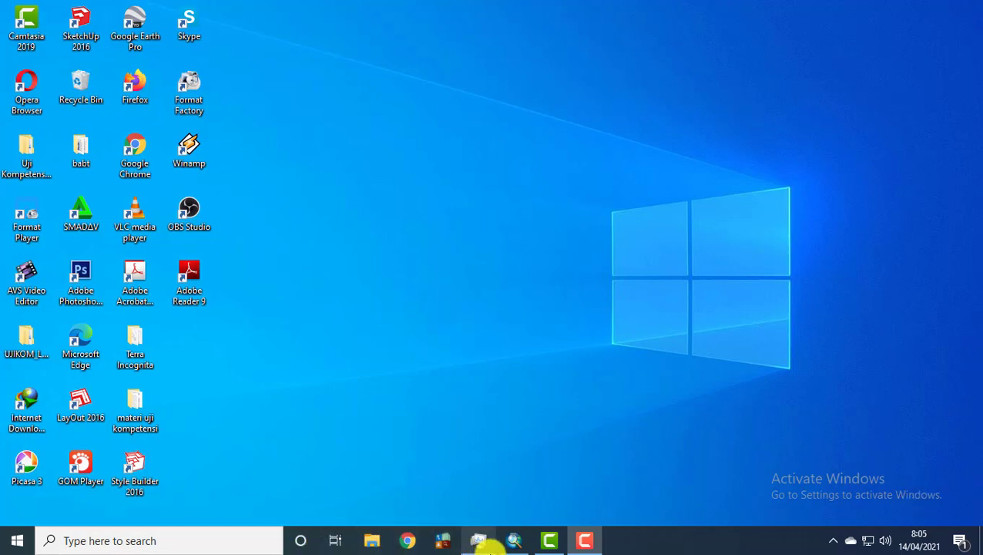
# Step: Switch to ArcMap and set the data frame's coordinate system to WGS 1984 UTM Zone 49S
pyautogui.click(514, 540)
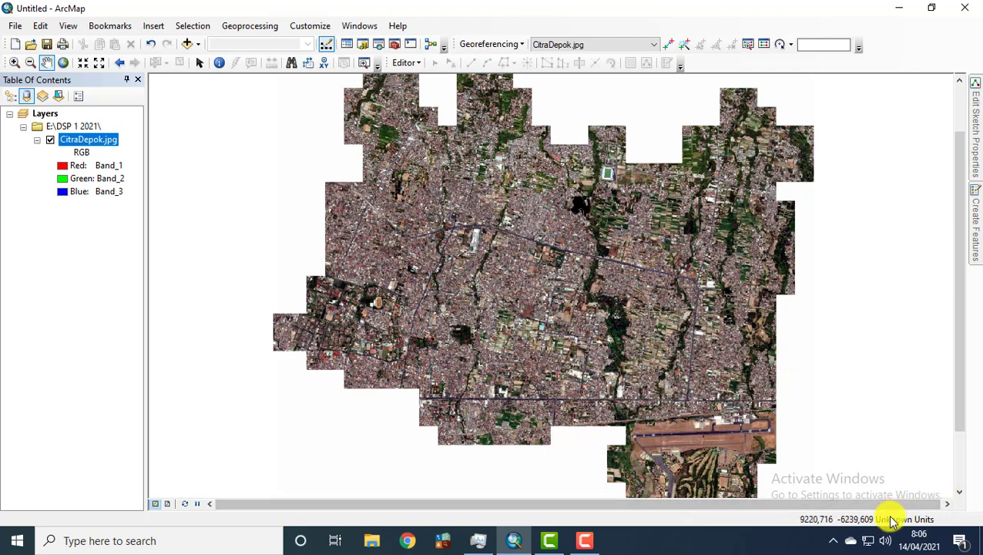
pyautogui.rightClick(487, 189)
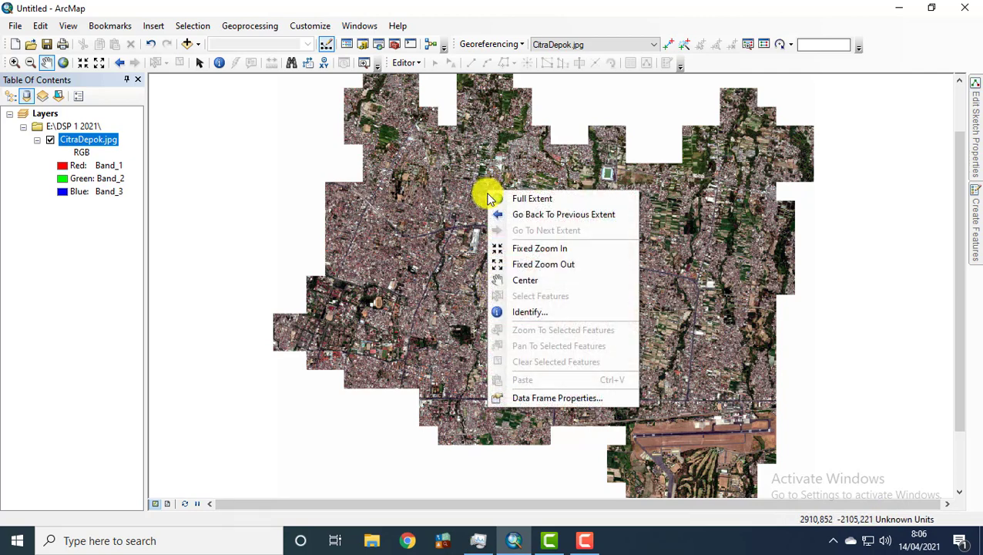
pyautogui.click(532, 398)
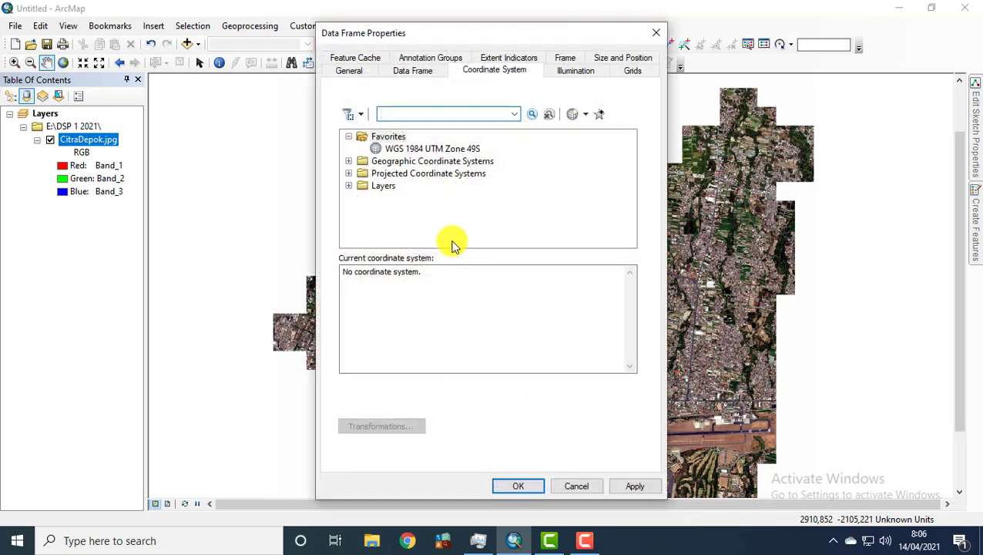
pyautogui.click(409, 151)
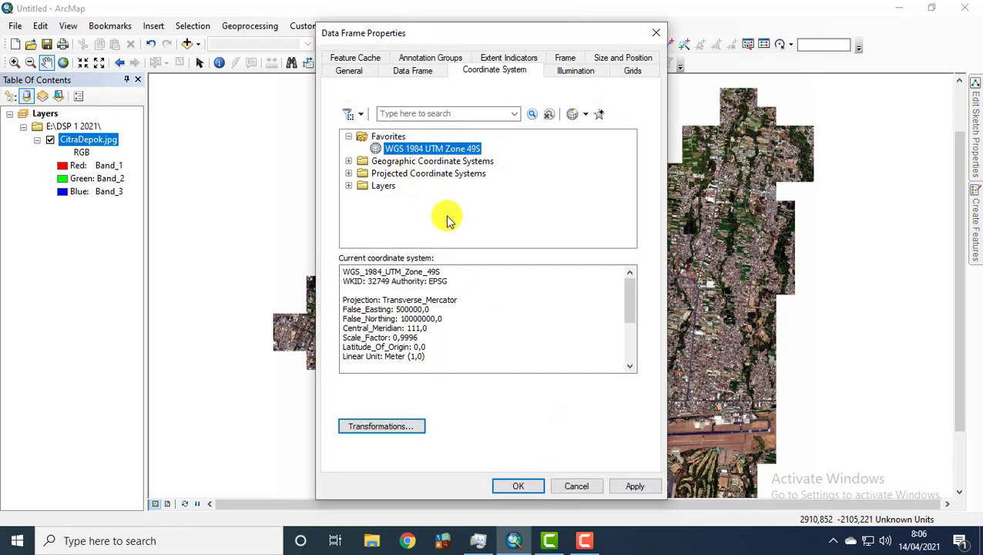
pyautogui.click(357, 71)
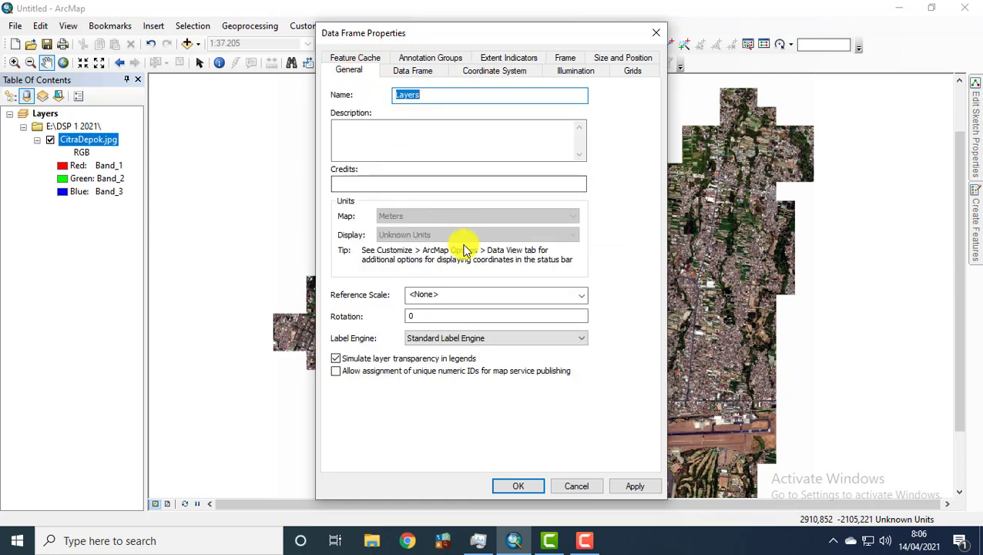
pyautogui.click(488, 71)
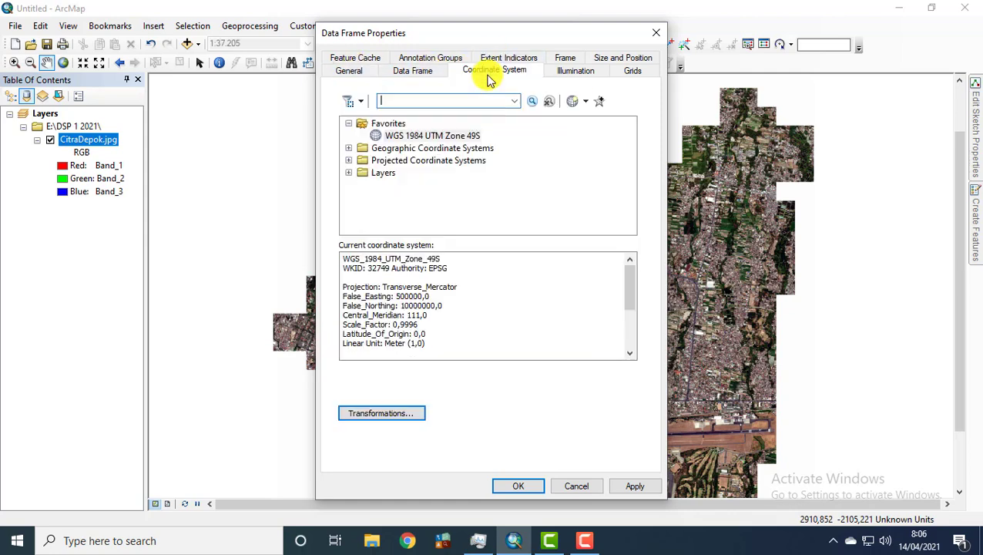
pyautogui.click(510, 487)
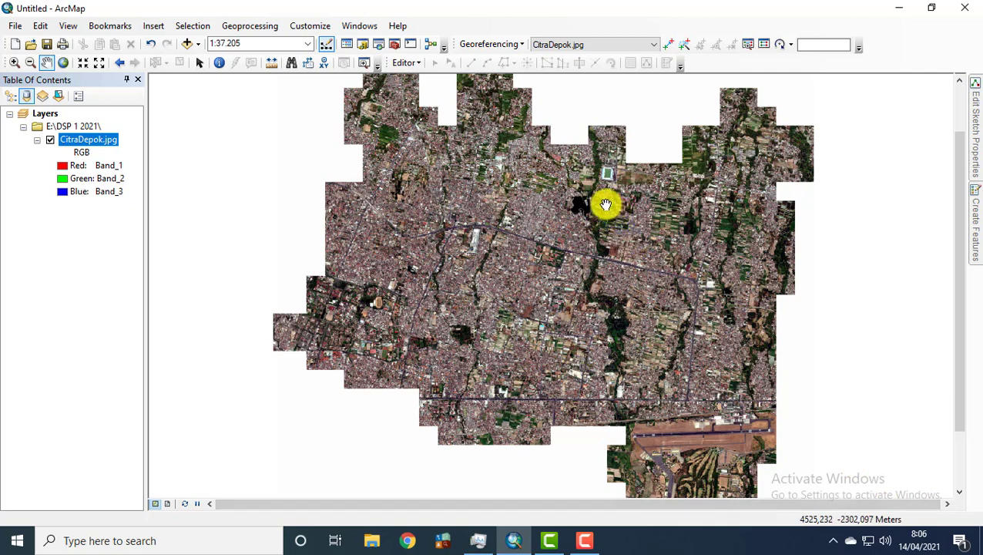
pyautogui.moveTo(607, 204); pyautogui.dragTo(582, 251)
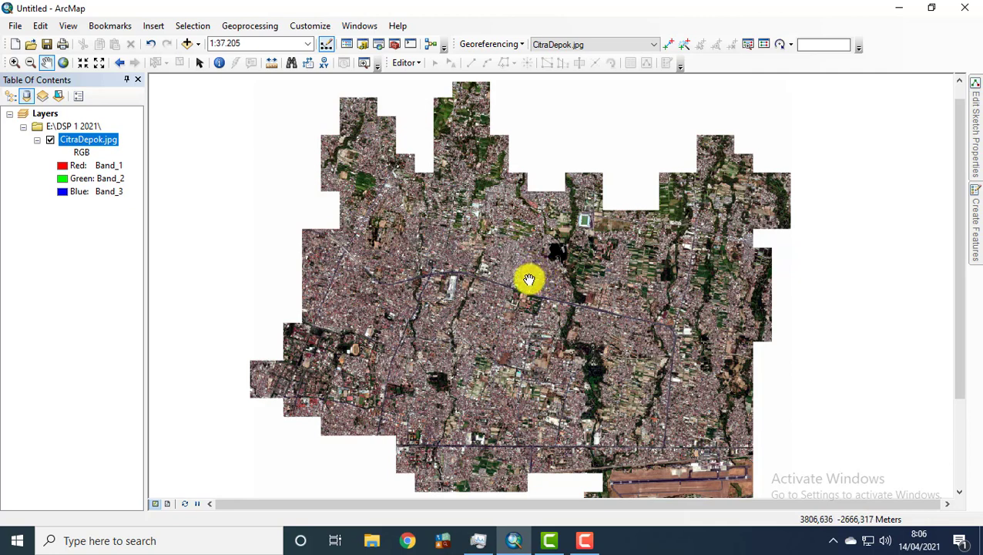
pyautogui.moveTo(538, 300); pyautogui.dragTo(507, 251)
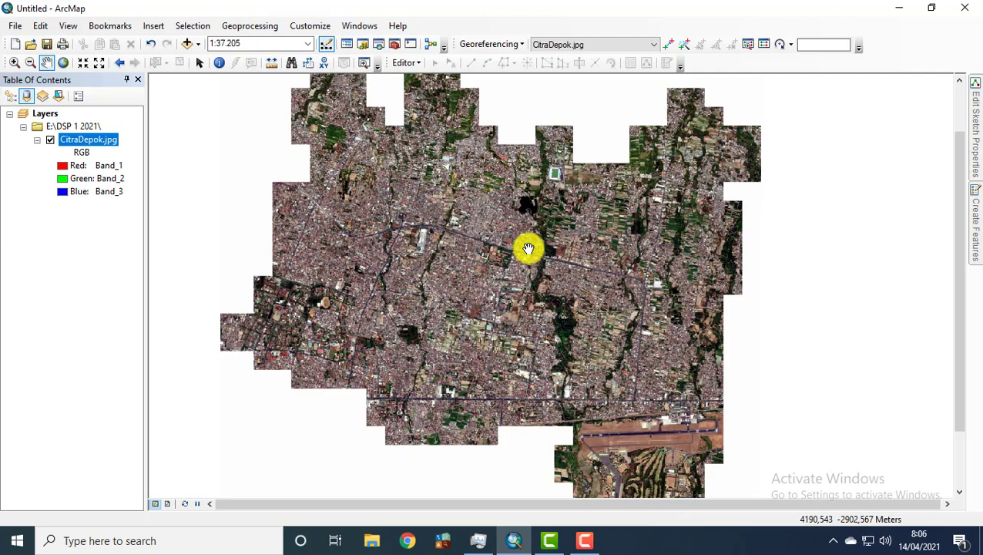
pyautogui.scroll(-1, 528, 248)
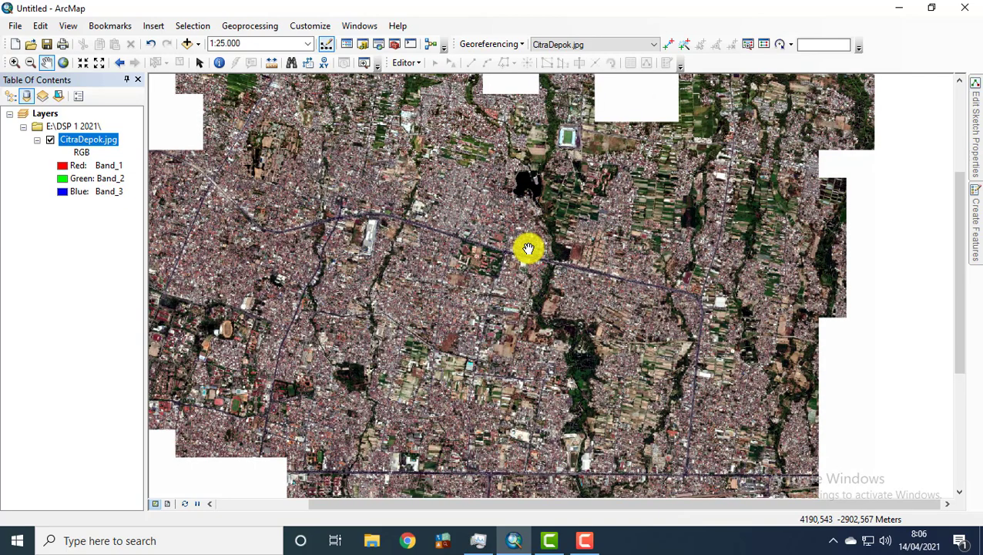
pyautogui.scroll(1, 509, 252)
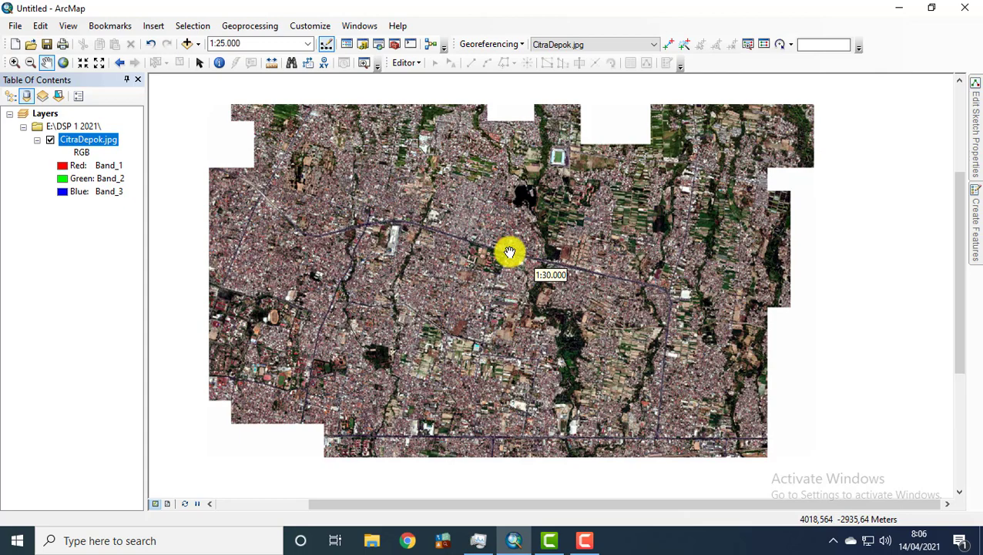
# Step: Start a new shapefile in the Home - Documents\ArcGIS folder, named landuse, with the Polygon feature type
pyautogui.click(360, 43)
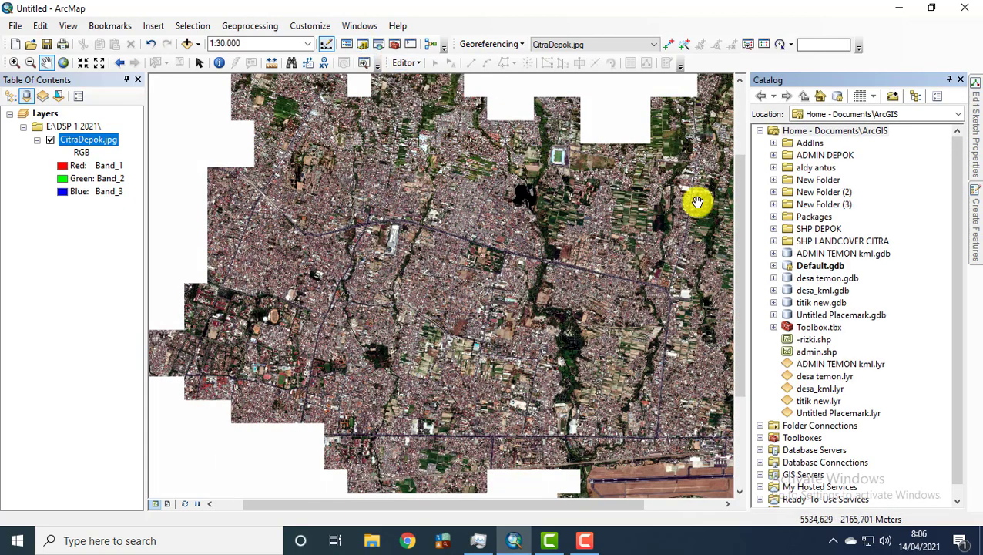
pyautogui.rightClick(825, 131)
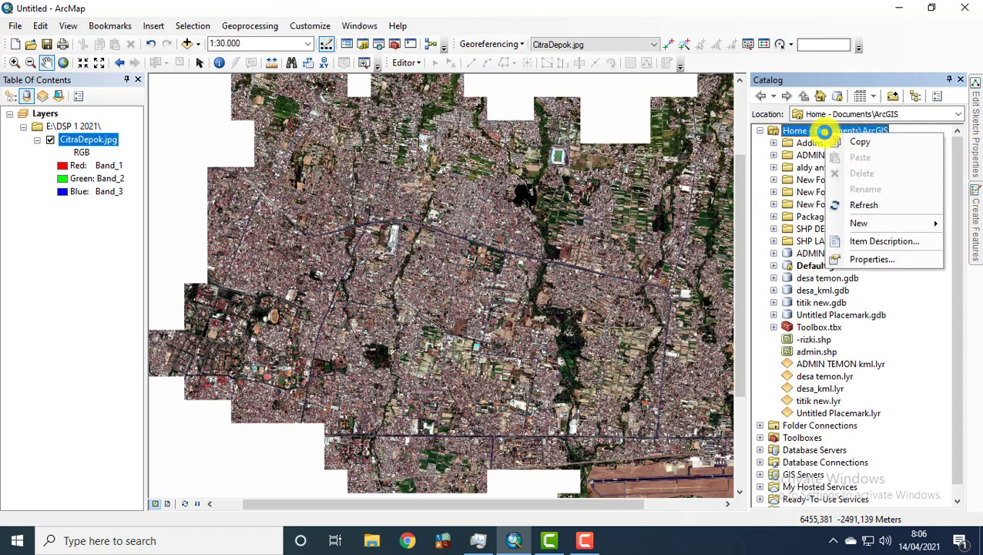
pyautogui.moveTo(857, 228)
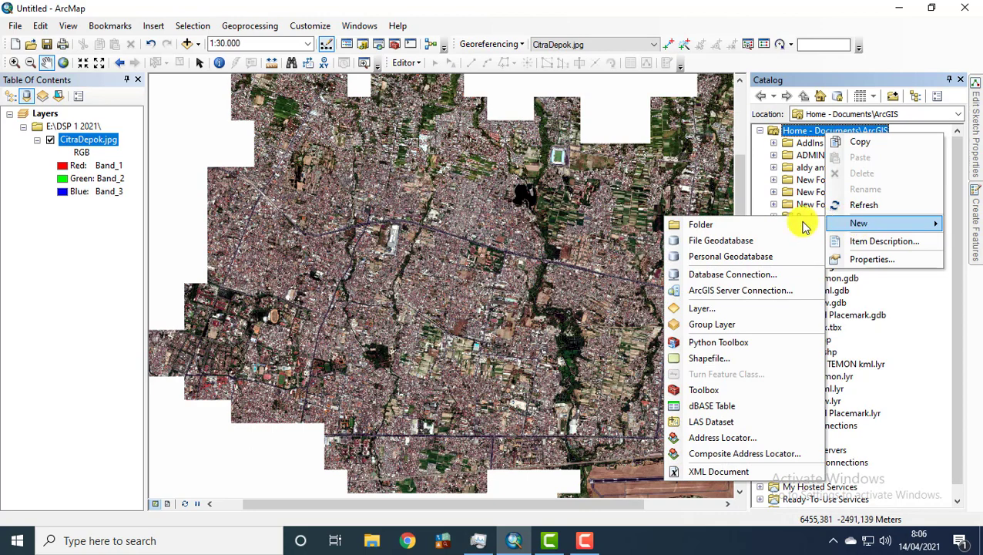
pyautogui.click(709, 359)
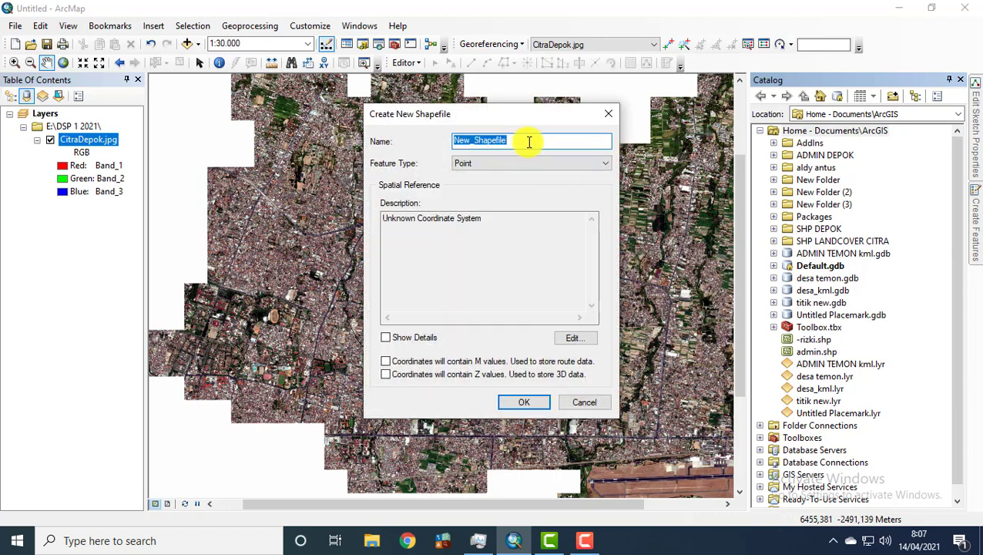
pyautogui.write('landuse')
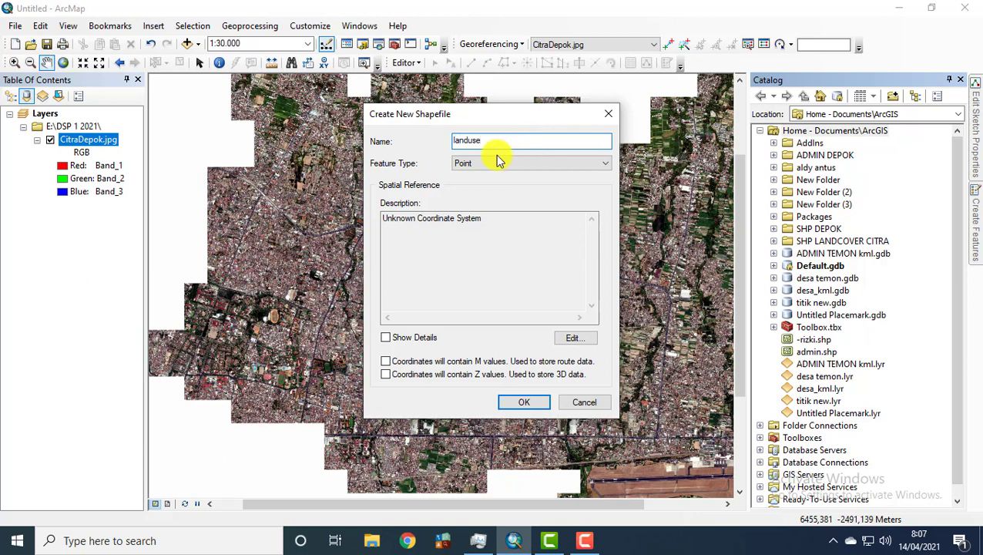
pyautogui.click(500, 164)
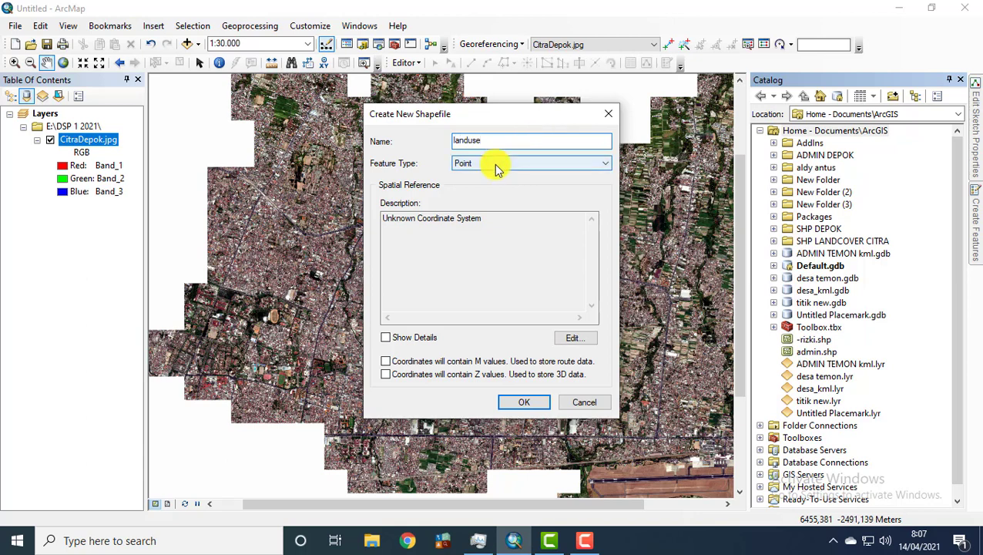
pyautogui.click(496, 196)
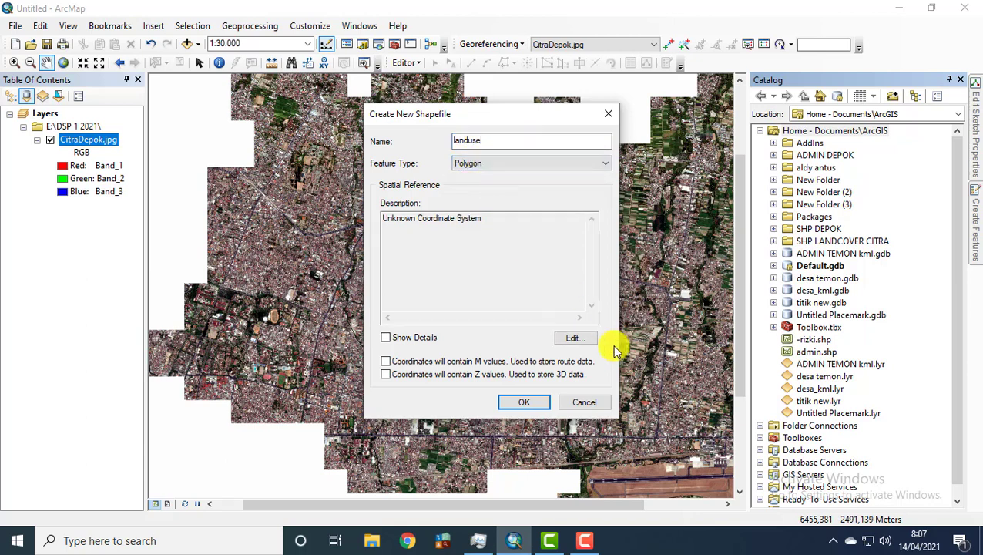
# Step: Assign the landuse shapefile the southern-hemisphere projected system WGS 1984 UTM Zone 49S, create it, and close the Catalog
pyautogui.click(575, 339)
pyautogui.click(439, 158)
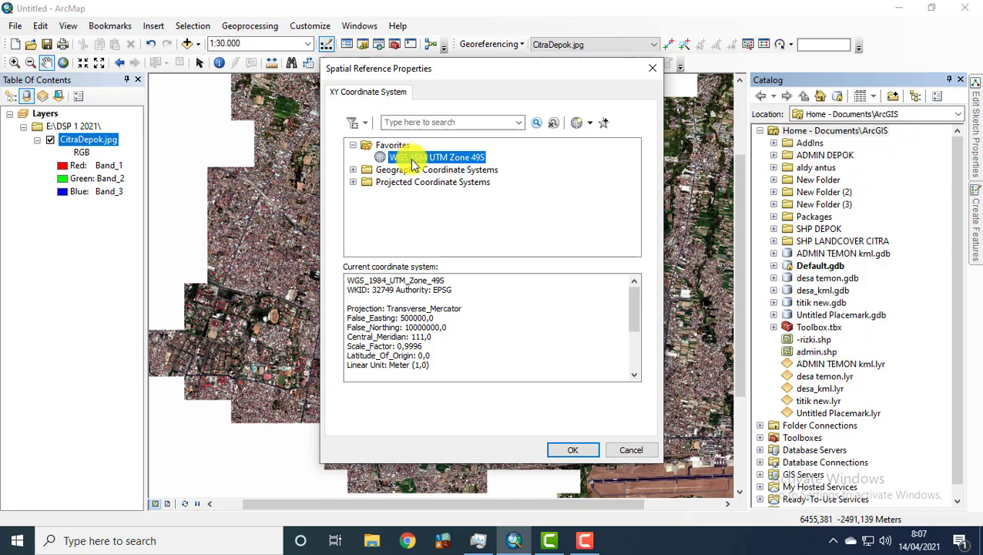
pyautogui.doubleClick(430, 183)
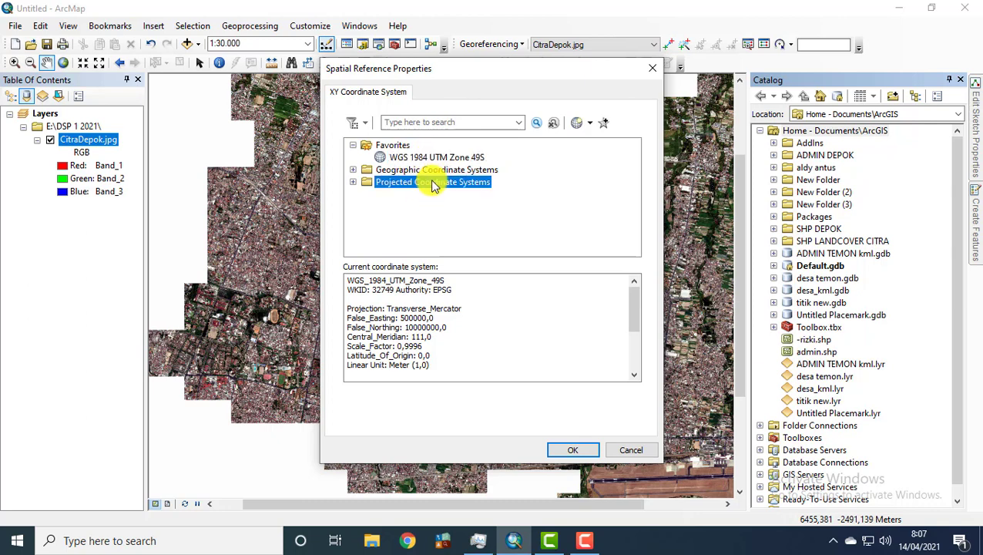
pyautogui.doubleClick(399, 219)
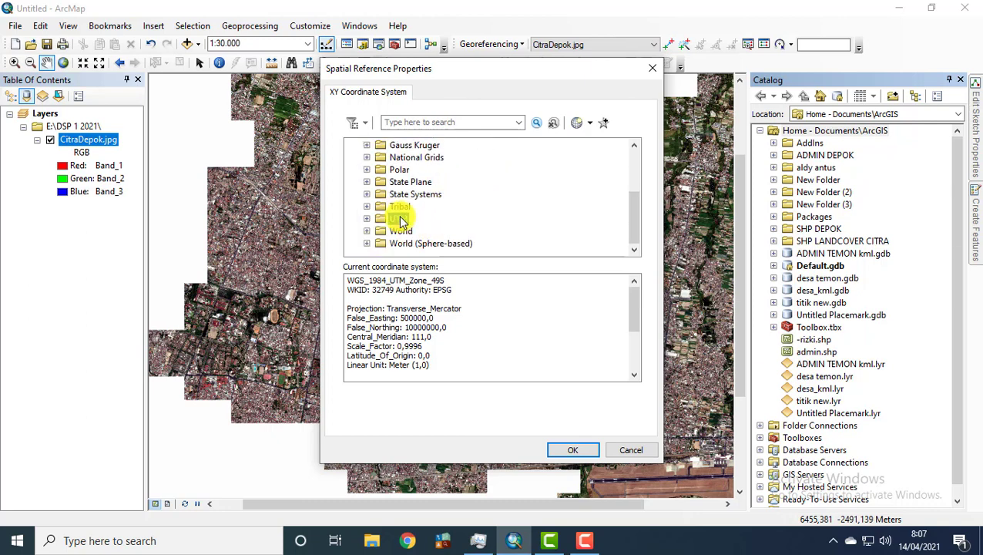
pyautogui.doubleClick(422, 218)
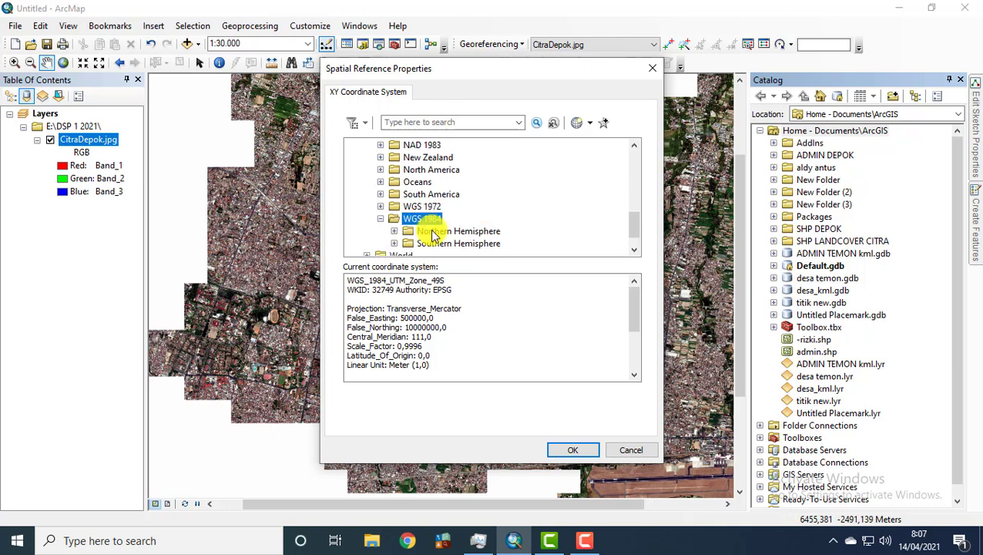
pyautogui.doubleClick(441, 243)
pyautogui.scroll(-15, 451, 239)
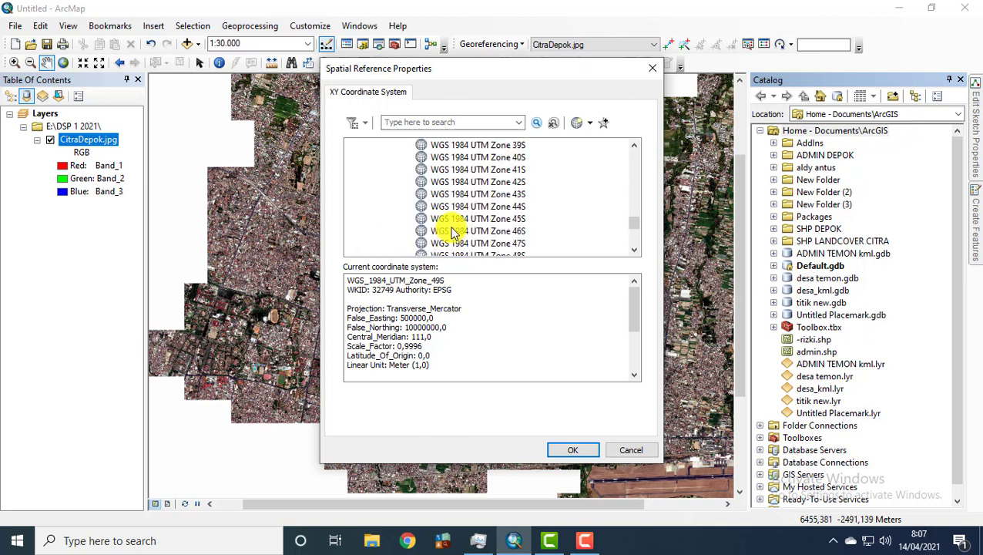
pyautogui.click(497, 193)
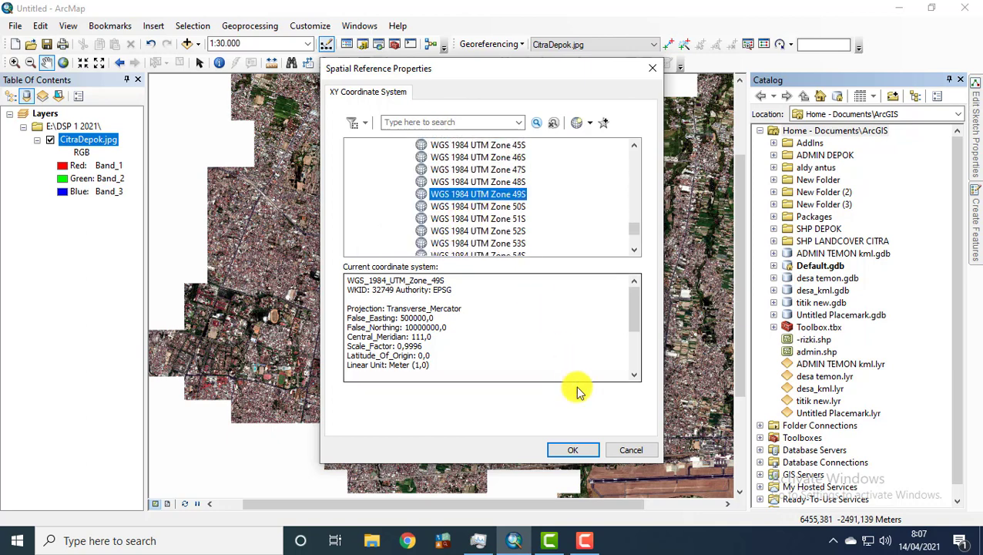
pyautogui.click(577, 450)
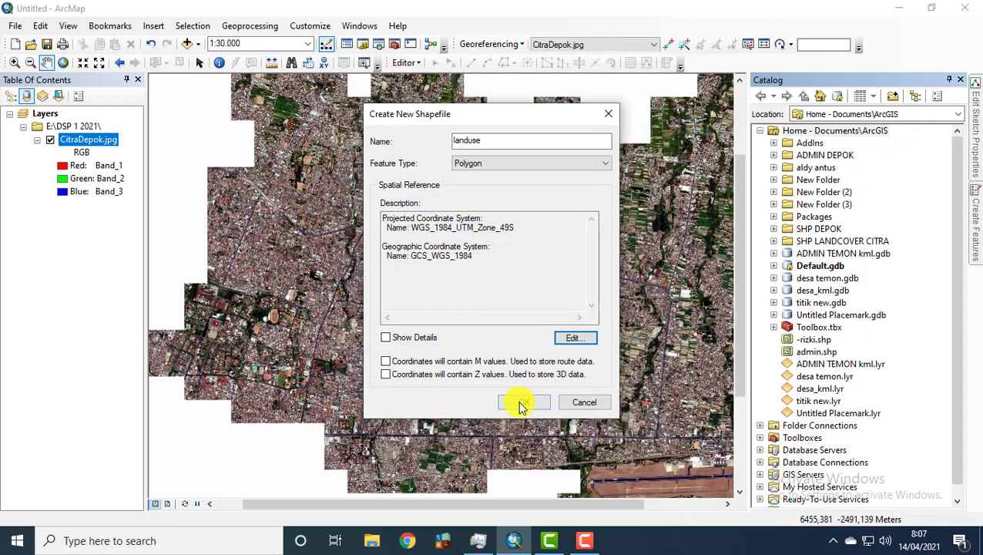
pyautogui.click(522, 401)
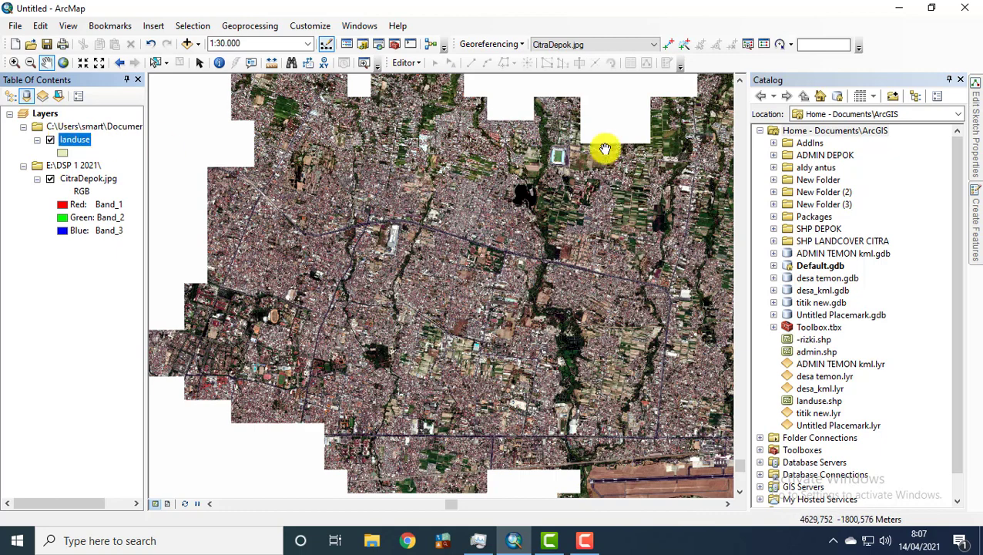
pyautogui.click(961, 81)
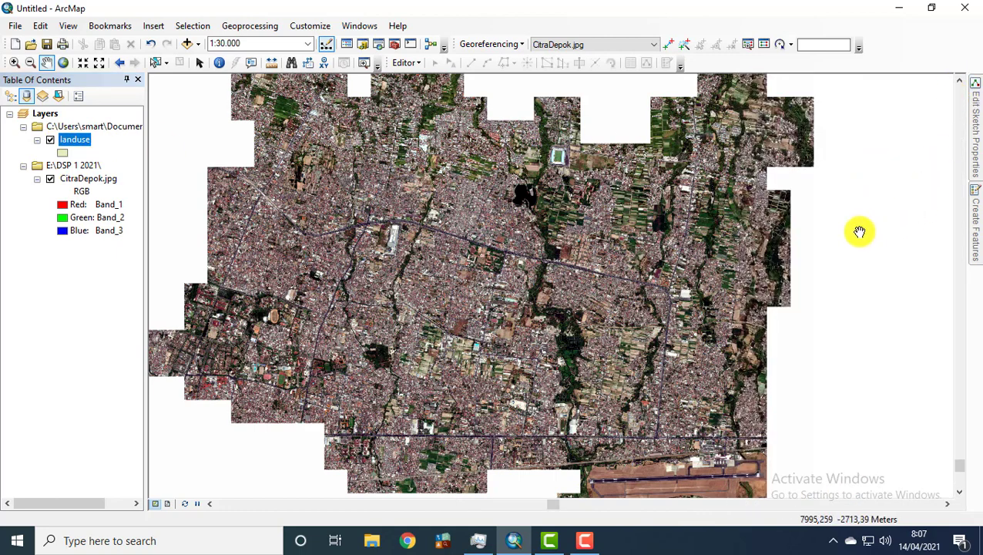
# Step: Start an edit session and activate the landuse template for constructing polygons
pyautogui.click(420, 67)
pyautogui.click(430, 78)
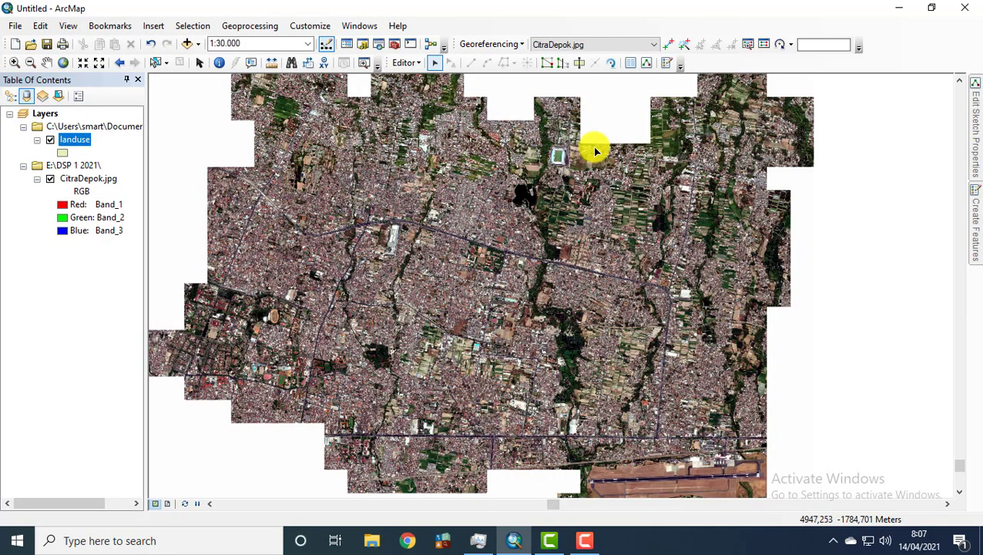
pyautogui.click(668, 63)
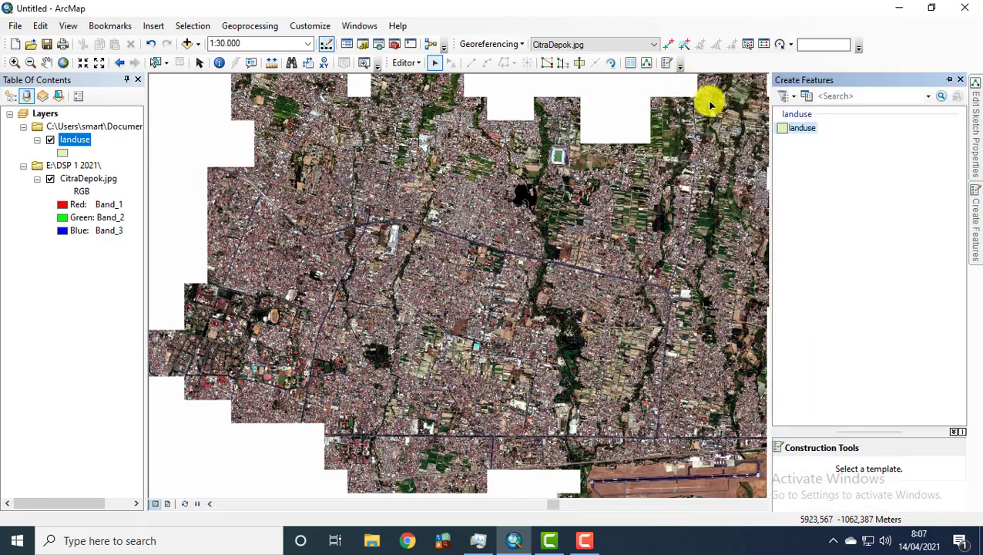
pyautogui.click(799, 130)
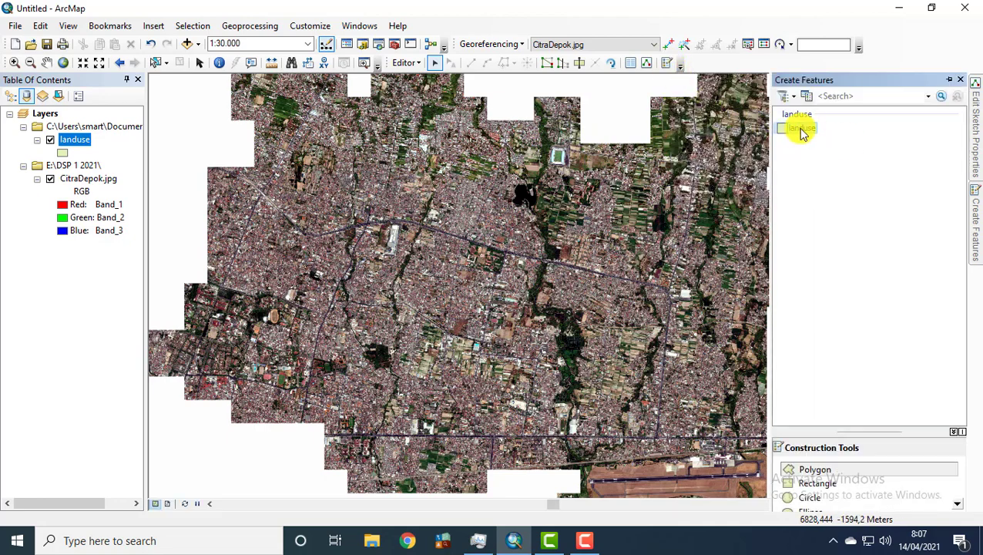
pyautogui.click(961, 80)
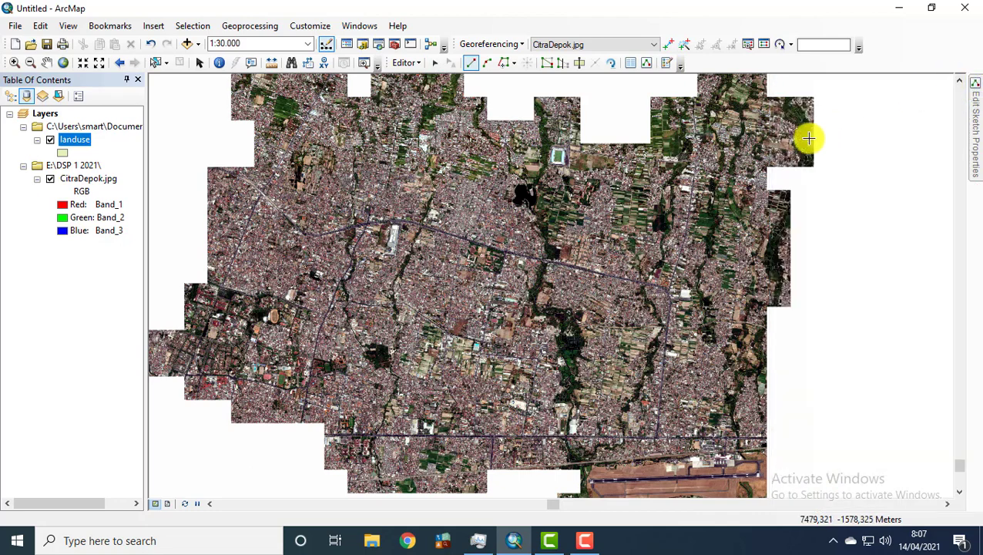
pyautogui.scroll(-2, 772, 163)
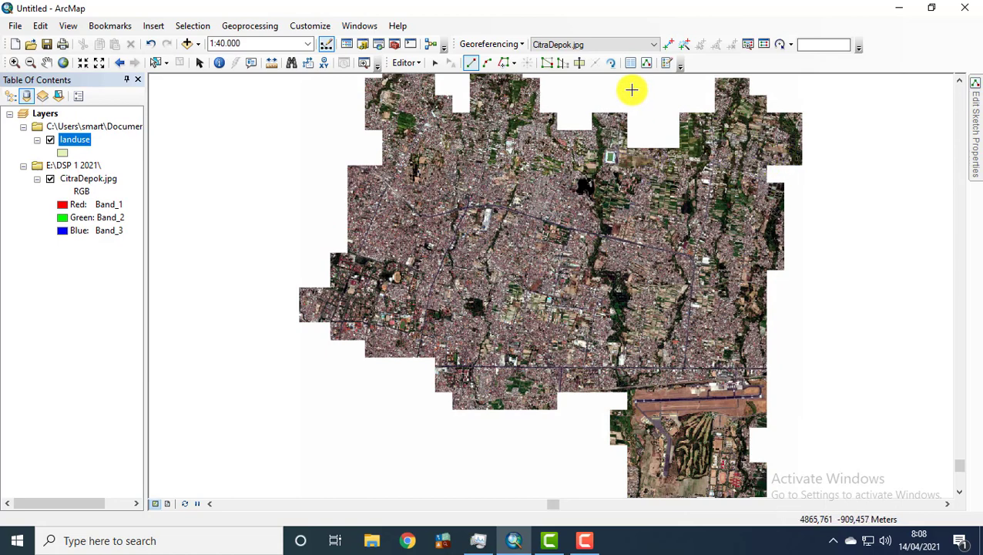
pyautogui.moveTo(511, 187); pyautogui.dragTo(498, 235)
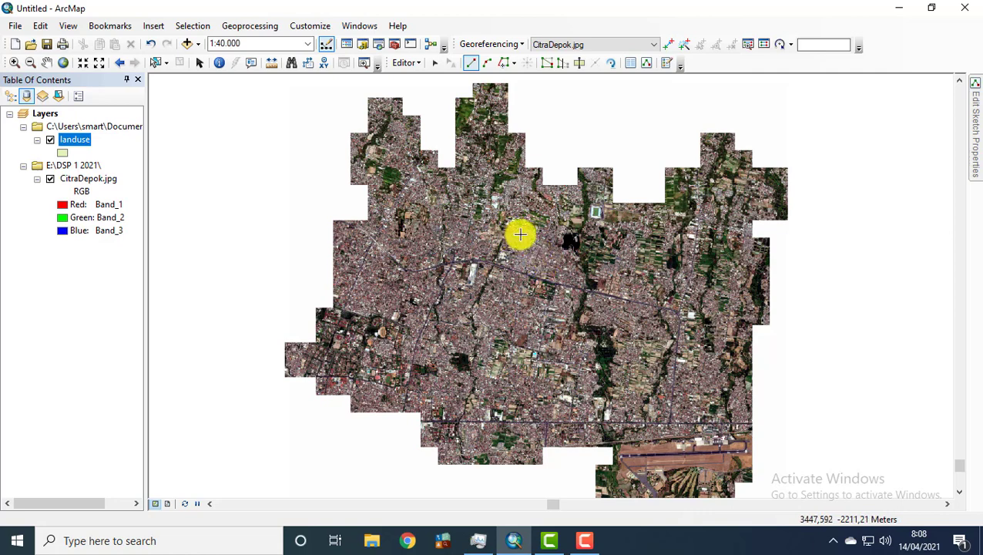
pyautogui.scroll(2, 623, 208)
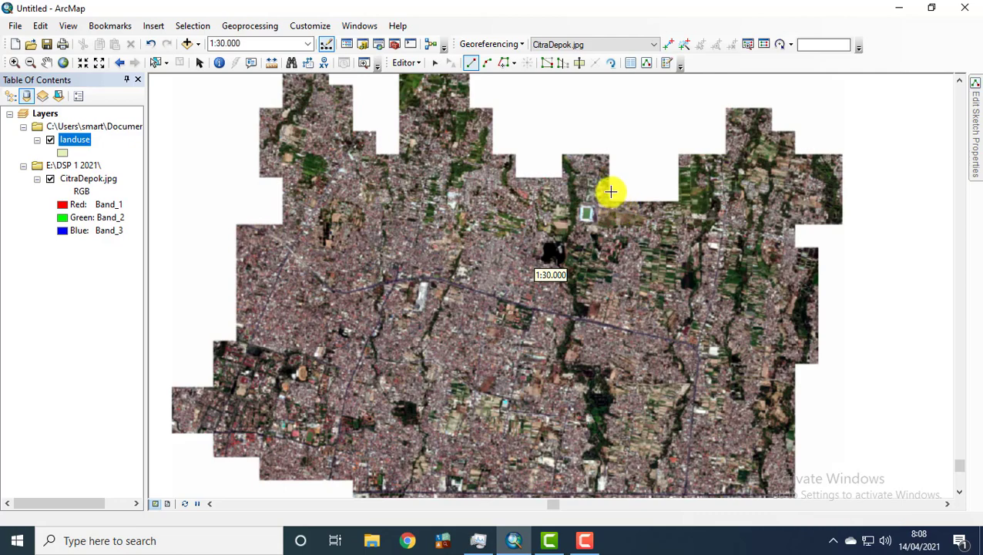
pyautogui.scroll(1, 607, 193)
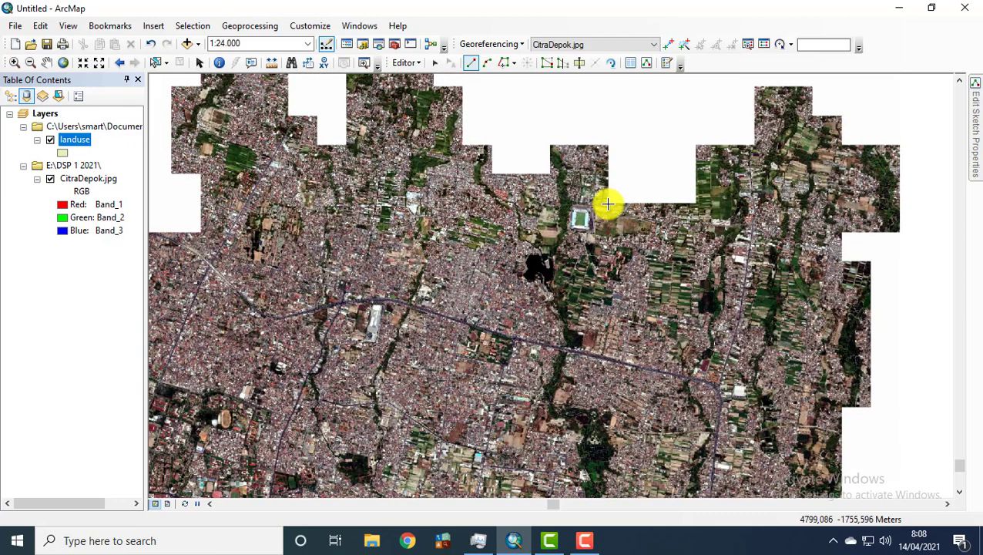
# Step: Start the landuse polygon at the image-edge corner beside the stadium and trace the stepped northern edge east around the topmost northeastern block
pyautogui.click(608, 204)
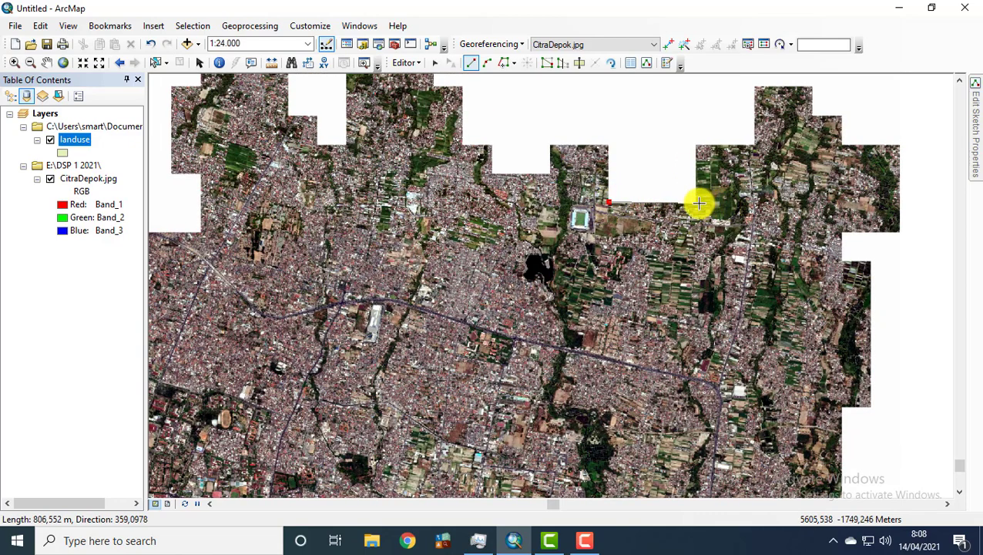
pyautogui.click(696, 202)
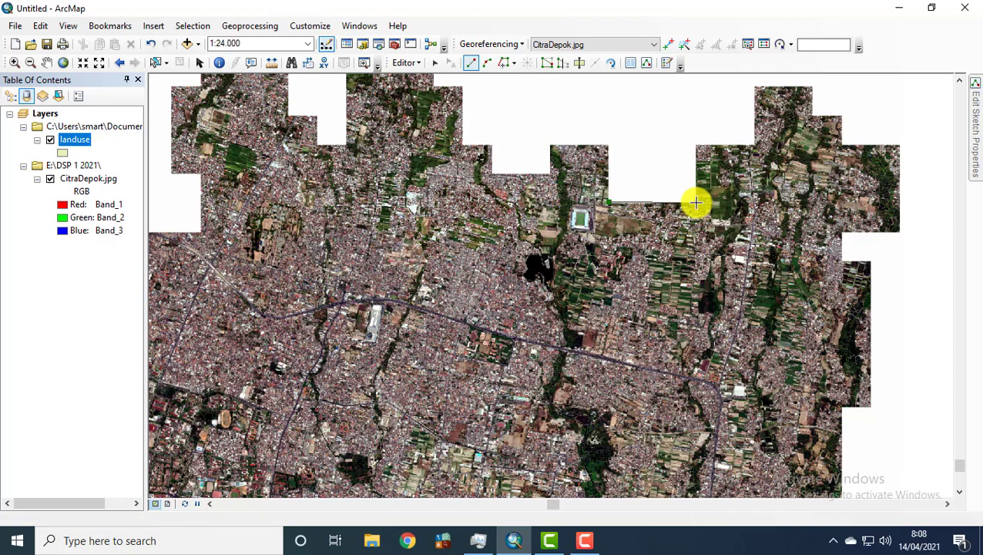
pyautogui.click(695, 144)
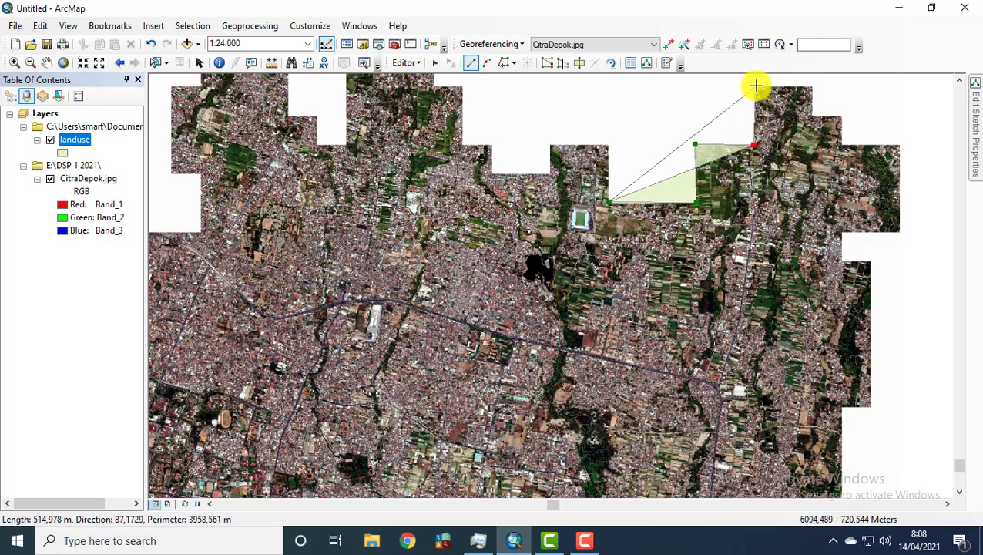
pyautogui.click(754, 85)
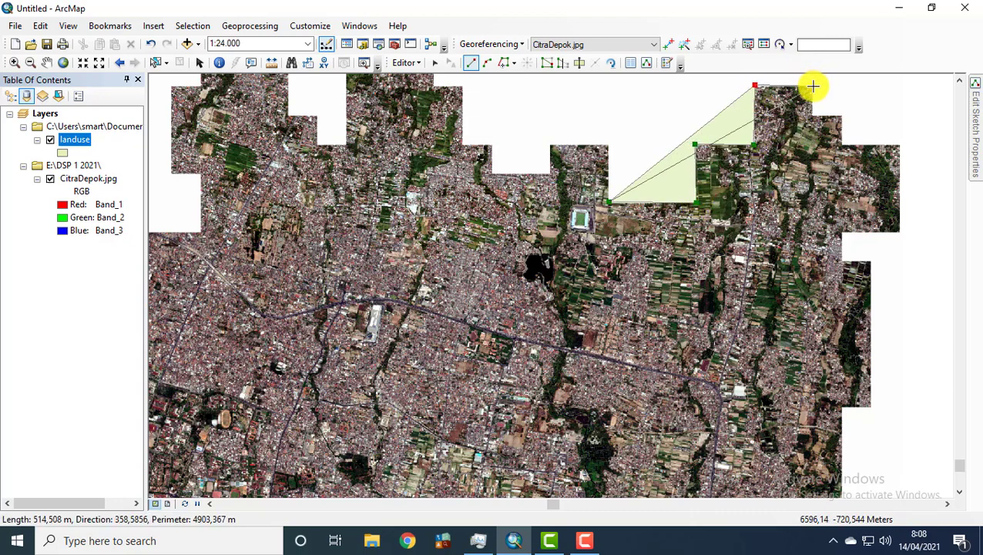
pyautogui.click(813, 86)
pyautogui.click(811, 116)
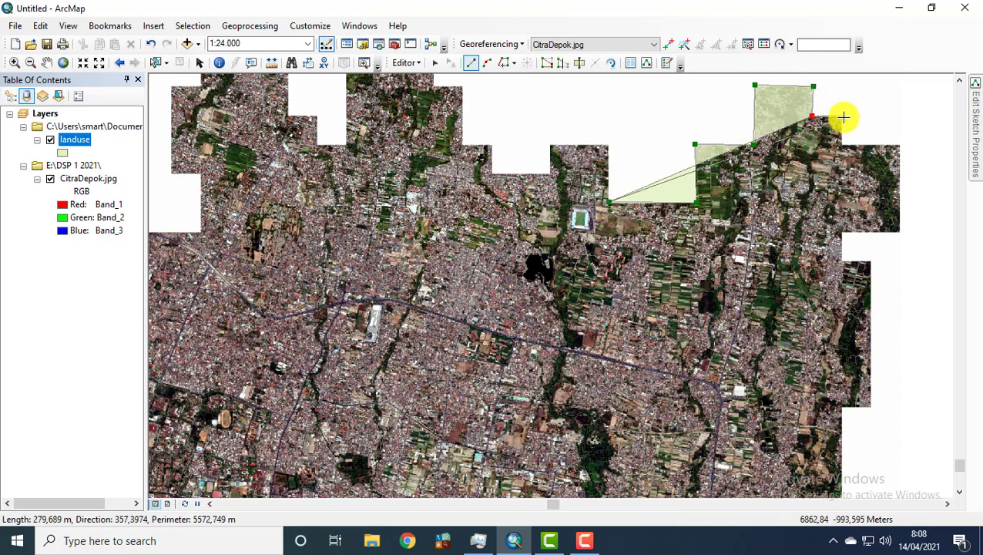
# Step: Continue the polygon outline along the northeastern steps of the image and down its eastern edge, following the notch on that side
pyautogui.click(843, 116)
pyautogui.click(843, 144)
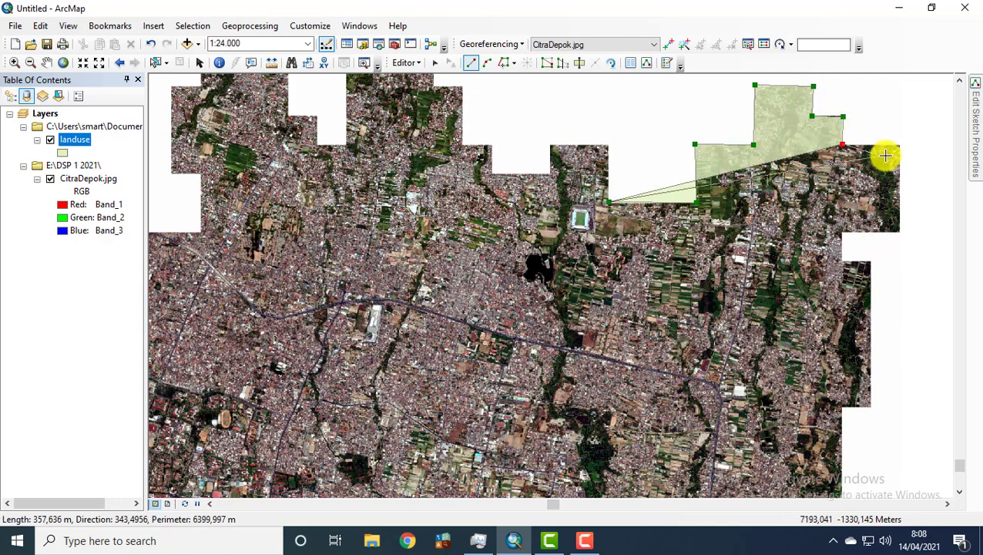
pyautogui.click(901, 144)
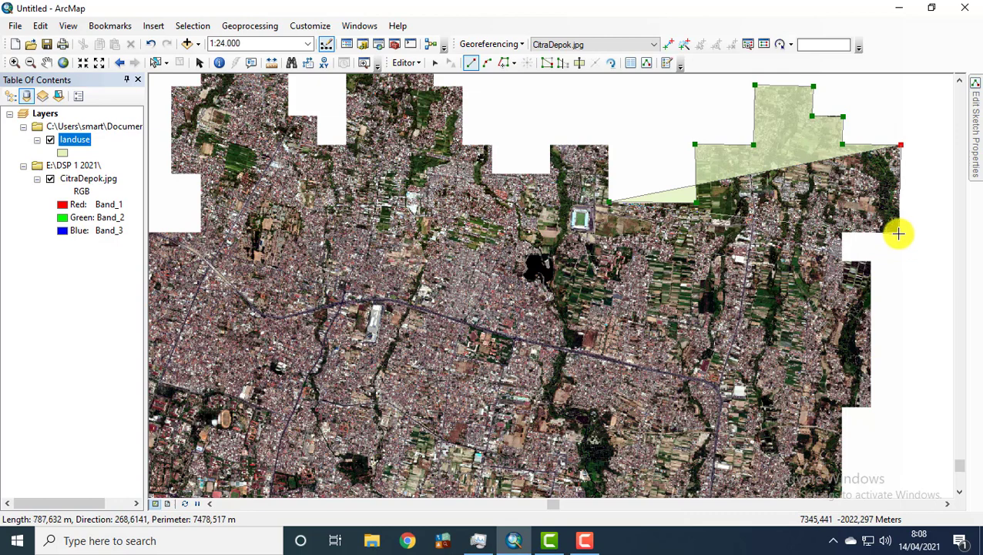
pyautogui.click(899, 232)
pyautogui.click(842, 233)
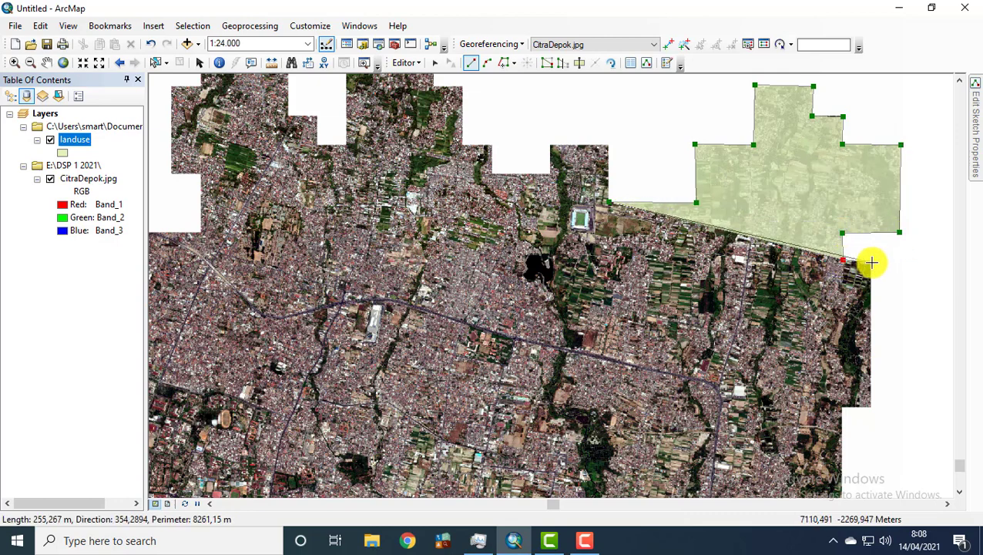
pyautogui.click(871, 263)
pyautogui.click(871, 404)
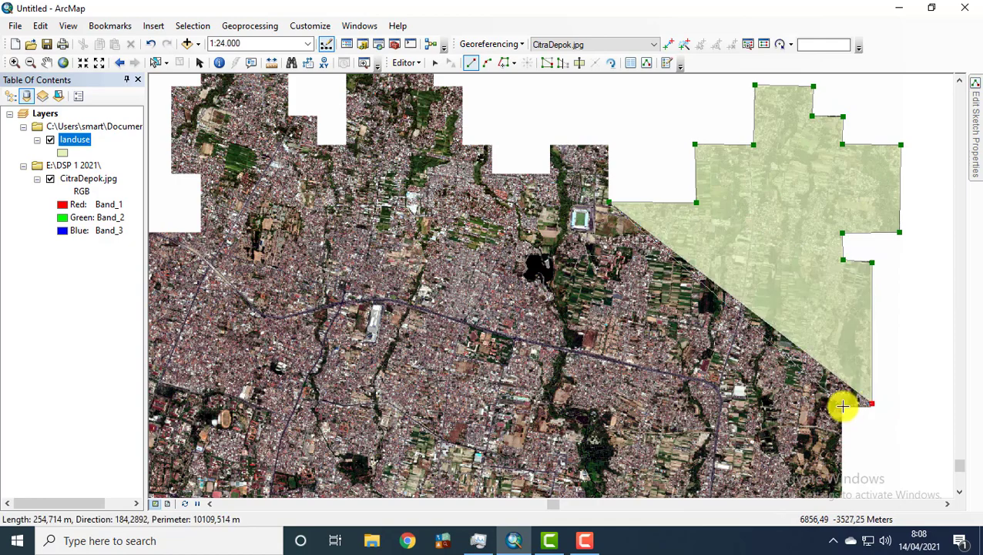
# Step: Trace the polygon down the image's eastern edge past the airport runway and around the small protruding block at the southeastern corner
pyautogui.scroll(-3, 840, 404)
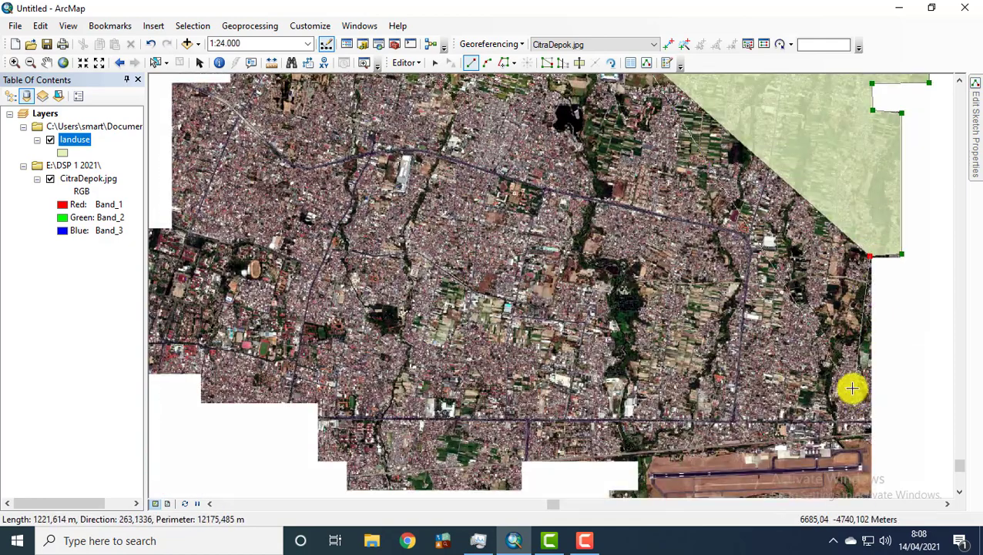
pyautogui.scroll(2, 848, 369)
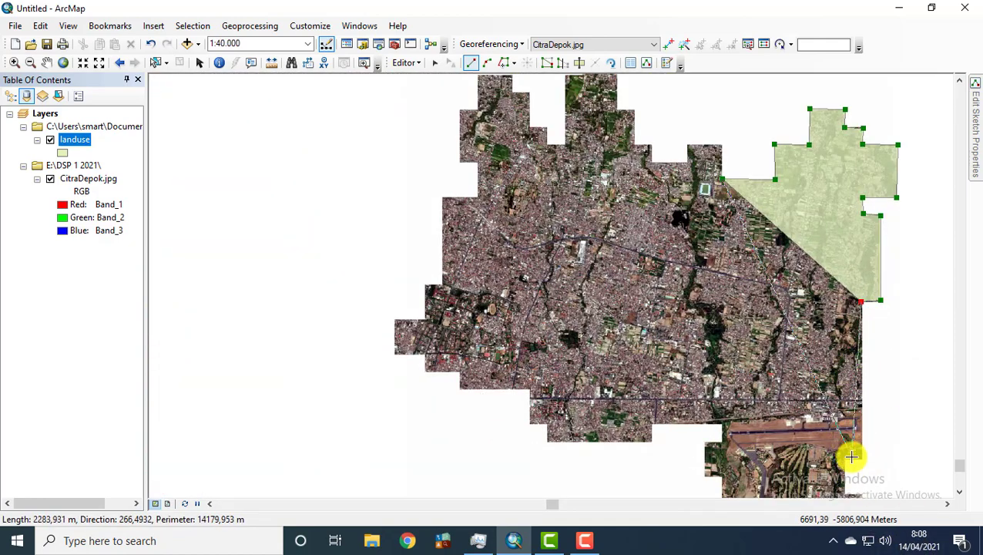
pyautogui.click(863, 461)
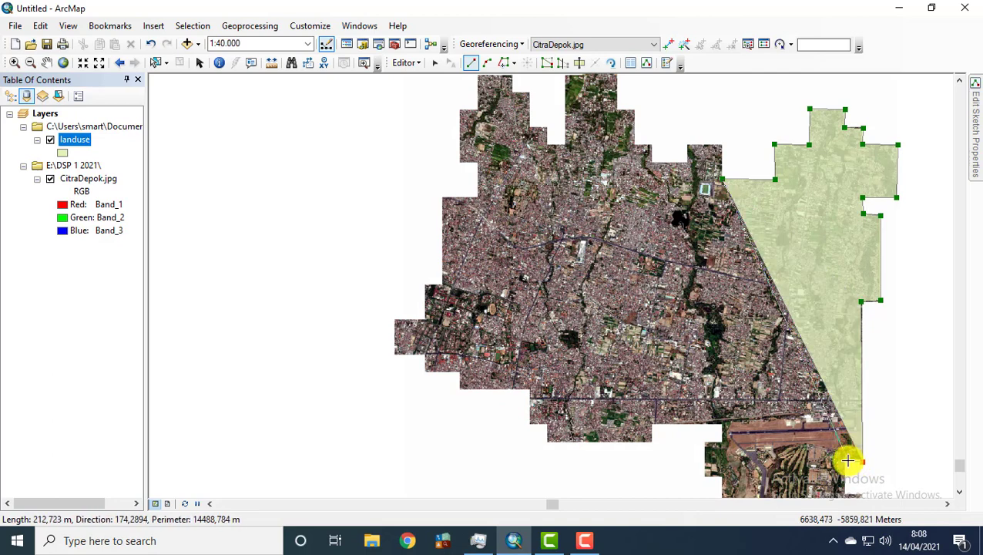
pyautogui.moveTo(845, 460); pyautogui.dragTo(845, 324)
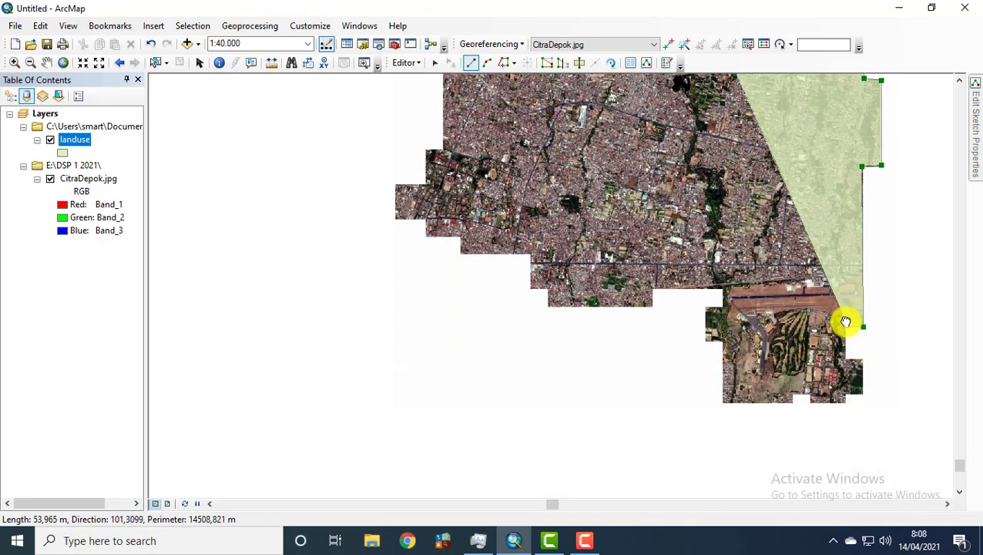
pyautogui.click(866, 359)
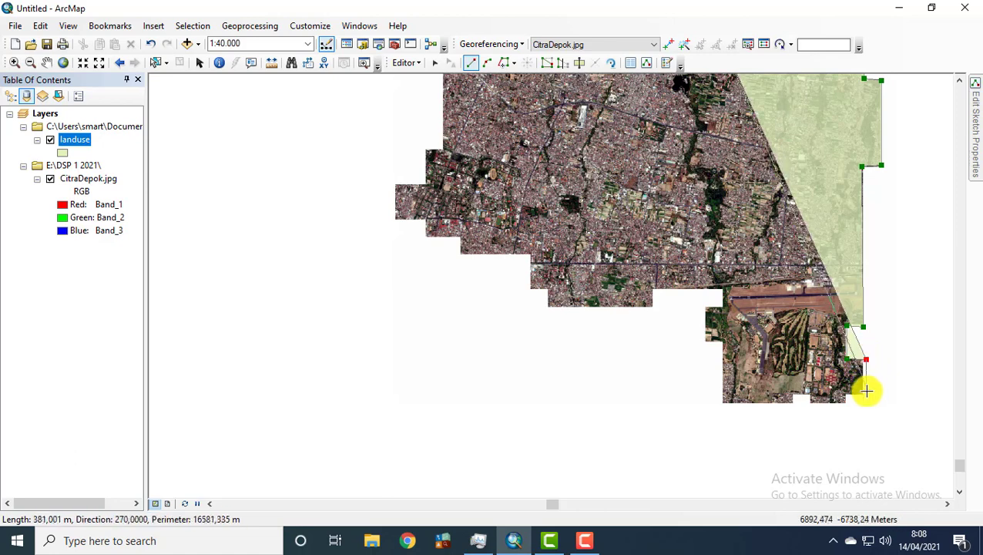
pyautogui.click(865, 395)
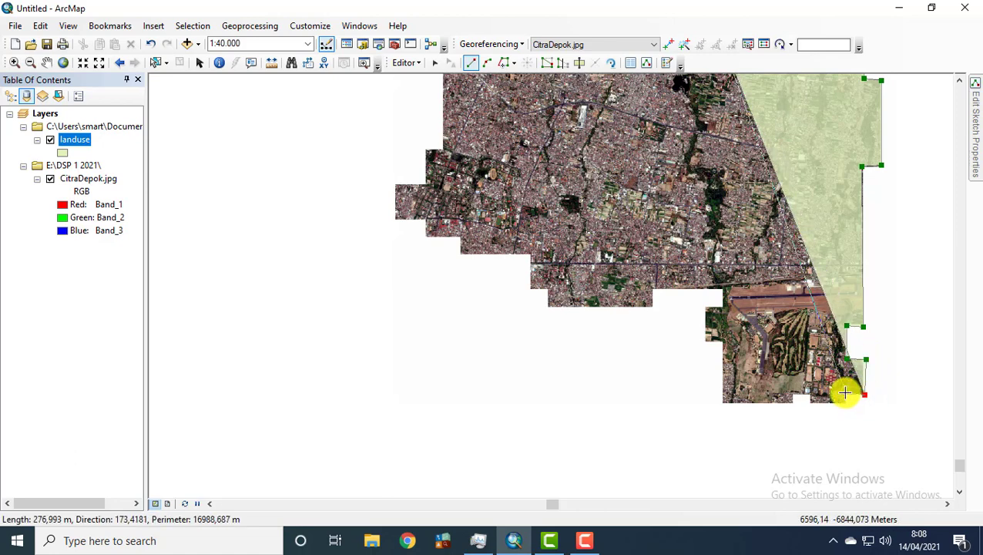
pyautogui.click(845, 403)
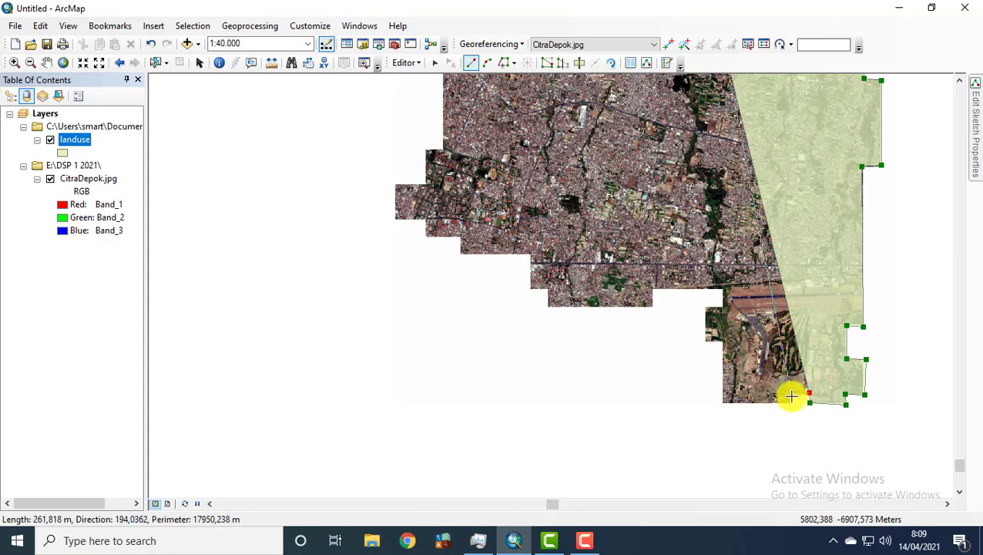
# Step: Outline the southern notch and the western side of the airport block, up to where it meets the image's main southern edge
pyautogui.doubleClick(791, 394)
pyautogui.click(792, 402)
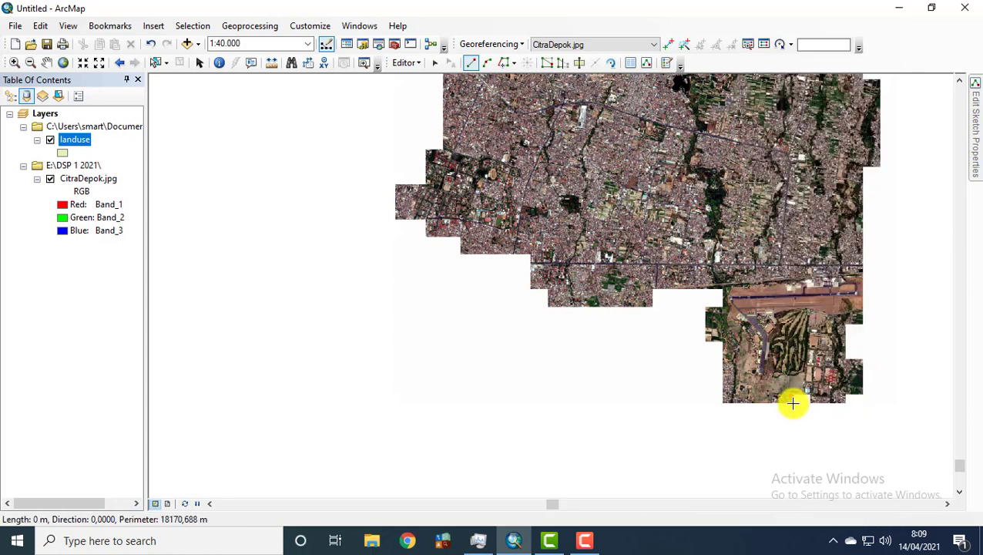
pyautogui.click(721, 402)
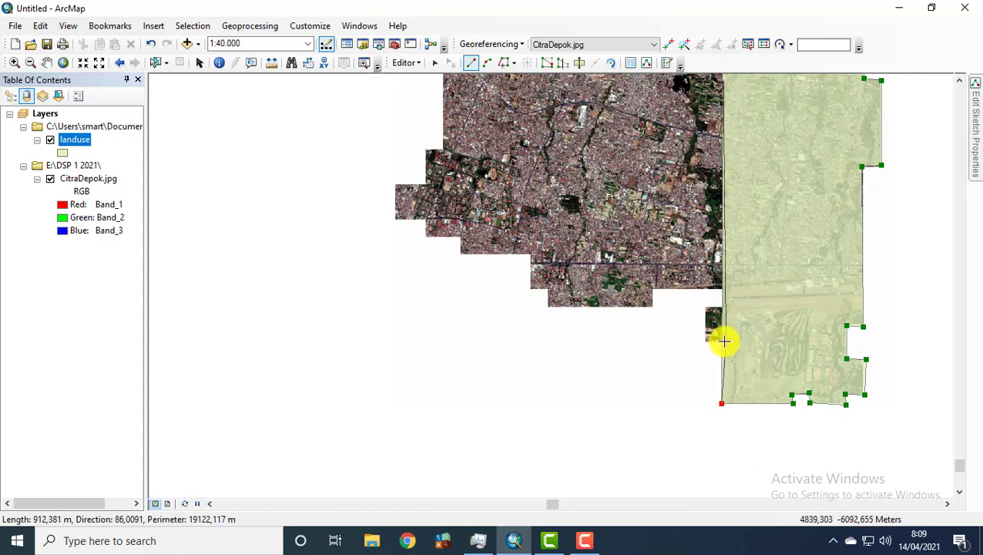
pyautogui.click(721, 340)
pyautogui.click(706, 341)
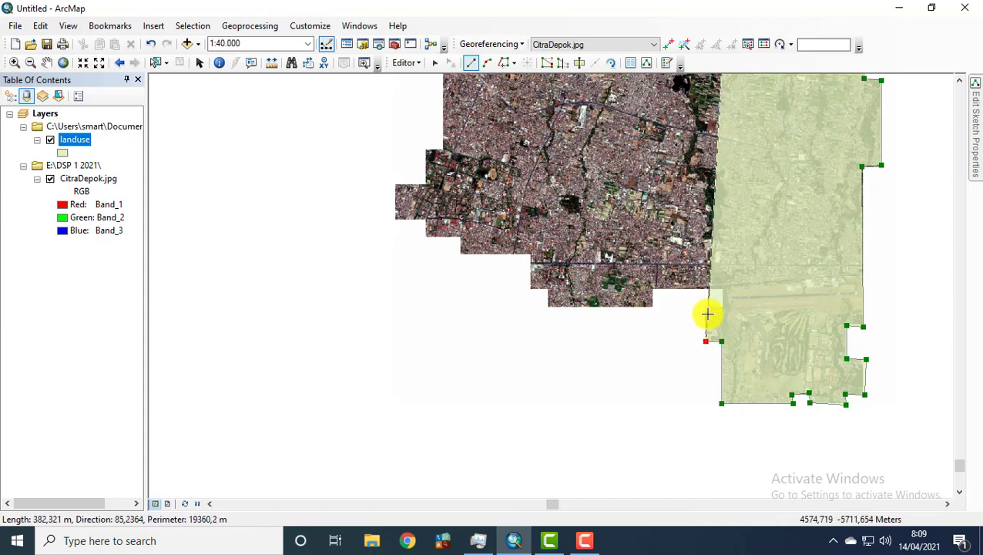
pyautogui.click(705, 306)
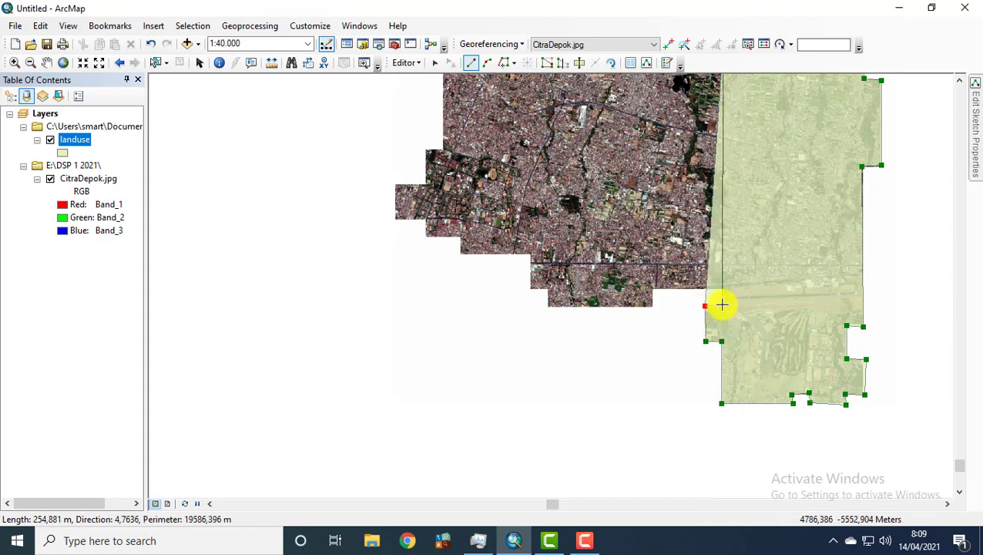
pyautogui.click(723, 289)
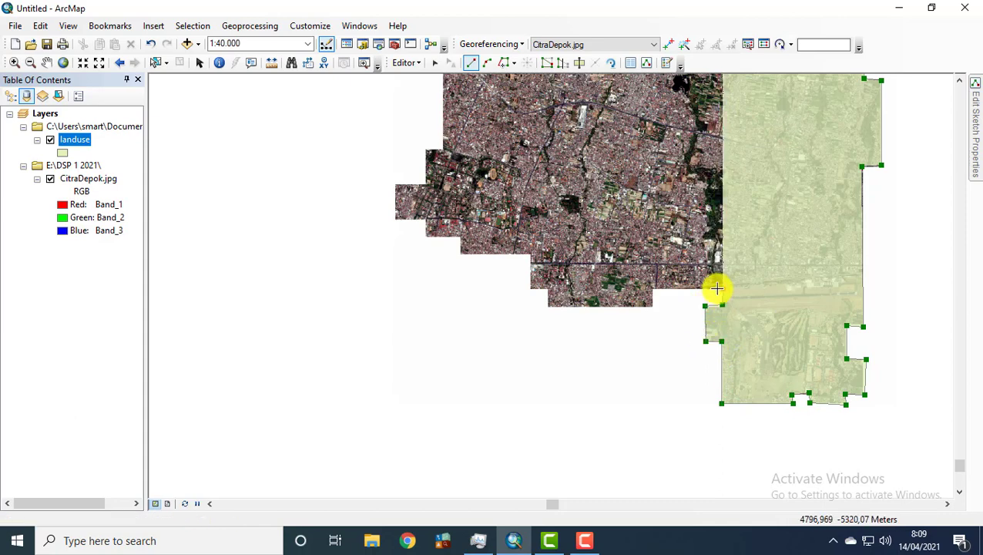
# Step: Trace the polygon west along the stepped southern edge of the image, from the airport block towards the southwestern corner
pyautogui.click(652, 290)
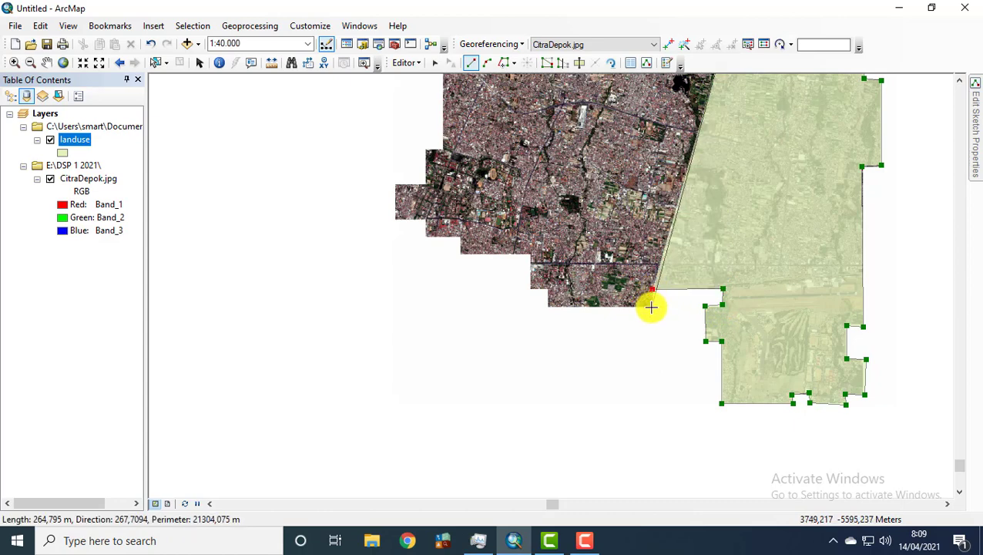
pyautogui.click(651, 308)
pyautogui.click(547, 306)
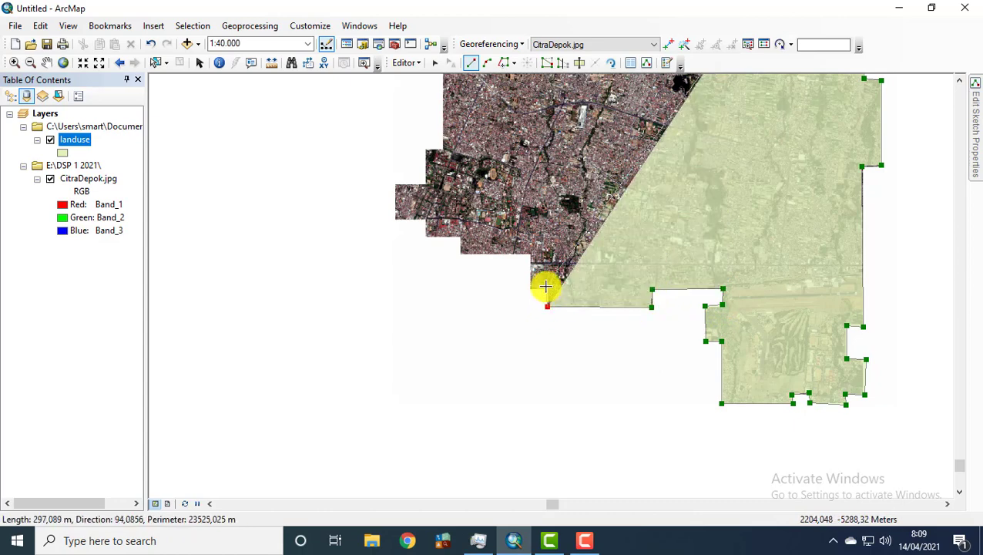
pyautogui.click(548, 289)
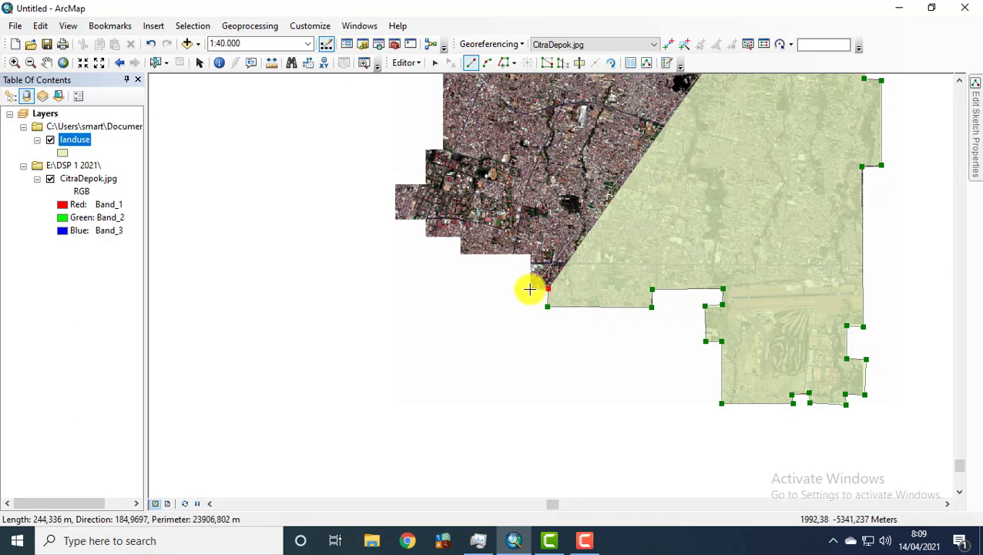
pyautogui.click(529, 289)
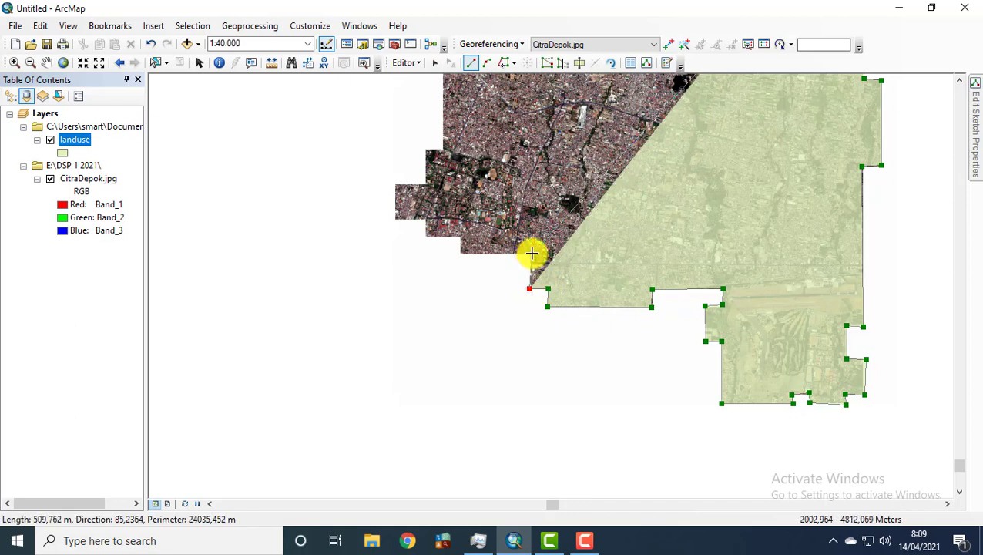
pyautogui.click(531, 254)
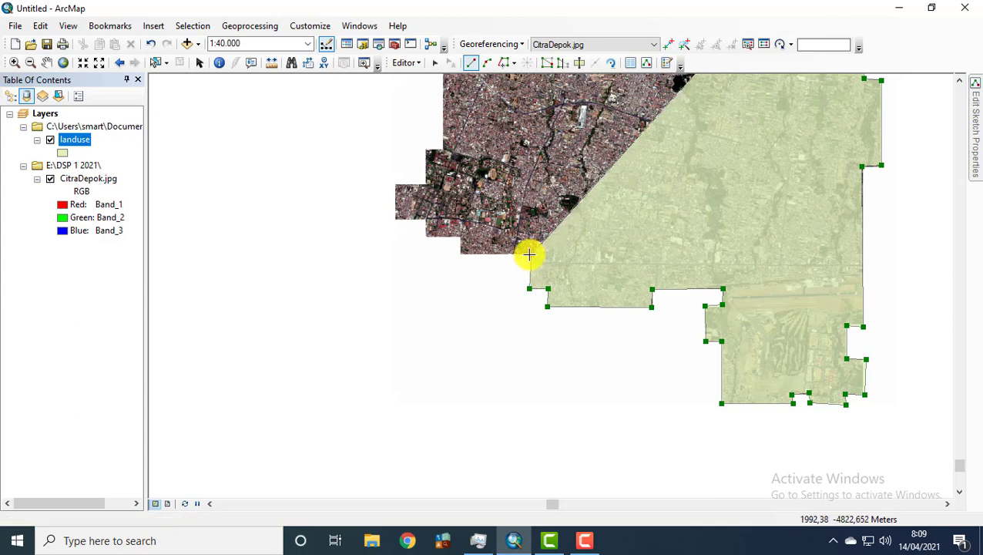
pyautogui.click(459, 254)
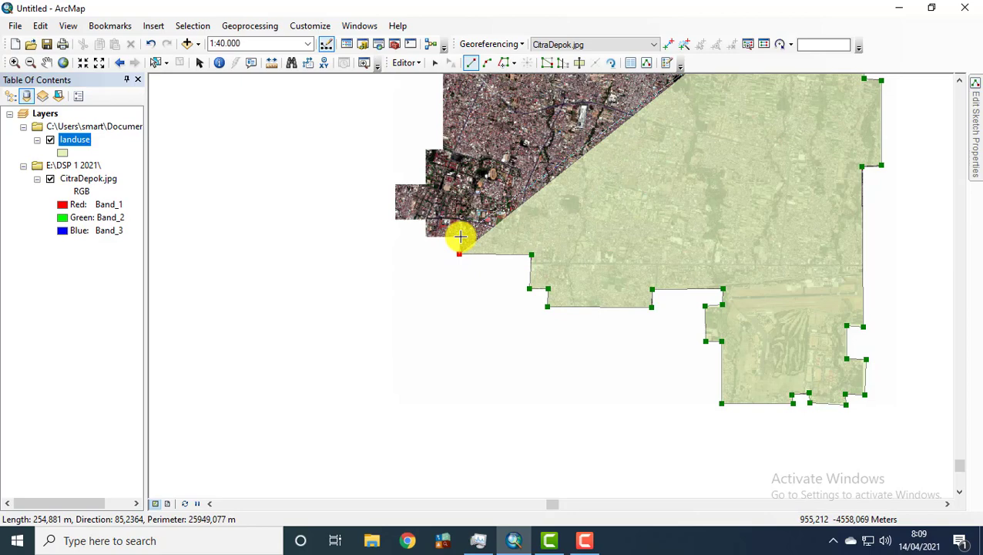
# Step: Continue the polygon outline around the southwestern steps and the westernmost protruding block of the image
pyautogui.doubleClick(426, 237)
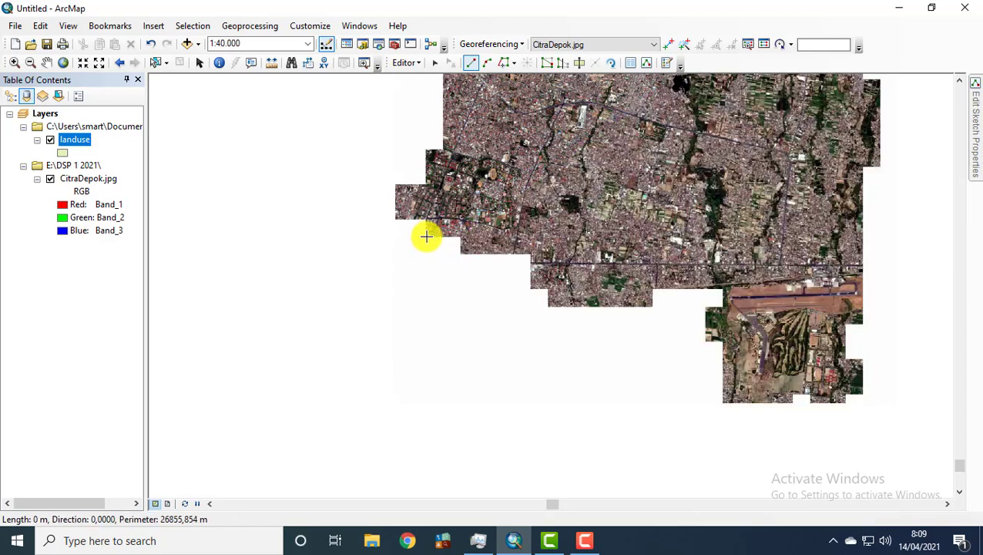
pyautogui.click(425, 220)
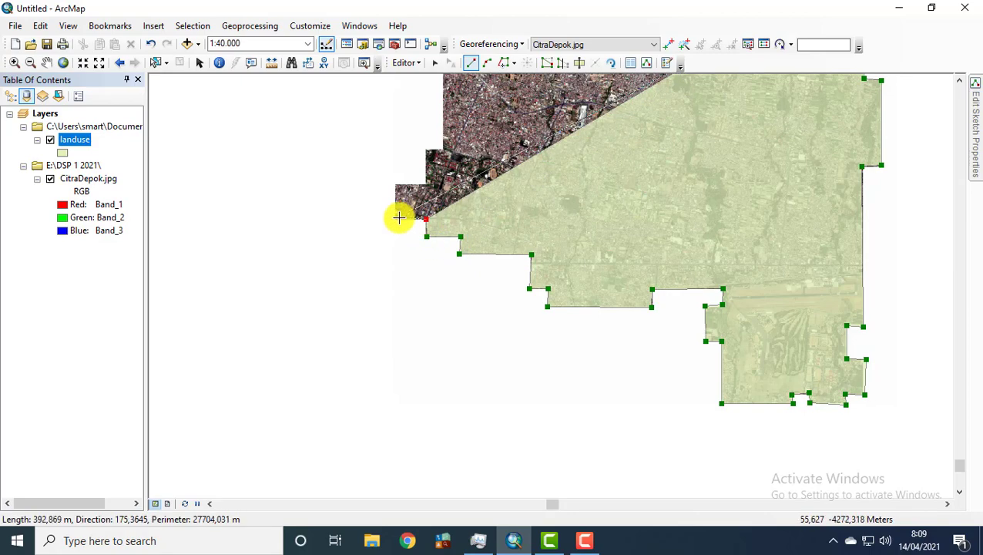
pyautogui.click(396, 220)
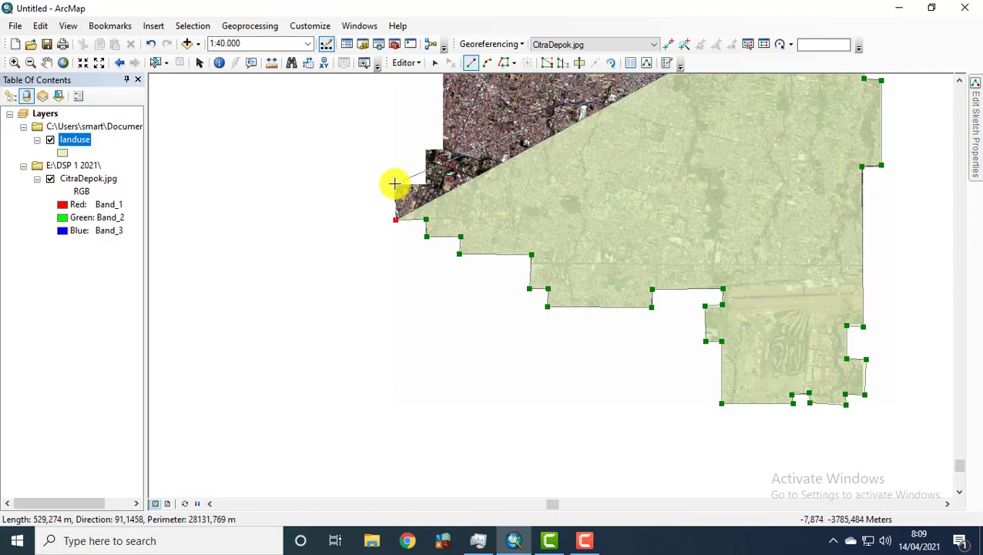
pyautogui.click(395, 184)
pyautogui.click(424, 183)
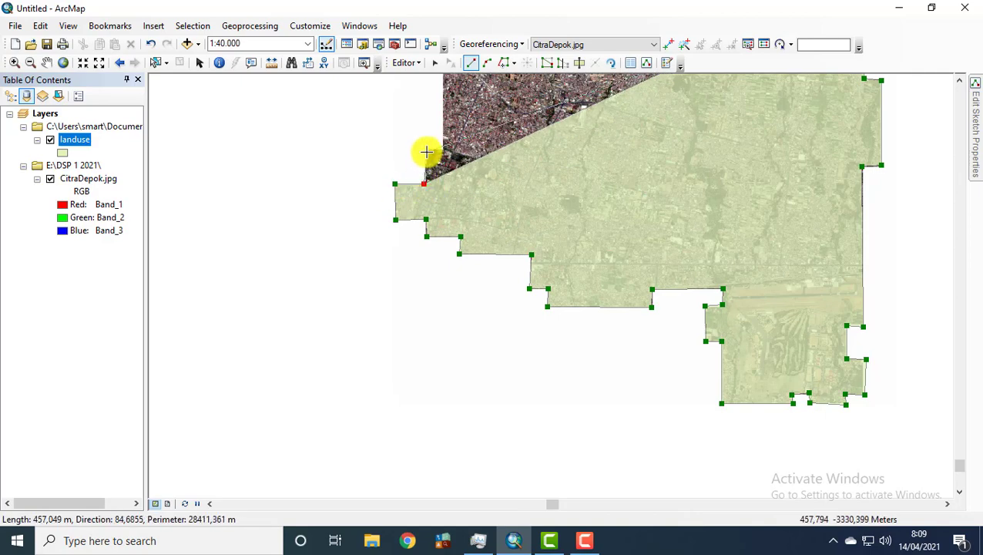
pyautogui.click(426, 149)
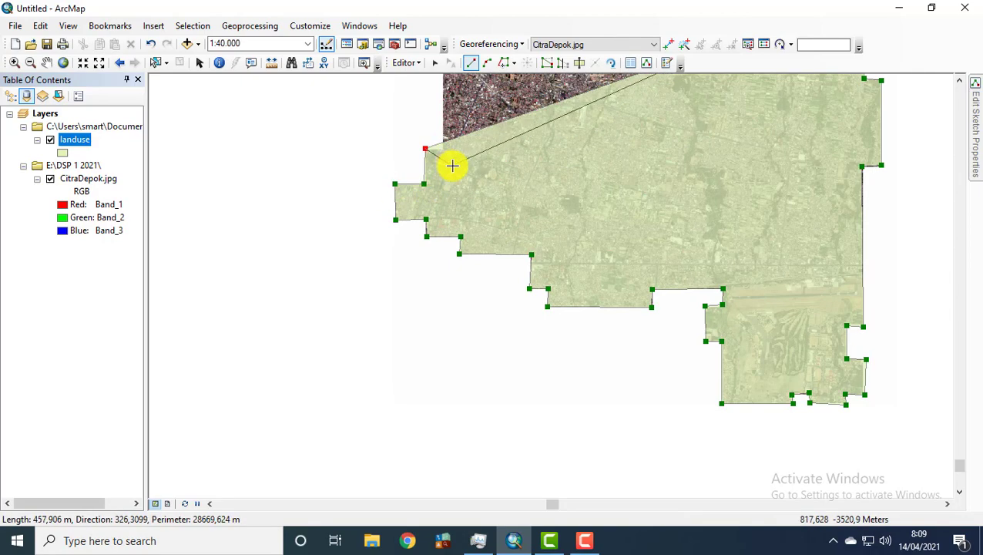
# Step: Trace the polygon north along the image's stepped western edge to the outer corner of the northwestern block
pyautogui.moveTo(454, 166); pyautogui.dragTo(522, 331)
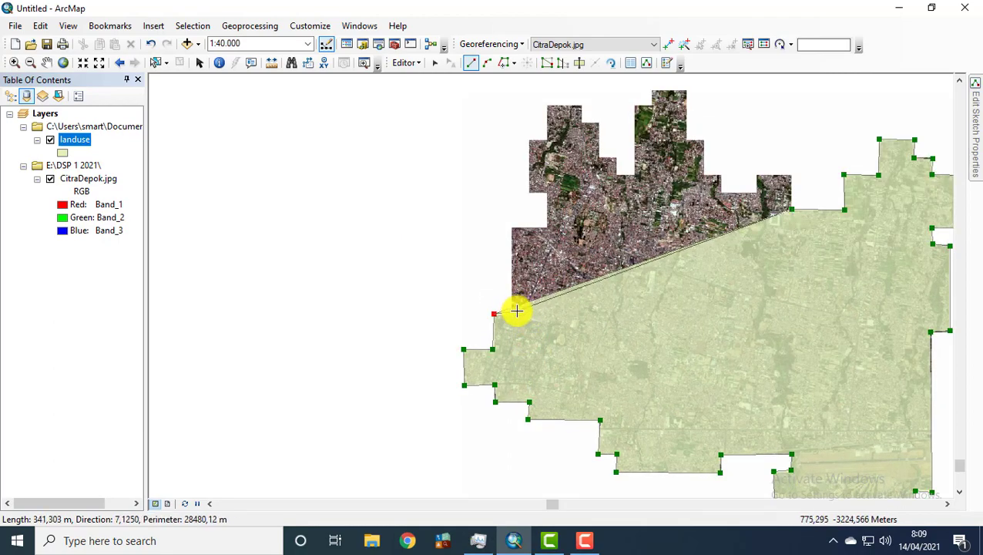
pyautogui.click(509, 314)
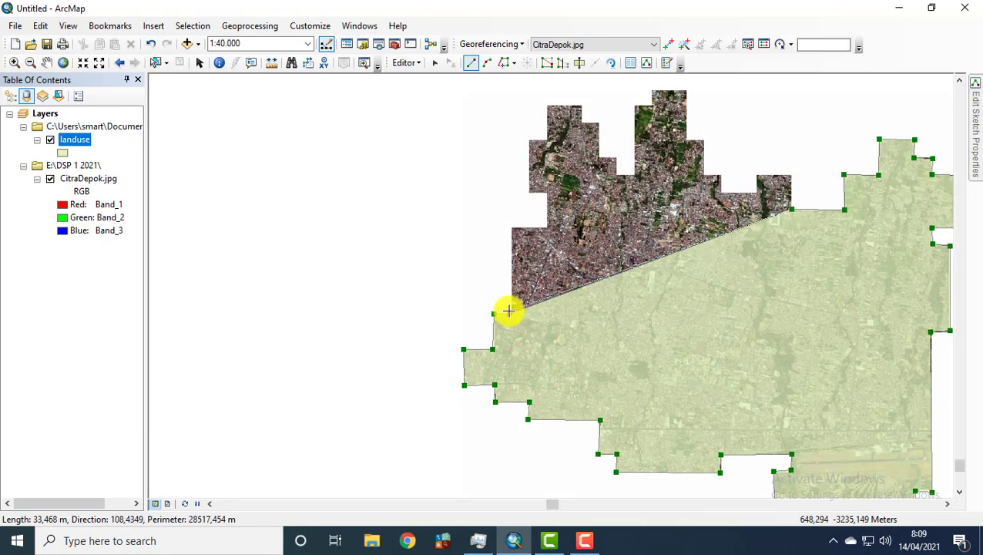
pyautogui.click(511, 227)
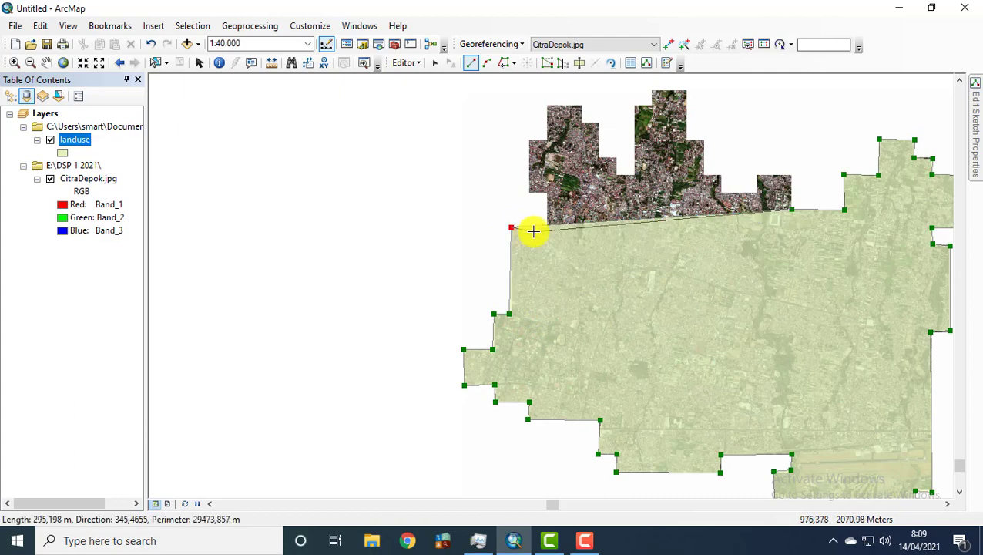
pyautogui.click(547, 226)
pyautogui.click(547, 193)
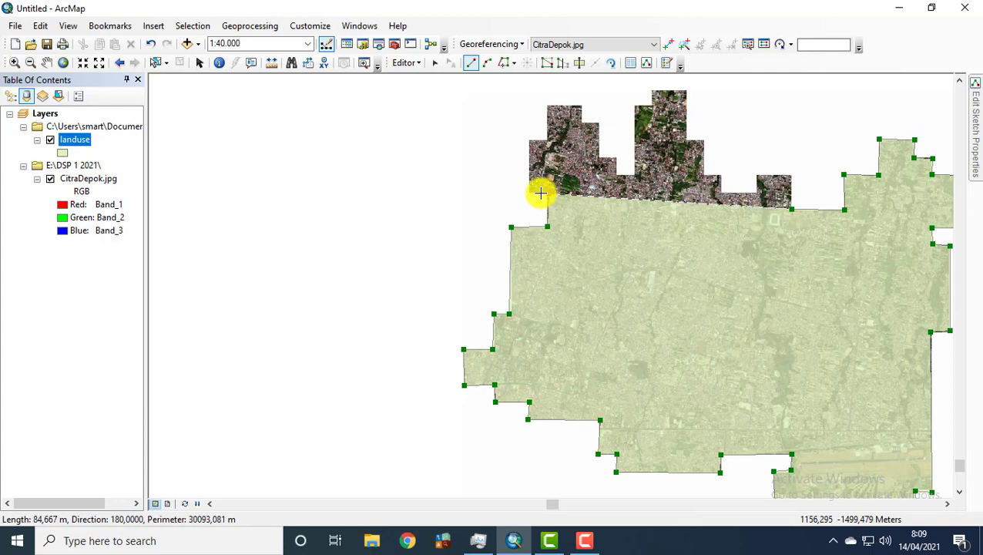
pyautogui.click(527, 194)
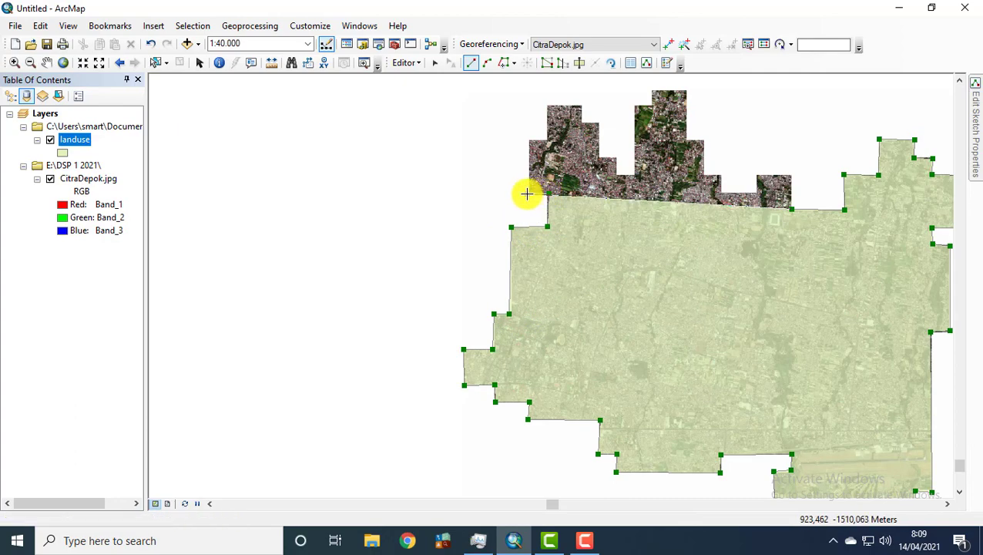
pyautogui.click(528, 138)
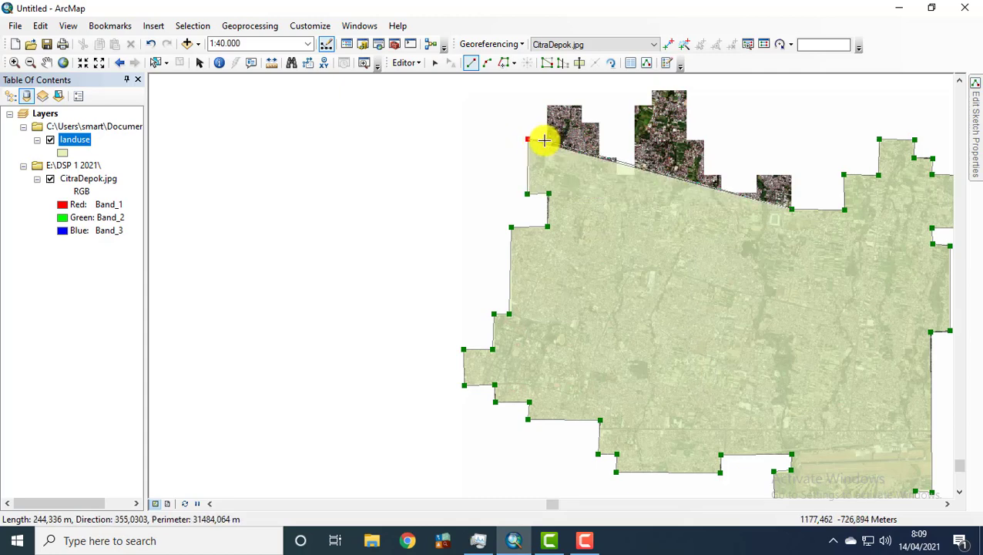
# Step: Outline the top of the northwestern block and its stepped eastern side, down to the base of the tall northern block
pyautogui.click(547, 139)
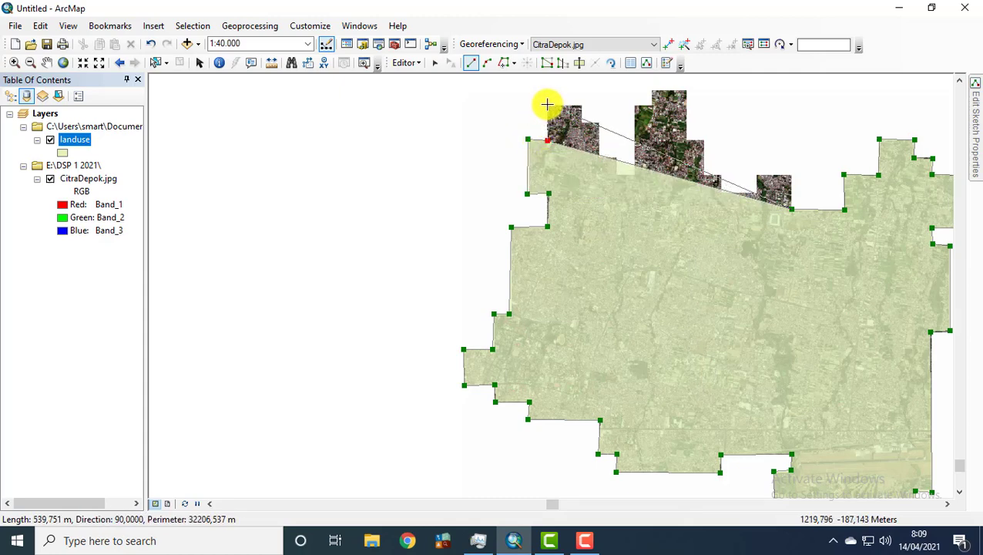
pyautogui.click(549, 105)
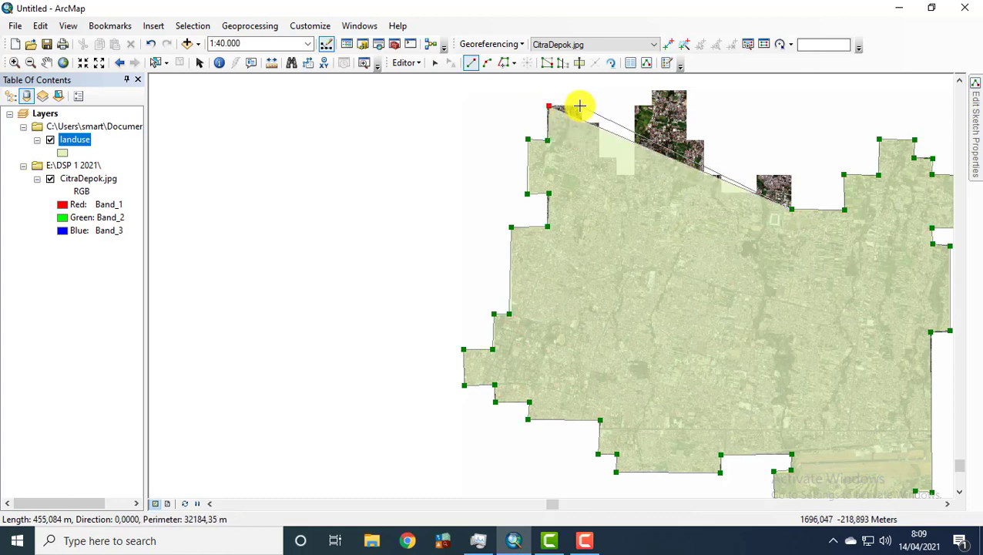
pyautogui.click(579, 106)
pyautogui.click(581, 122)
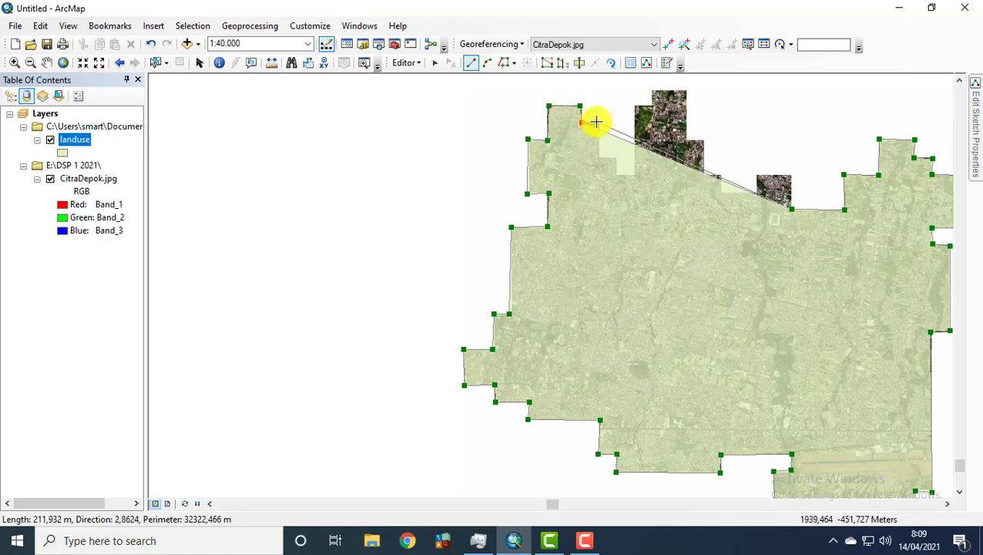
pyautogui.click(597, 122)
pyautogui.click(595, 158)
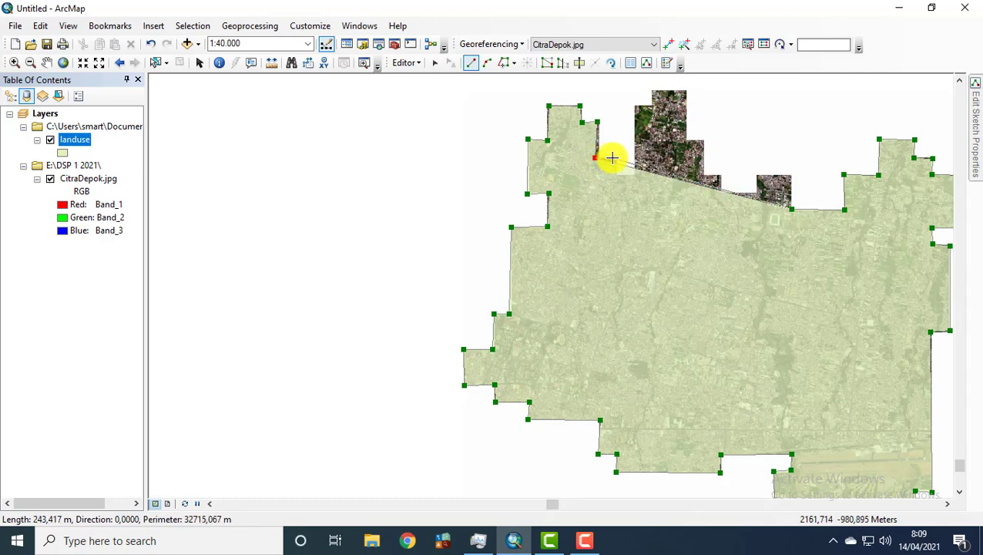
pyautogui.click(617, 157)
pyautogui.click(616, 176)
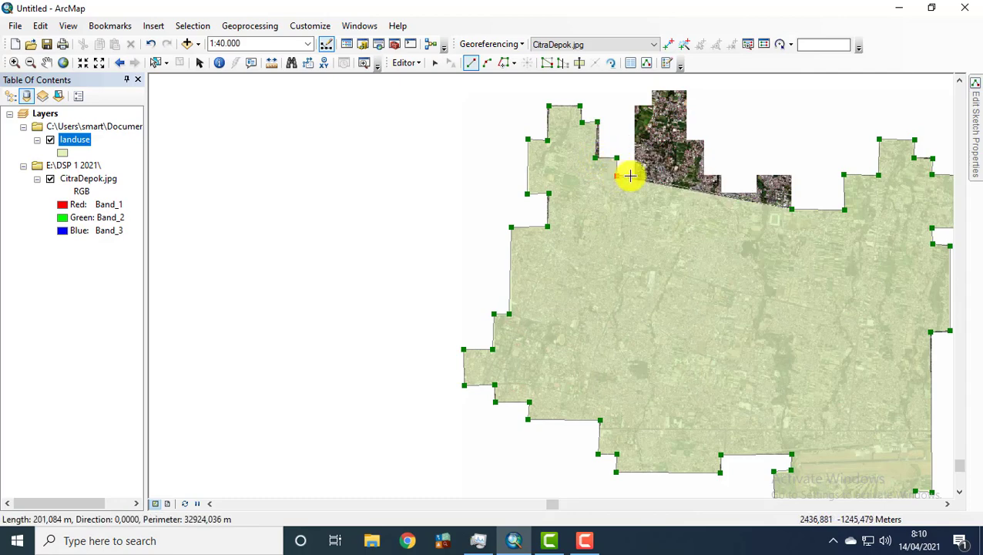
pyautogui.click(632, 175)
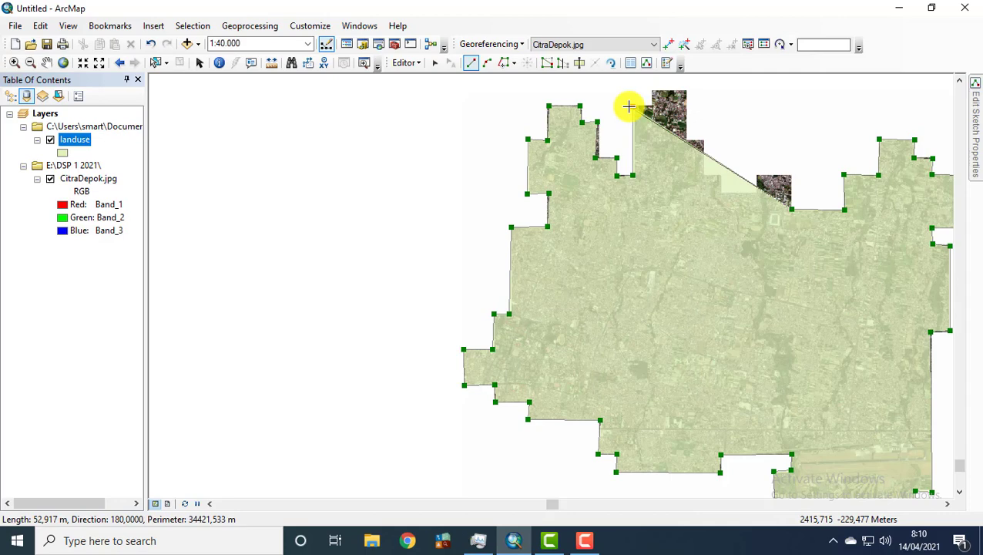
# Step: Trace the polygon up and over the tall northern block and down the steps on its eastern side
pyautogui.click(633, 106)
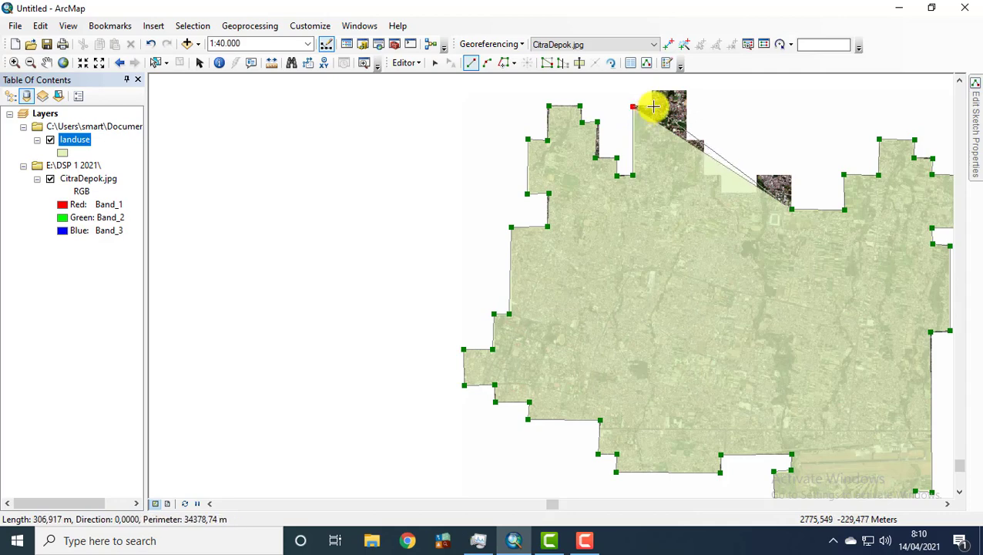
pyautogui.click(654, 106)
pyautogui.click(653, 89)
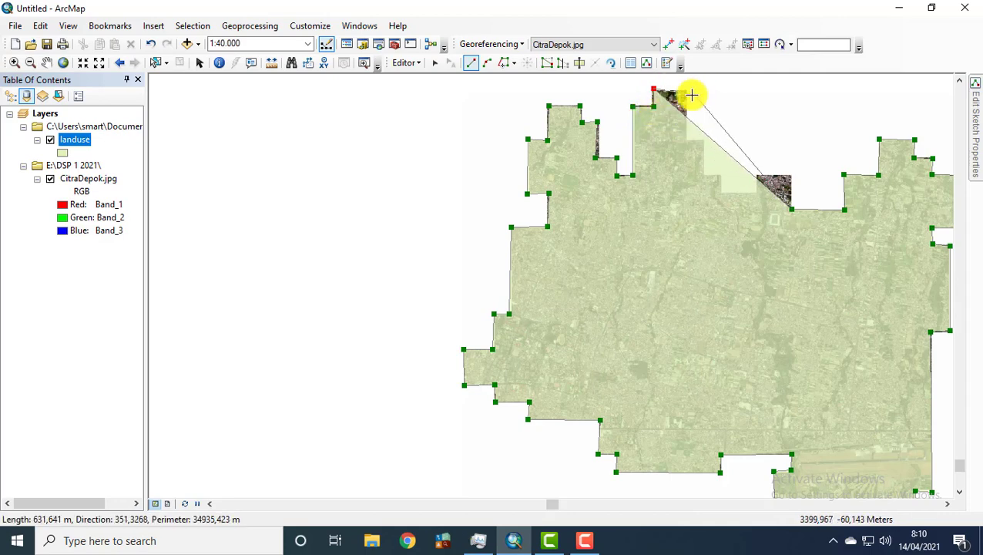
pyautogui.click(685, 91)
pyautogui.click(686, 141)
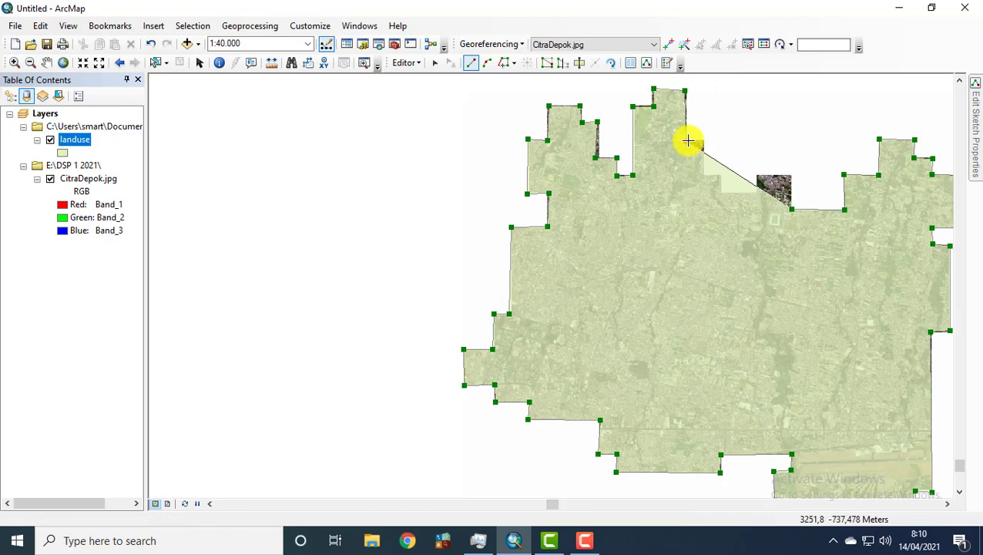
pyautogui.click(705, 143)
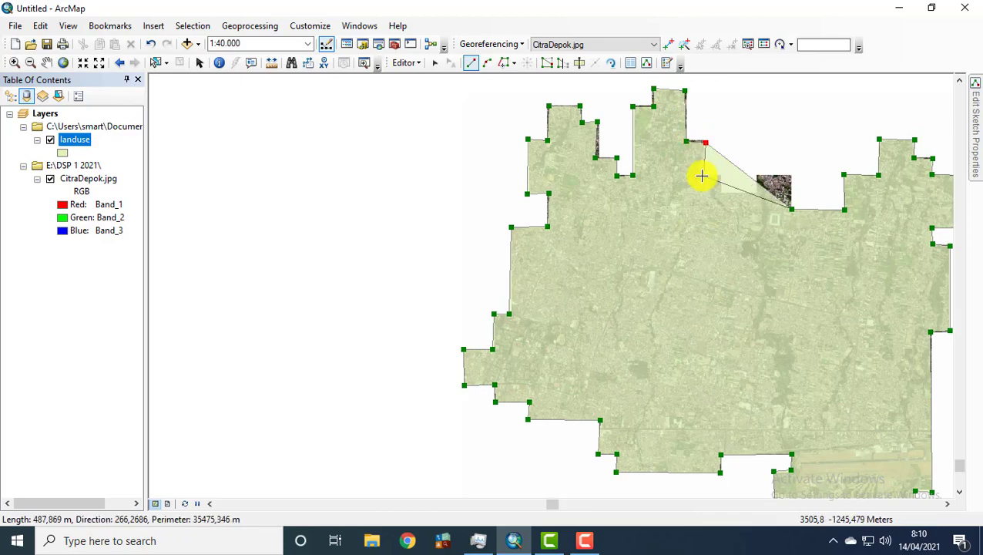
pyautogui.click(705, 175)
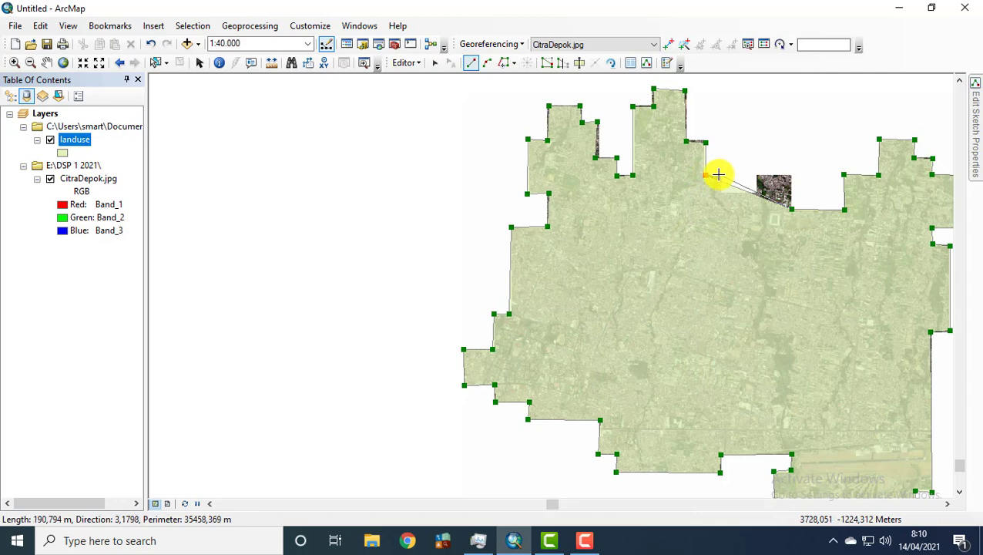
# Step: Outline the shallow northern notch and the small block east of it, and finish the landuse polygon sketch there
pyautogui.click(718, 175)
pyautogui.click(721, 192)
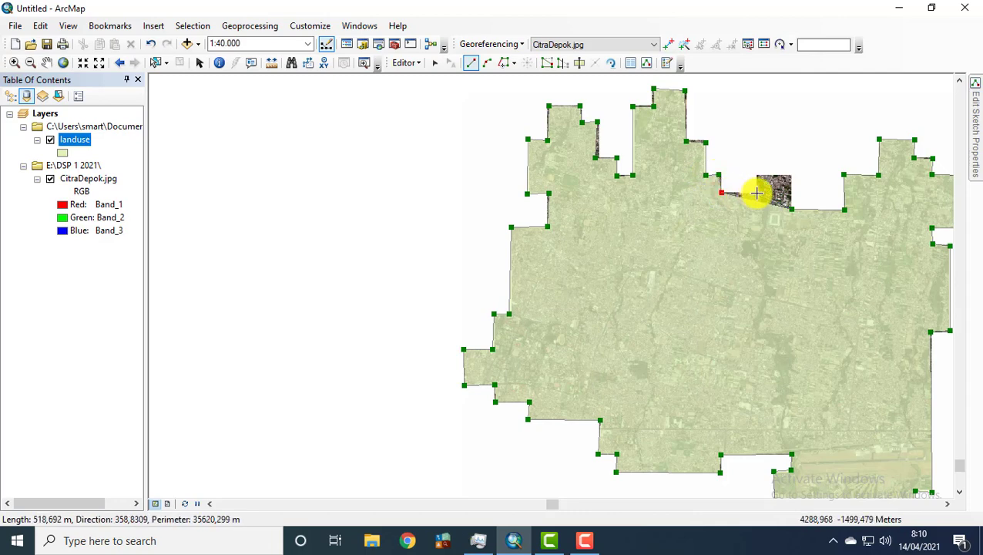
pyautogui.click(757, 193)
pyautogui.click(755, 176)
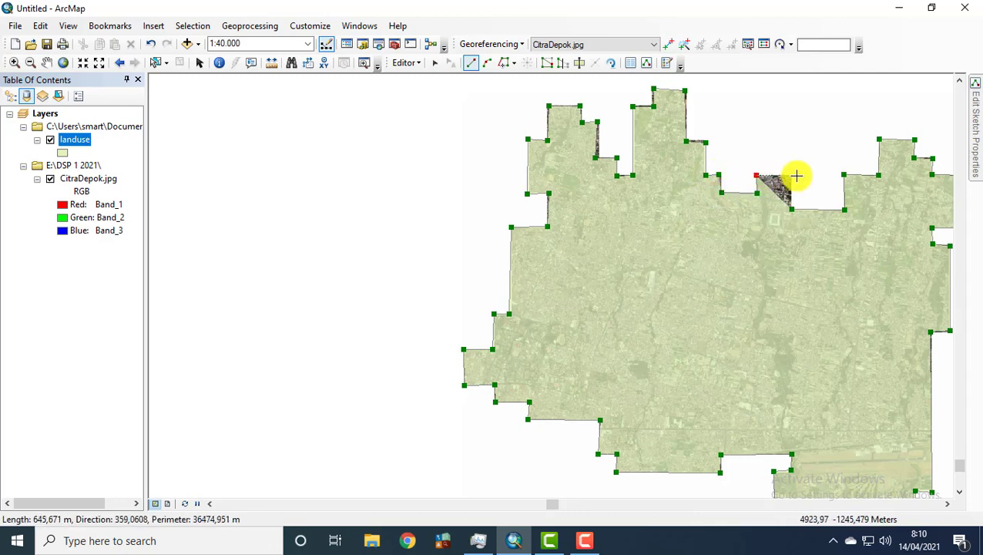
pyautogui.doubleClick(790, 176)
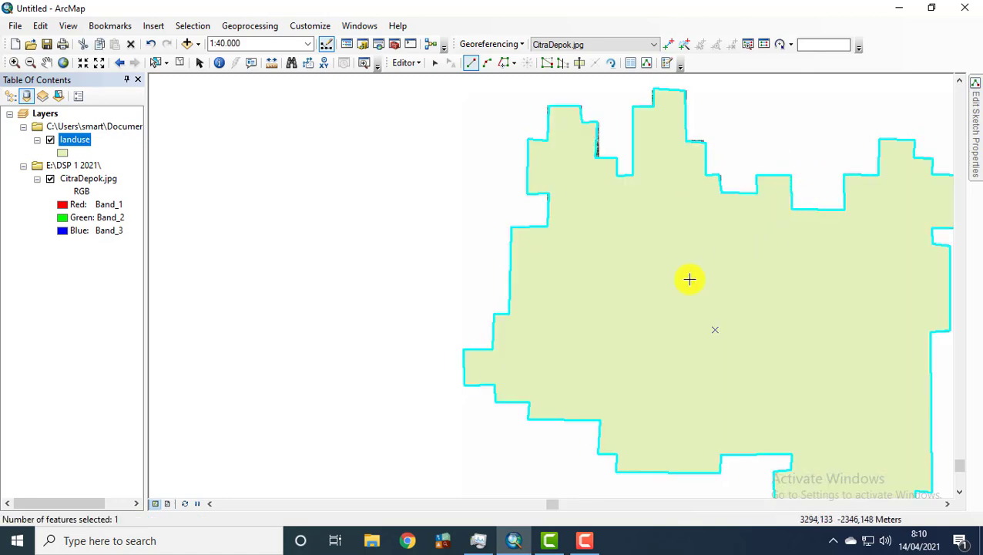
# Step: Save the edits to the landuse layer and stop the edit session
pyautogui.moveTo(688, 293); pyautogui.dragTo(521, 290)
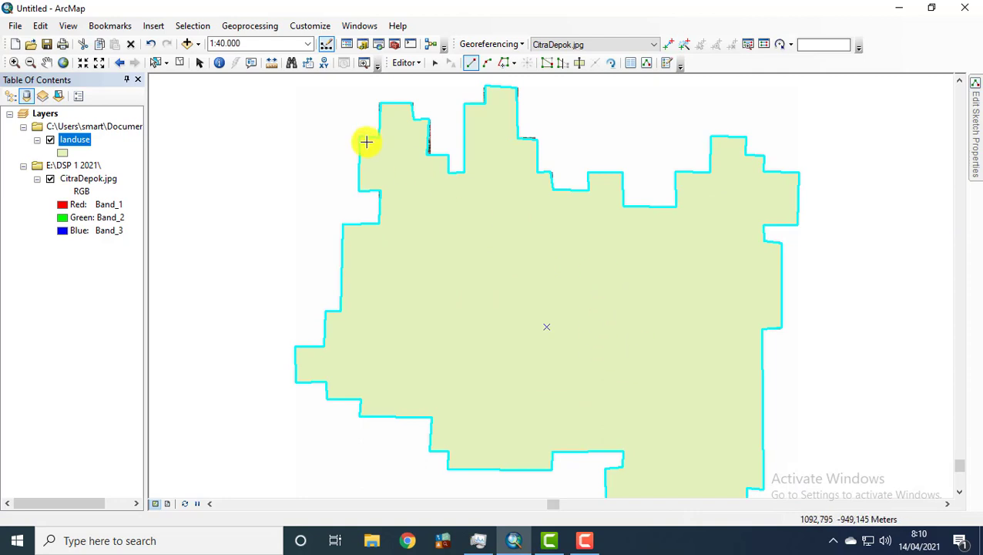
pyautogui.click(406, 64)
pyautogui.click(429, 115)
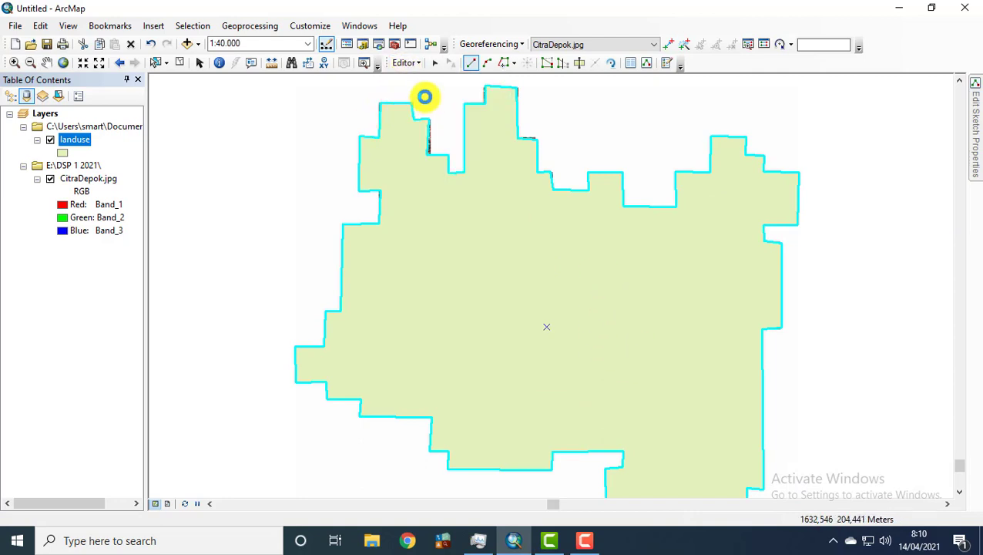
pyautogui.click(408, 63)
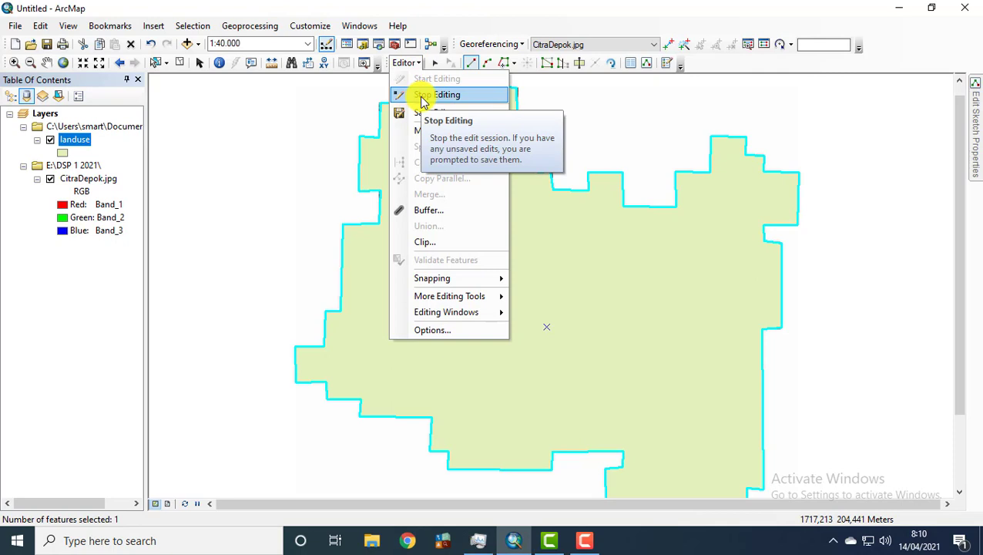
pyautogui.click(422, 96)
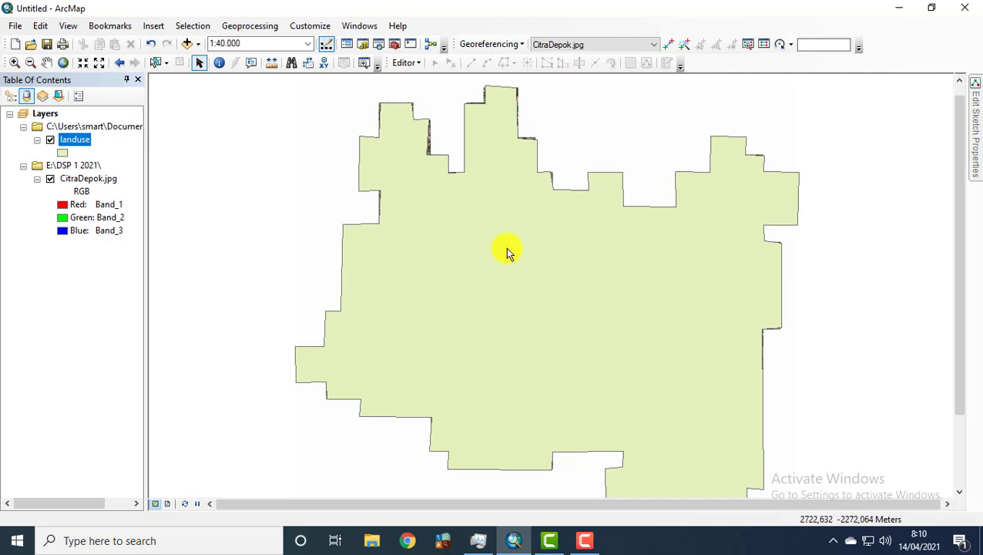
# Step: Set the landuse layer's display transparency to 50% and apply it
pyautogui.scroll(1, 626, 284)
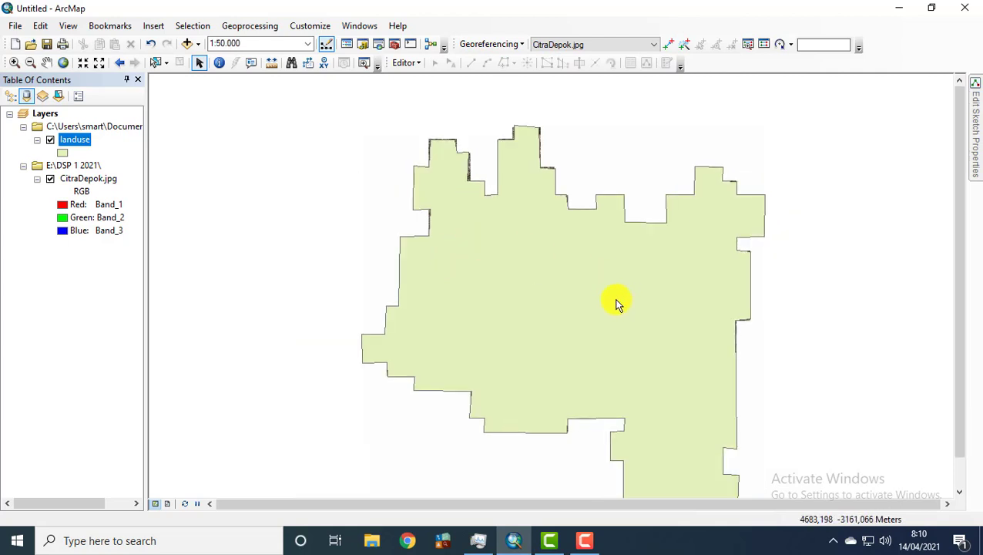
pyautogui.moveTo(615, 297); pyautogui.dragTo(596, 255)
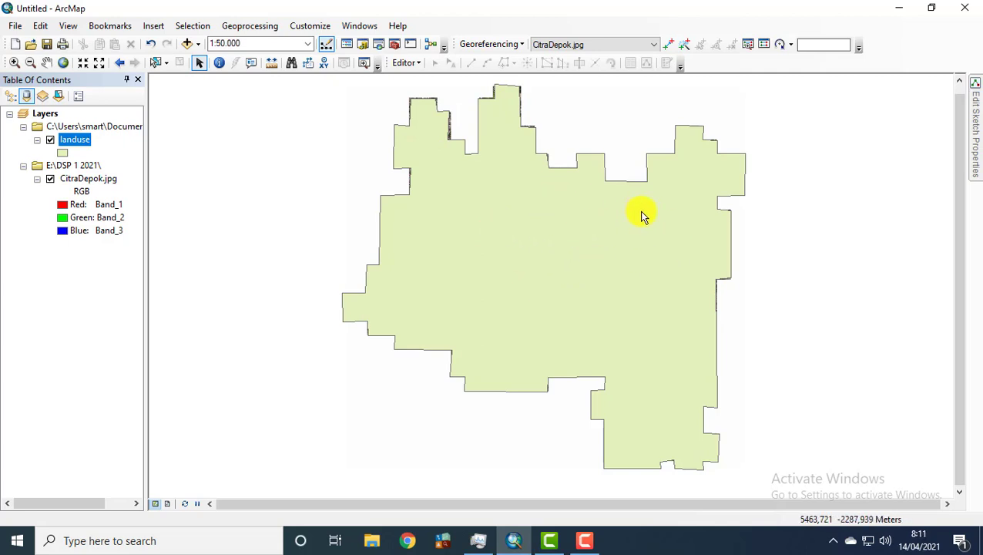
pyautogui.rightClick(80, 141)
pyautogui.click(171, 439)
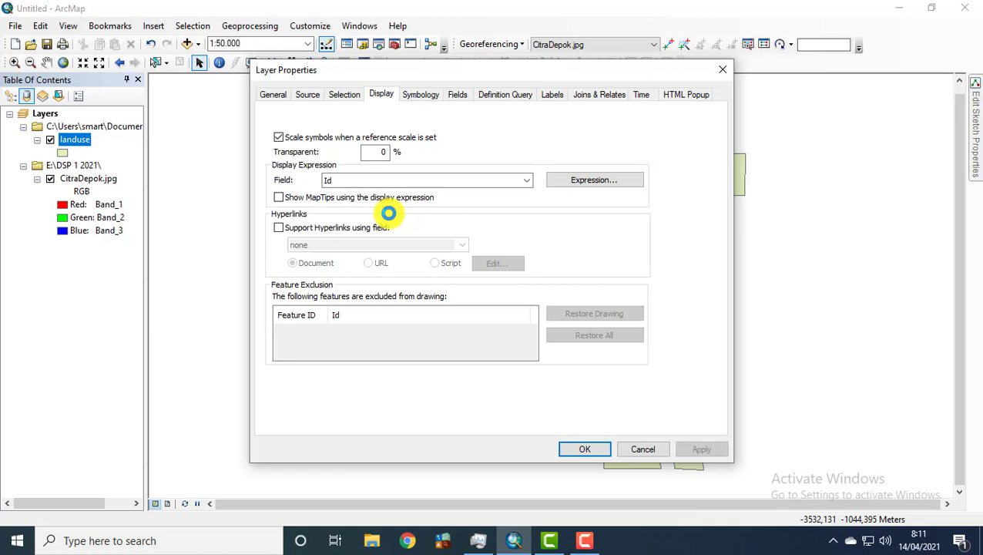
pyautogui.doubleClick(385, 153)
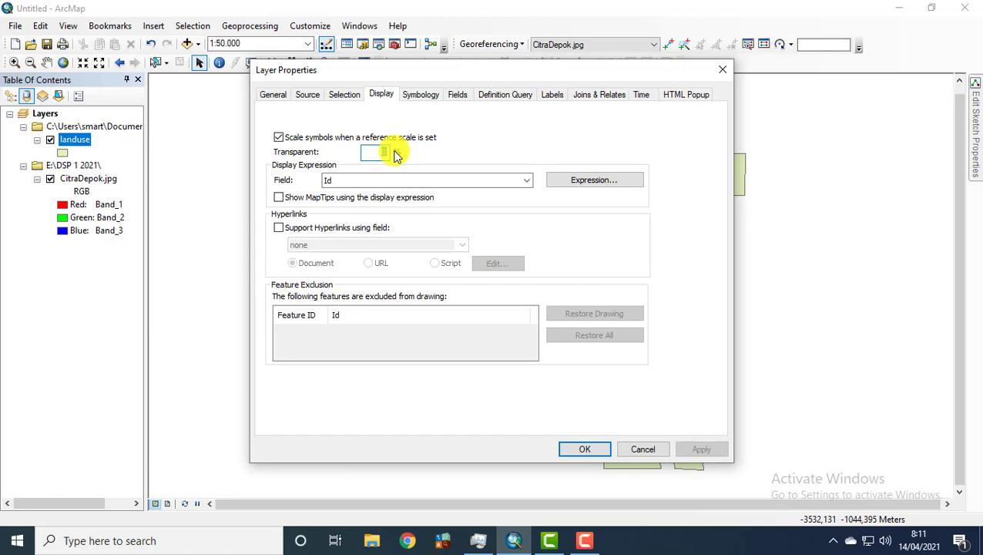
pyautogui.write('50')
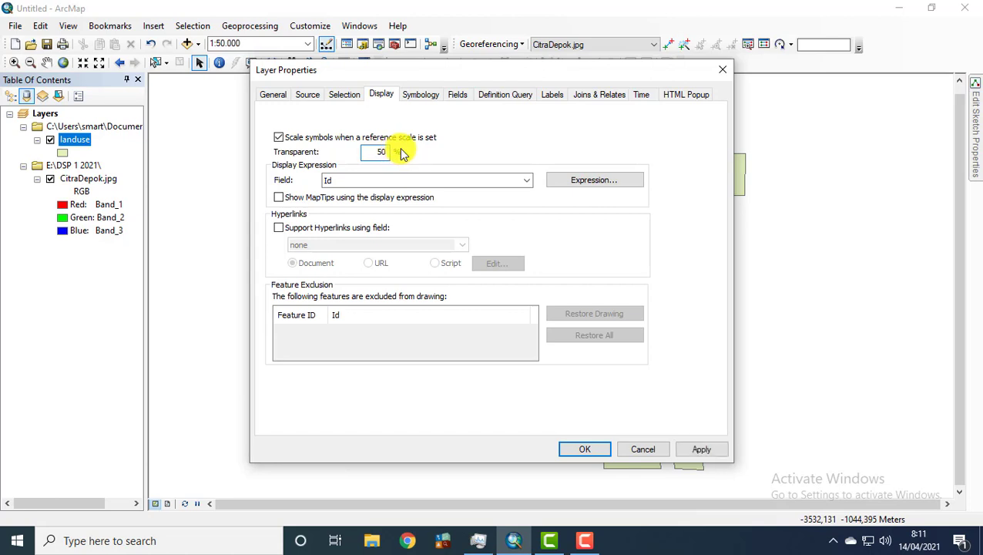
pyautogui.click(583, 449)
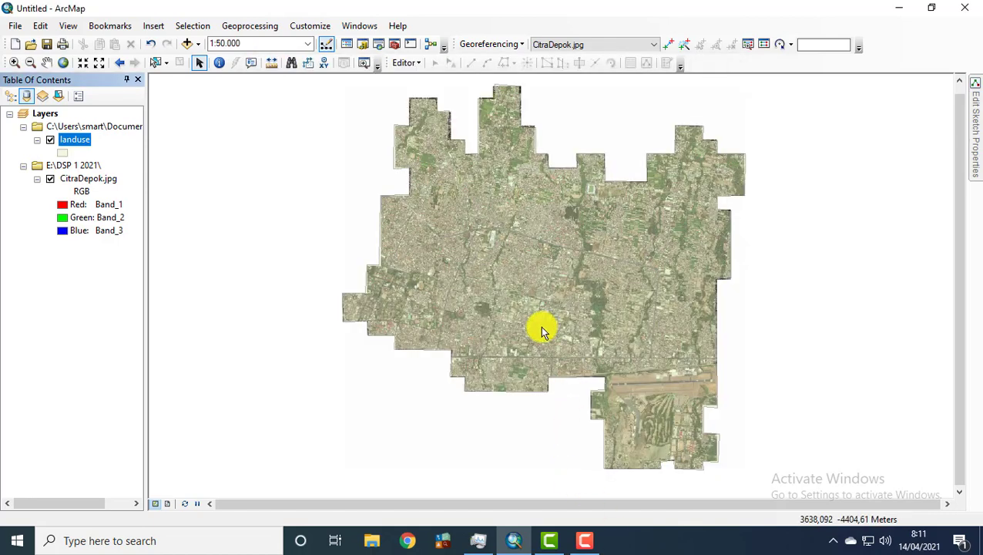
# Step: Set the landuse layer's display transparency to 70% and apply it
pyautogui.scroll(3, 542, 283)
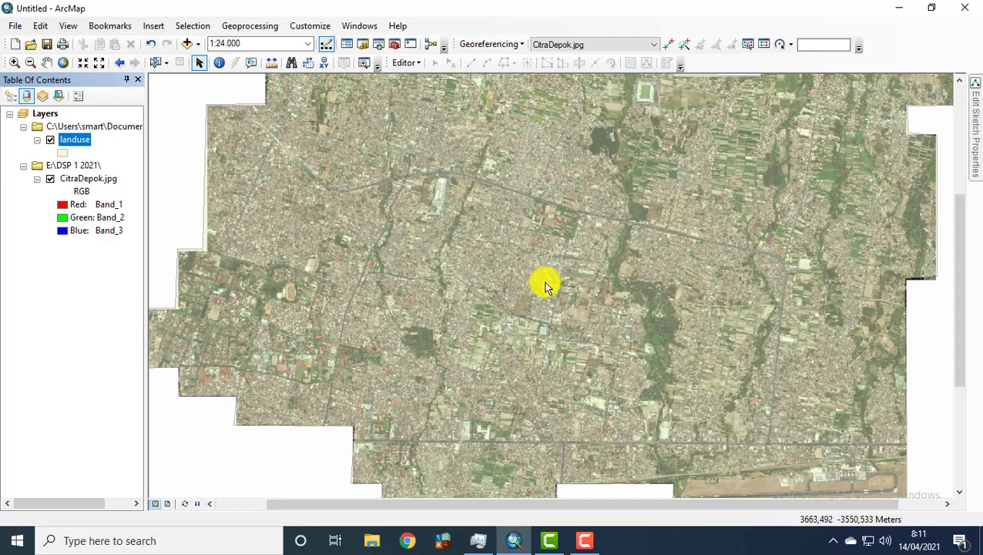
pyautogui.scroll(2, 547, 289)
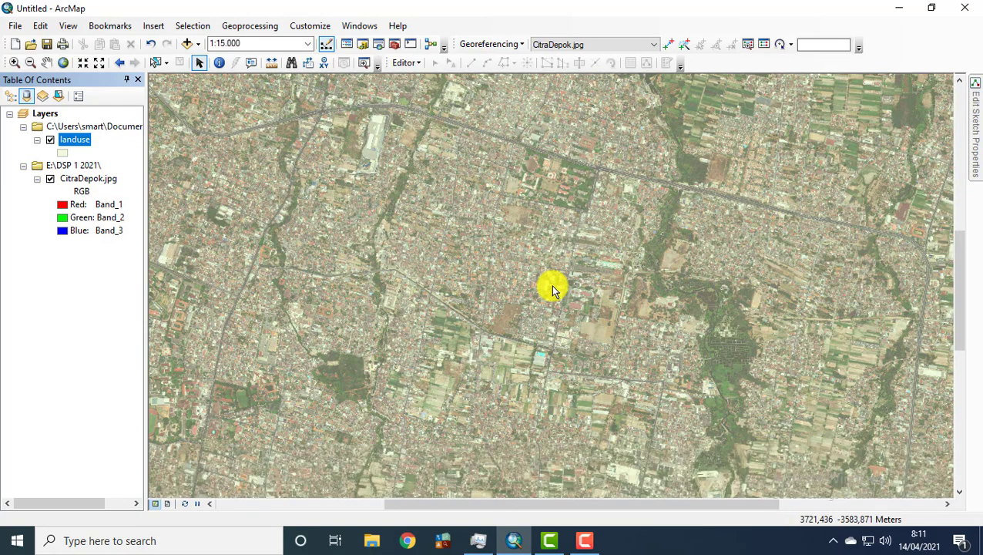
pyautogui.rightClick(68, 140)
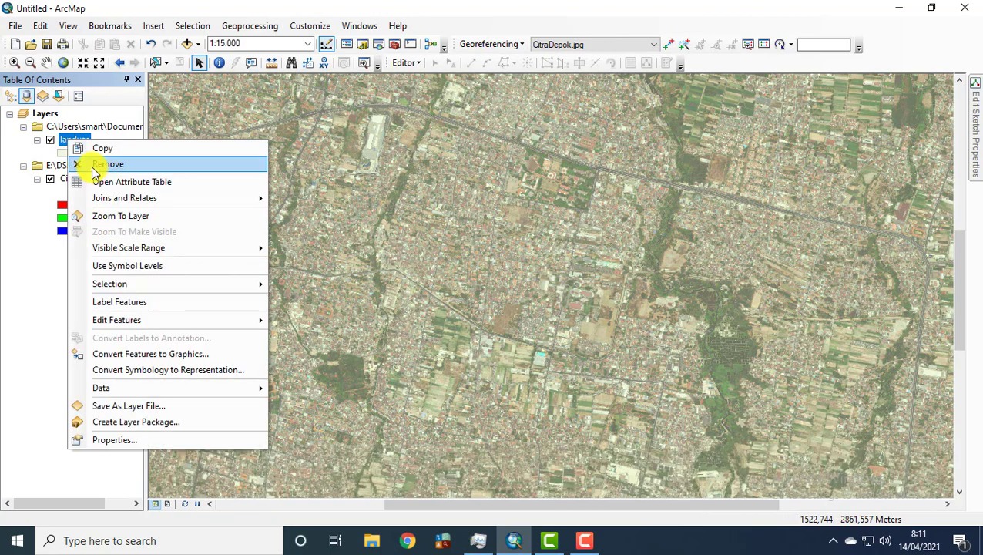
pyautogui.click(145, 439)
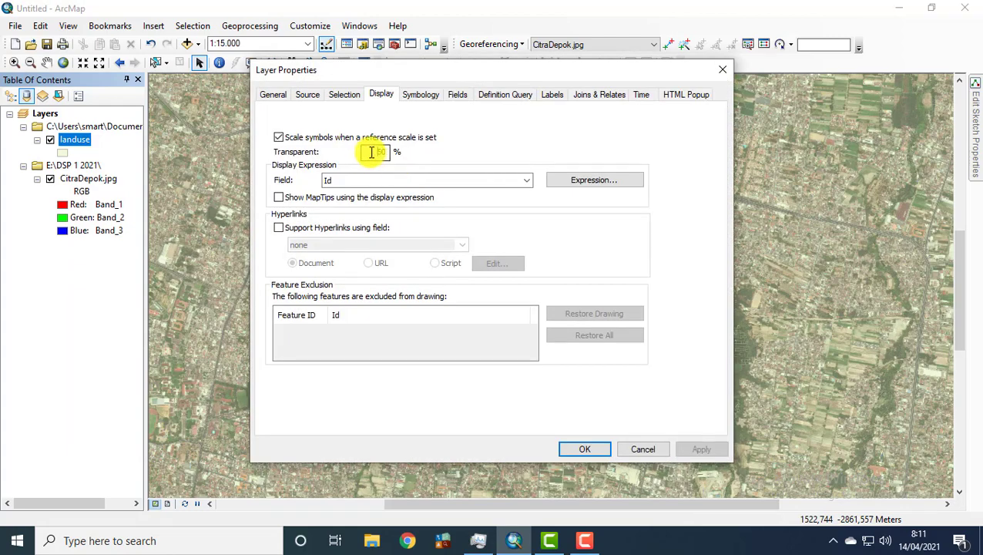
pyautogui.click(379, 153)
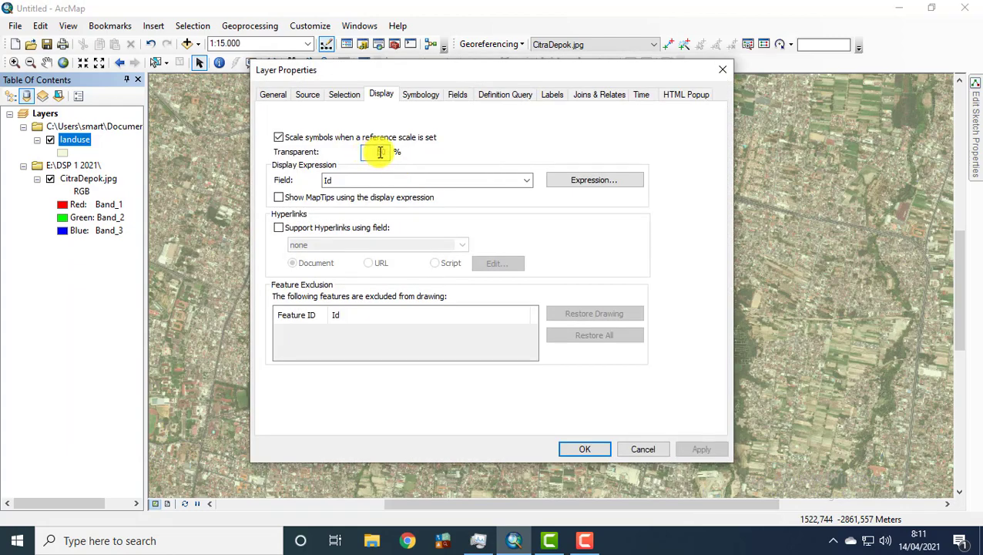
pyautogui.write('70')
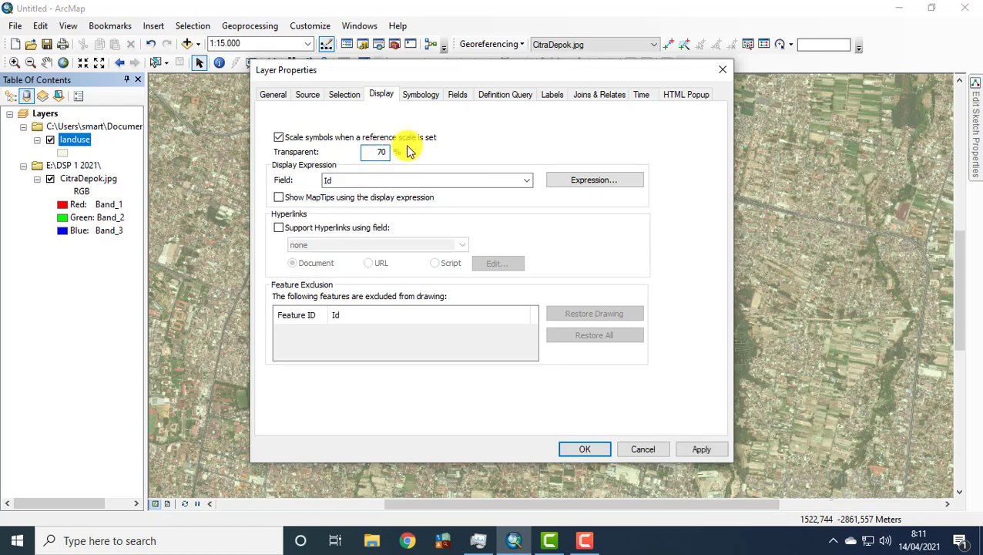
pyautogui.click(598, 449)
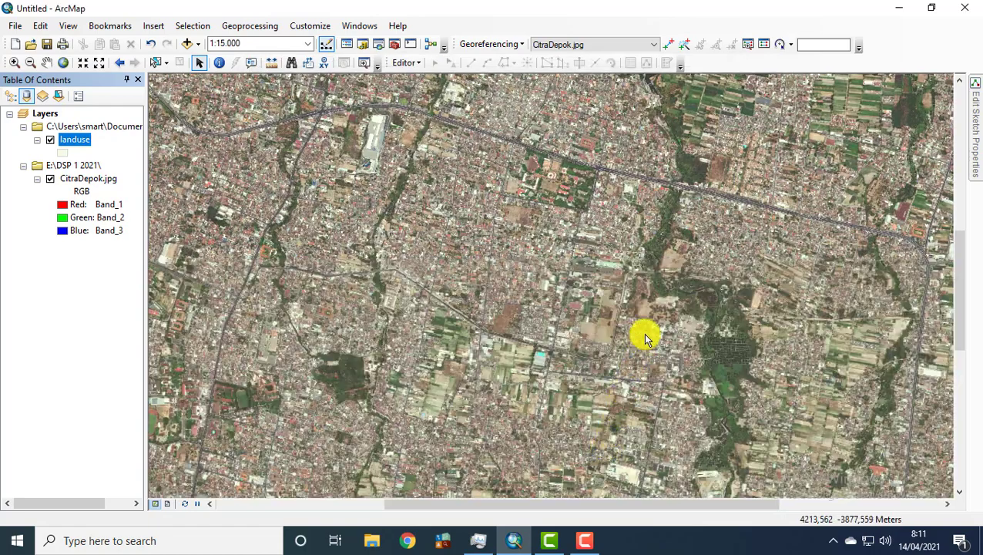
# Step: Start an edit session and select the landuse polygon with the Edit tool
pyautogui.scroll(-4, 653, 318)
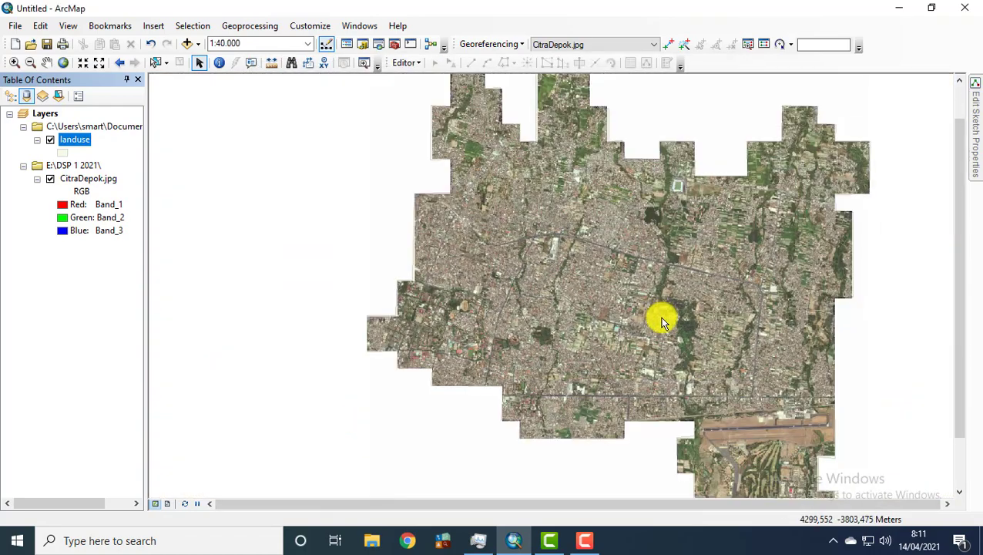
pyautogui.scroll(1, 670, 293)
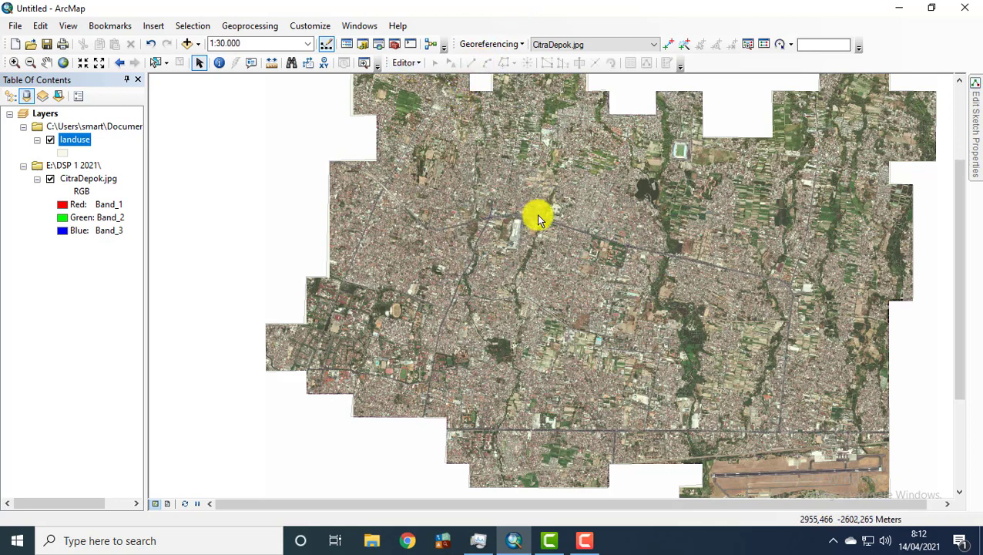
pyautogui.moveTo(538, 215); pyautogui.dragTo(501, 292)
pyautogui.click(406, 63)
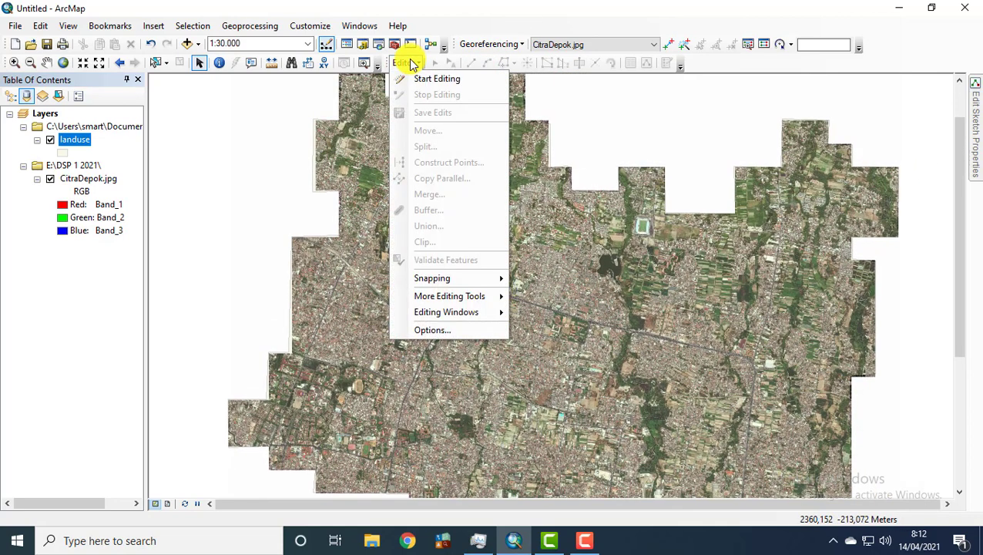
pyautogui.click(421, 80)
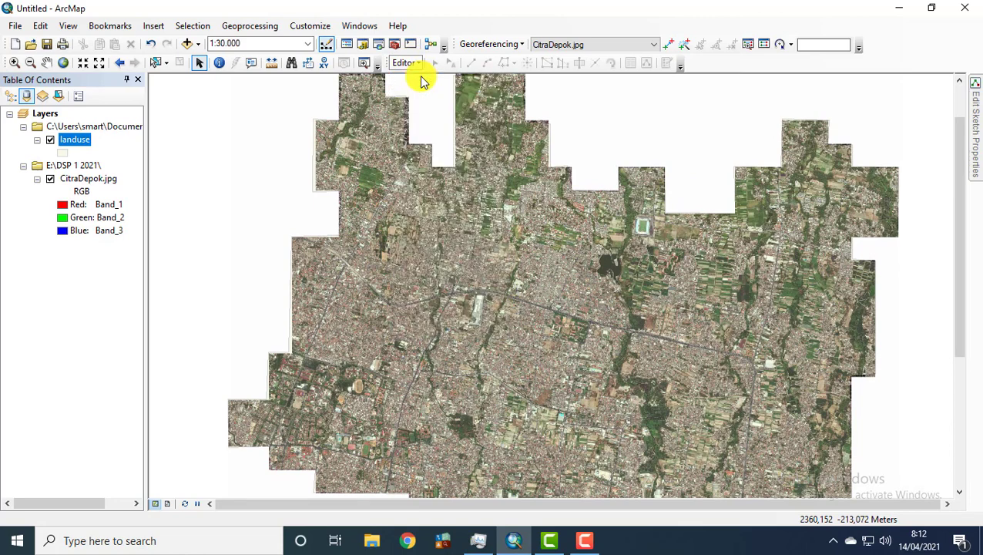
pyautogui.click(538, 224)
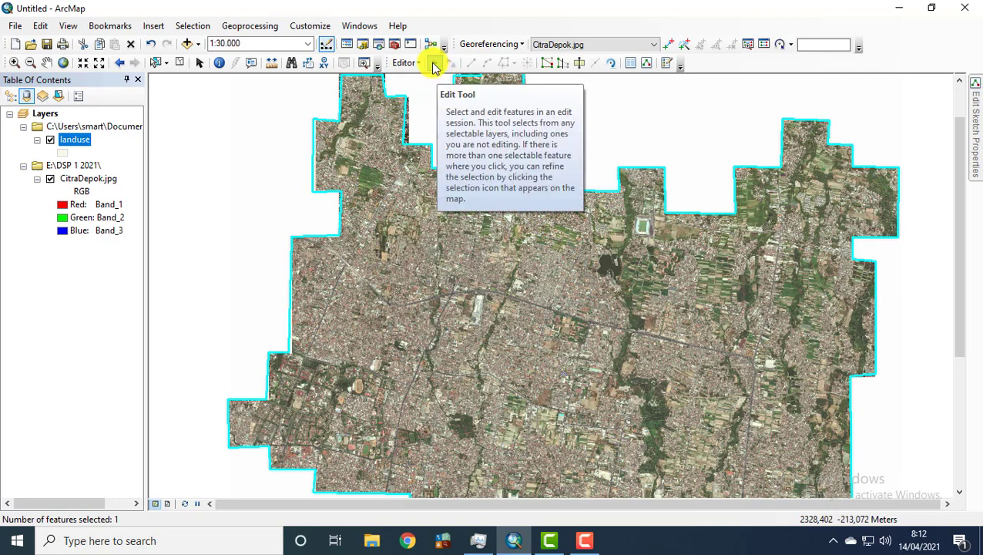
pyautogui.click(440, 66)
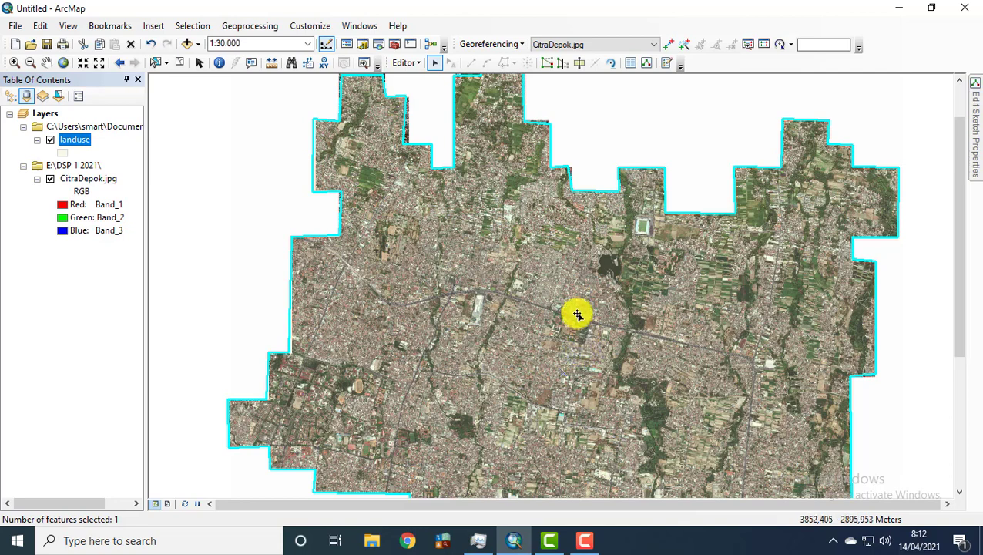
# Step: Examine the imagery between the stadium, the airport runway and the dark lake for a distinct area to split off from the landuse polygon
pyautogui.scroll(-2, 670, 234)
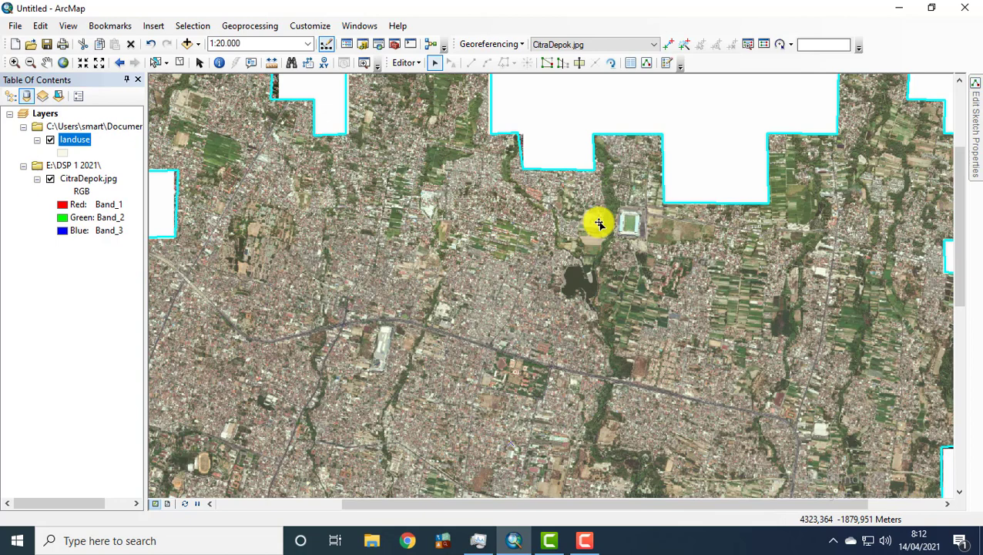
pyautogui.scroll(-1, 652, 235)
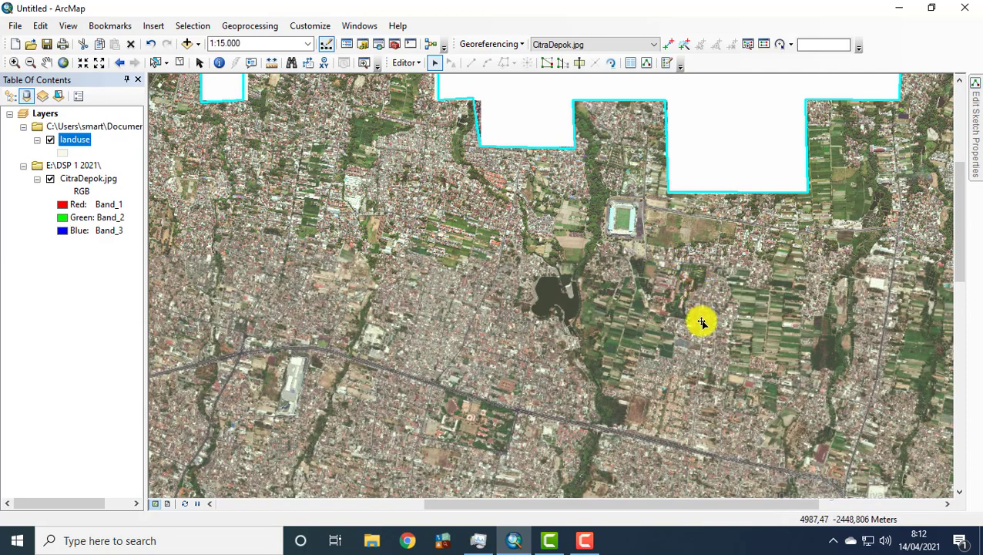
pyautogui.moveTo(698, 326); pyautogui.dragTo(589, 195)
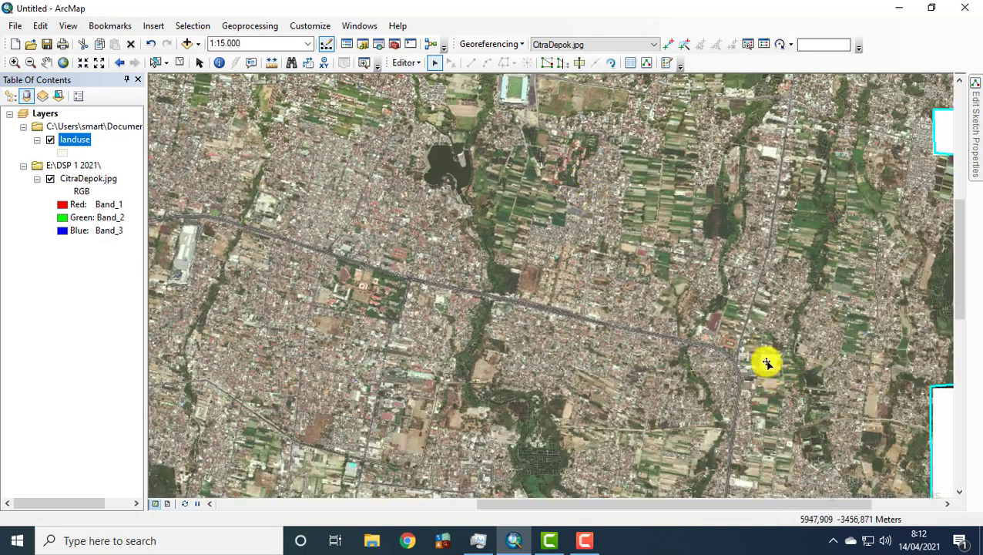
pyautogui.moveTo(768, 362); pyautogui.dragTo(728, 235)
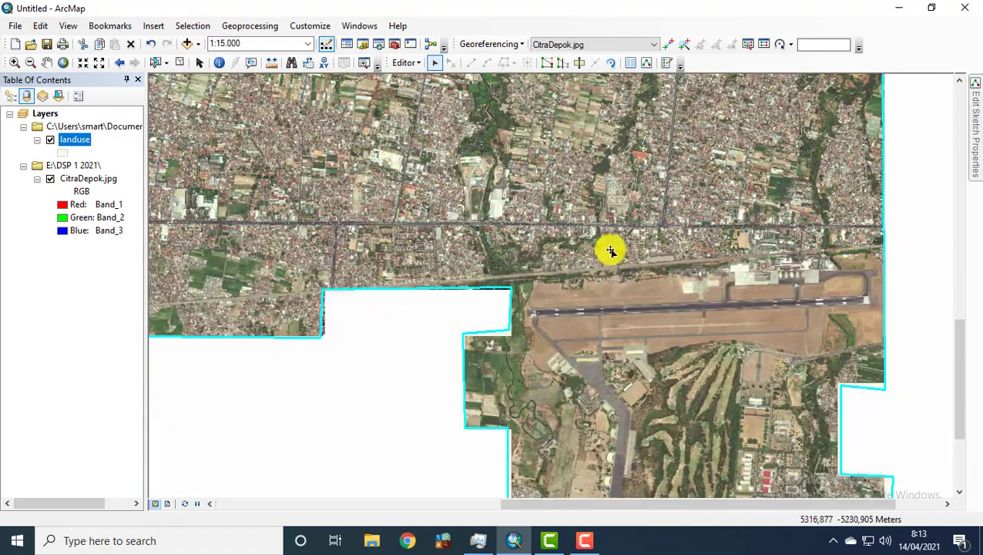
pyautogui.moveTo(608, 248); pyautogui.dragTo(616, 385)
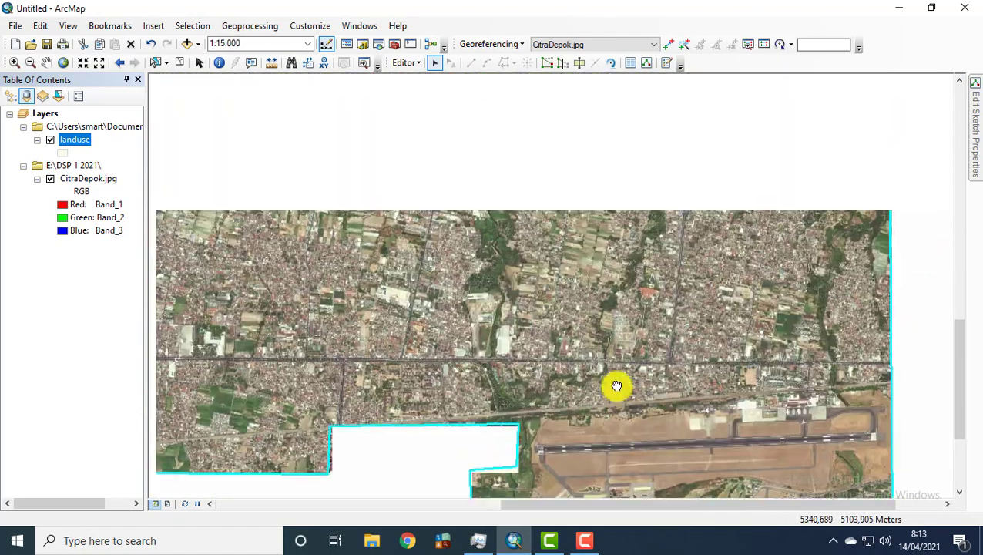
pyautogui.scroll(2, 662, 329)
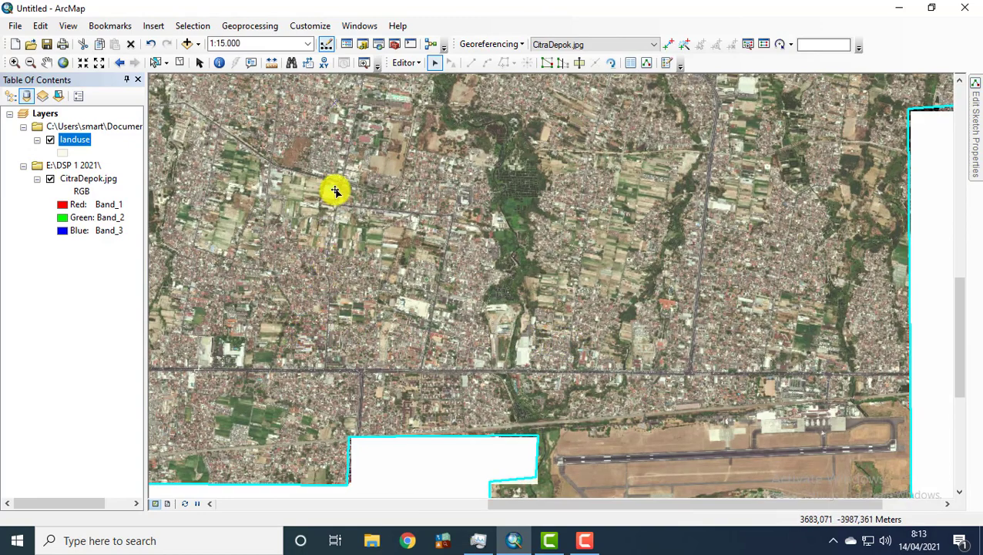
pyautogui.moveTo(323, 198); pyautogui.dragTo(376, 245)
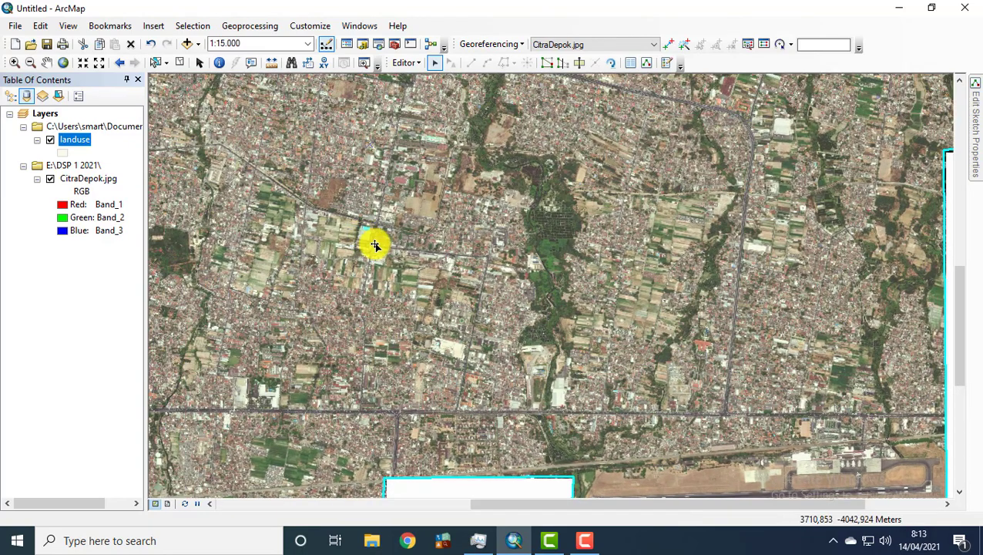
pyautogui.scroll(-1, 345, 242)
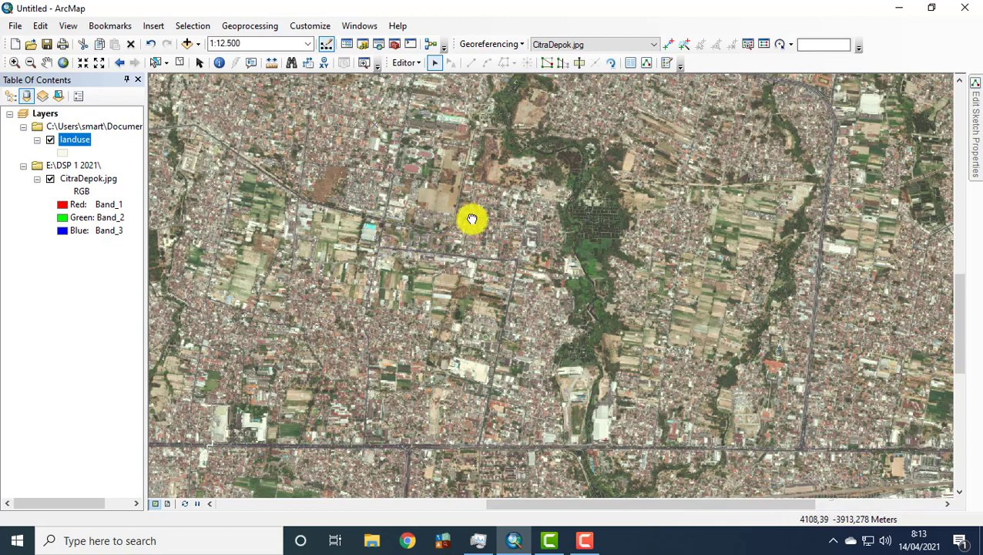
pyautogui.moveTo(471, 218); pyautogui.dragTo(533, 354)
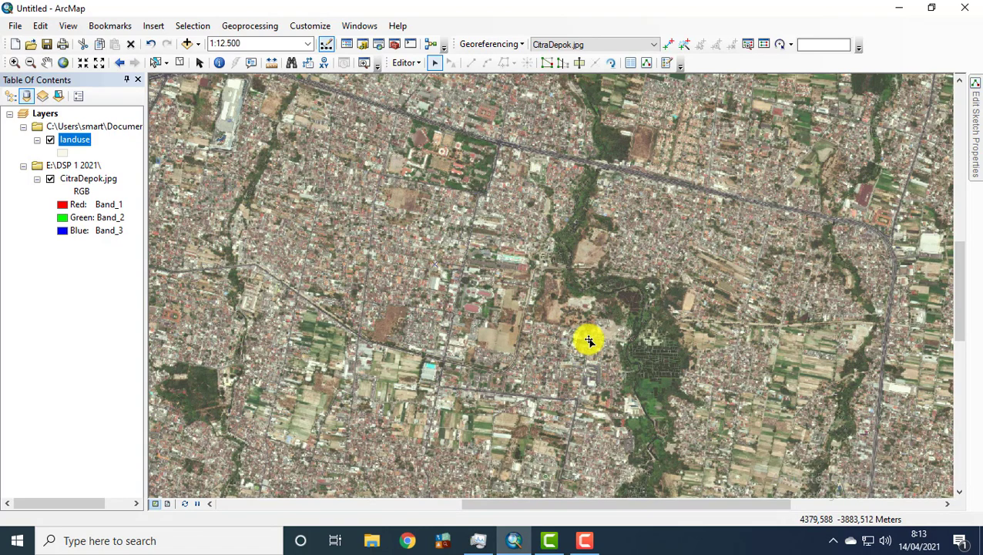
pyautogui.moveTo(600, 220); pyautogui.dragTo(589, 354)
pyautogui.moveTo(598, 291); pyautogui.dragTo(613, 395)
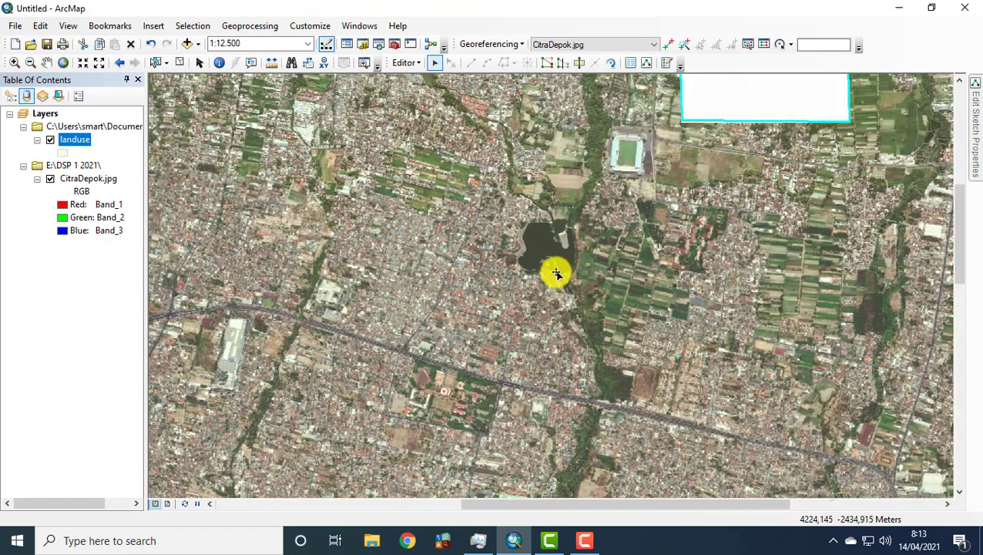
pyautogui.moveTo(546, 222); pyautogui.dragTo(560, 277)
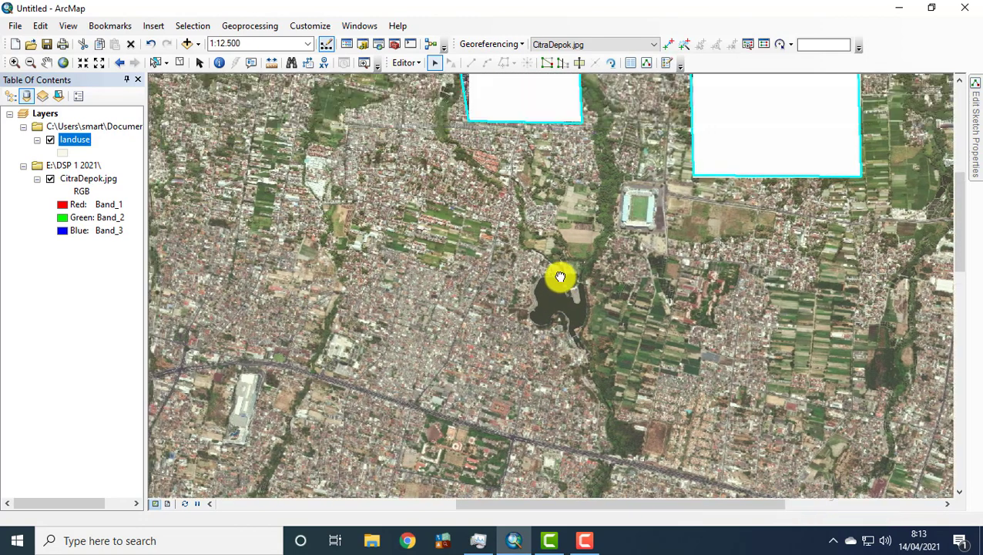
pyautogui.scroll(1, 581, 292)
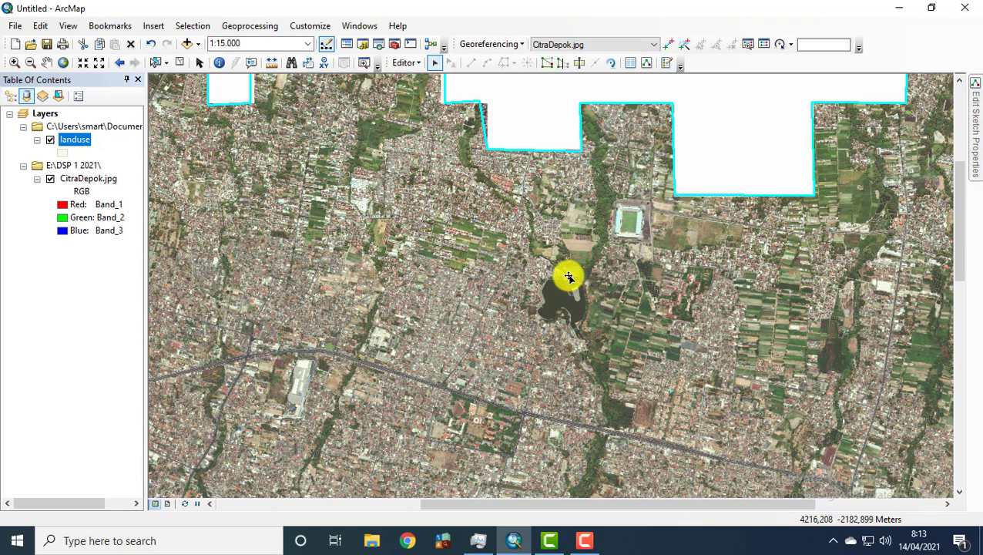
pyautogui.moveTo(598, 285); pyautogui.dragTo(532, 266)
pyautogui.moveTo(582, 292); pyautogui.dragTo(652, 307)
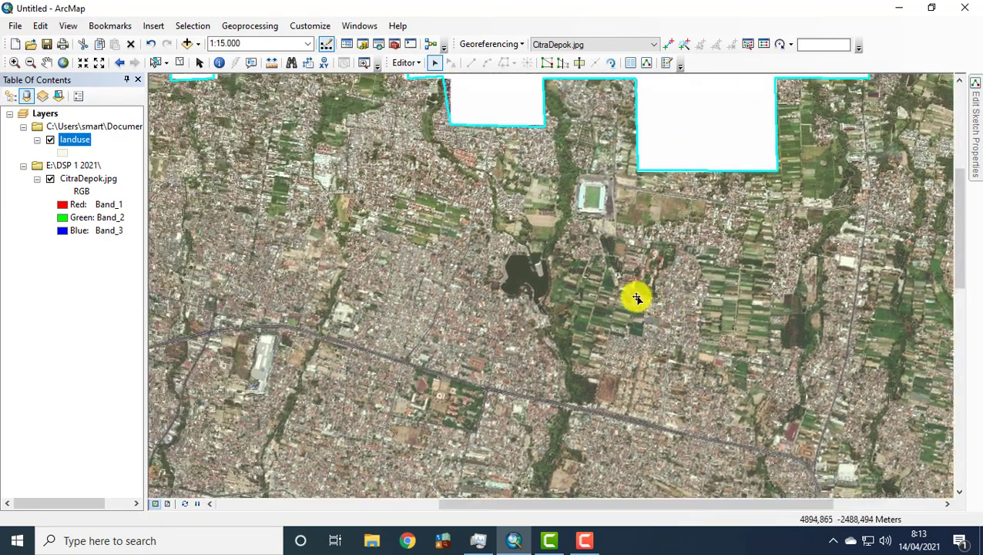
# Step: Start the Cut Polygons sketch at the lake's northwestern corner and trace along its northern shore and down to the pale peninsula's western side
pyautogui.click(581, 64)
pyautogui.scroll(-1, 524, 281)
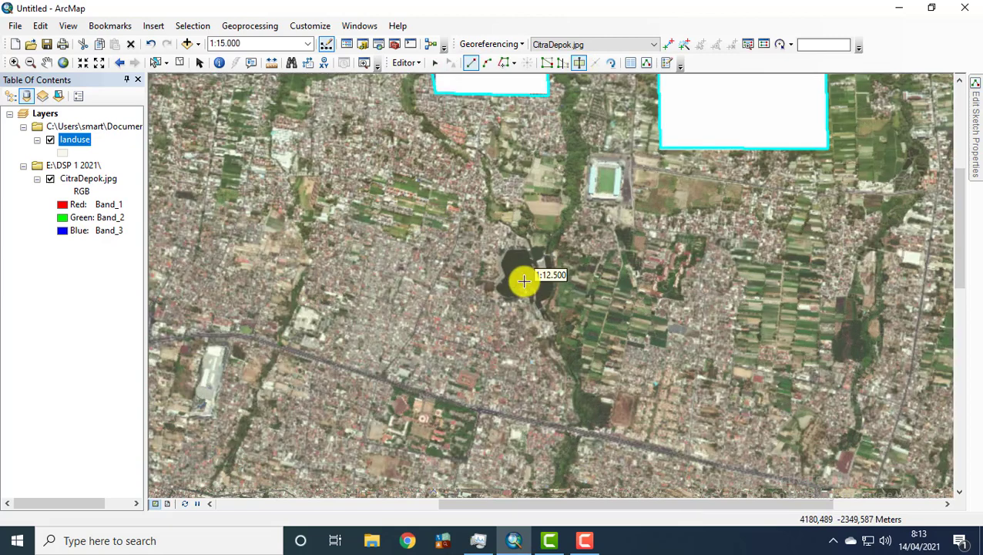
pyautogui.scroll(-2, 524, 281)
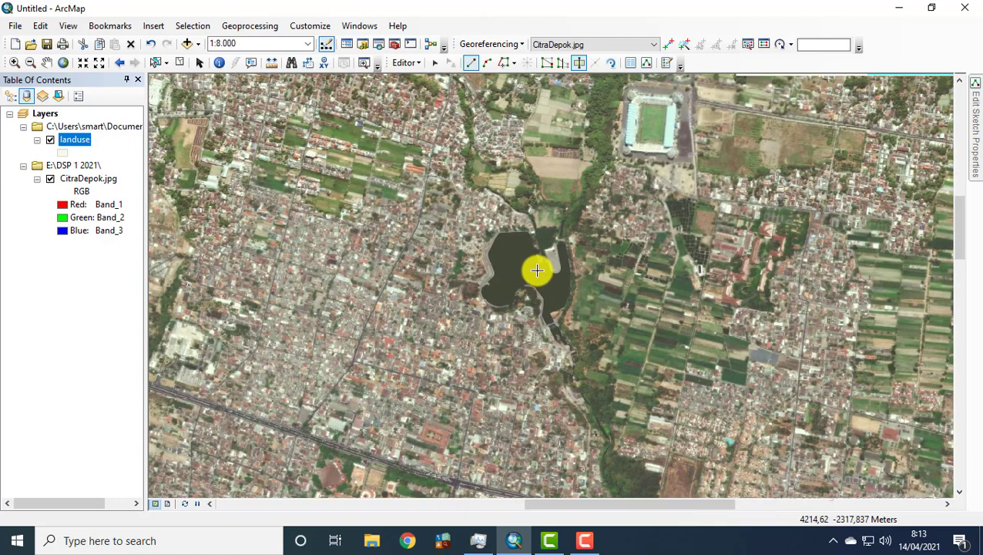
pyautogui.click(491, 230)
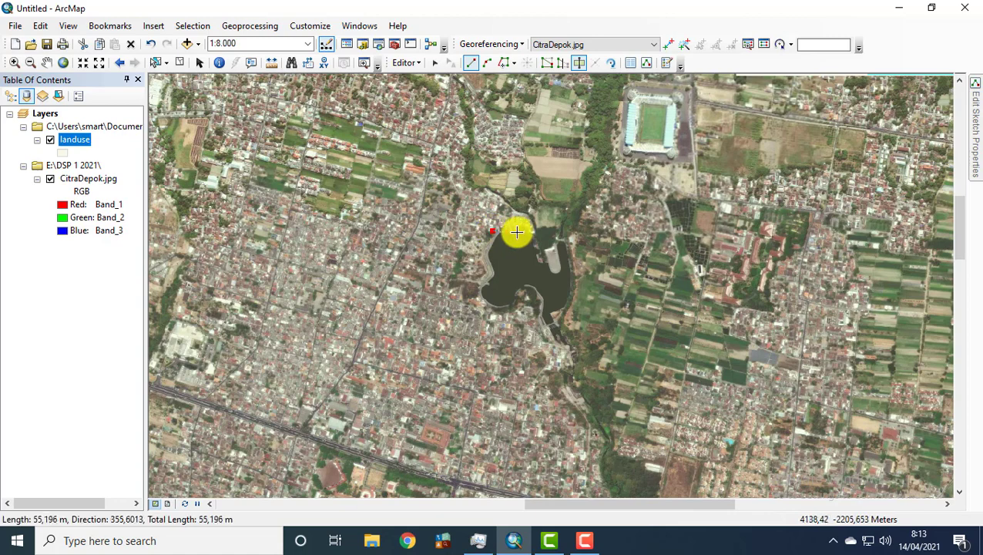
pyautogui.click(528, 230)
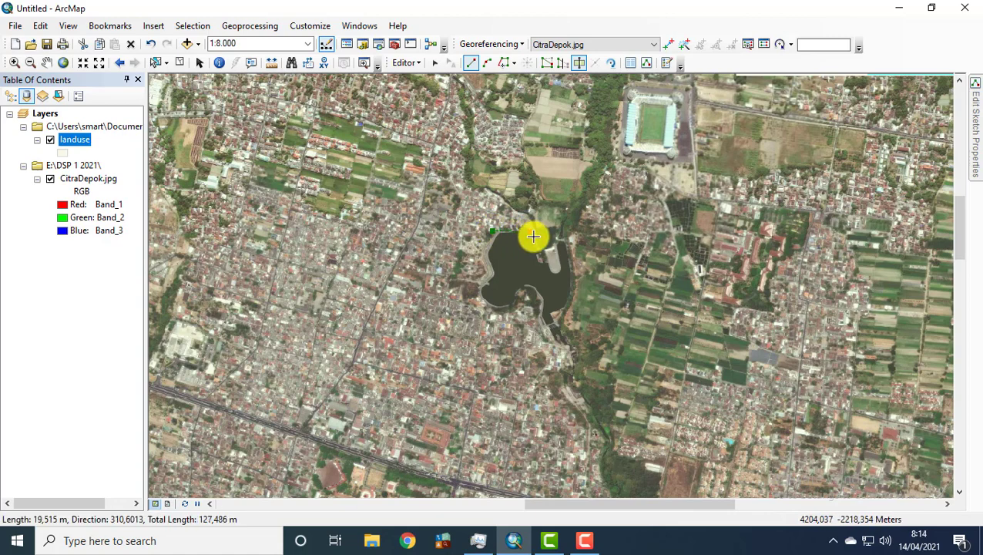
pyautogui.click(531, 235)
pyautogui.click(534, 249)
pyautogui.click(538, 260)
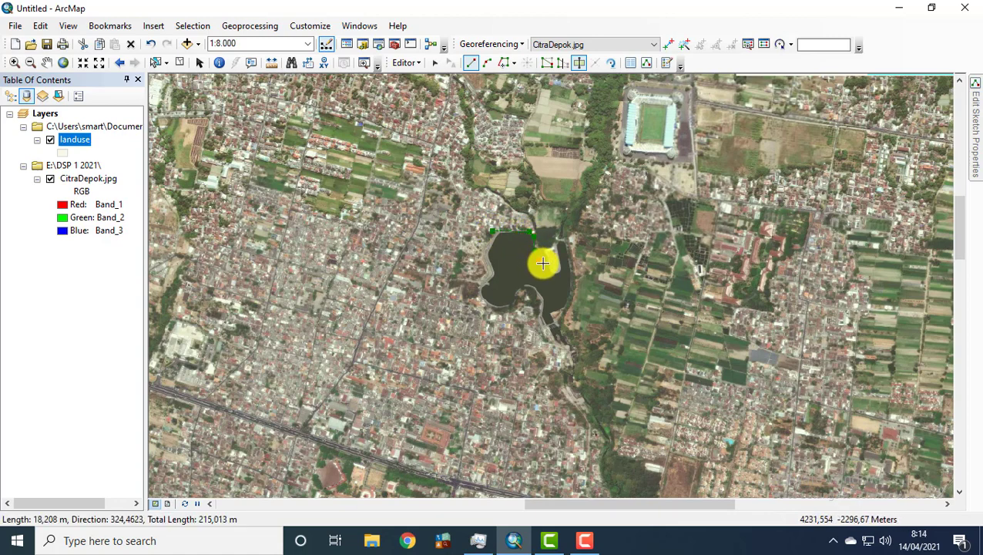
# Step: Continue the cut sketch around the pale peninsula's southern tip and up along its eastern side
pyautogui.click(547, 260)
pyautogui.click(552, 269)
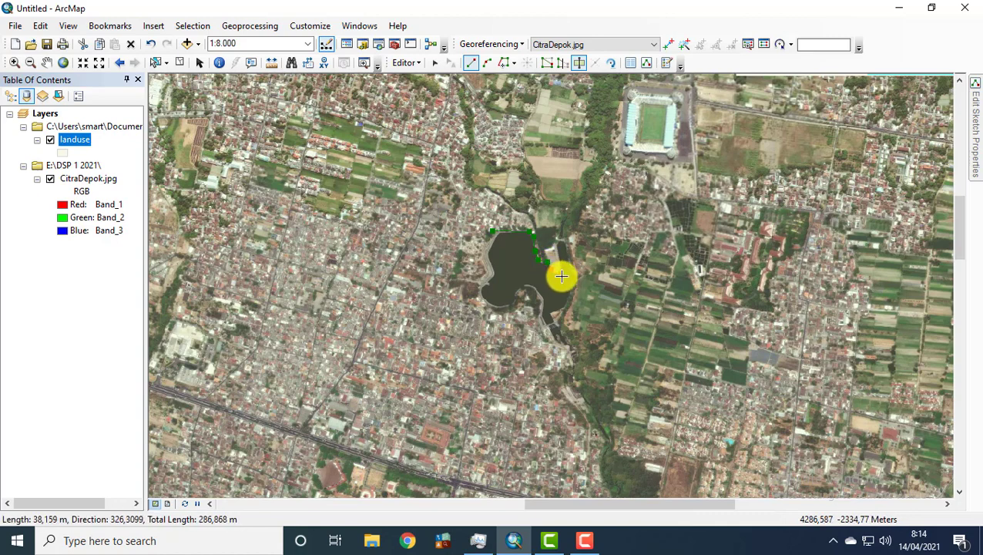
pyautogui.click(554, 271)
pyautogui.click(560, 267)
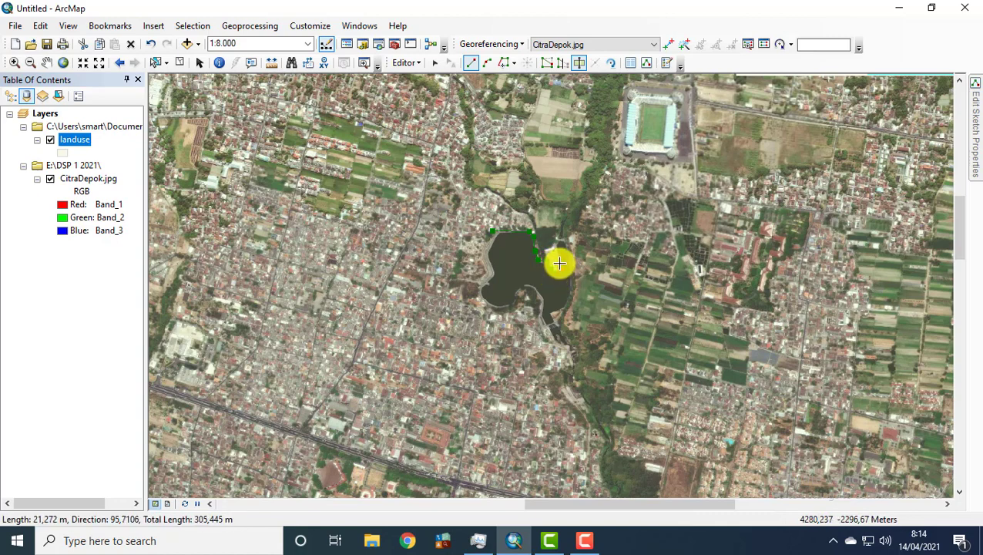
pyautogui.click(556, 258)
pyautogui.click(554, 250)
pyautogui.click(555, 246)
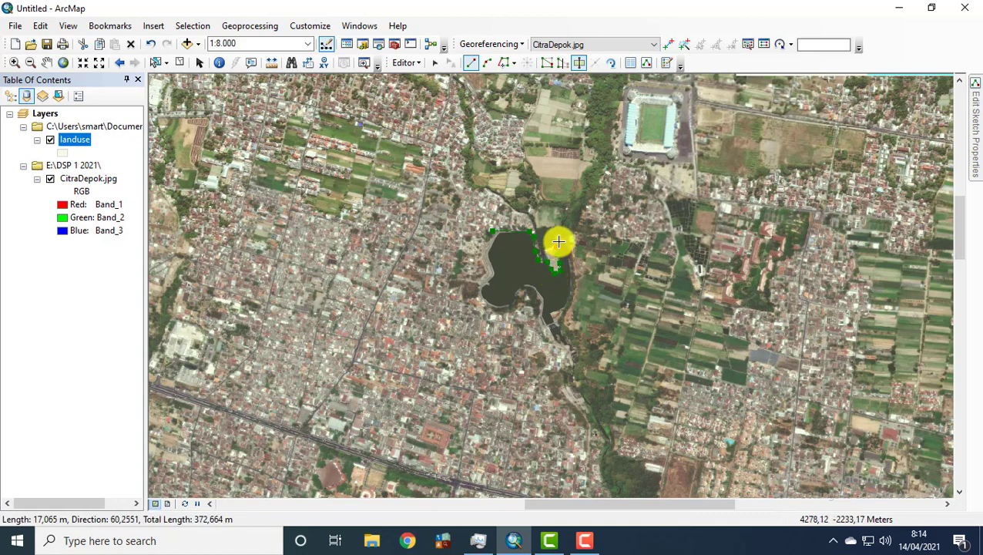
# Step: Trace the cut sketch around the lake's narrow northeastern arm and down the eastern shore to the mouth of the southern channel
pyautogui.click(559, 242)
pyautogui.click(564, 245)
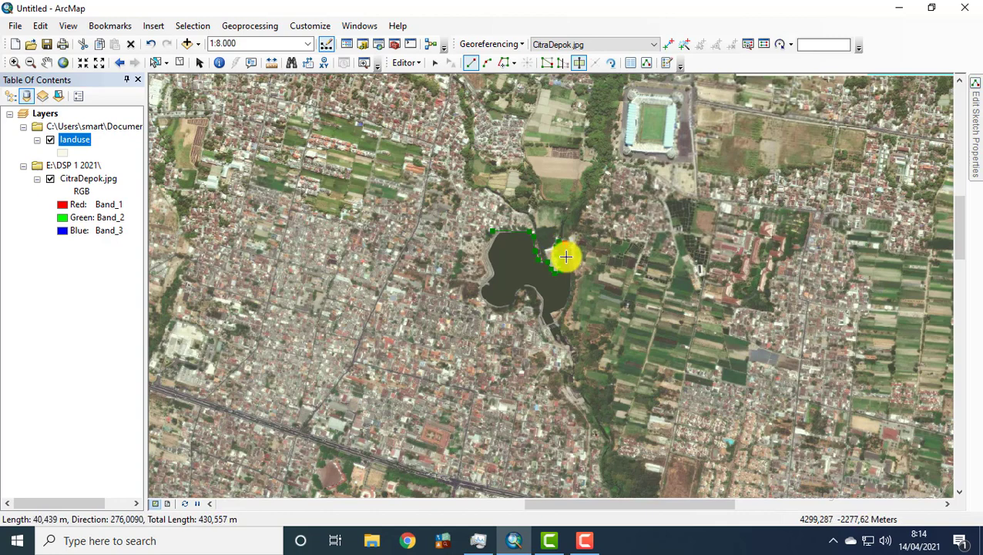
pyautogui.click(567, 257)
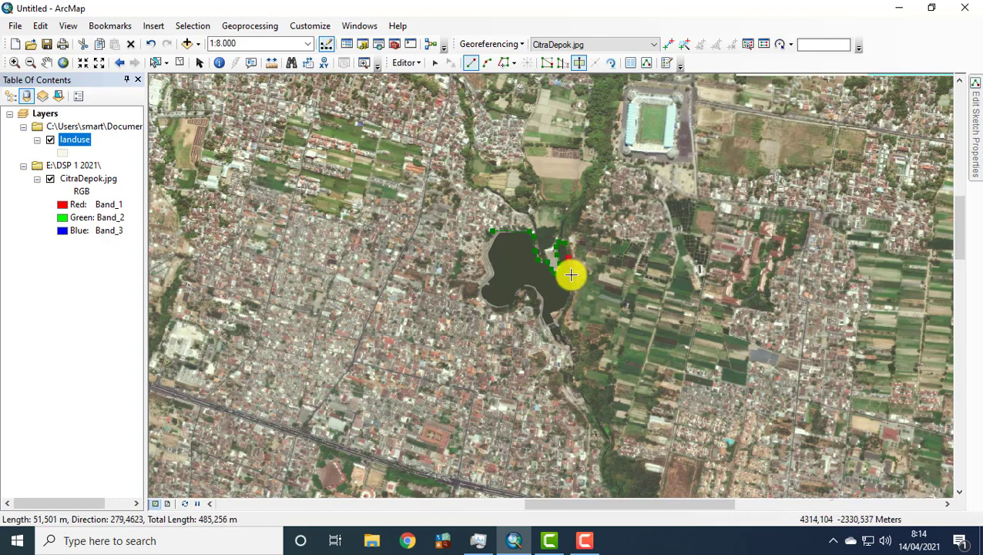
pyautogui.click(570, 276)
pyautogui.click(570, 285)
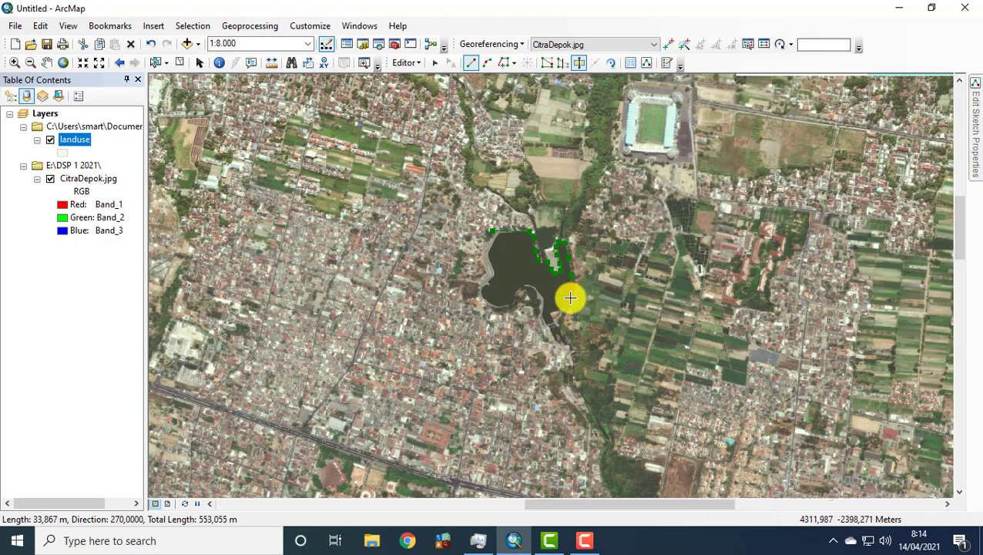
pyautogui.click(570, 297)
pyautogui.click(560, 308)
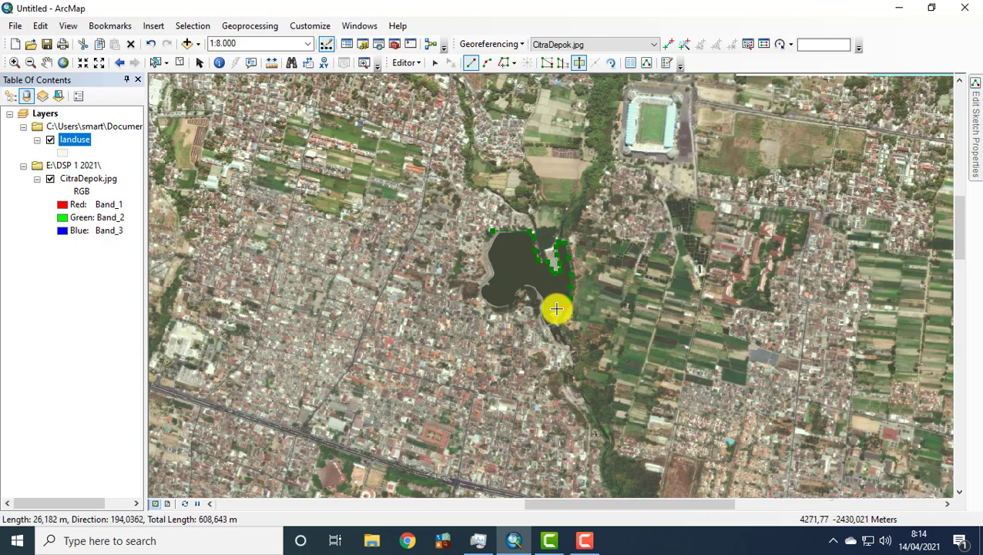
pyautogui.click(555, 311)
pyautogui.click(551, 310)
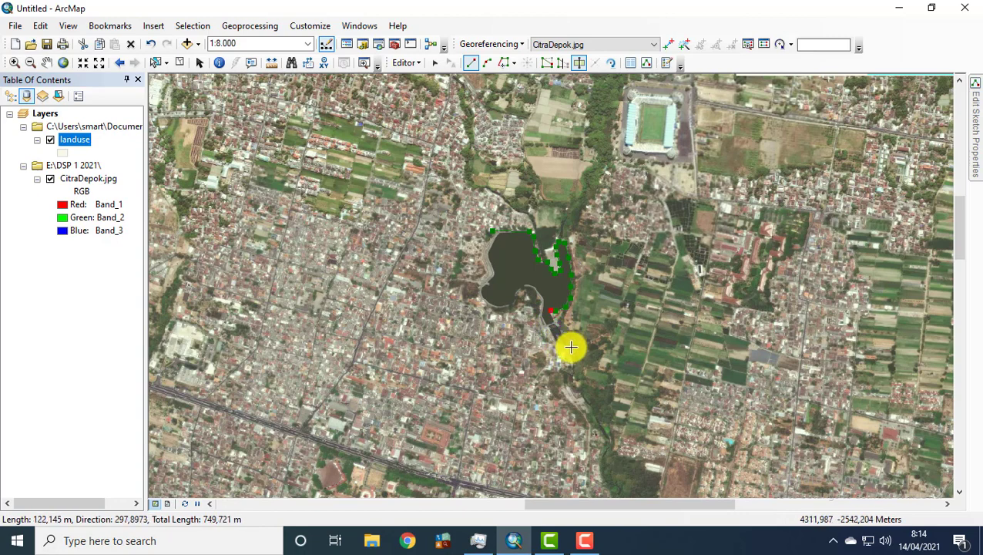
# Step: Trace the cut sketch around the narrow channel southeast of the lake and back up its western bank to the southern headland
pyautogui.click(570, 347)
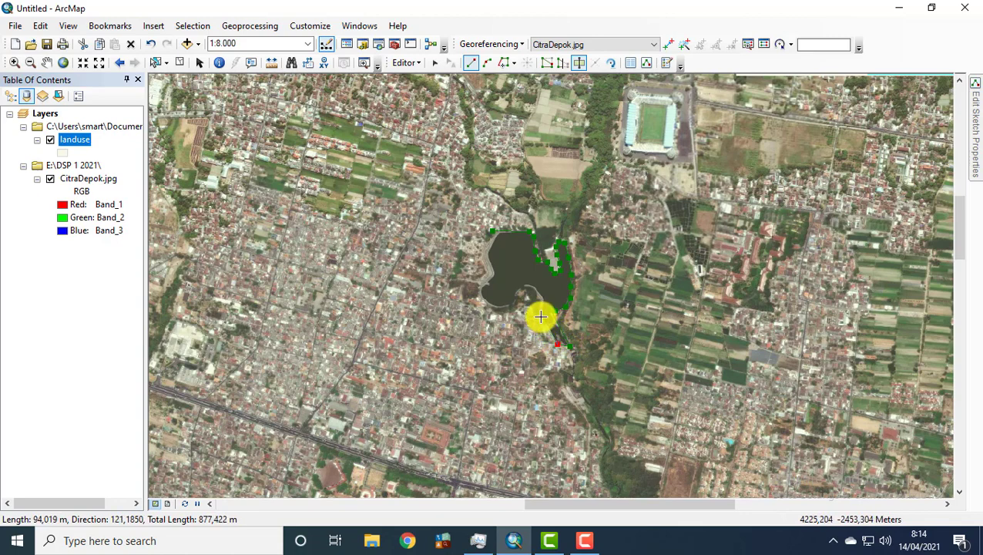
pyautogui.click(540, 316)
pyautogui.click(544, 300)
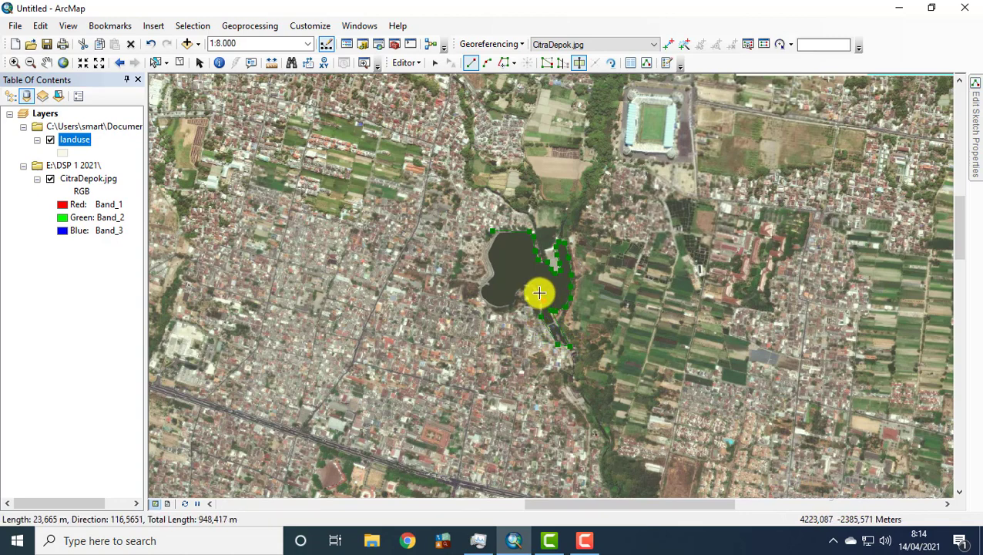
pyautogui.click(539, 288)
pyautogui.click(530, 285)
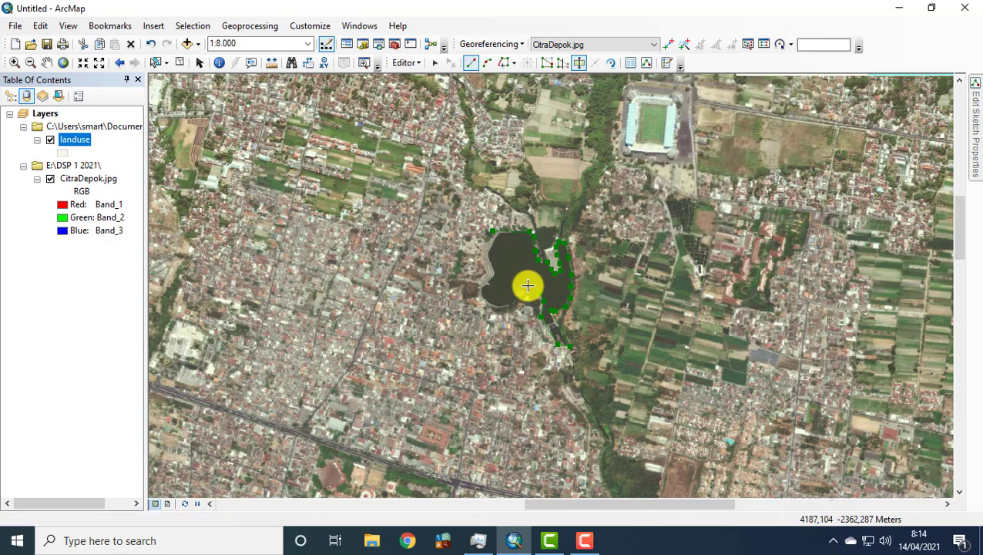
# Step: Continue the cut sketch over the southern headland and around the bottom of the lake's southwestern lobe
pyautogui.click(527, 286)
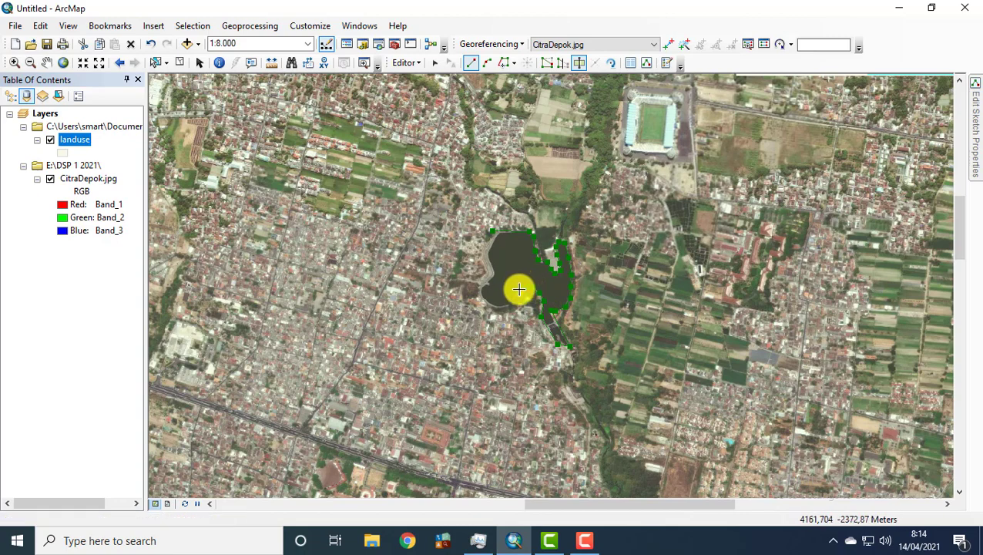
pyautogui.click(518, 289)
pyautogui.click(515, 295)
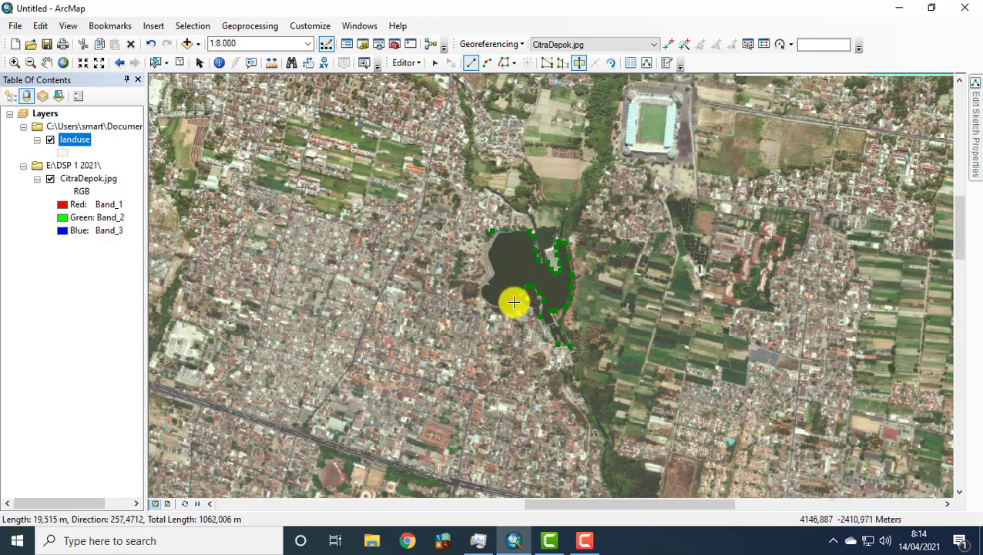
pyautogui.click(505, 307)
pyautogui.click(492, 306)
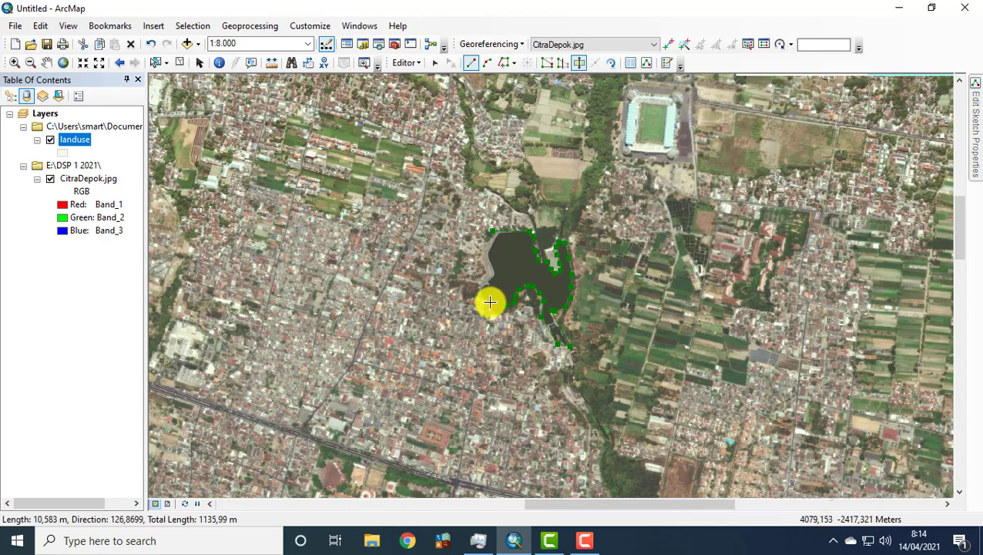
pyautogui.click(483, 291)
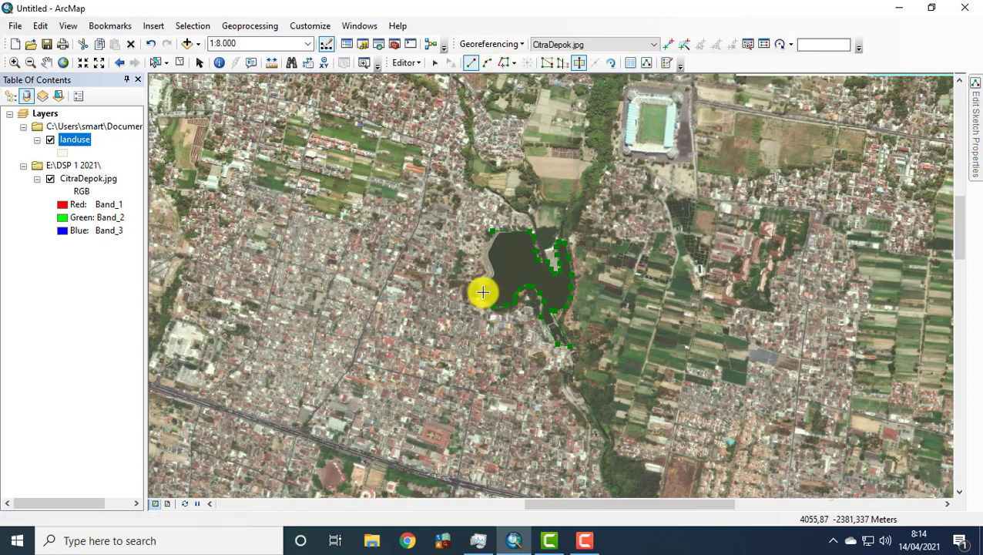
# Step: Trace the lake's western shore northward and finish the sketch across its starting line to cut the lake out of the landuse polygon
pyautogui.click(484, 281)
pyautogui.click(494, 275)
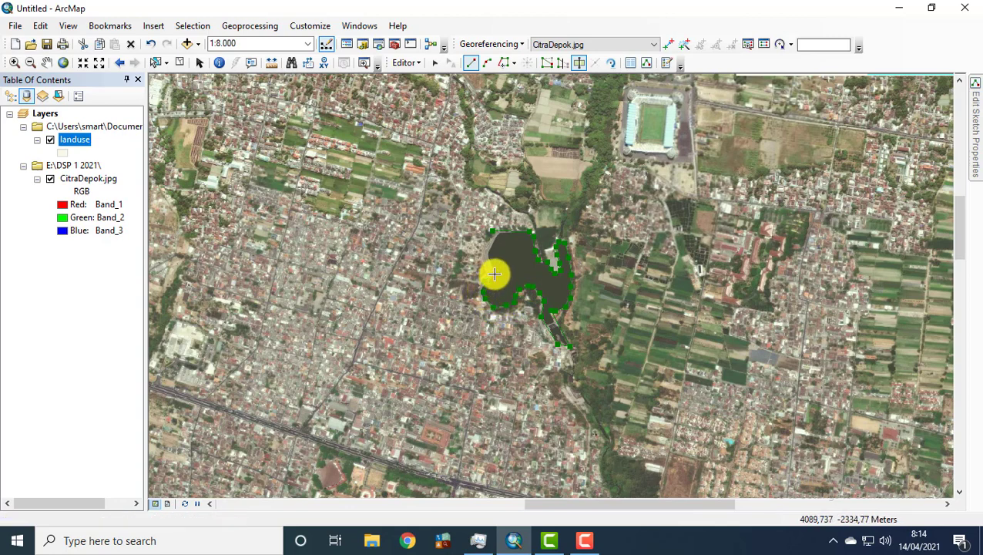
pyautogui.click(488, 261)
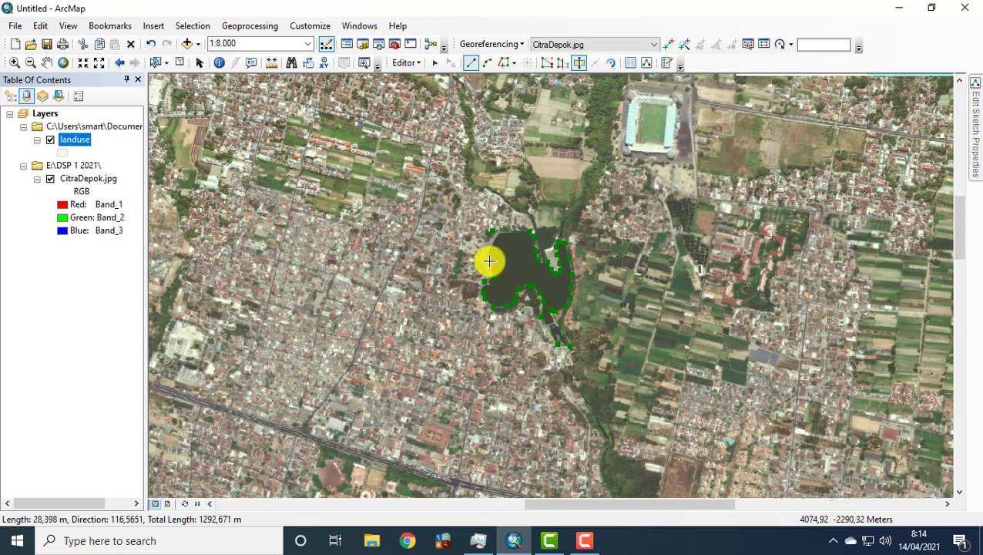
pyautogui.click(488, 250)
pyautogui.click(495, 238)
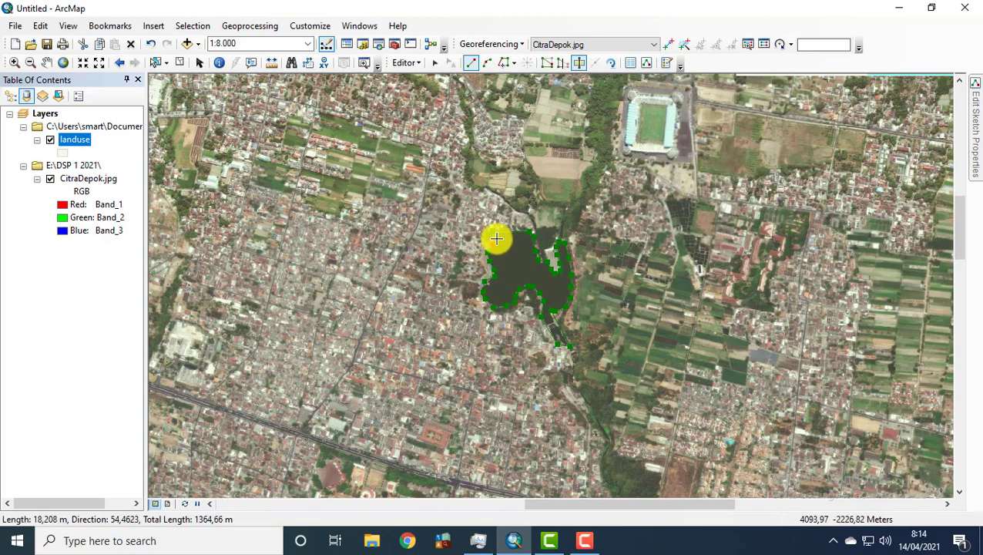
pyautogui.click(499, 234)
pyautogui.scroll(2, 508, 223)
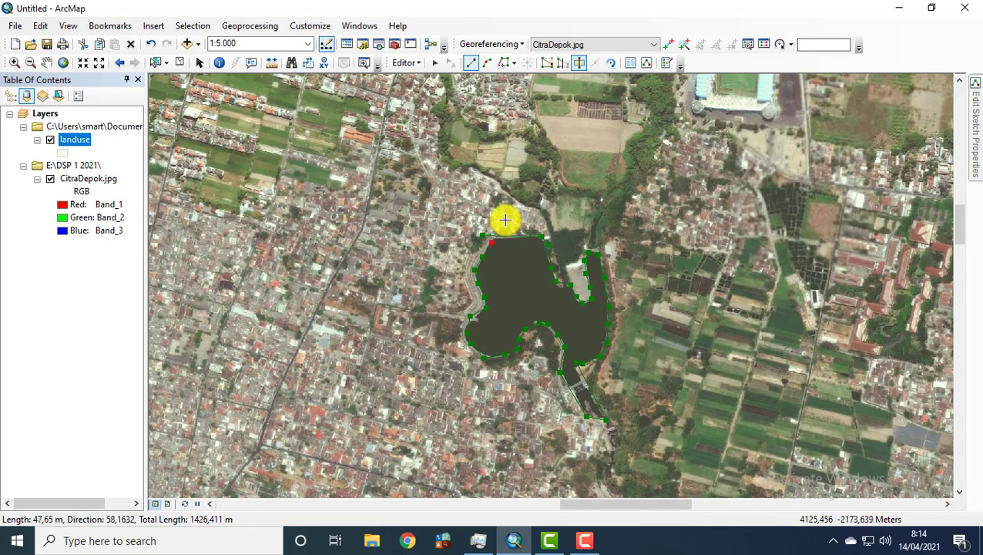
pyautogui.doubleClick(502, 223)
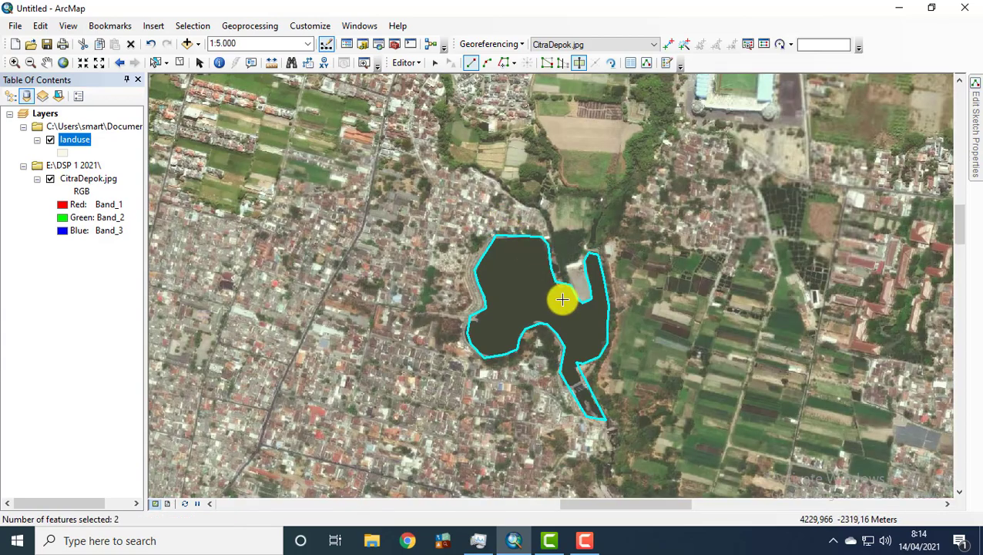
# Step: Cut the four-sided stadium grounds northeast of the lake out of the landuse polygon with a sketch that crosses its own start
pyautogui.scroll(-1, 566, 306)
pyautogui.scroll(-3, 566, 306)
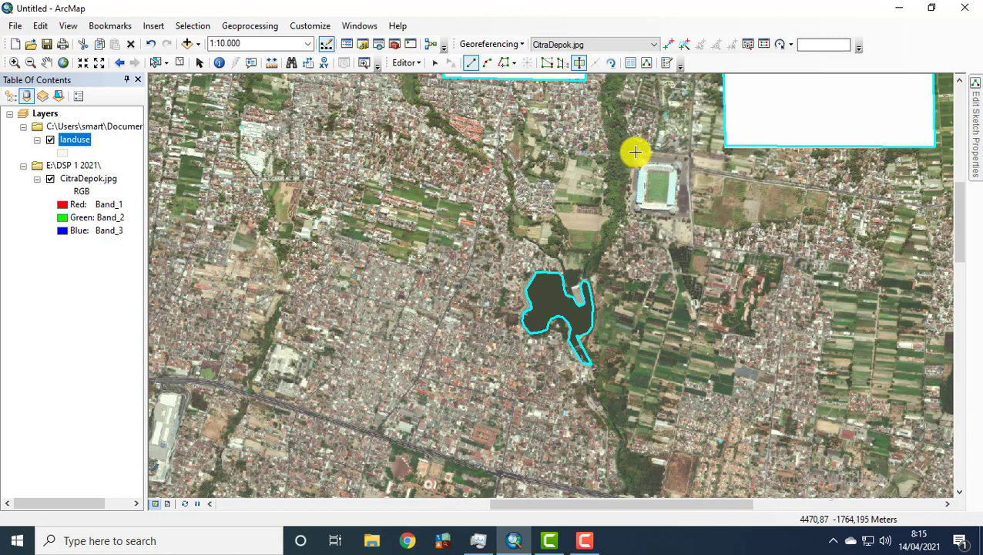
pyautogui.click(630, 151)
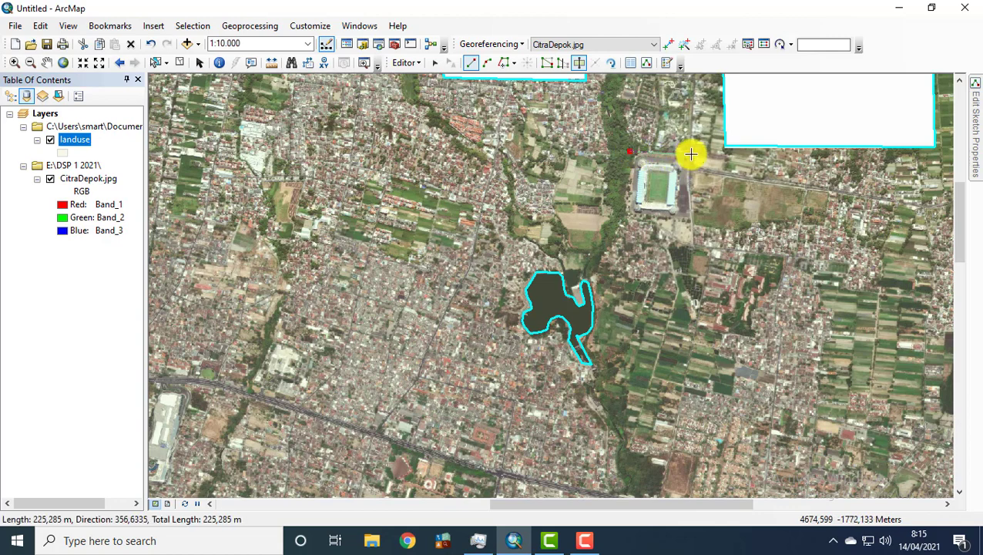
pyautogui.click(691, 154)
pyautogui.click(688, 223)
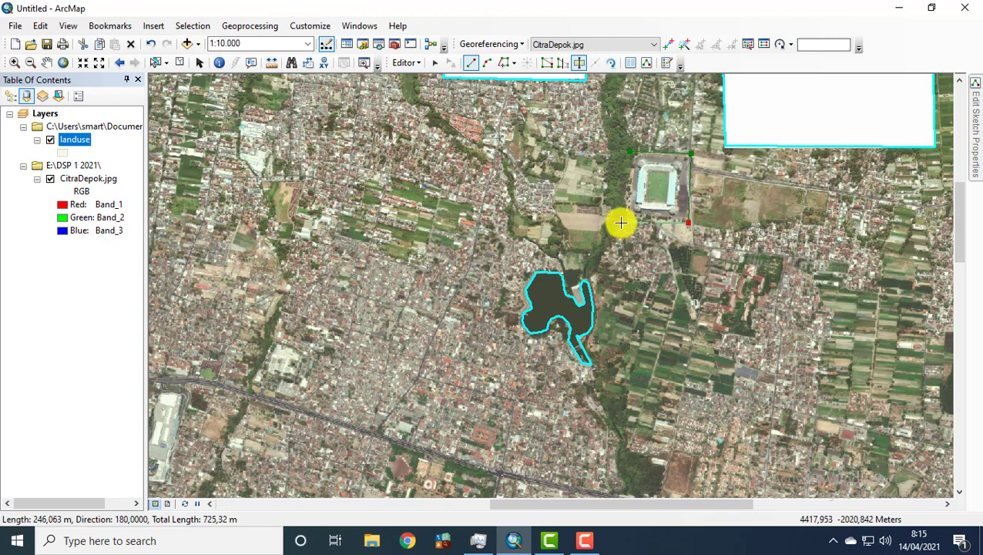
pyautogui.click(628, 218)
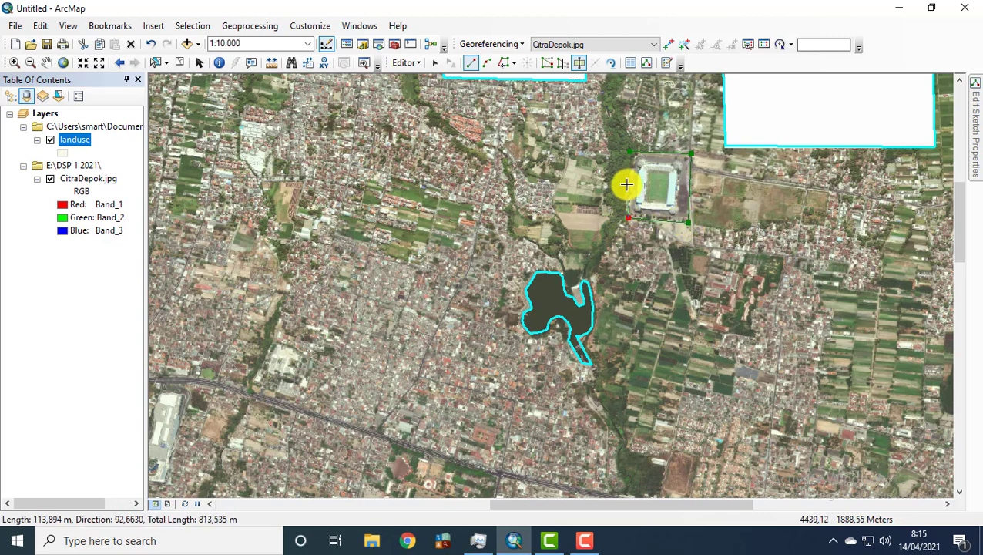
pyautogui.doubleClick(636, 141)
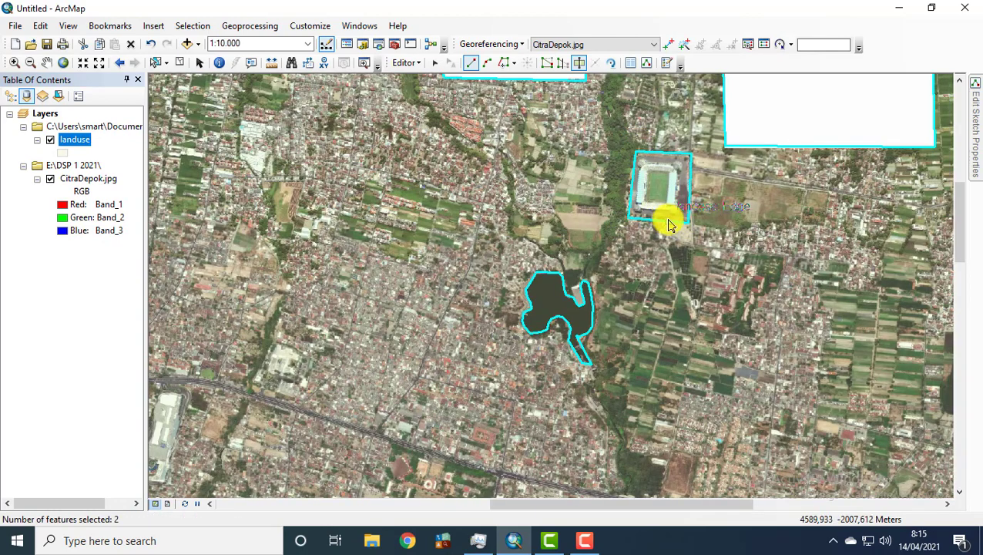
# Step: Look over the imagery south of the lake and stadium, down to the river corridor, for the next distinct landuse area
pyautogui.moveTo(669, 224); pyautogui.dragTo(678, 297)
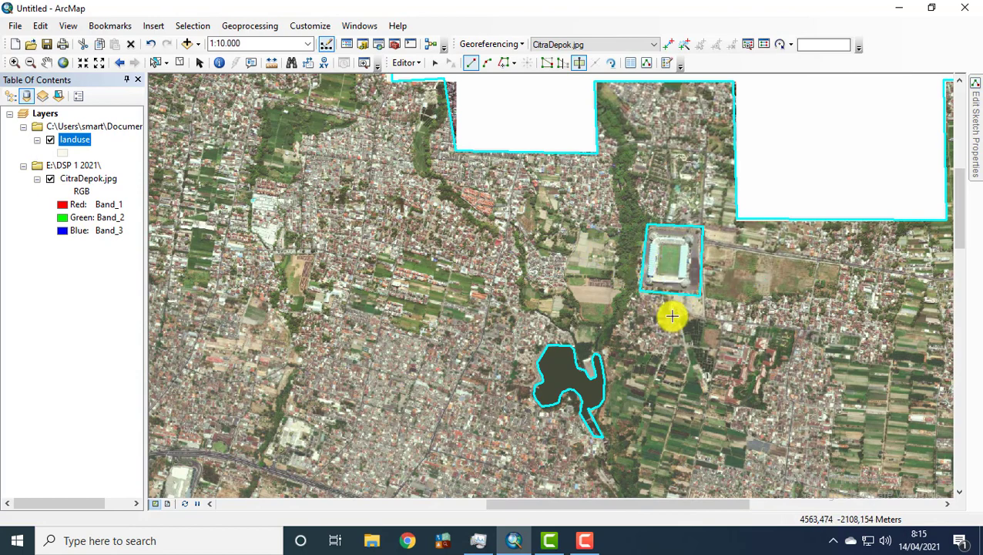
pyautogui.moveTo(671, 316); pyautogui.dragTo(621, 193)
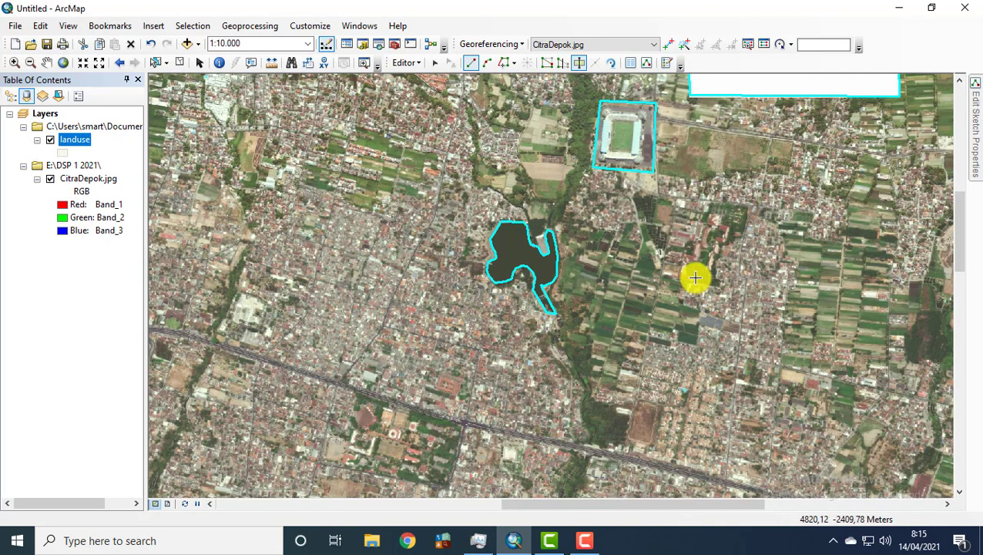
pyautogui.moveTo(695, 277); pyautogui.dragTo(742, 158)
pyautogui.moveTo(579, 243); pyautogui.dragTo(623, 166)
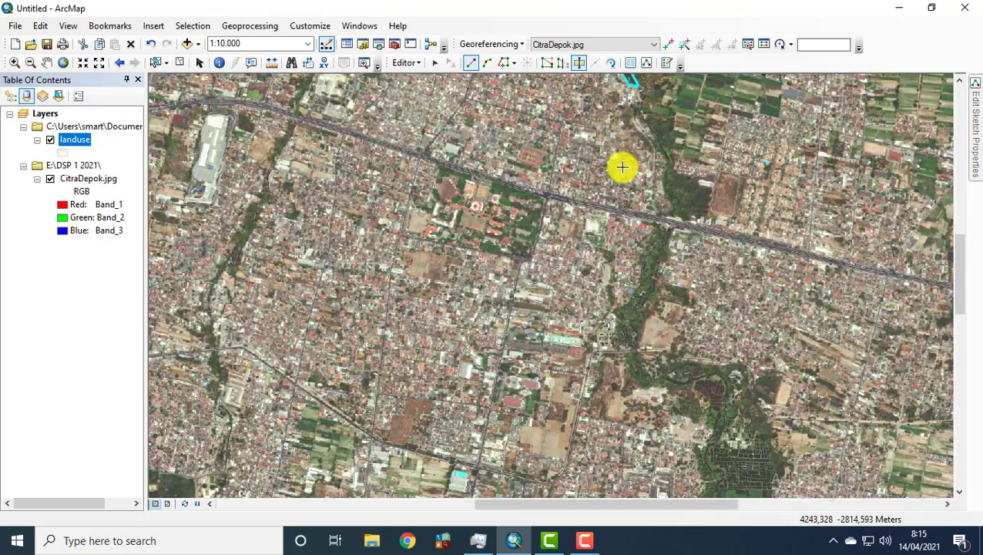
pyautogui.moveTo(713, 257); pyautogui.dragTo(698, 154)
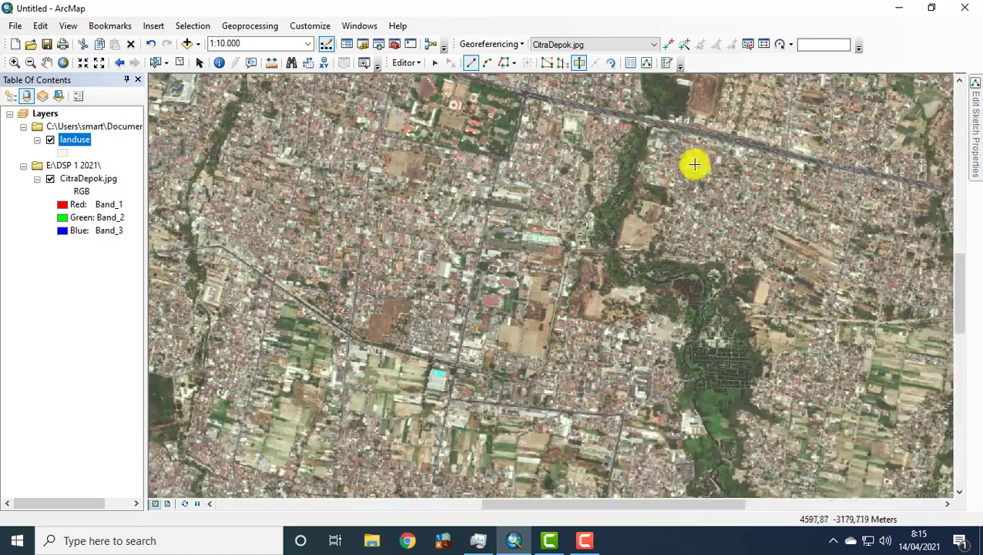
pyautogui.moveTo(712, 226); pyautogui.dragTo(720, 360)
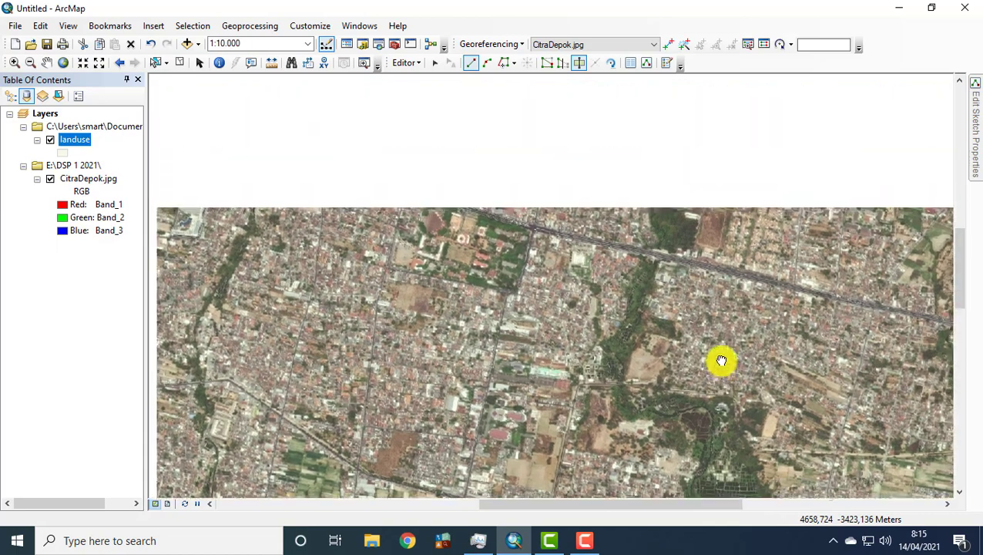
pyautogui.moveTo(672, 253); pyautogui.dragTo(691, 378)
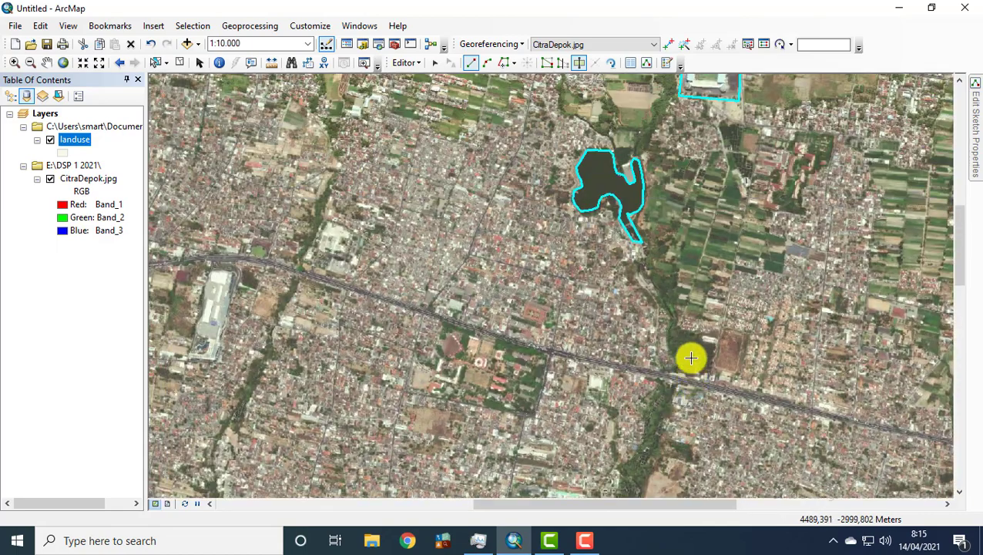
pyautogui.moveTo(638, 228); pyautogui.dragTo(658, 358)
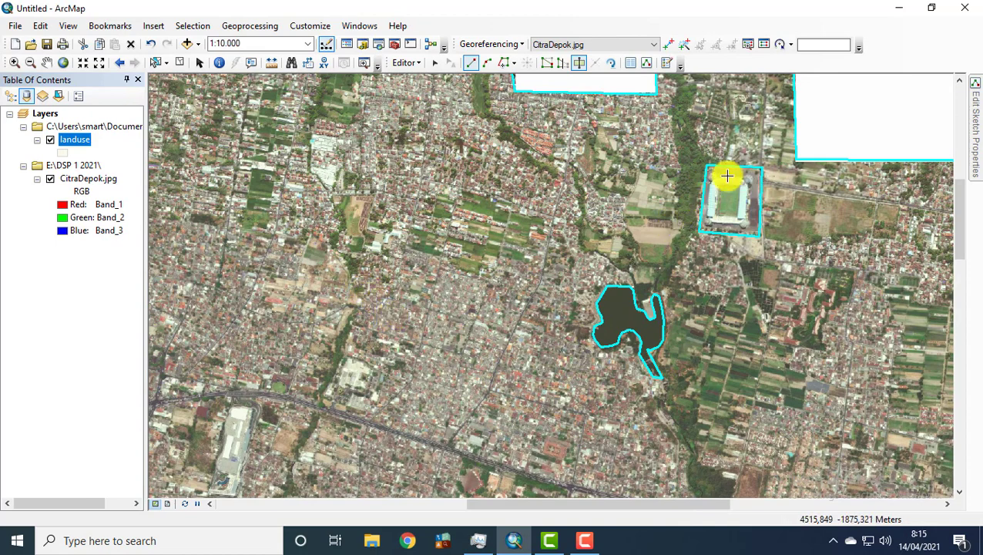
pyautogui.moveTo(755, 246); pyautogui.dragTo(599, 145)
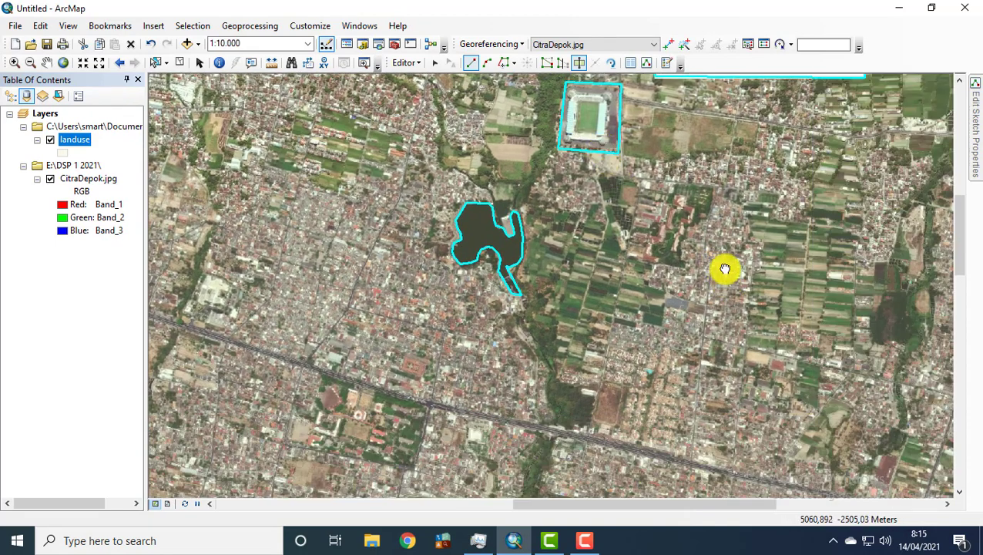
pyautogui.moveTo(787, 366); pyautogui.dragTo(710, 247)
pyautogui.moveTo(709, 302); pyautogui.dragTo(727, 187)
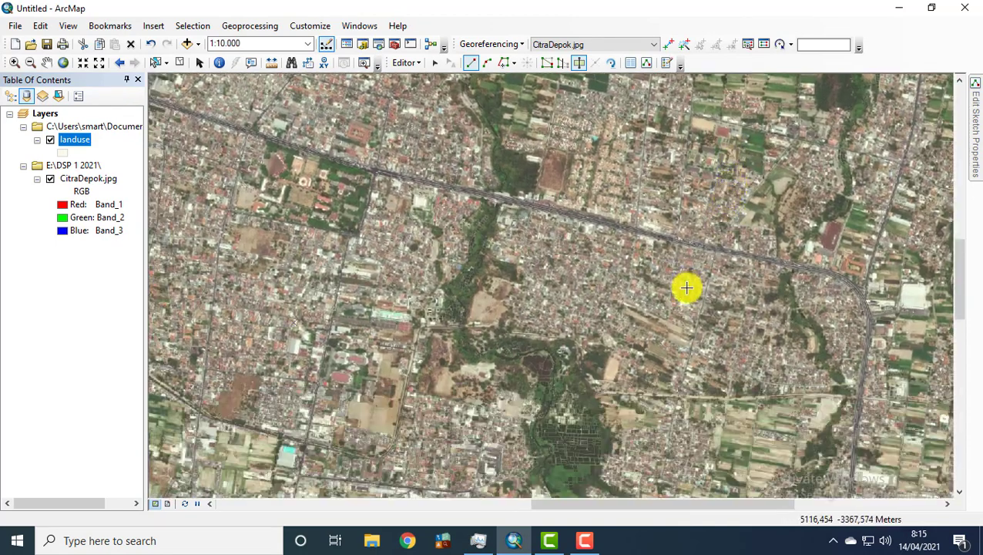
pyautogui.moveTo(687, 287); pyautogui.dragTo(740, 193)
# Step: Cut the four-sided building compound west of the green river corridor, about 75 m by 110 m, out of the landuse polygon
pyautogui.moveTo(524, 297); pyautogui.dragTo(644, 218)
pyautogui.scroll(-2, 647, 288)
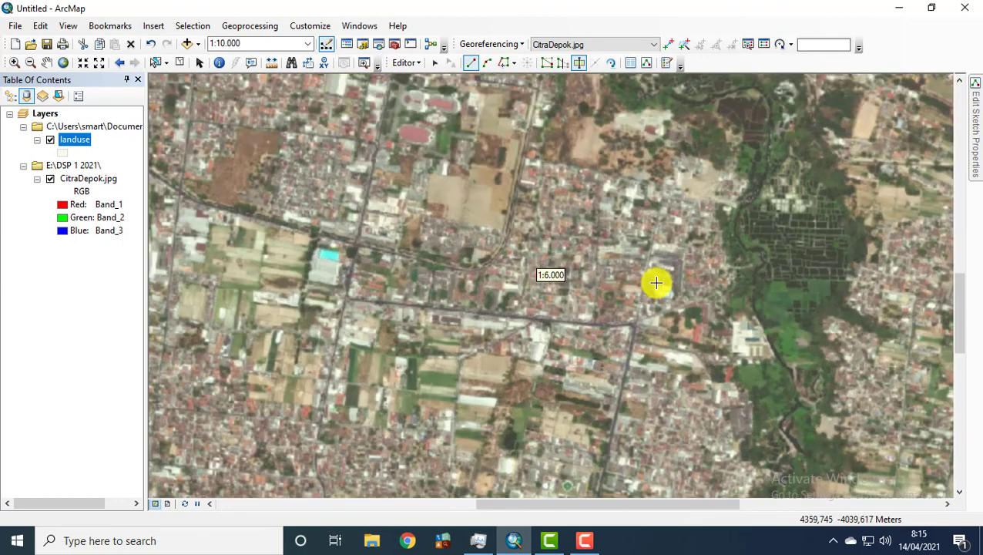
pyautogui.click(652, 242)
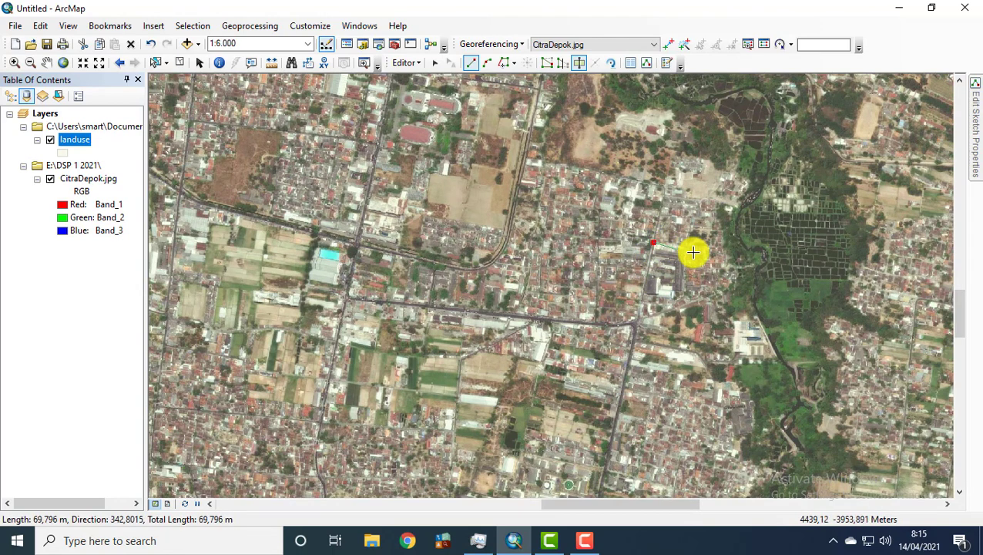
pyautogui.click(687, 247)
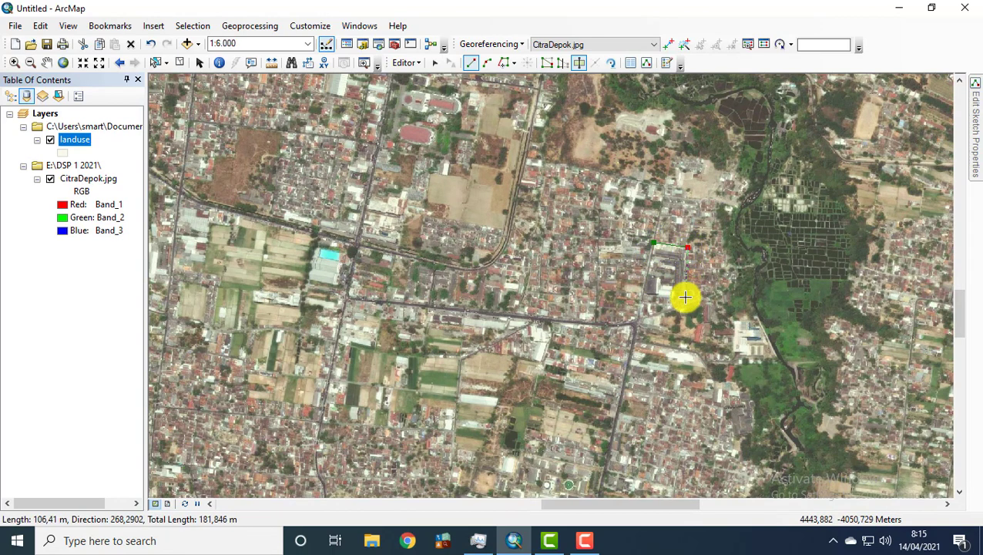
pyautogui.click(681, 298)
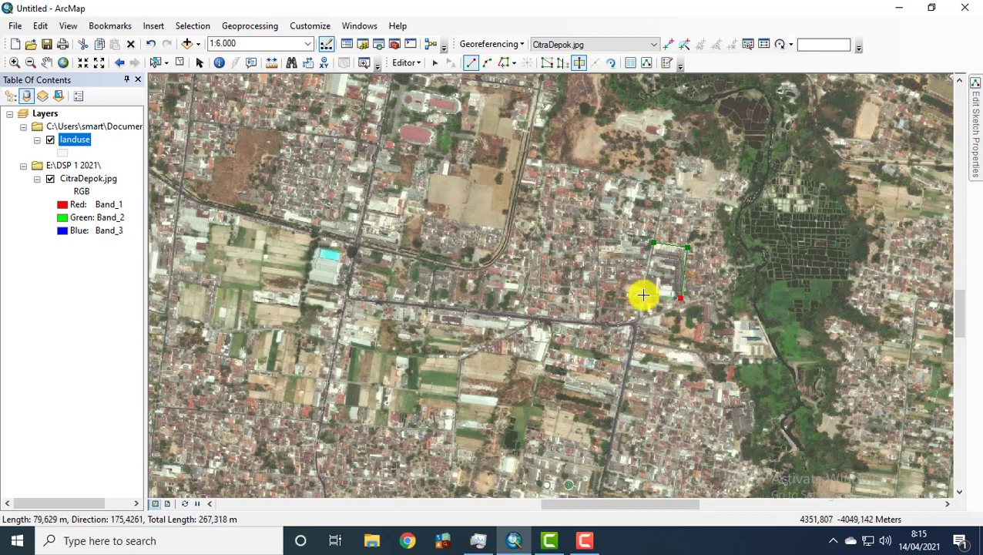
pyautogui.click(641, 293)
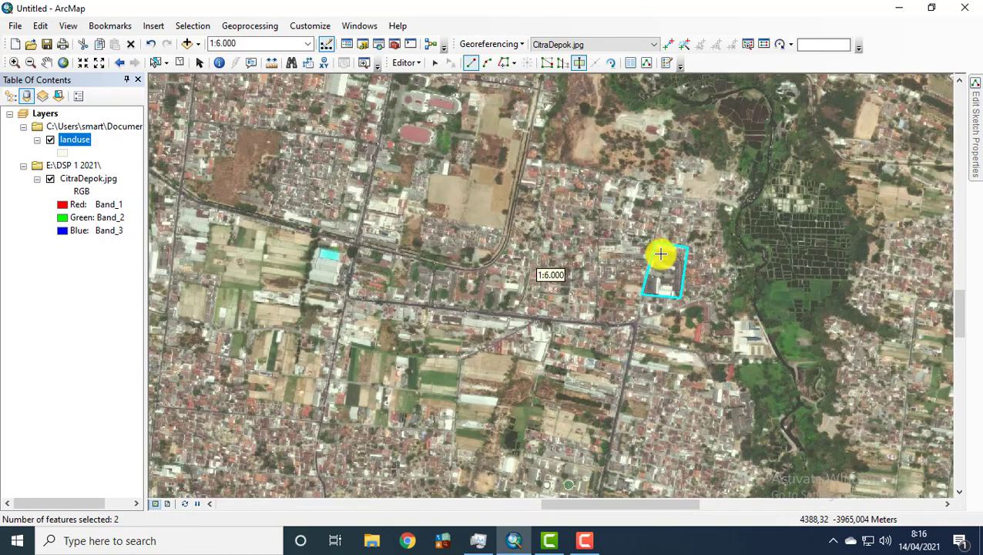
# Step: Examine the surroundings of the new compound cut, the river corridor and the built-up areas around the lake for another area to digitize
pyautogui.scroll(1, 660, 254)
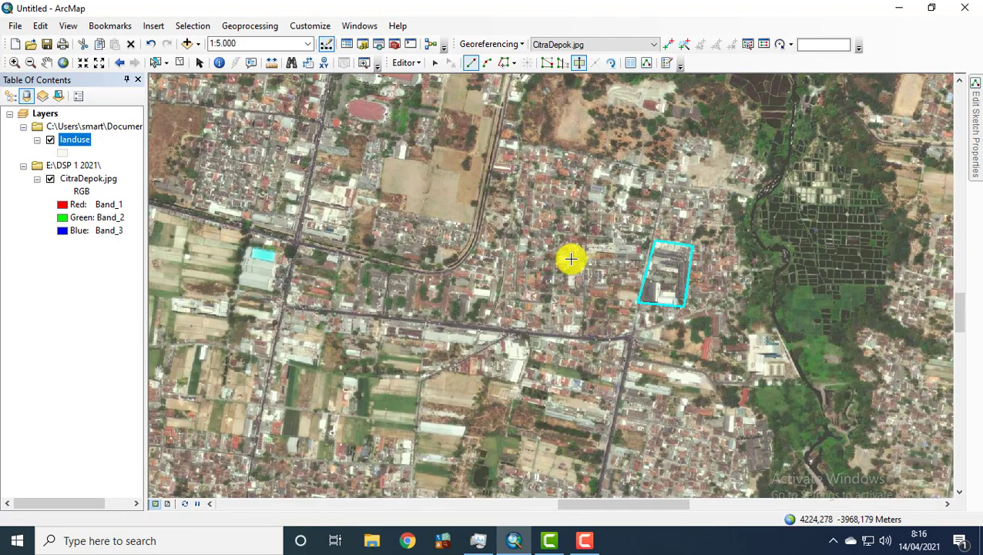
pyautogui.scroll(-2, 570, 259)
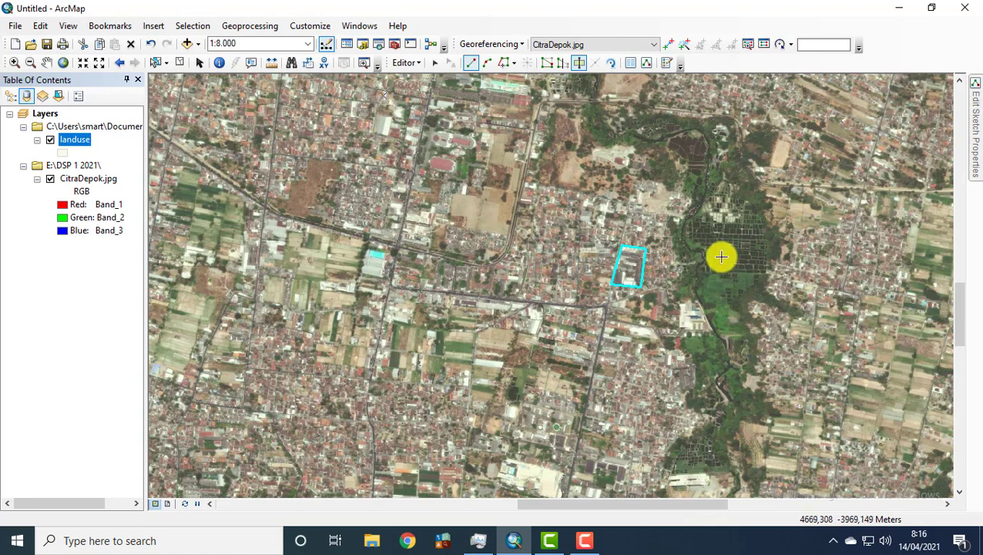
pyautogui.moveTo(721, 257); pyautogui.dragTo(725, 351)
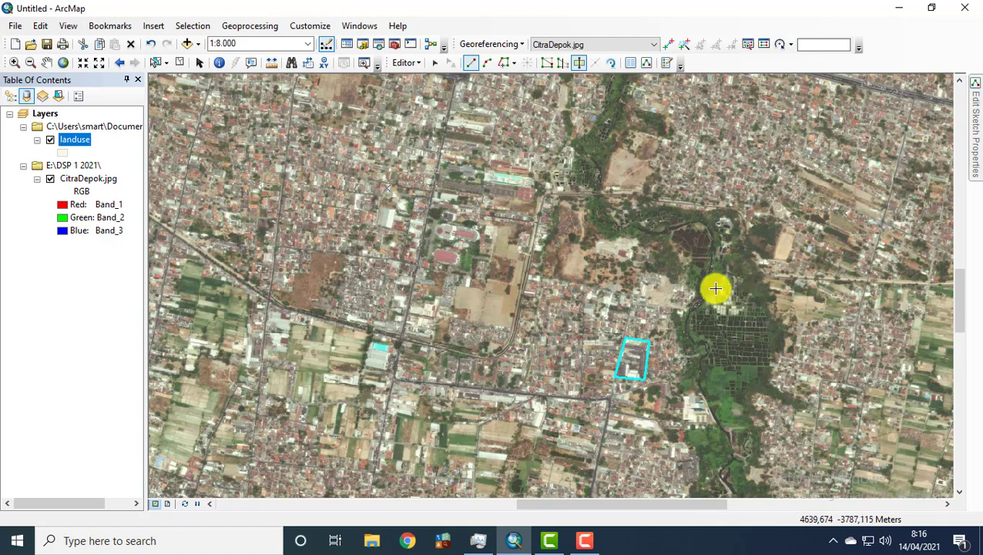
pyautogui.moveTo(686, 269); pyautogui.dragTo(681, 372)
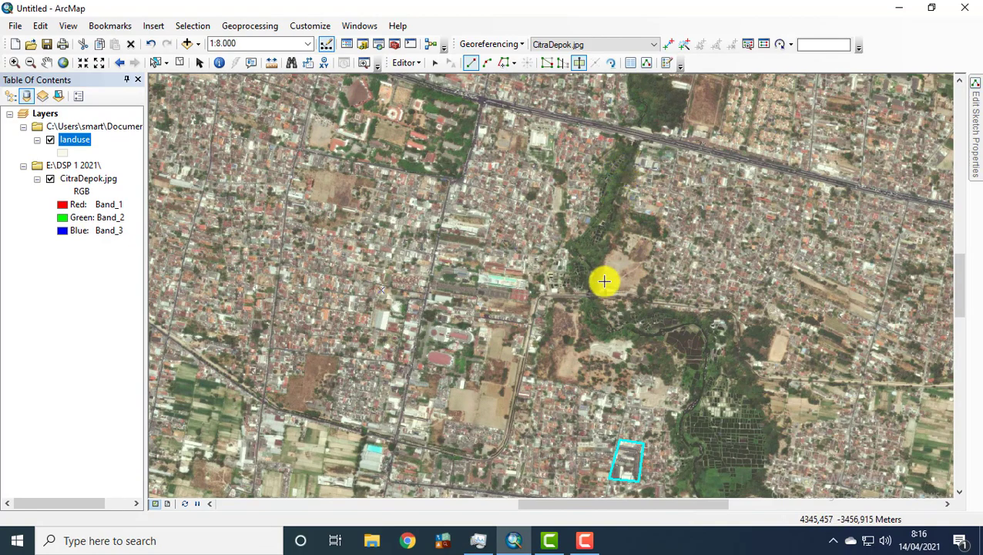
pyautogui.moveTo(730, 351); pyautogui.dragTo(772, 151)
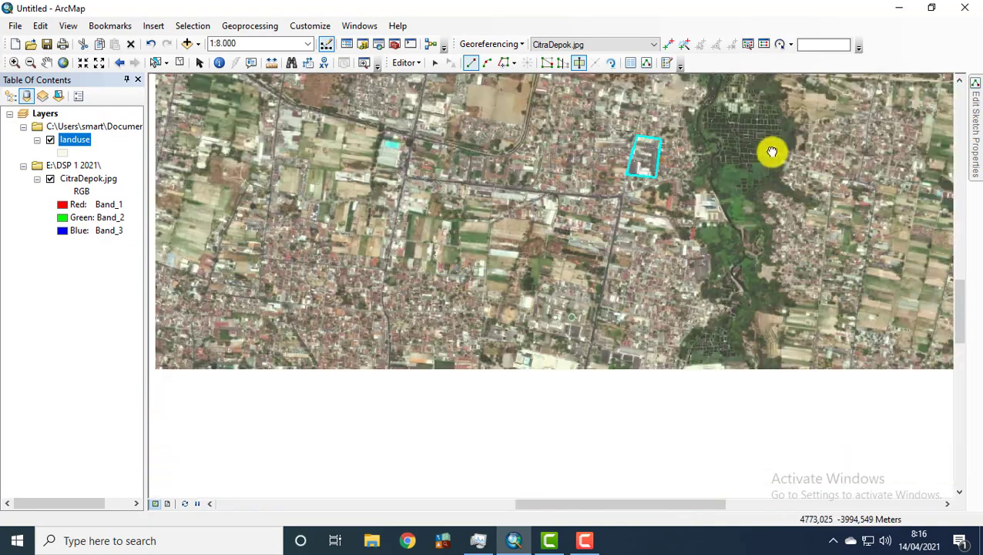
pyautogui.moveTo(768, 266); pyautogui.dragTo(772, 188)
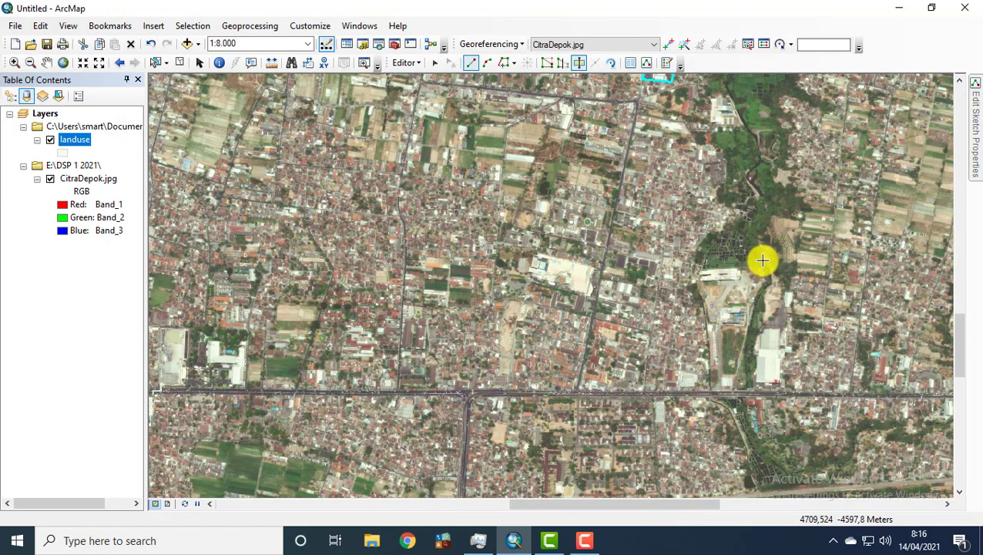
pyautogui.moveTo(755, 244); pyautogui.dragTo(729, 316)
pyautogui.moveTo(735, 267); pyautogui.dragTo(718, 338)
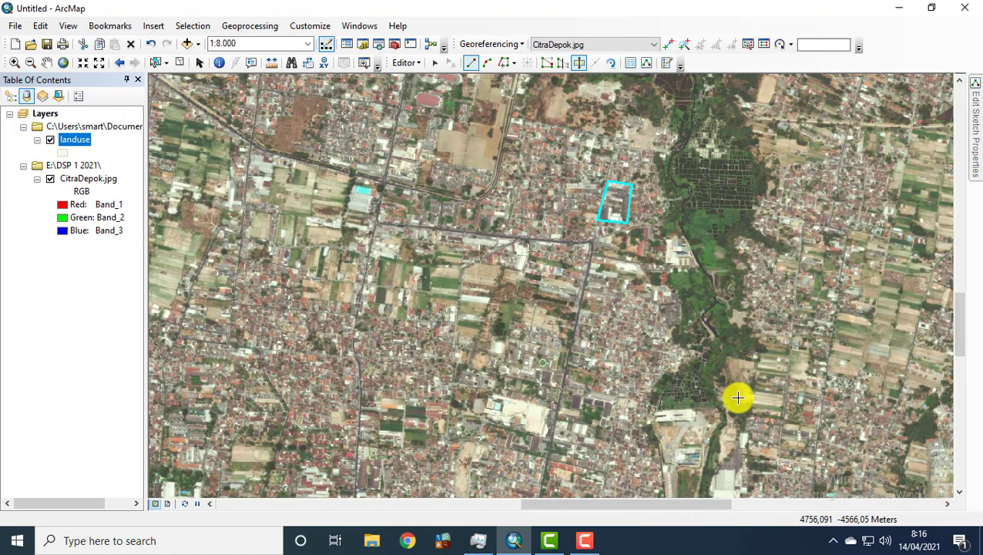
pyautogui.moveTo(722, 298); pyautogui.dragTo(711, 430)
pyautogui.moveTo(725, 308); pyautogui.dragTo(701, 367)
pyautogui.moveTo(608, 233); pyautogui.dragTo(645, 336)
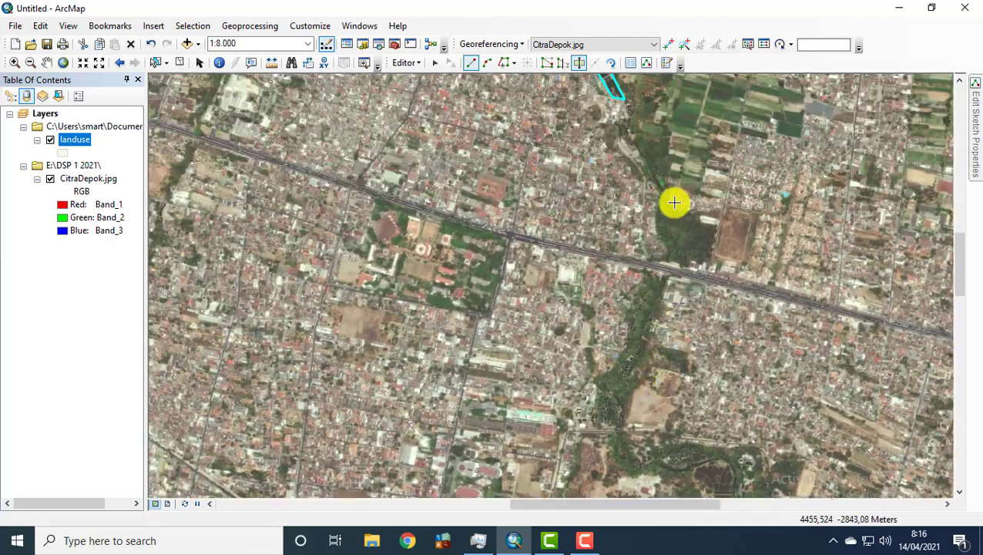
pyautogui.moveTo(673, 202); pyautogui.dragTo(673, 296)
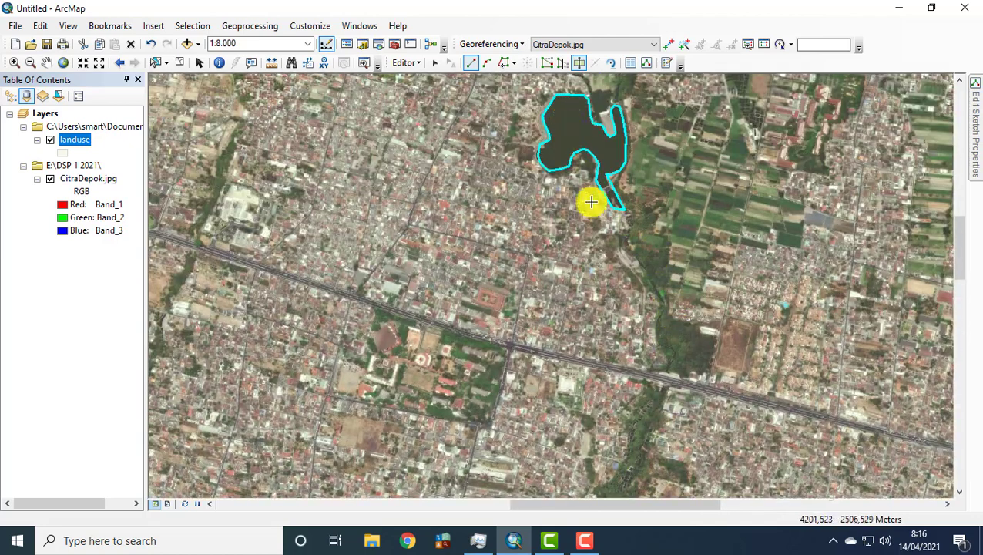
pyautogui.scroll(2, 644, 249)
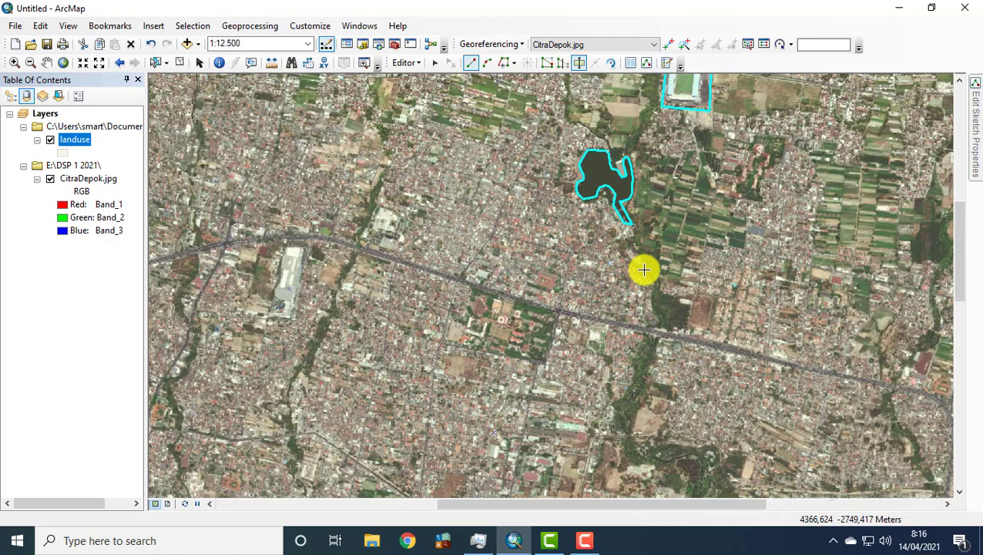
pyautogui.moveTo(641, 270); pyautogui.dragTo(500, 169)
pyautogui.scroll(2, 589, 260)
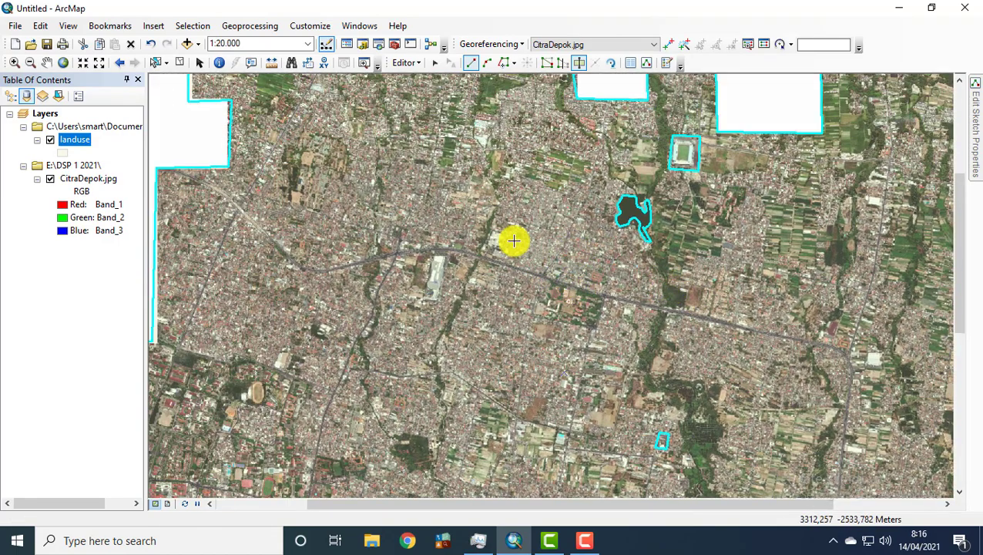
pyautogui.moveTo(536, 265); pyautogui.dragTo(589, 331)
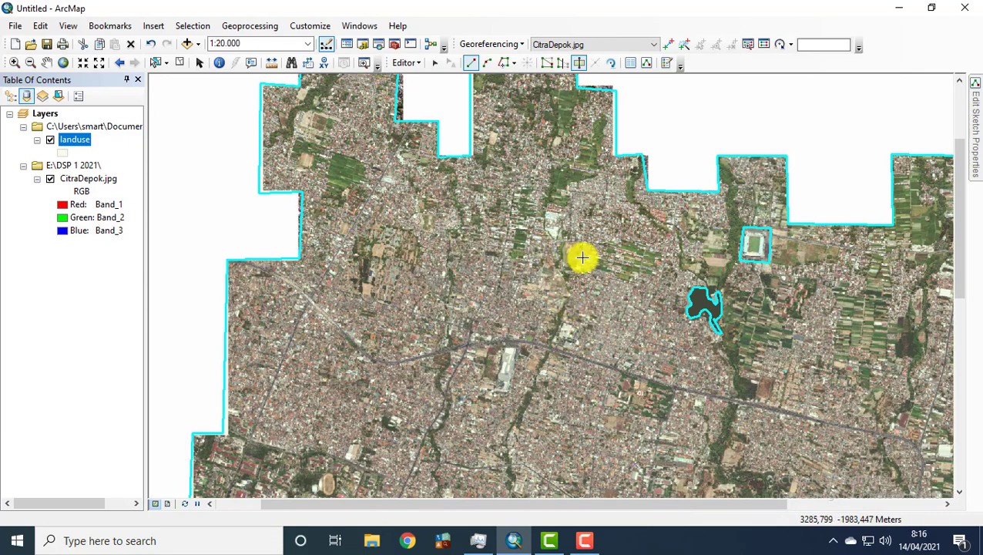
pyautogui.moveTo(623, 270); pyautogui.dragTo(523, 210)
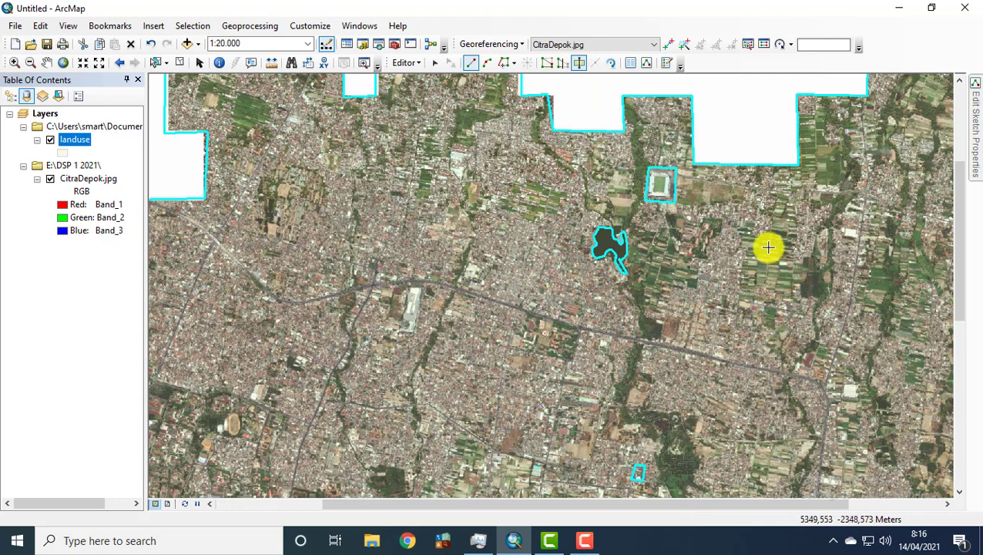
# Step: Cut the residential block between the roads south of the green compound, about 465 m wide along its north side, out of the landuse polygon
pyautogui.moveTo(705, 309); pyautogui.dragTo(718, 131)
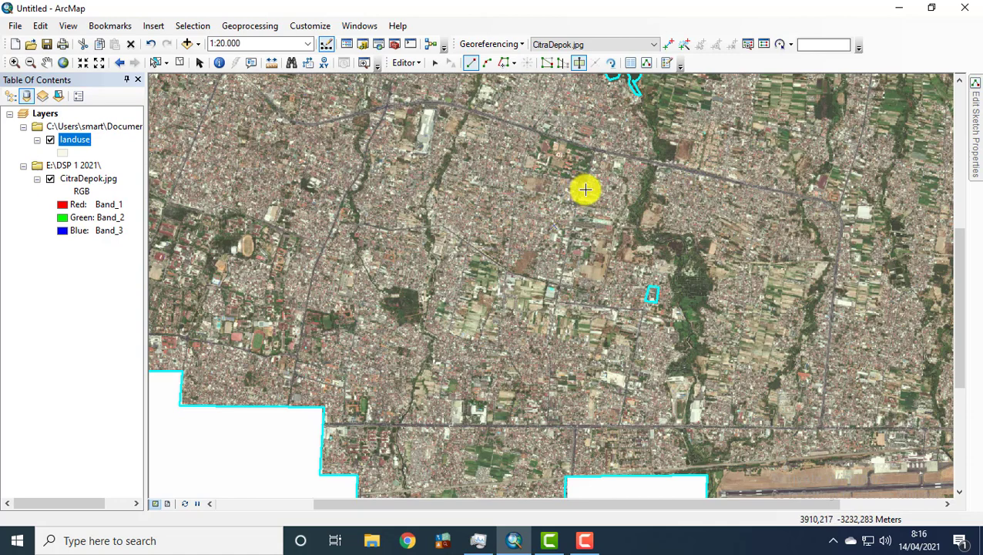
pyautogui.scroll(3, 585, 189)
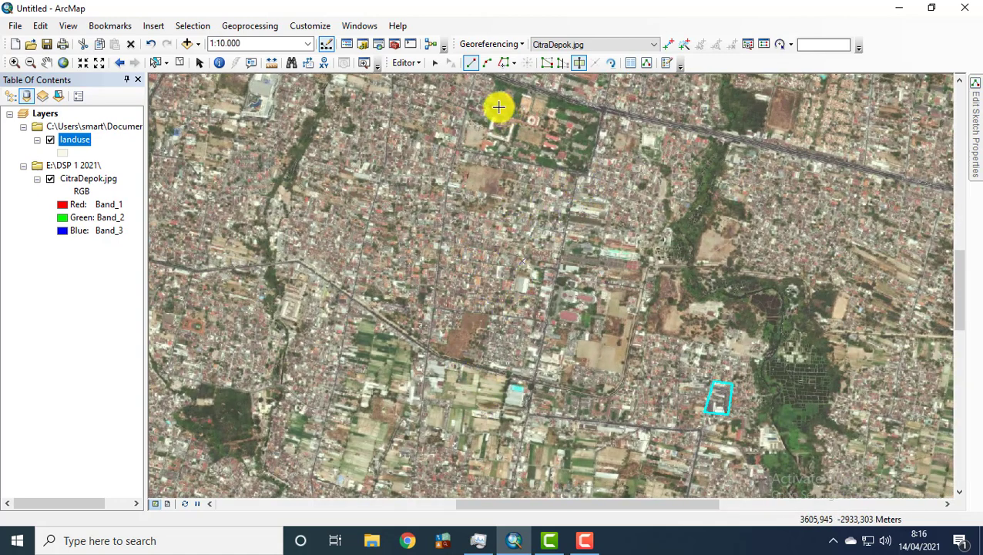
pyautogui.click(456, 149)
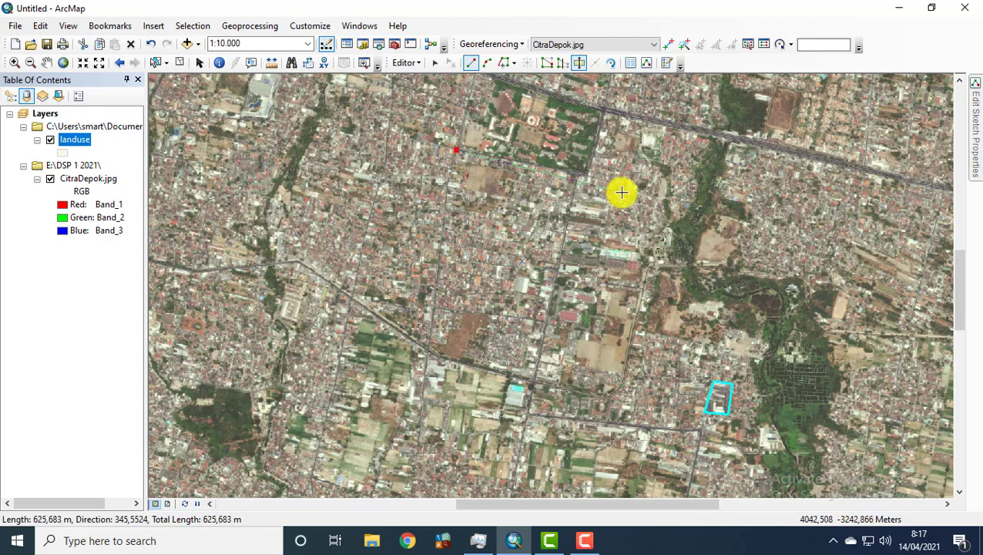
pyautogui.click(581, 173)
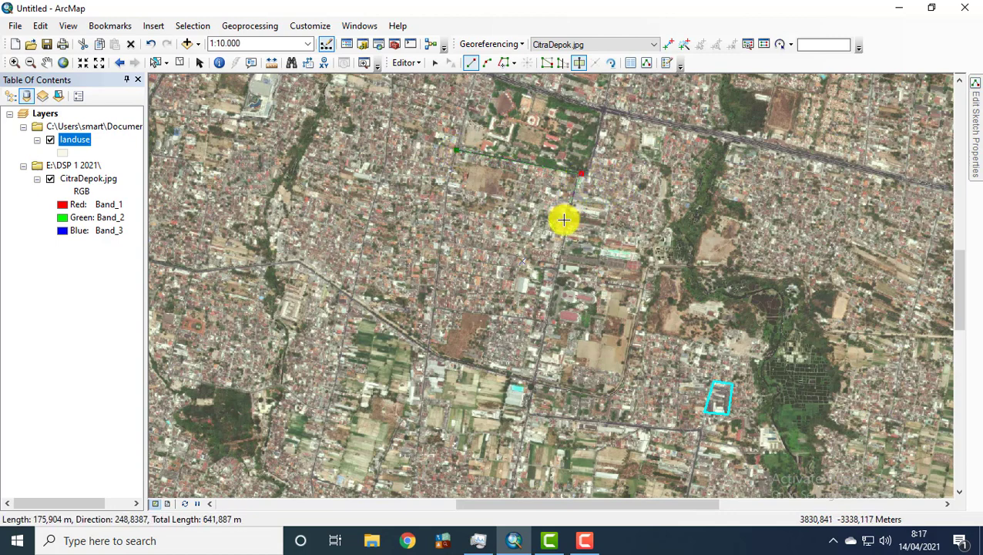
pyautogui.click(567, 222)
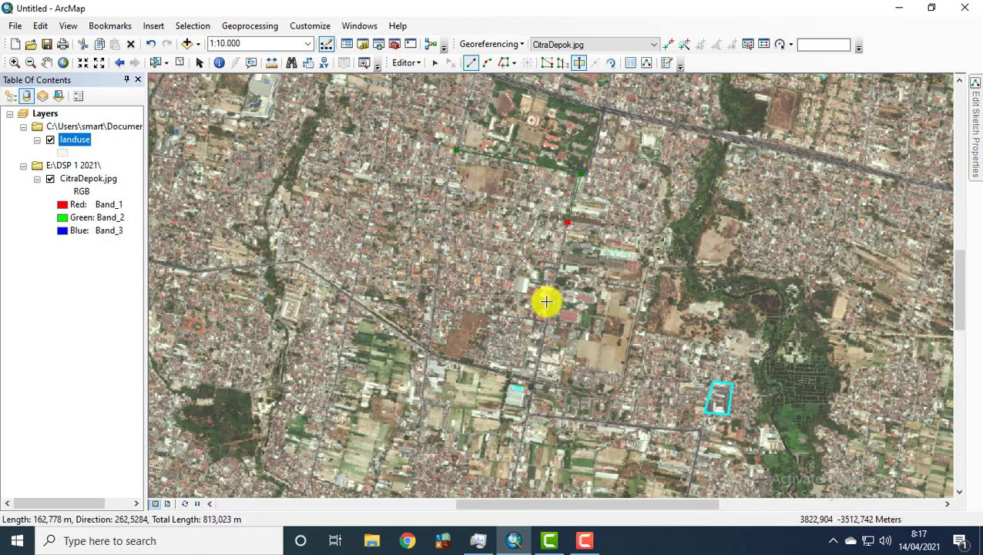
pyautogui.click(533, 382)
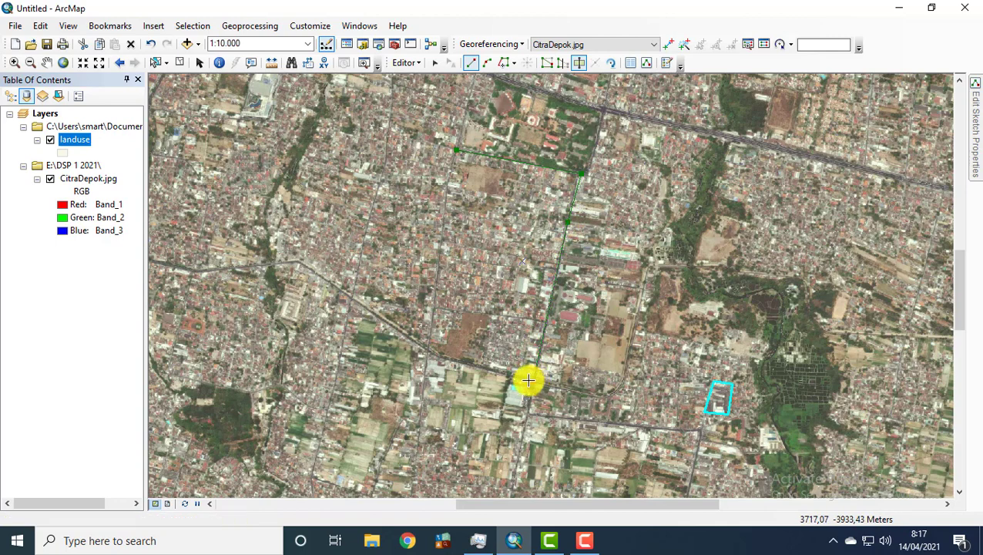
pyautogui.click(441, 355)
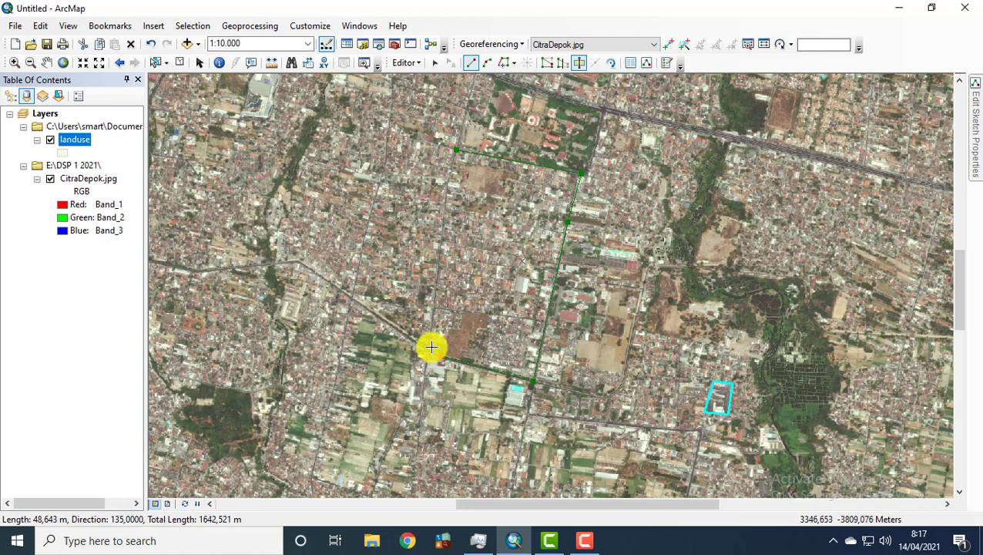
pyautogui.click(429, 347)
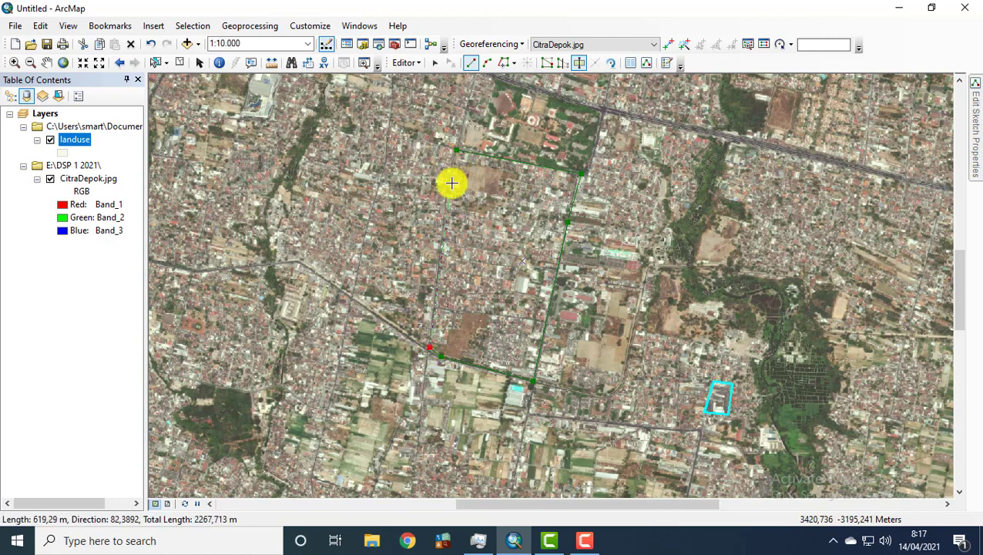
pyautogui.click(446, 189)
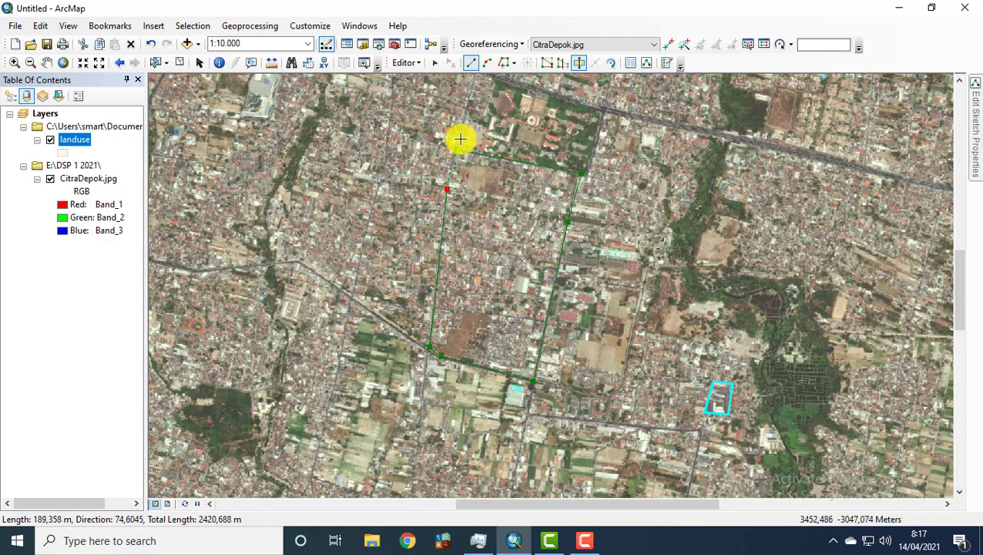
pyautogui.doubleClick(460, 140)
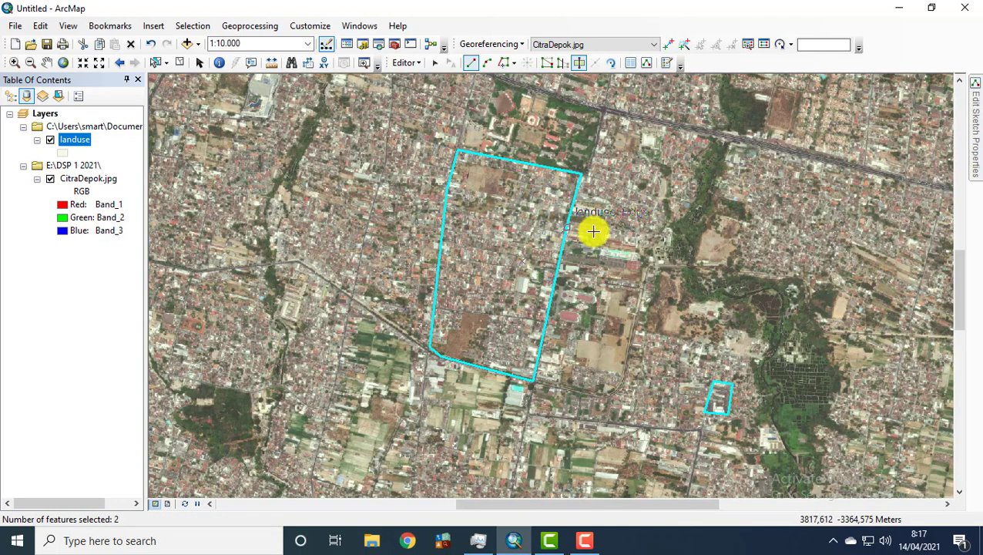
# Step: Look over the imagery south of the new residential block, down to the airport at the southeastern end of the boundary
pyautogui.scroll(1, 644, 248)
pyautogui.scroll(-1, 649, 246)
pyautogui.scroll(1, 651, 248)
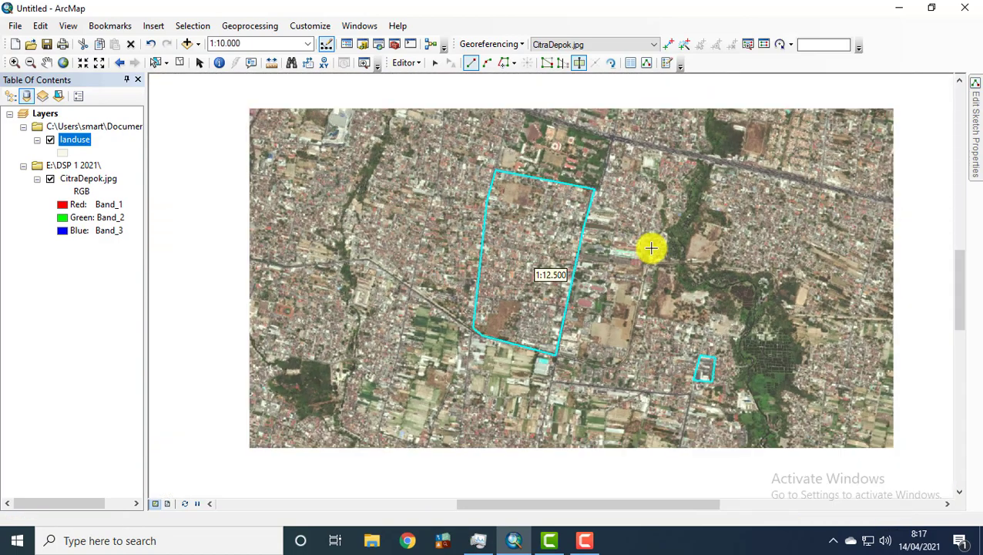
pyautogui.moveTo(763, 287); pyautogui.dragTo(655, 204)
pyautogui.scroll(3, 735, 263)
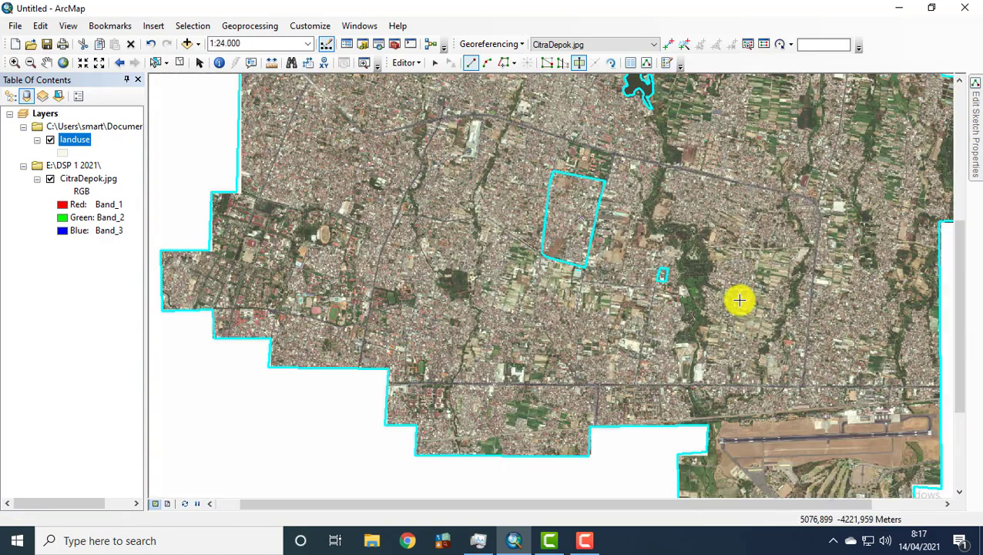
pyautogui.moveTo(739, 298); pyautogui.dragTo(680, 137)
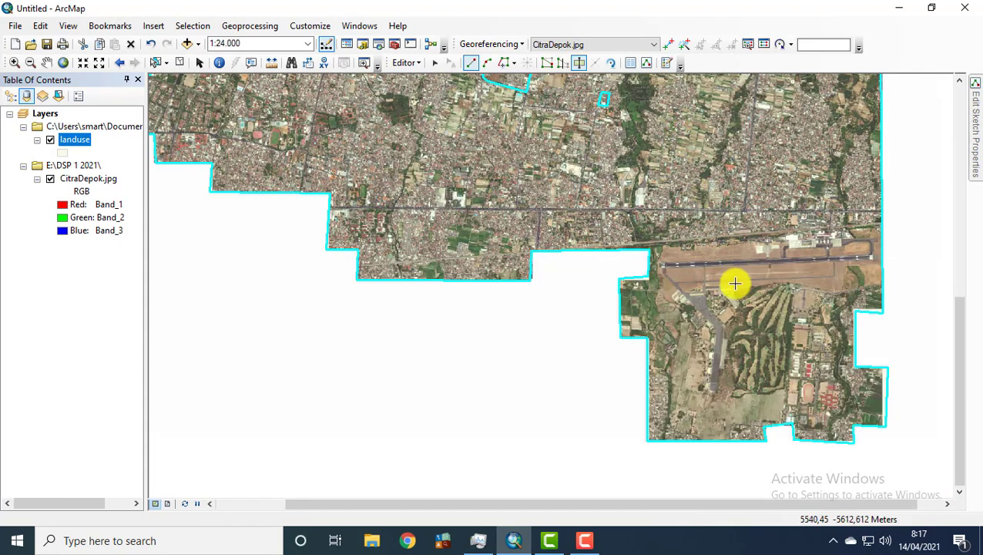
pyautogui.click(663, 242)
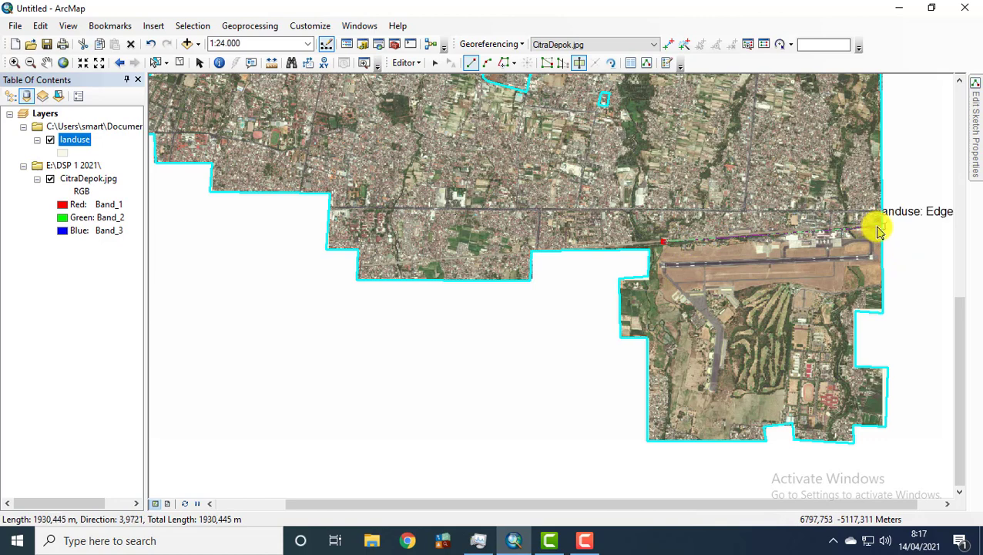
pyautogui.rightClick(654, 249)
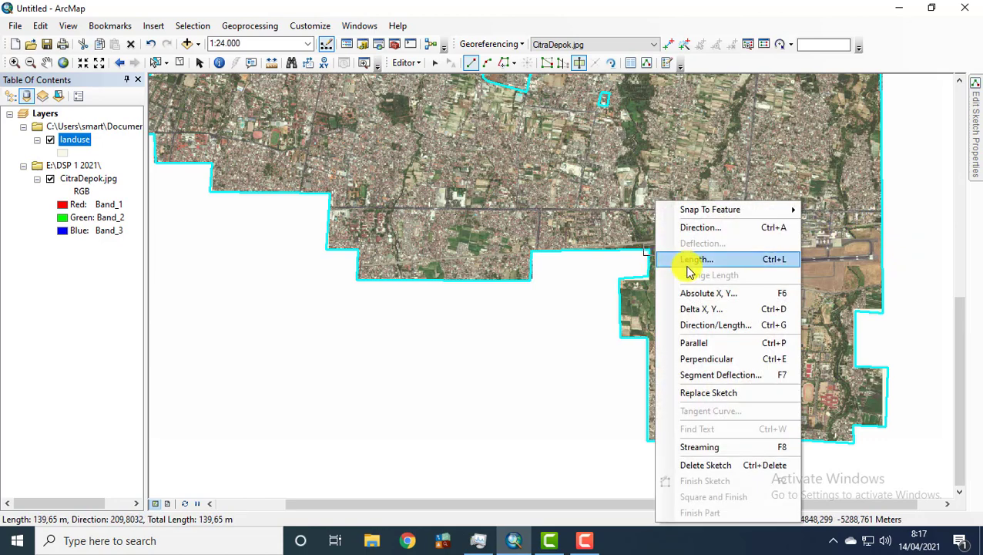
pyautogui.click(723, 464)
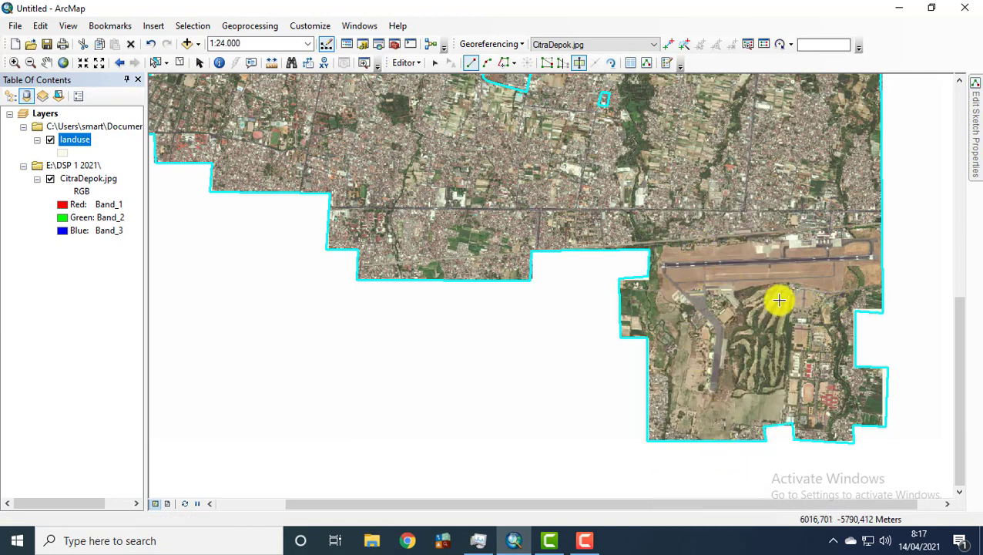
# Step: Split the landuse polygon along the road north of the airport, starting outside the west boundary edge and ending outside the east edge
pyautogui.click(632, 258)
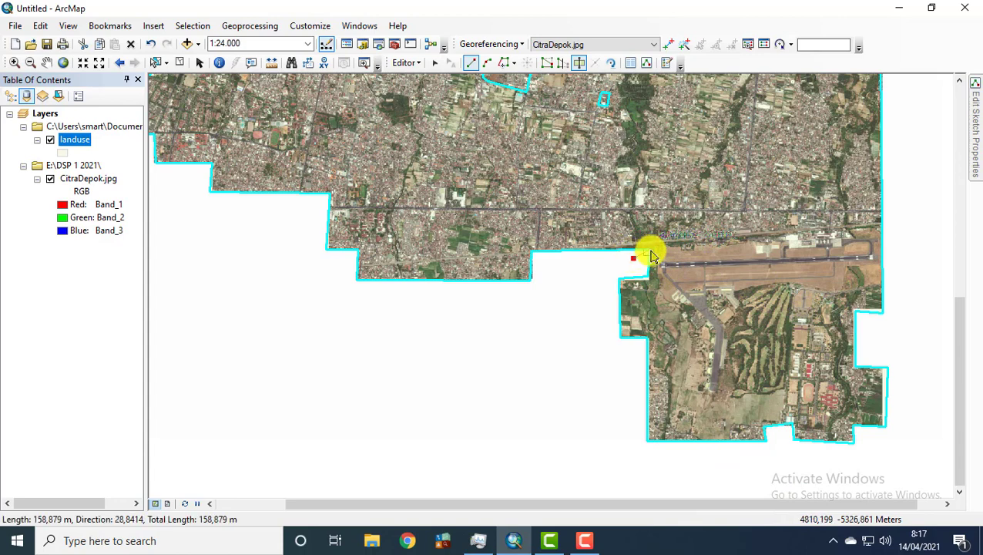
pyautogui.click(649, 249)
pyautogui.click(673, 243)
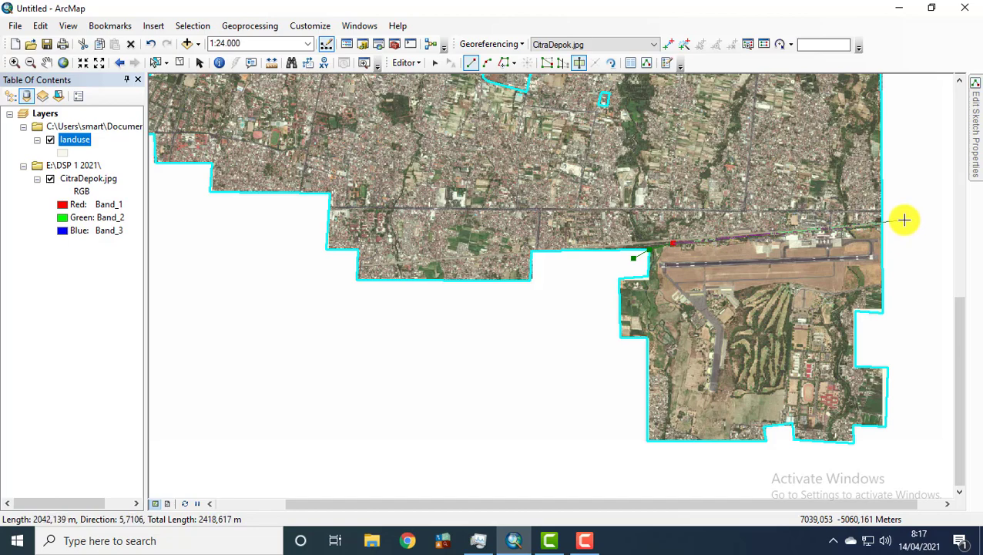
pyautogui.doubleClick(902, 223)
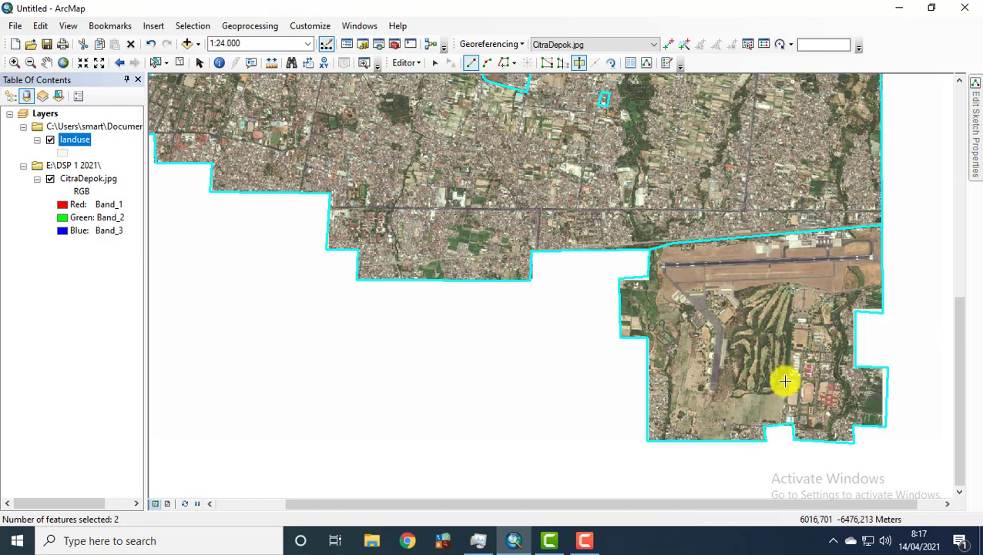
# Step: Cut the runway and golf course area off the southeastern polygon with a line around the golf course that starts and ends outside the boundary
pyautogui.click(896, 282)
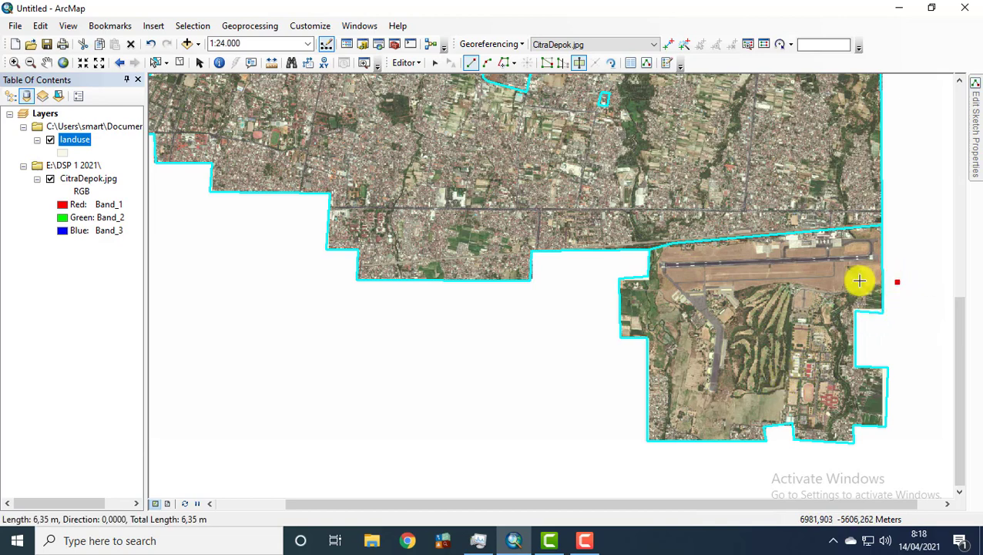
pyautogui.click(793, 290)
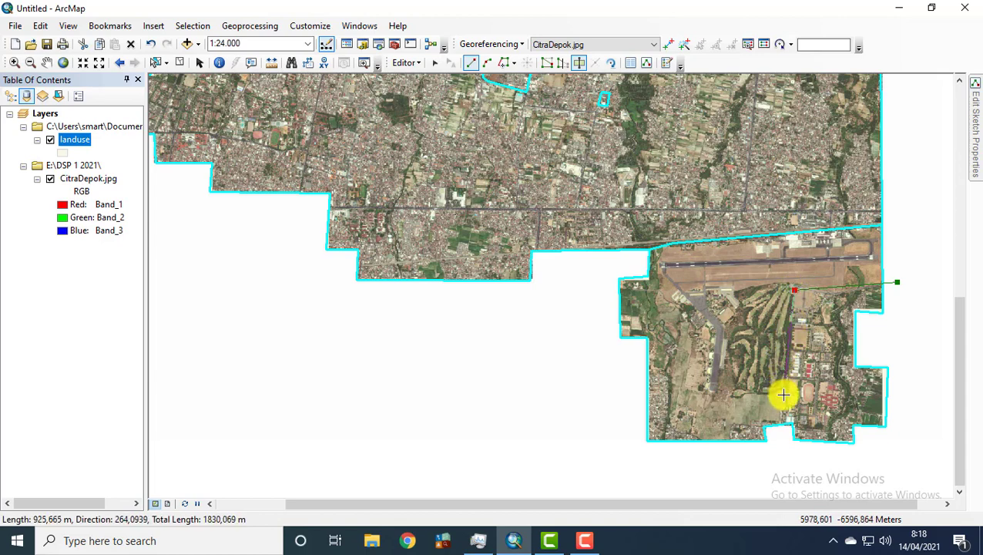
pyautogui.click(783, 393)
pyautogui.click(707, 392)
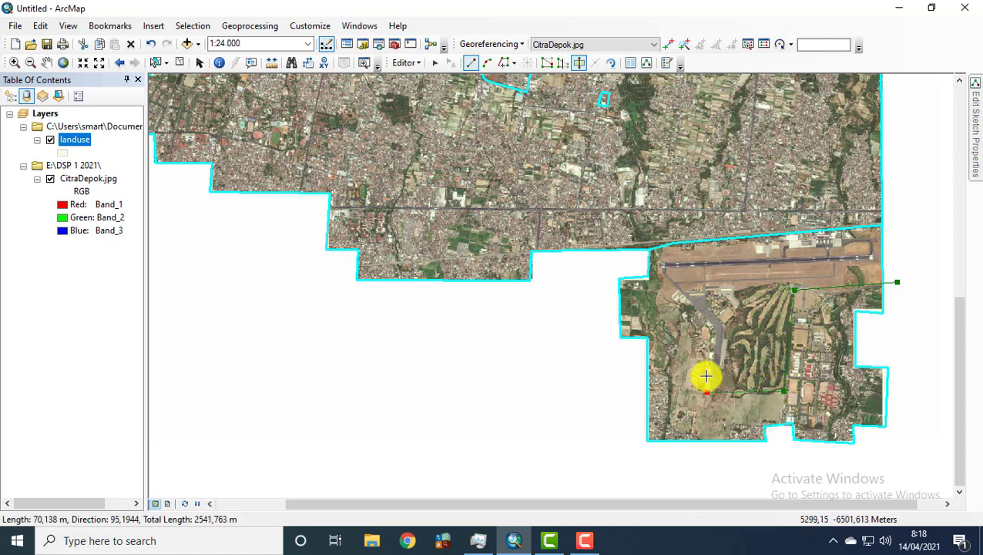
pyautogui.doubleClick(636, 264)
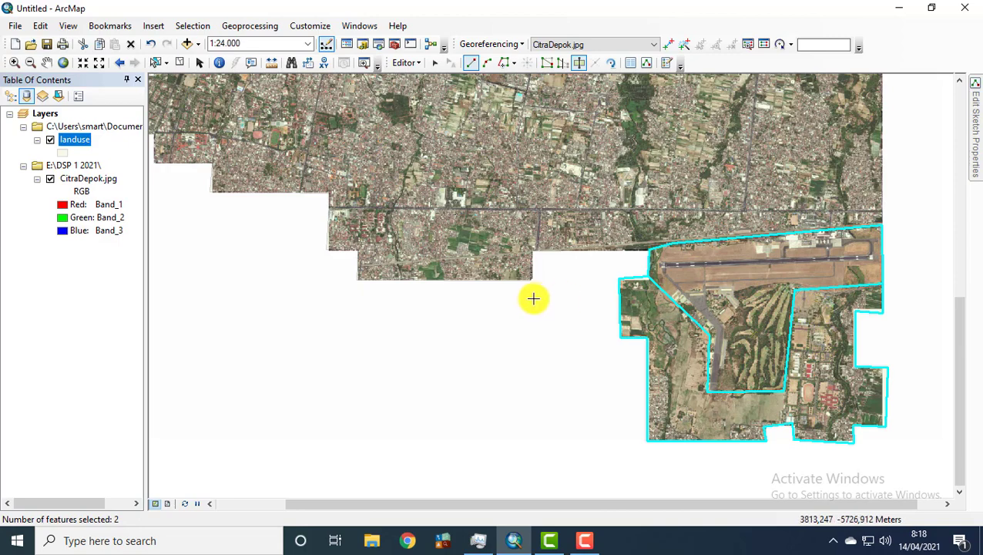
# Step: Select the large main landuse polygon north of the airport with the Edit tool
pyautogui.moveTo(533, 296); pyautogui.dragTo(569, 466)
pyautogui.scroll(-2, 594, 231)
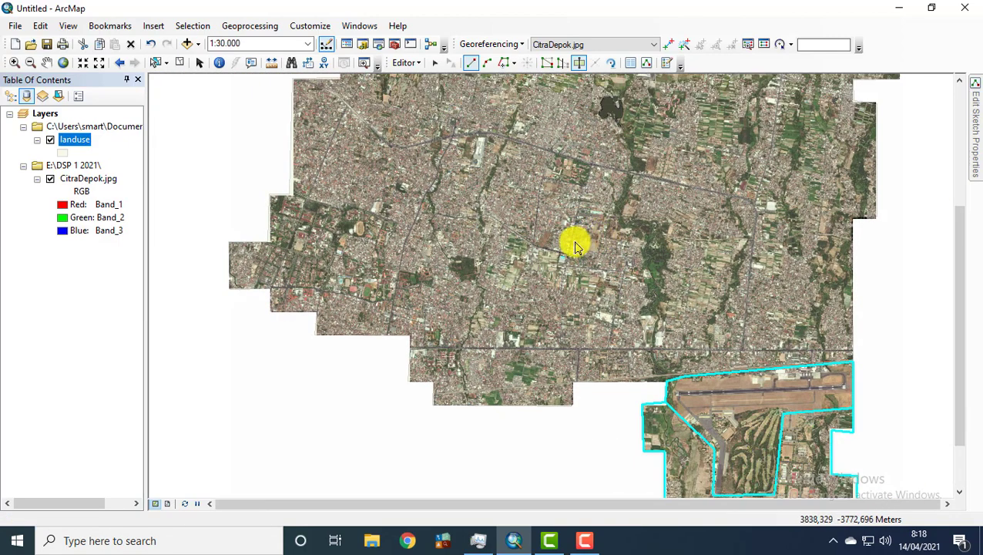
pyautogui.scroll(-3, 627, 229)
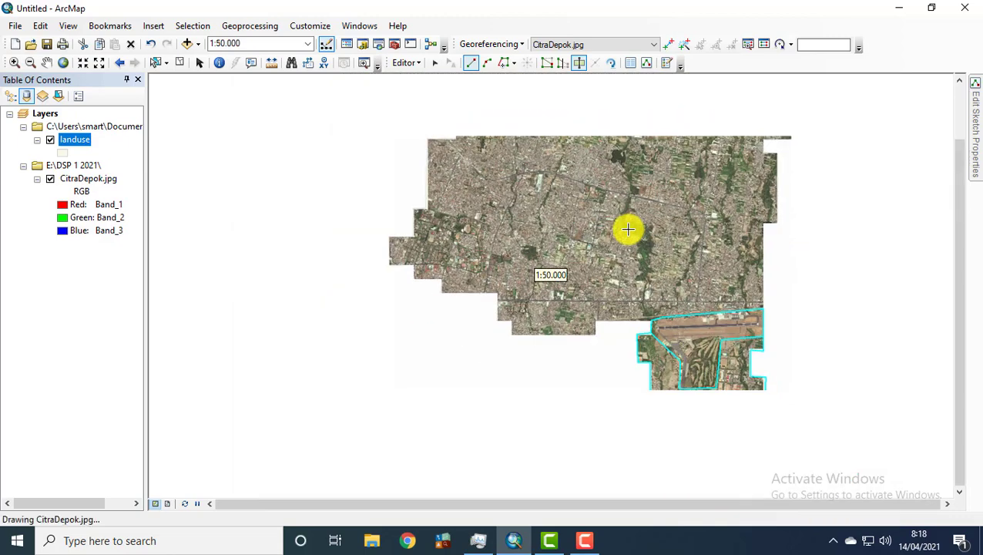
pyautogui.moveTo(625, 229); pyautogui.dragTo(592, 292)
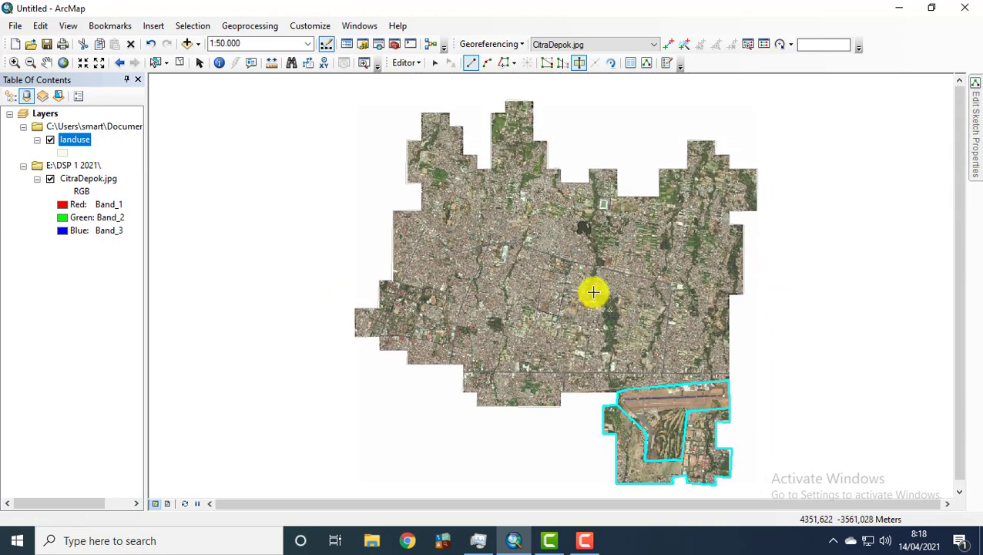
pyautogui.click(435, 65)
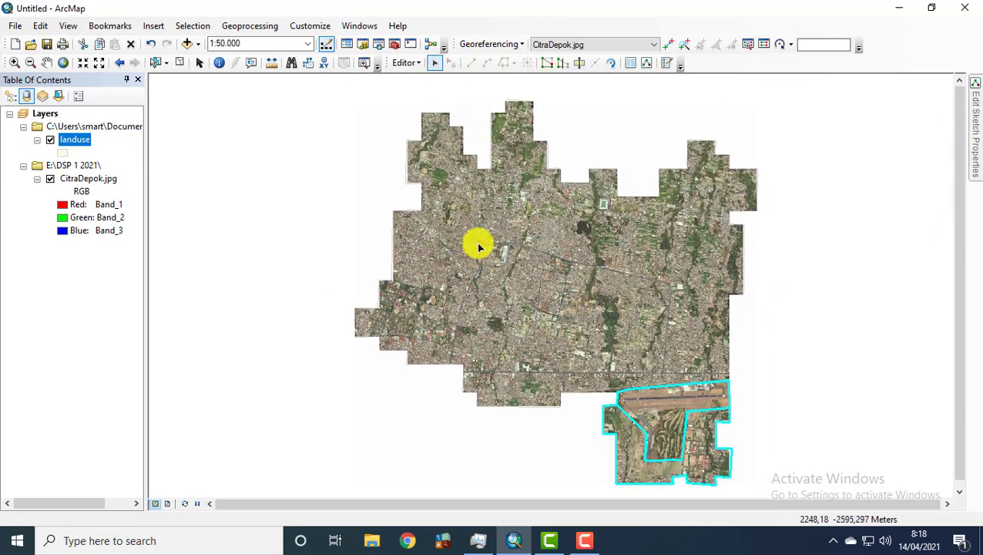
pyautogui.click(478, 246)
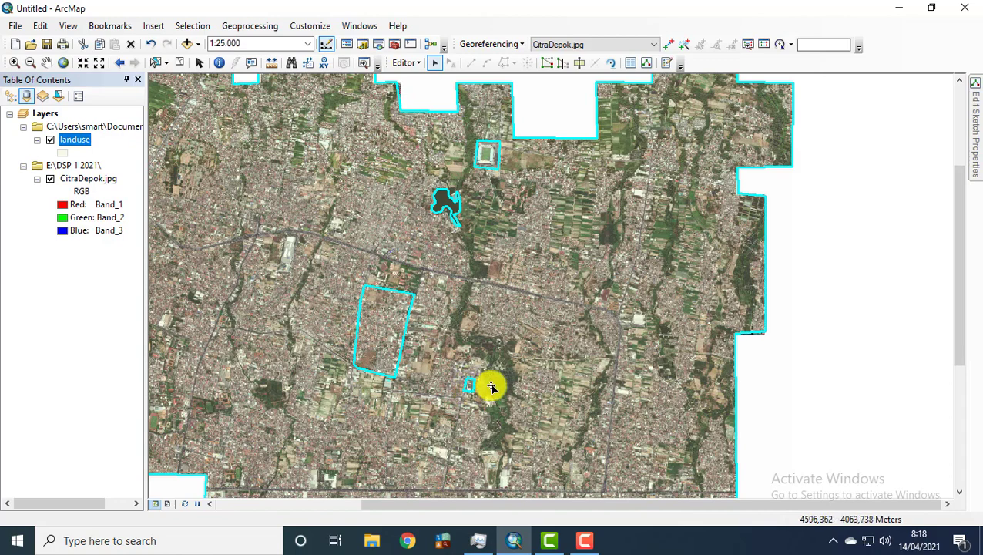
# Step: Examine the selected main polygon and its cut-outs, from the airport border up to the stadium and across the residential block
pyautogui.moveTo(536, 358); pyautogui.dragTo(622, 301)
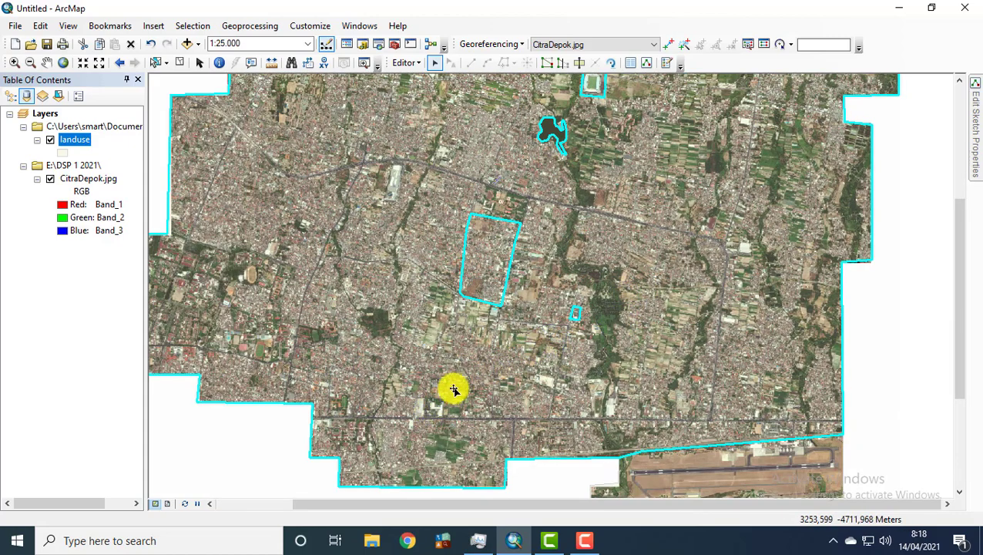
pyautogui.moveTo(520, 308); pyautogui.dragTo(397, 348)
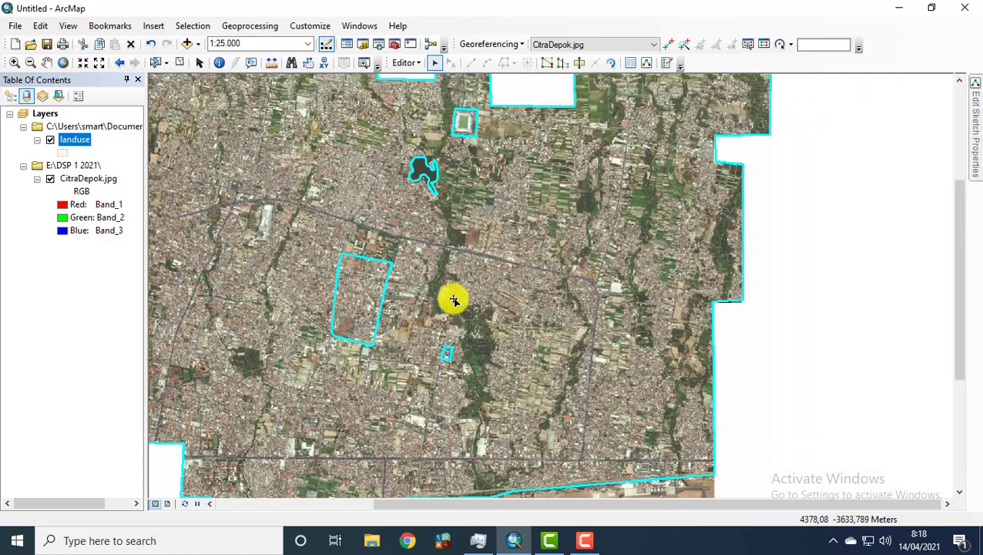
pyautogui.moveTo(467, 287); pyautogui.dragTo(472, 391)
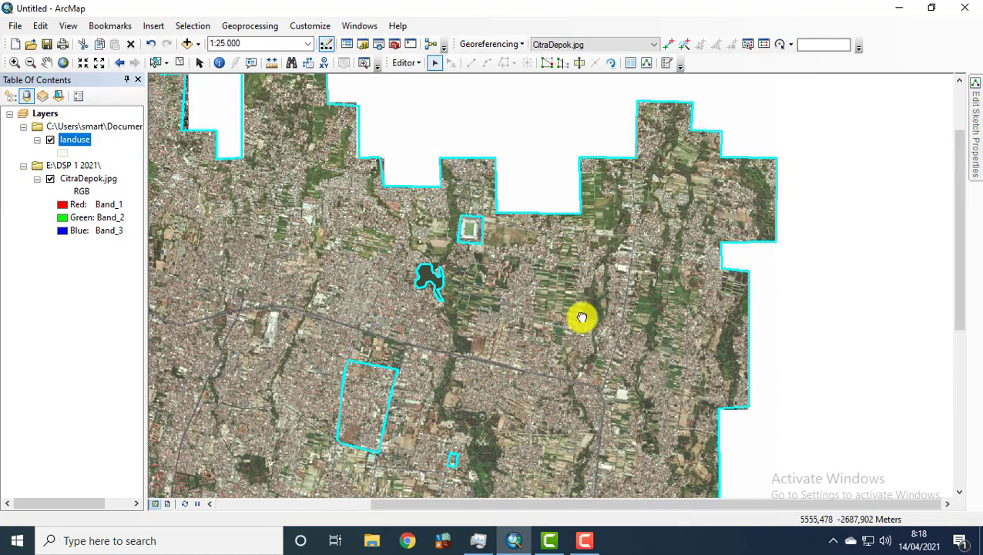
pyautogui.moveTo(580, 316); pyautogui.dragTo(698, 332)
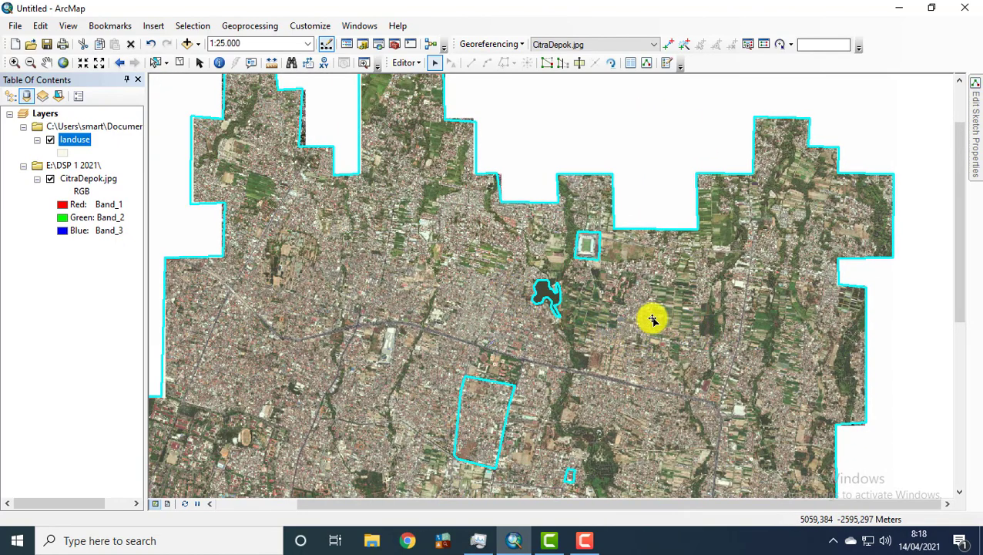
pyautogui.scroll(-2, 660, 324)
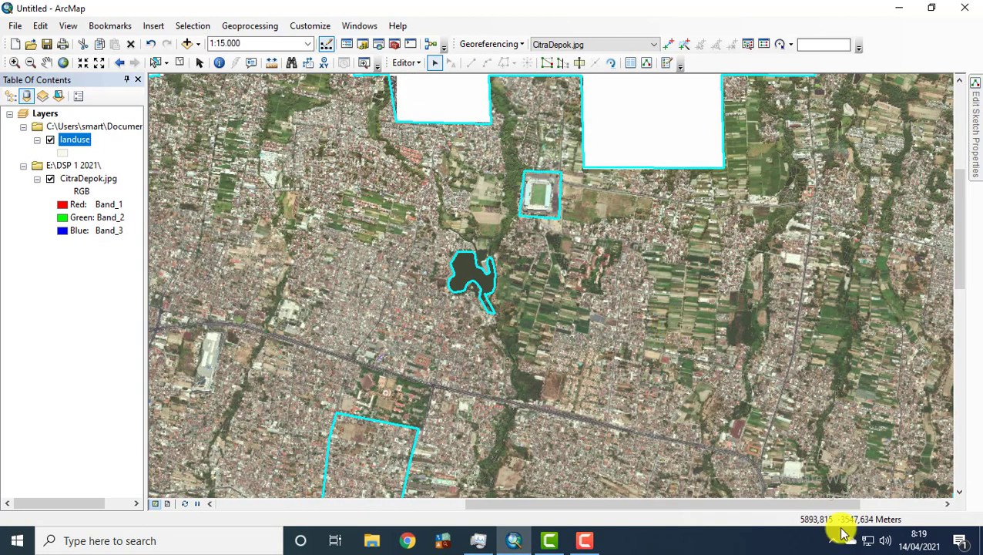
pyautogui.moveTo(598, 317); pyautogui.dragTo(766, 214)
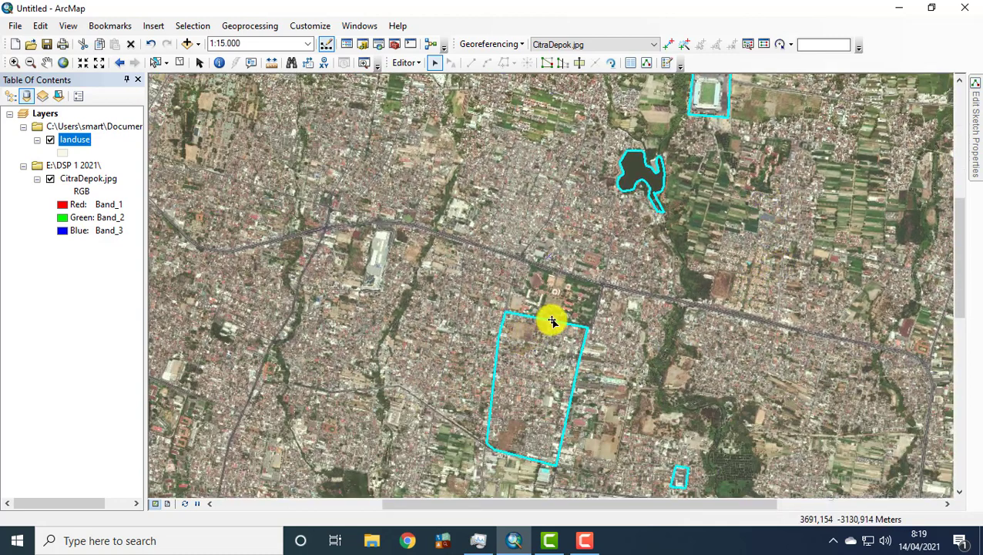
pyautogui.moveTo(715, 277); pyautogui.dragTo(794, 154)
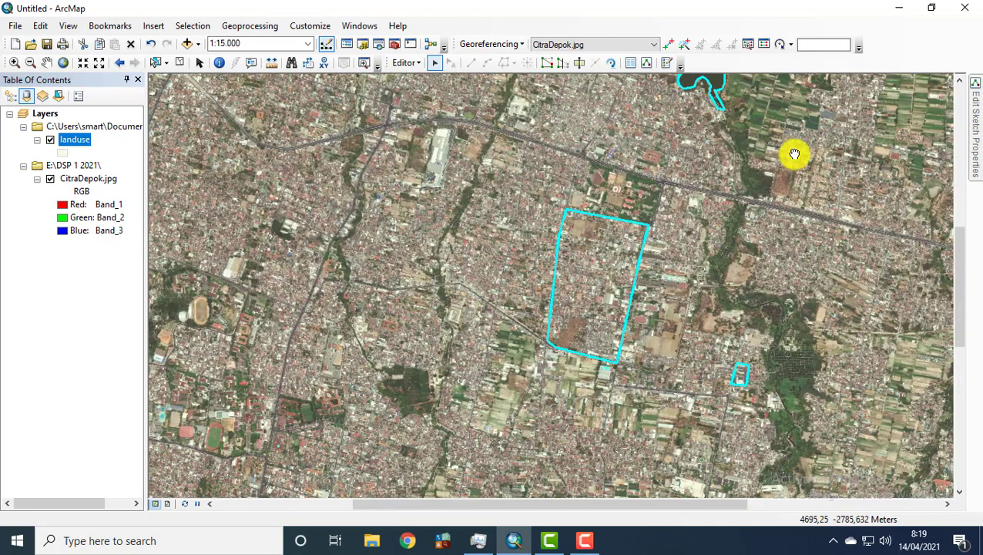
# Step: Cut the large green rice field in the northwest out of the main landuse polygon with a closed line along the field's edges
pyautogui.moveTo(798, 287); pyautogui.dragTo(823, 158)
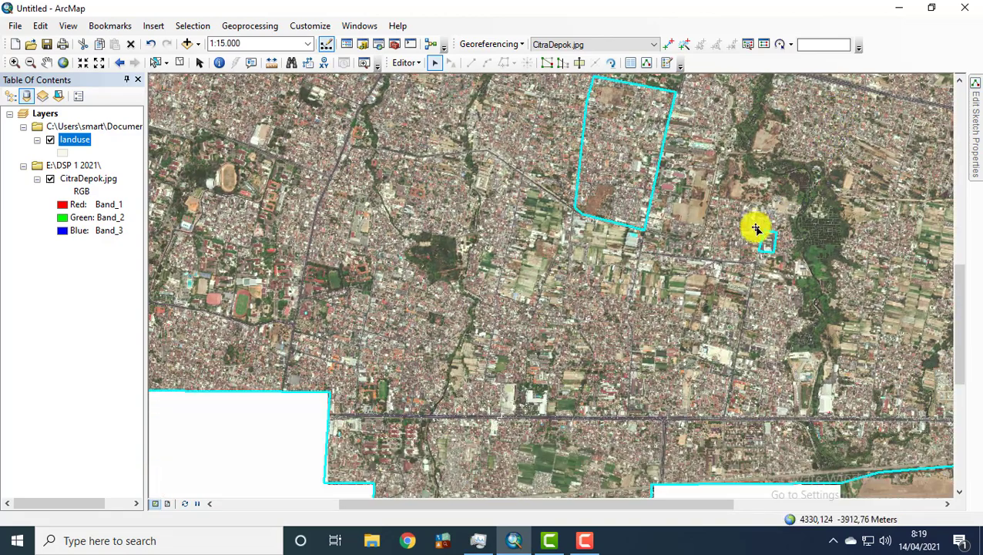
pyautogui.moveTo(590, 305); pyautogui.dragTo(862, 314)
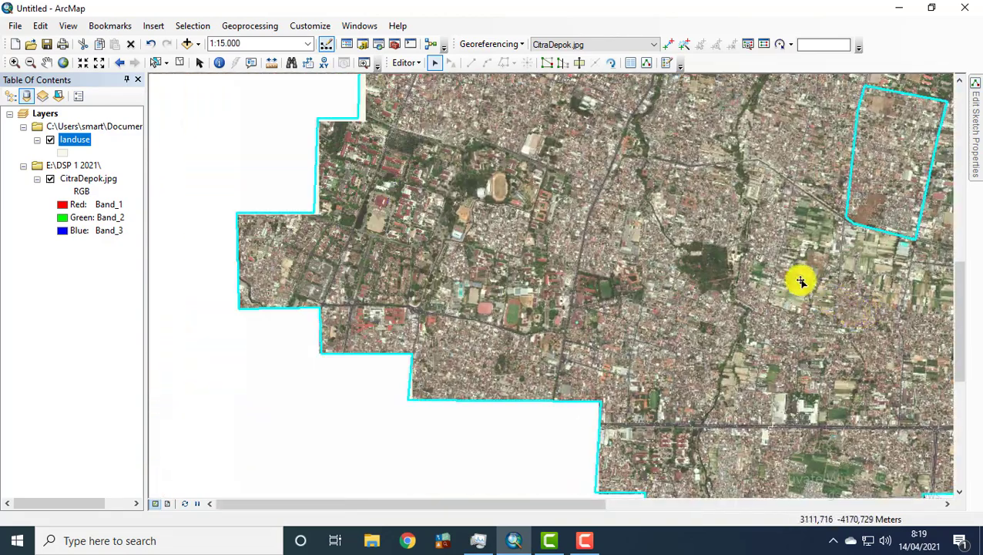
pyautogui.moveTo(742, 291); pyautogui.dragTo(680, 395)
pyautogui.moveTo(632, 268); pyautogui.dragTo(588, 430)
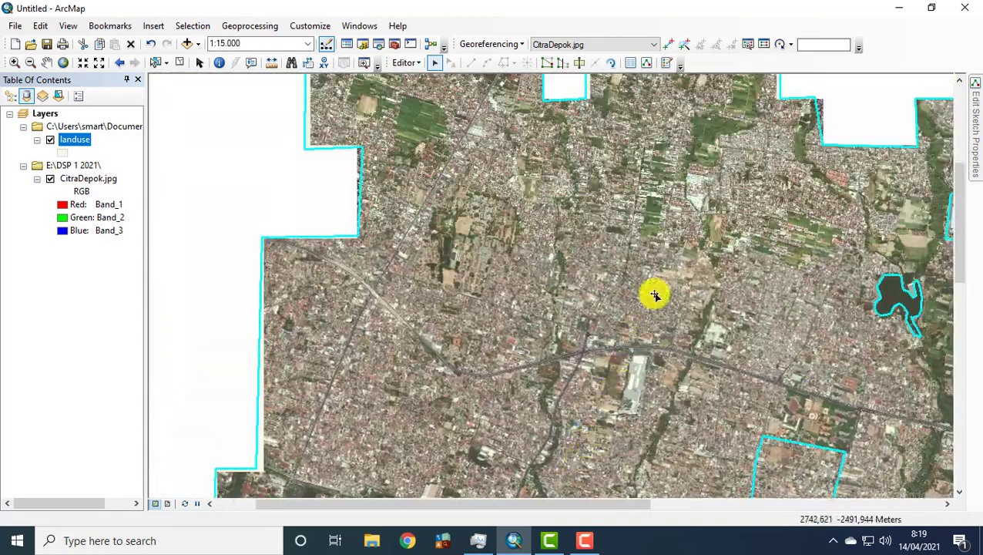
pyautogui.moveTo(654, 295); pyautogui.dragTo(685, 351)
pyautogui.moveTo(539, 193); pyautogui.dragTo(637, 355)
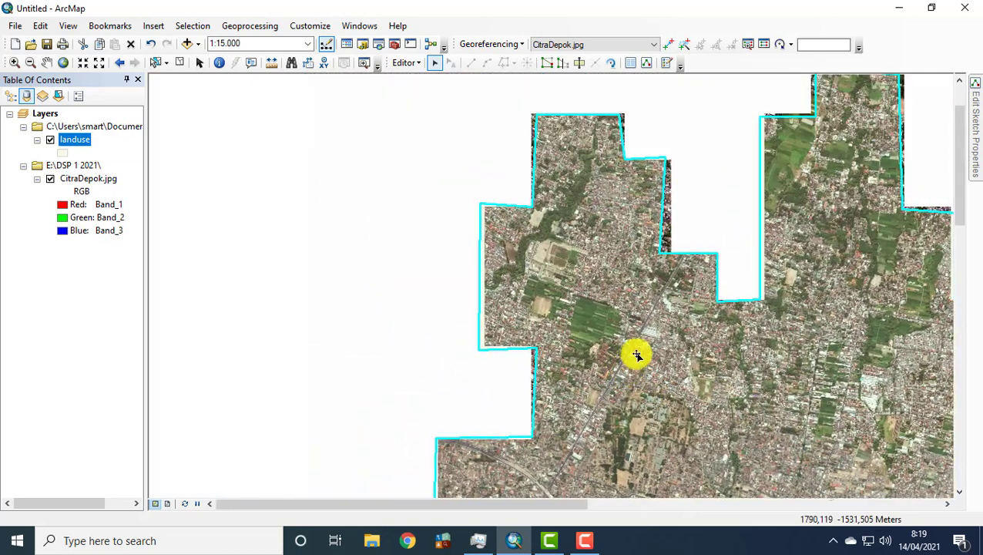
pyautogui.scroll(3, 592, 333)
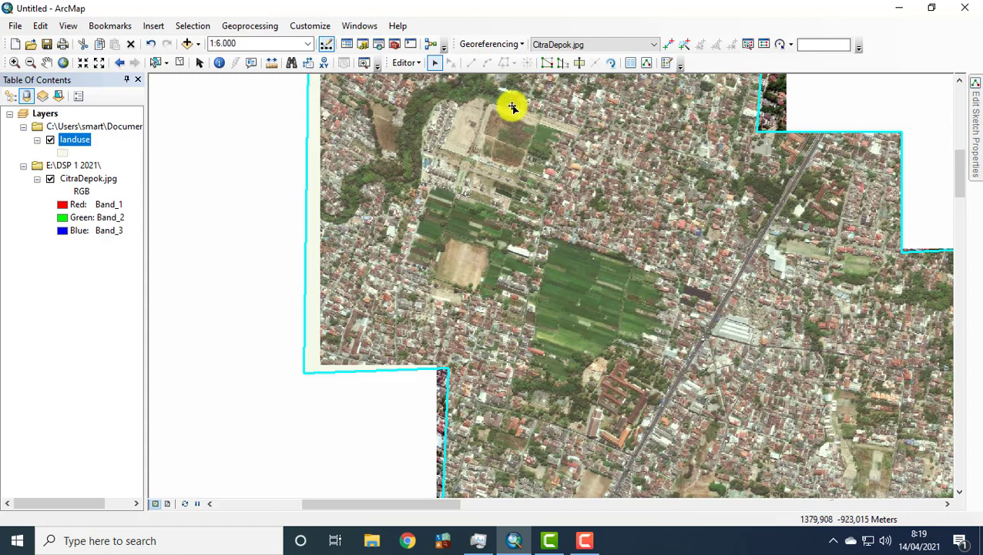
pyautogui.click(580, 63)
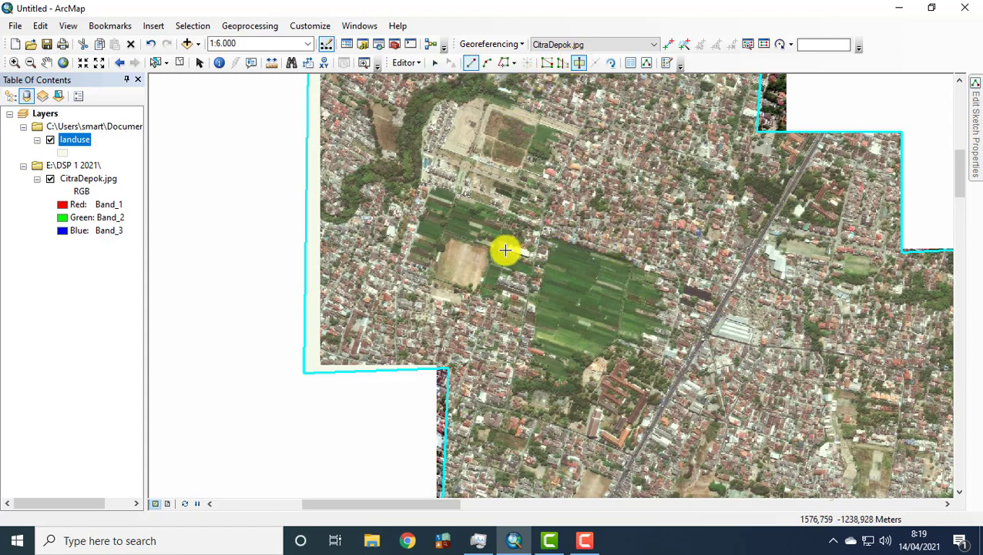
pyautogui.click(546, 233)
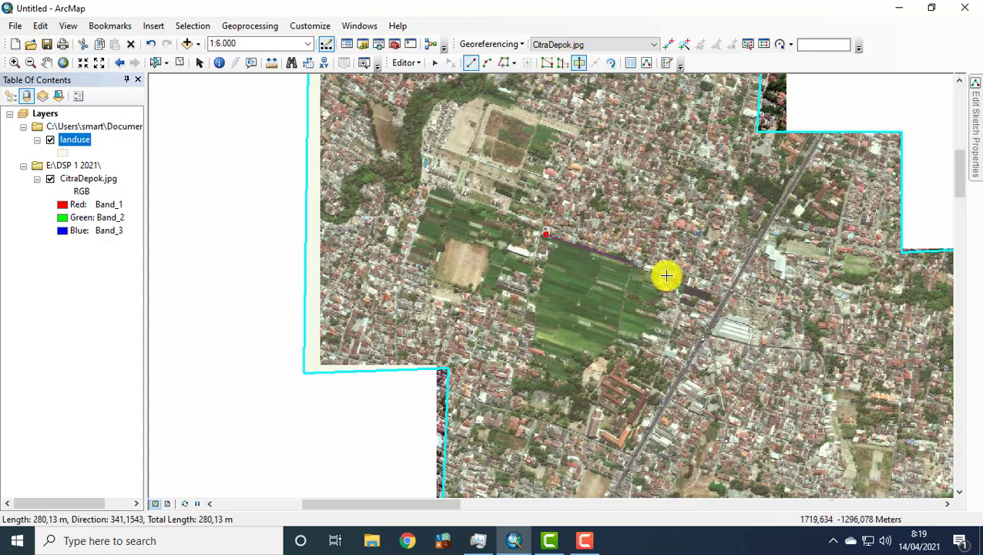
pyautogui.click(661, 275)
pyautogui.click(664, 297)
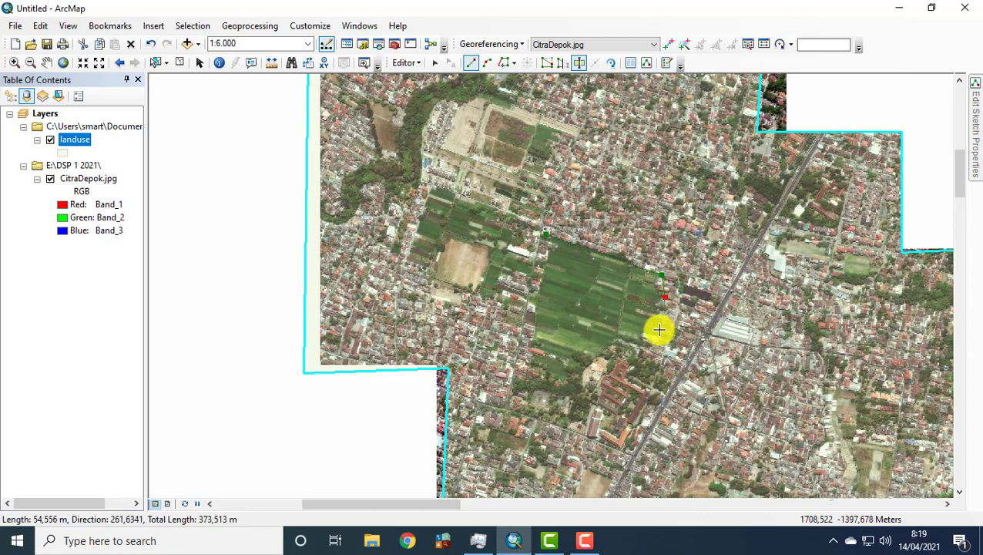
pyautogui.click(659, 329)
pyautogui.click(644, 342)
pyautogui.click(613, 340)
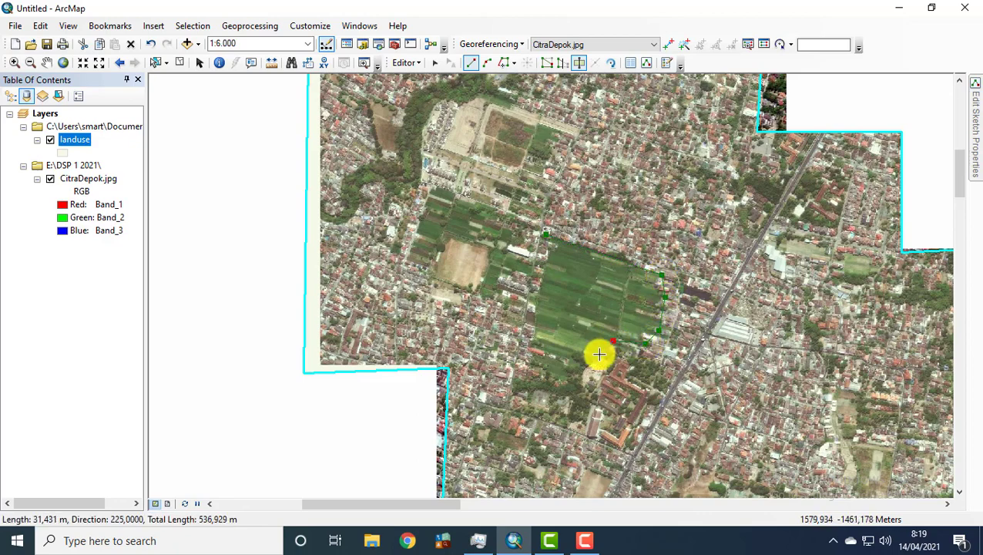
pyautogui.click(580, 372)
pyautogui.click(587, 399)
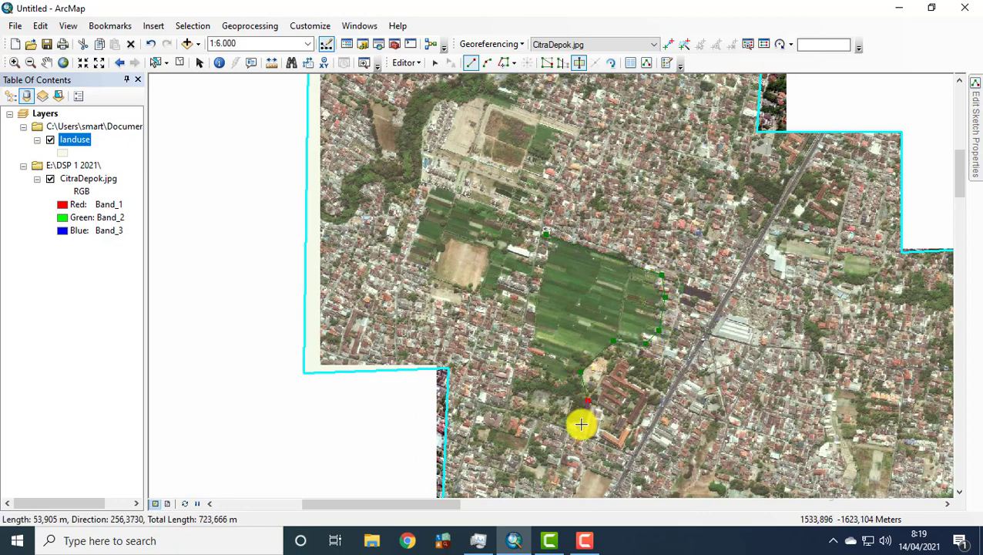
pyautogui.click(573, 430)
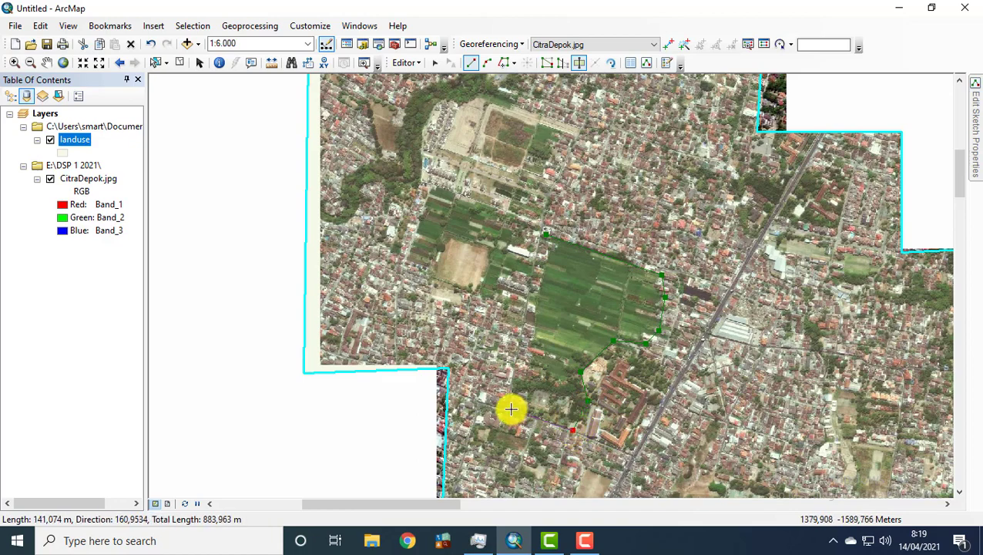
pyautogui.click(506, 407)
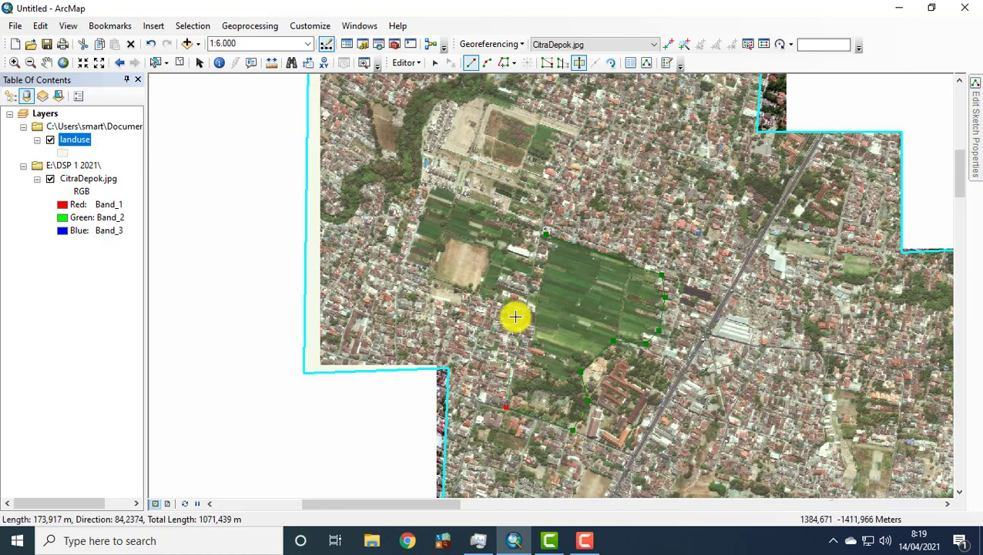
pyautogui.click(537, 239)
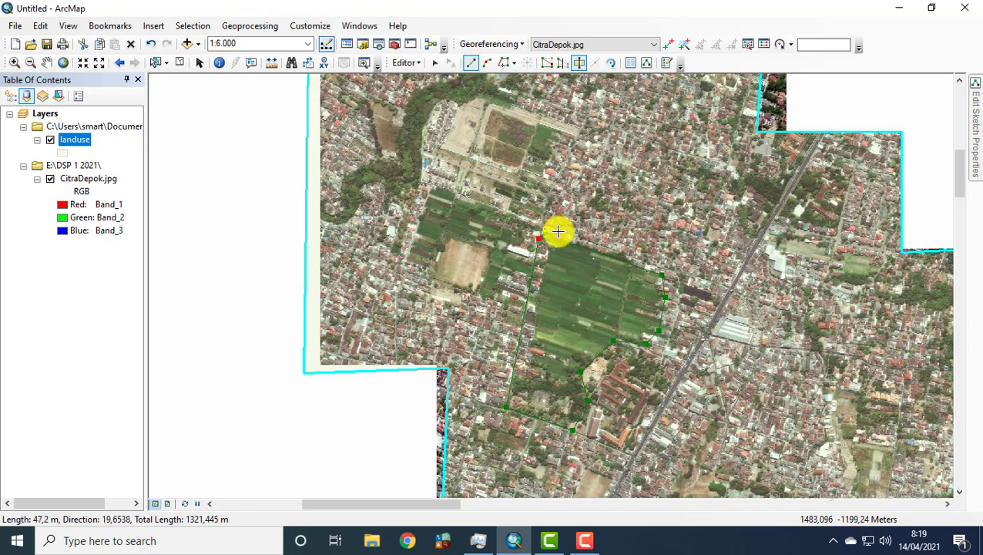
pyautogui.press('F2')
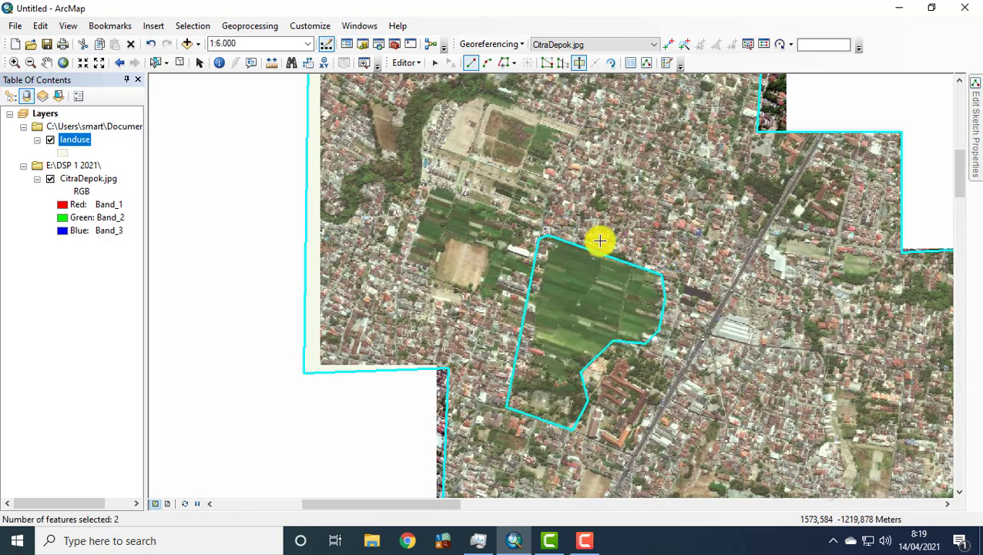
# Step: Examine the main landuse polygon and all its cut-outs, from the northwest rice field across the whole satellite image
pyautogui.scroll(2, 599, 241)
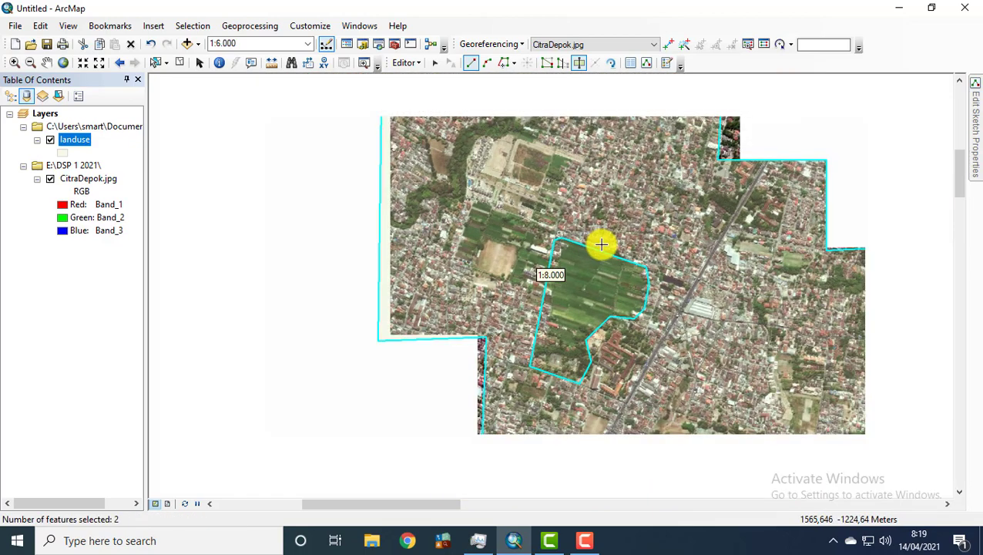
pyautogui.scroll(1, 606, 245)
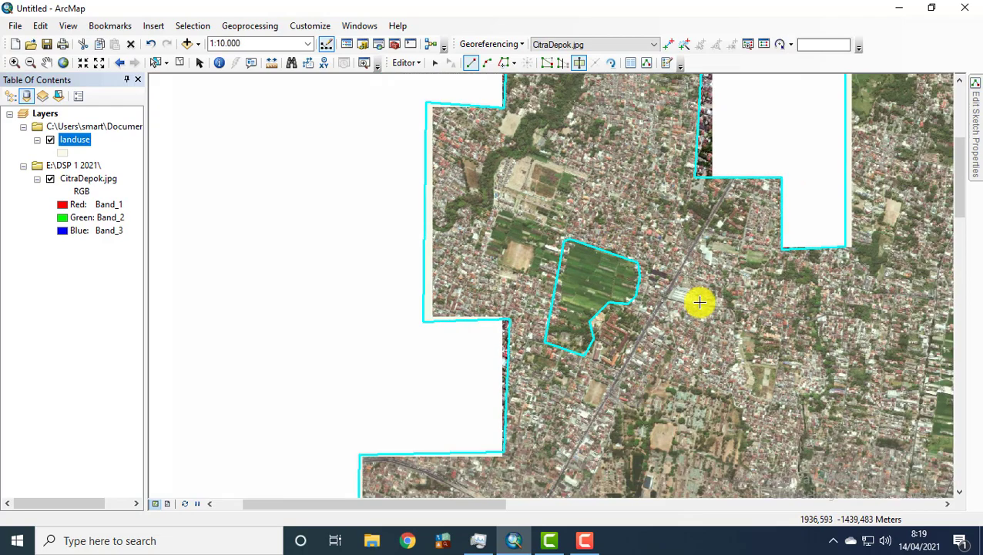
pyautogui.scroll(2, 698, 300)
pyautogui.moveTo(755, 323); pyautogui.dragTo(536, 286)
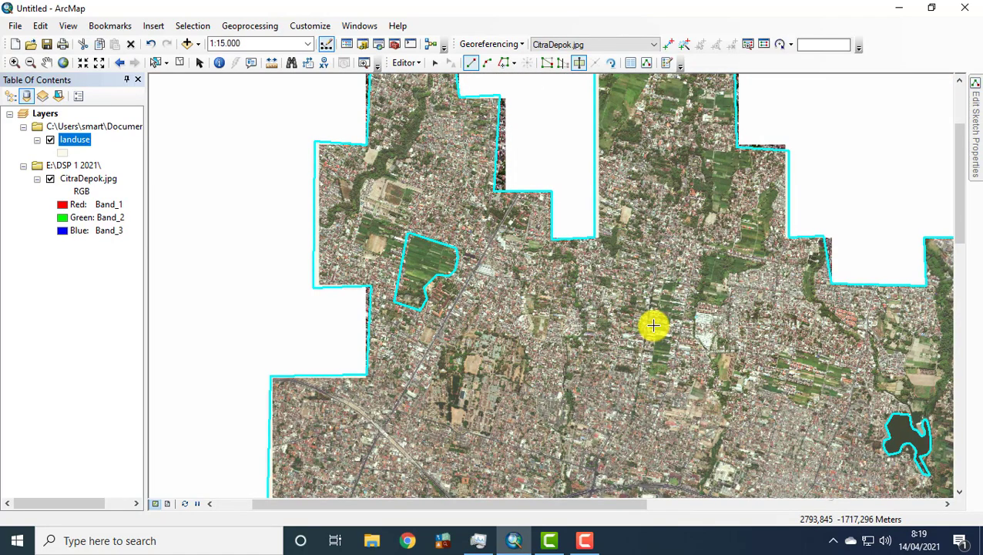
pyautogui.moveTo(642, 311); pyautogui.dragTo(641, 384)
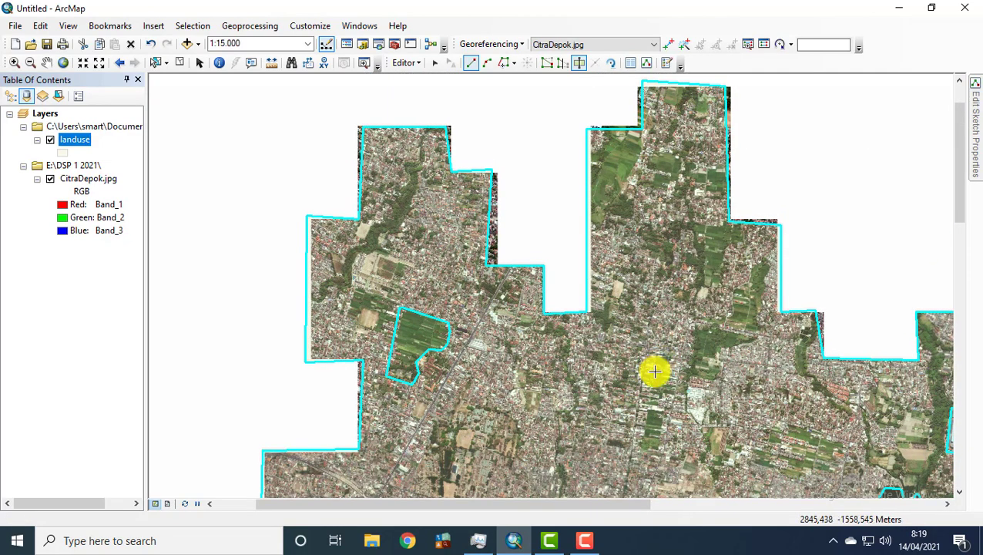
pyautogui.scroll(2, 655, 374)
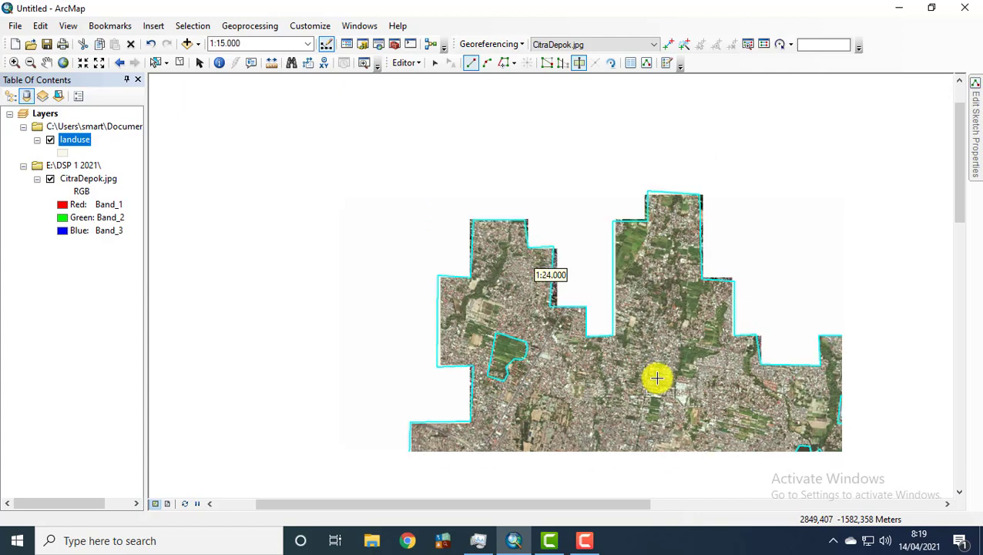
pyautogui.moveTo(694, 415); pyautogui.dragTo(522, 248)
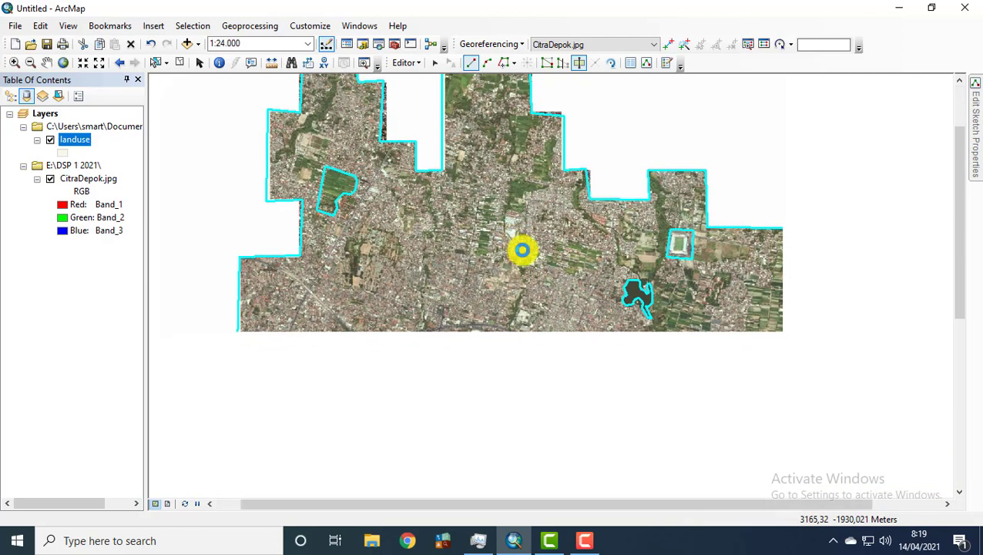
pyautogui.scroll(1, 655, 371)
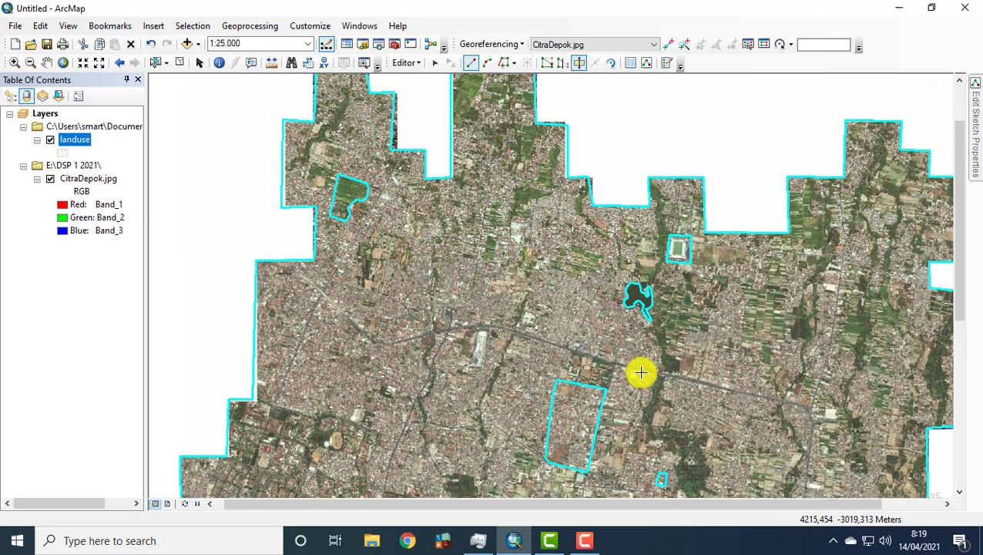
pyautogui.scroll(2, 680, 399)
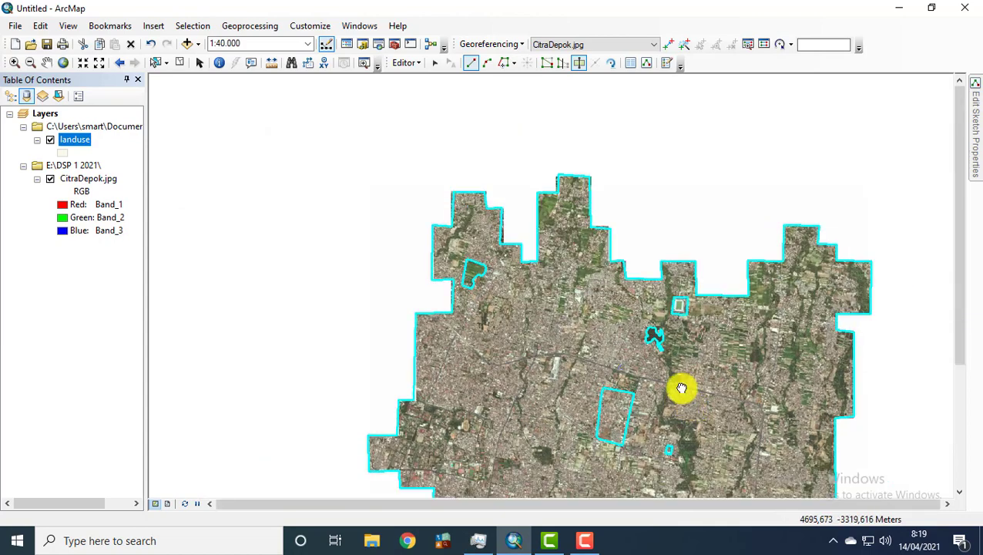
pyautogui.moveTo(680, 390); pyautogui.dragTo(636, 294)
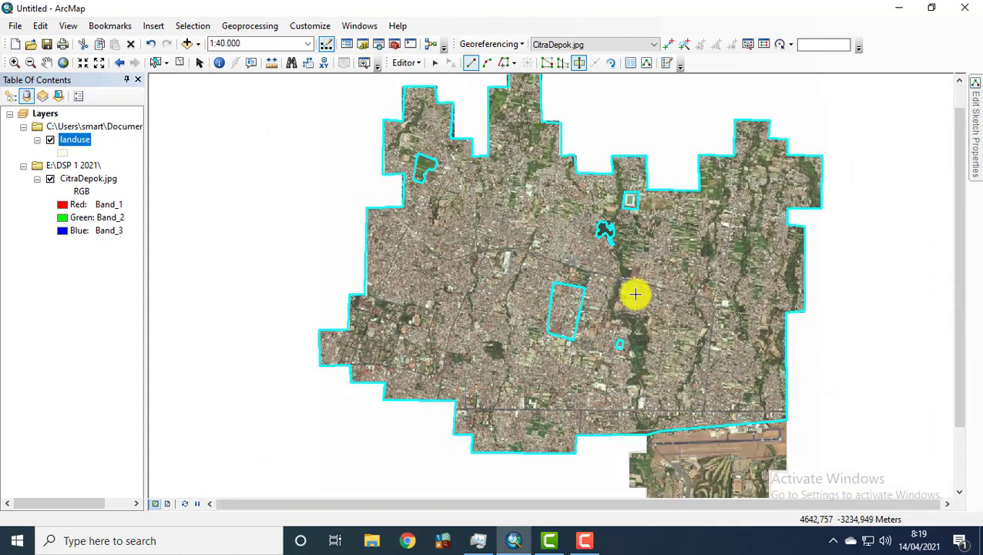
# Step: Save the landuse edits and stop the editing session
pyautogui.click(408, 64)
pyautogui.click(430, 114)
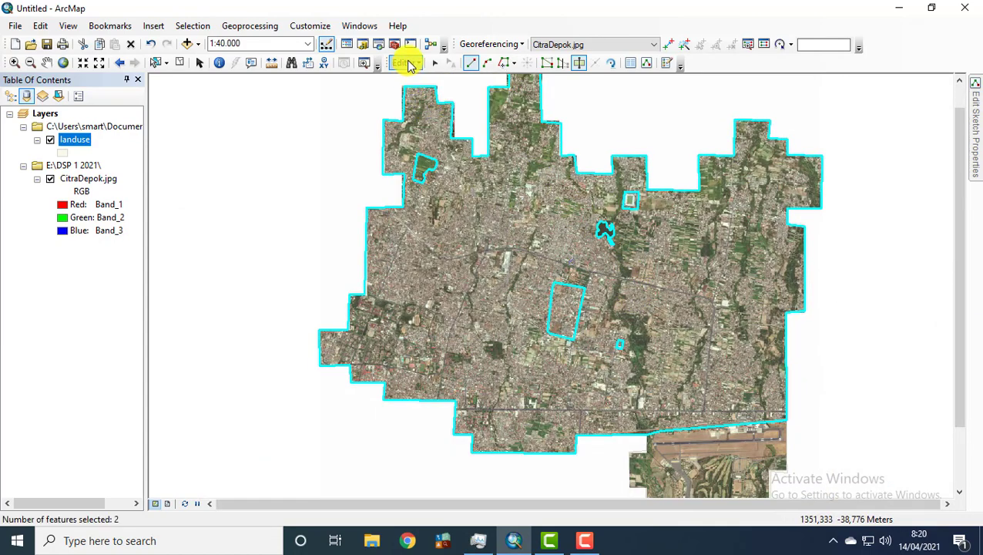
pyautogui.click(406, 65)
pyautogui.click(436, 96)
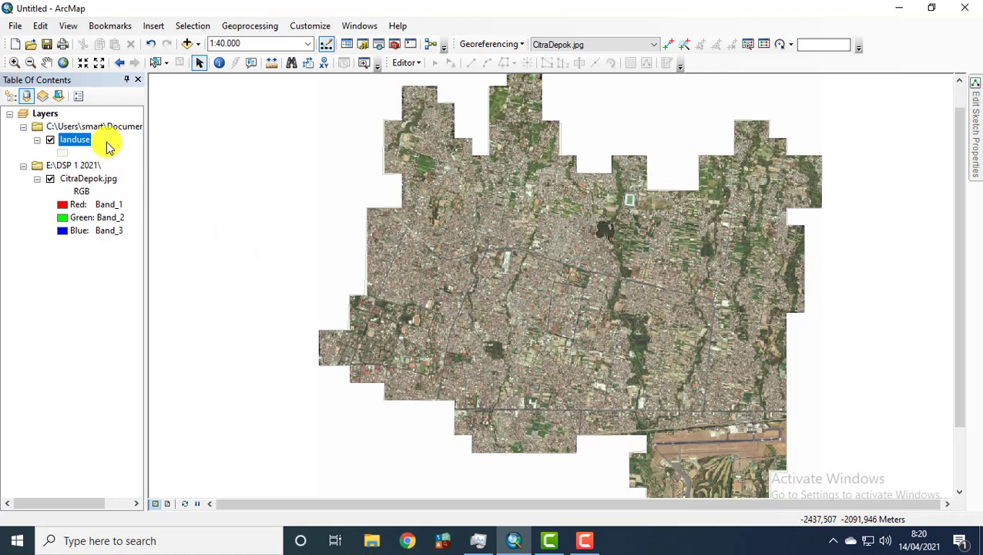
# Step: Open the attribute table of the landuse layer alongside the map
pyautogui.rightClick(77, 141)
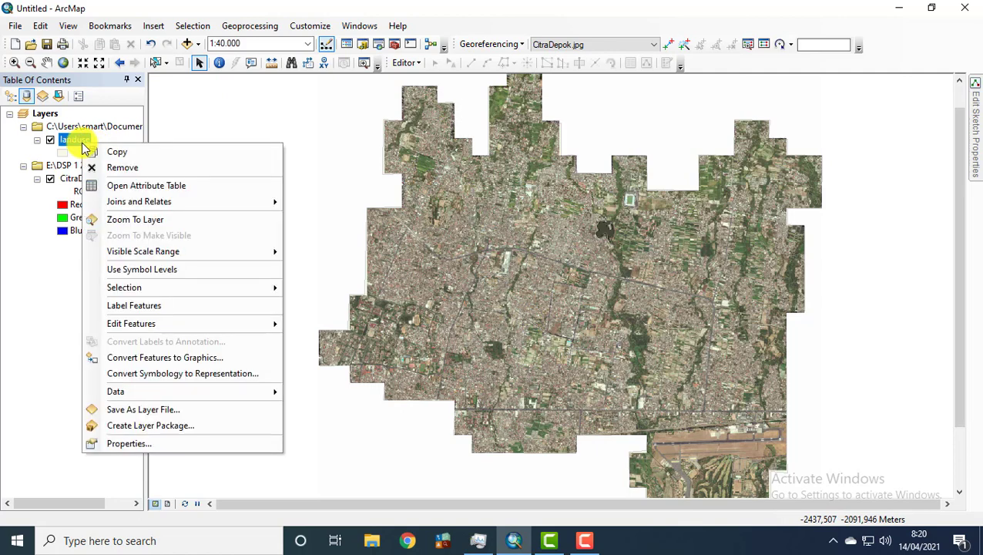
pyautogui.click(120, 188)
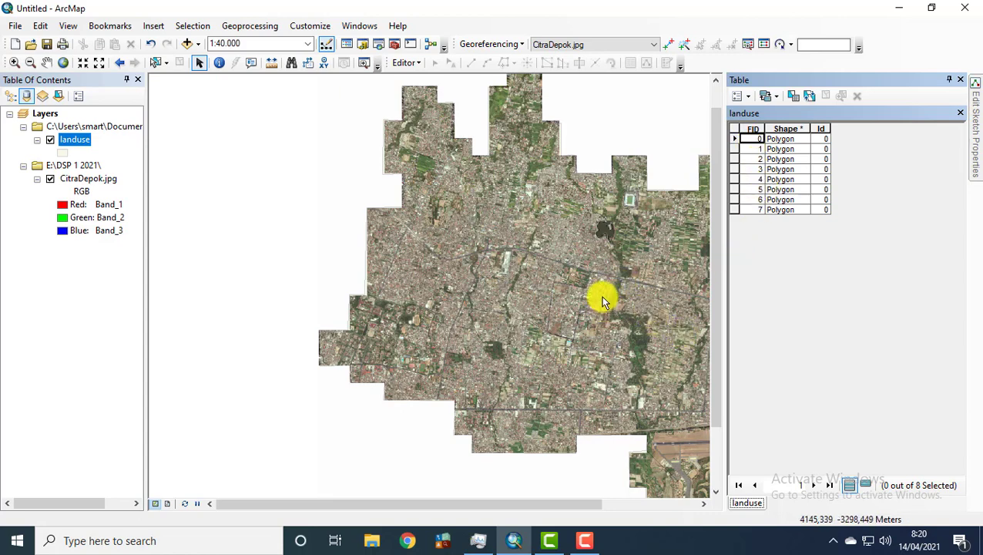
pyautogui.moveTo(591, 298); pyautogui.dragTo(514, 295)
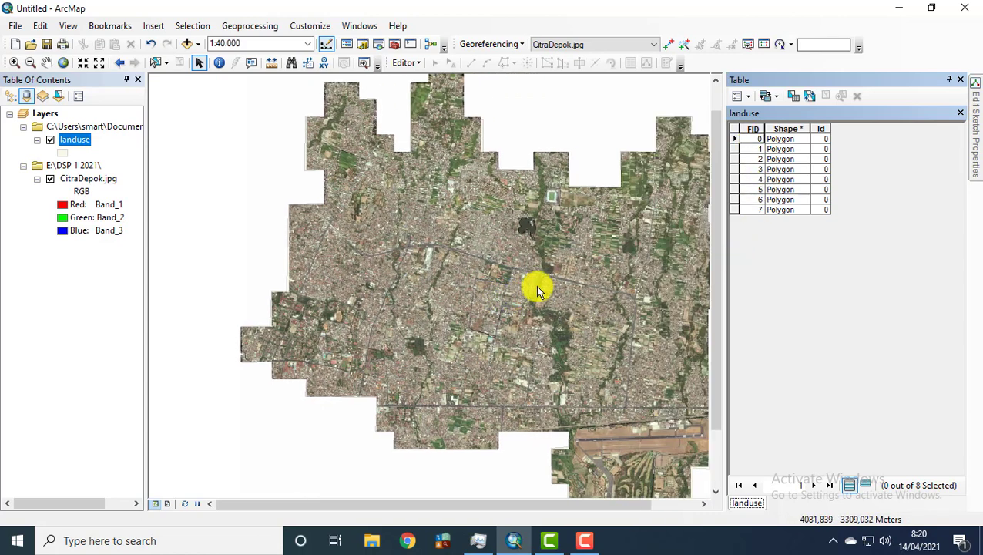
# Step: Select the landuse records FID 0 to 7 one at a time to identify each record's polygon on the map
pyautogui.click(735, 140)
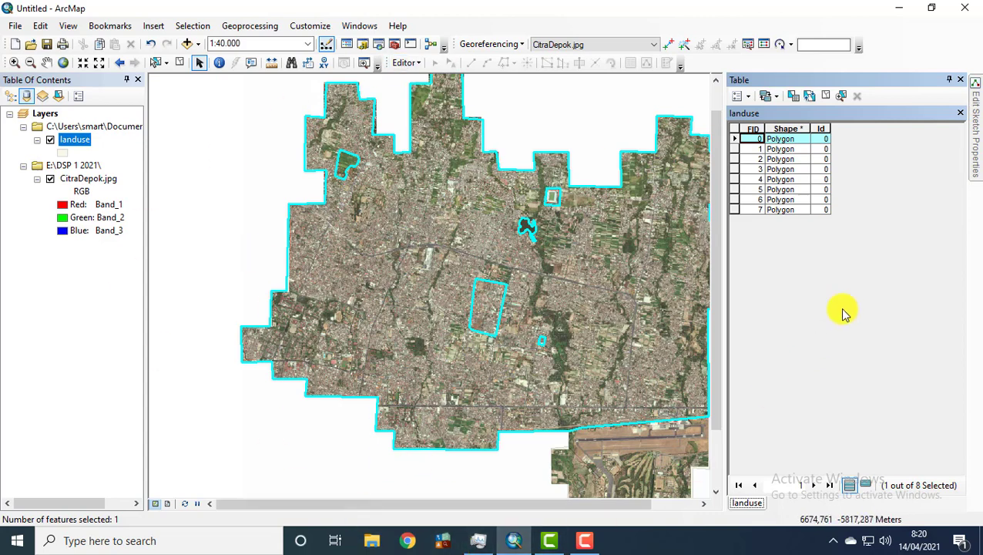
pyautogui.click(734, 149)
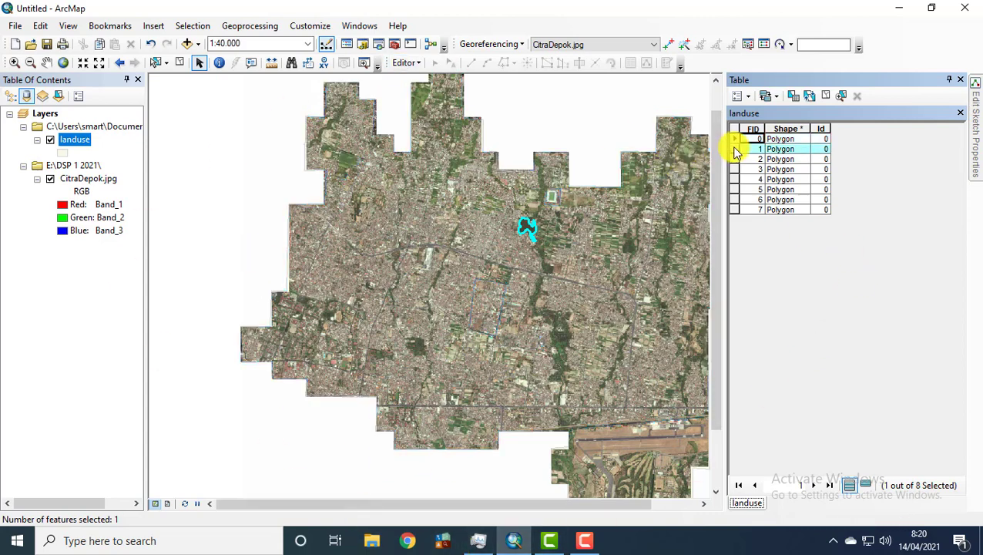
pyautogui.click(735, 160)
pyautogui.click(734, 169)
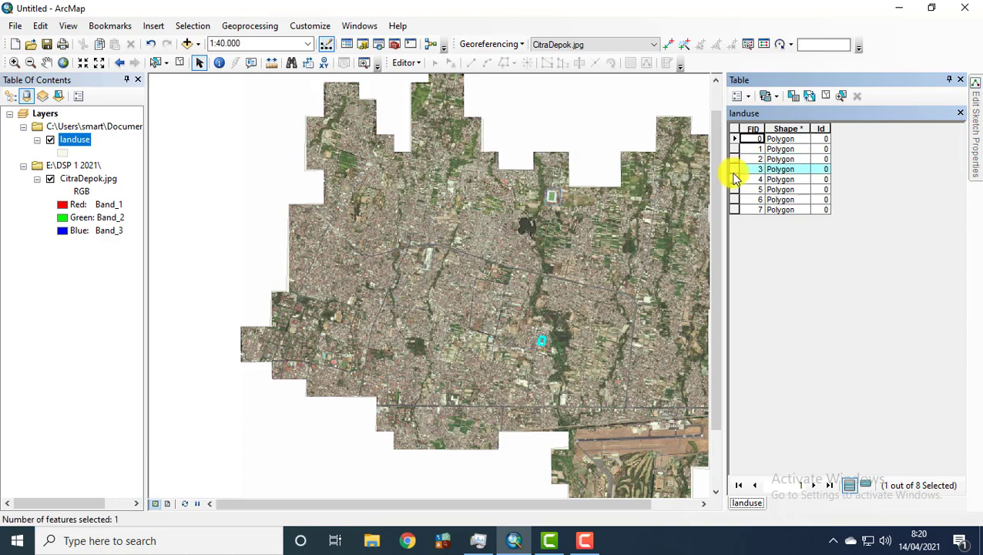
pyautogui.click(734, 180)
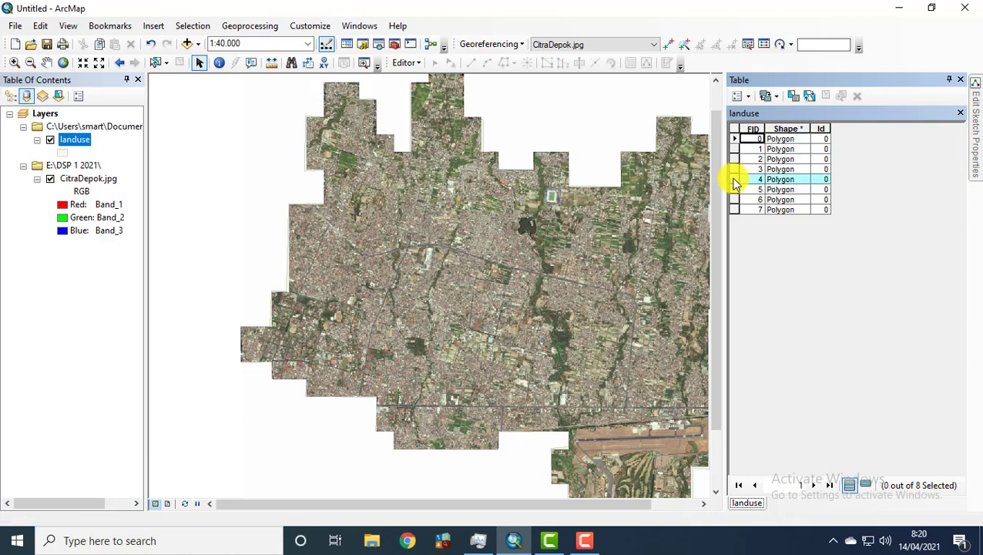
pyautogui.click(734, 189)
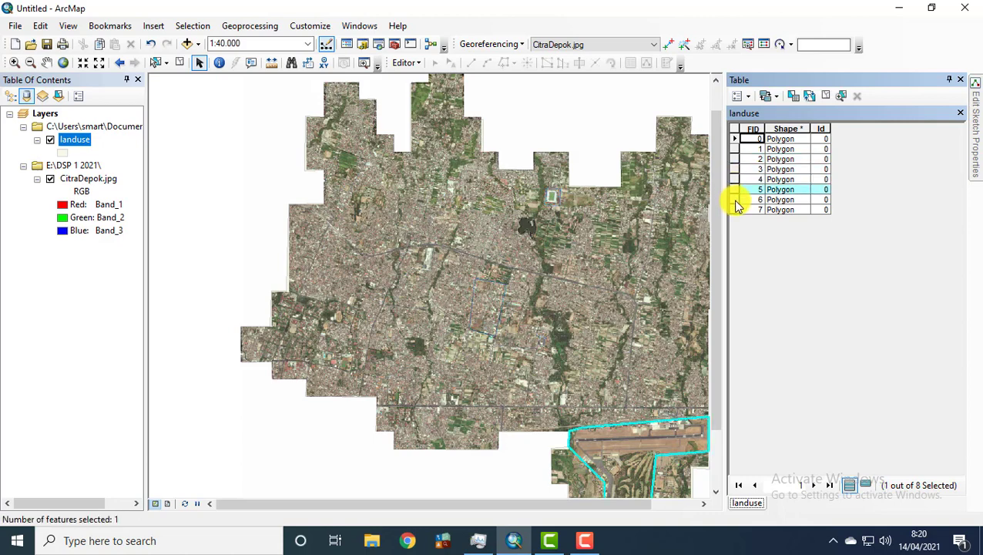
pyautogui.click(734, 200)
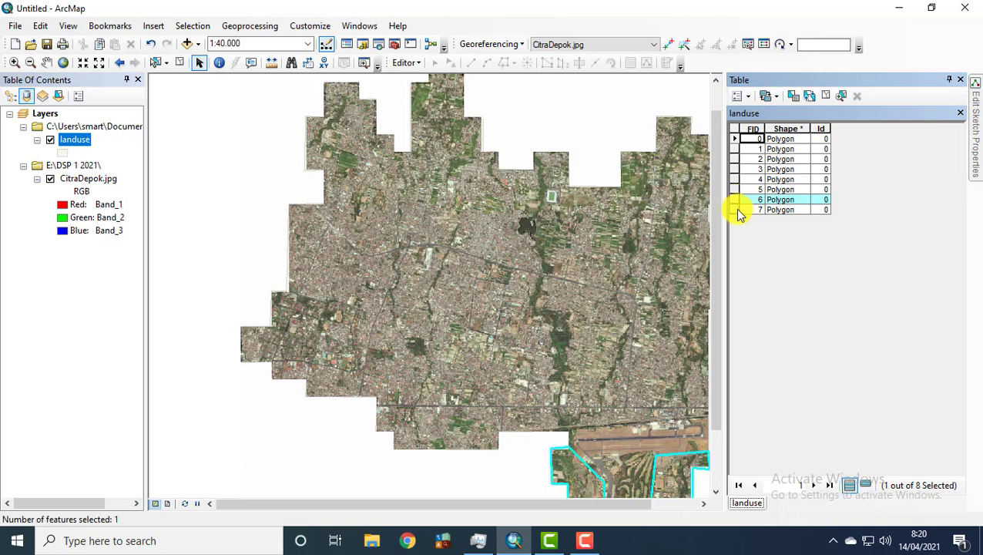
pyautogui.click(735, 211)
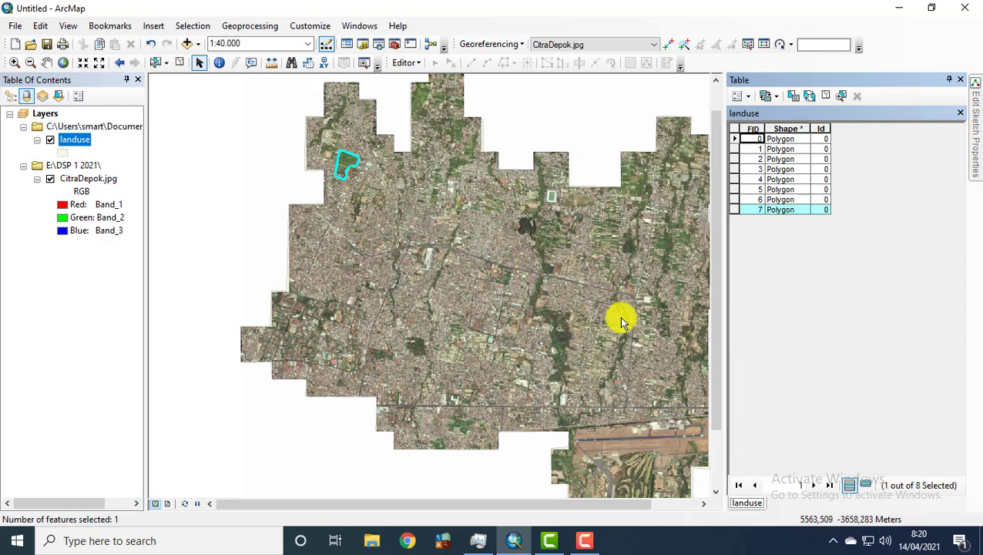
# Step: Add a text field named Keterangan to the landuse attribute table
pyautogui.moveTo(614, 323); pyautogui.dragTo(583, 343)
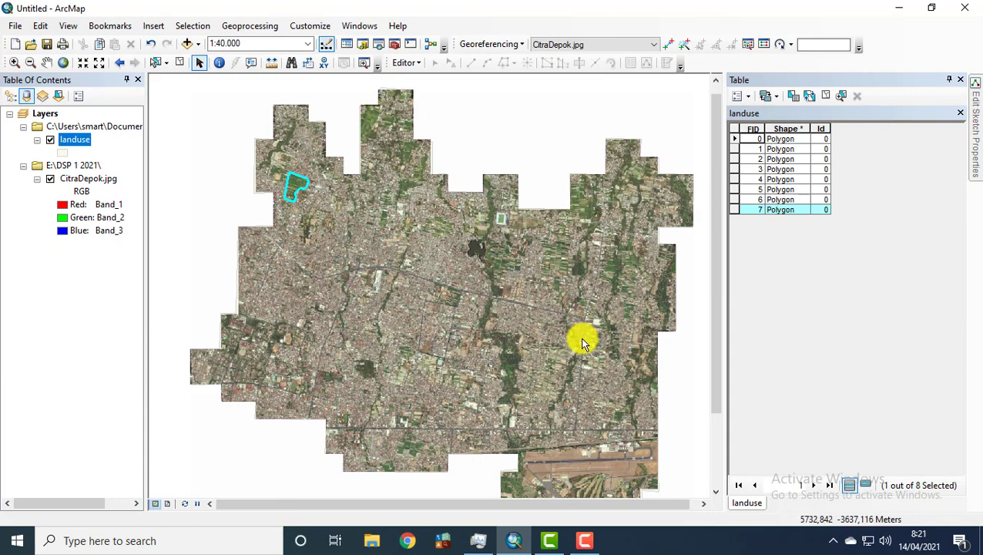
pyautogui.click(755, 99)
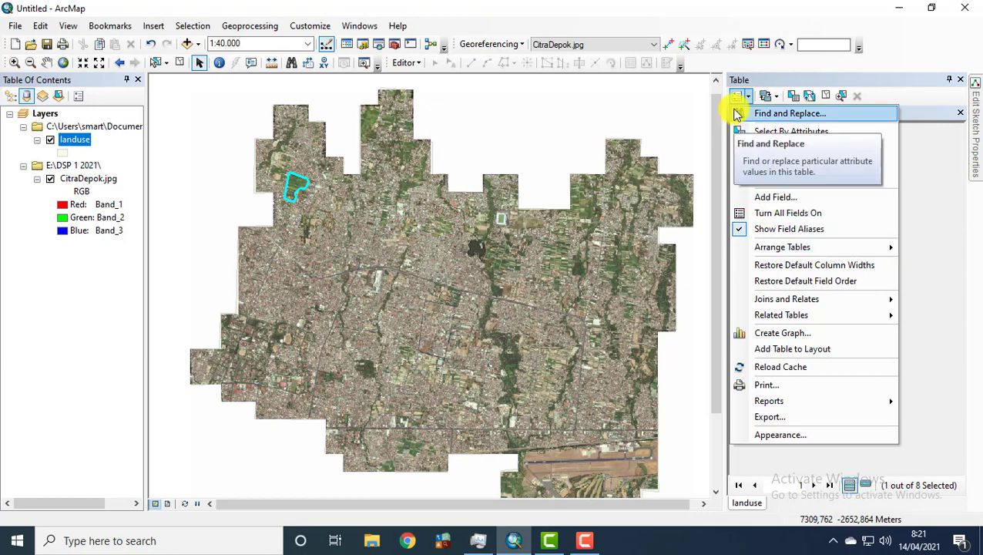
pyautogui.click(779, 198)
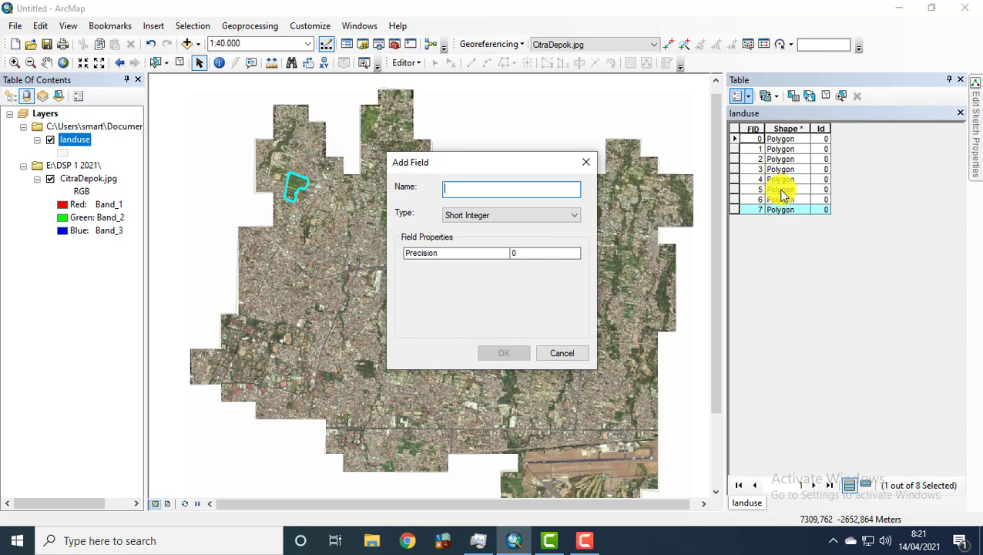
pyautogui.write('Keterangan')
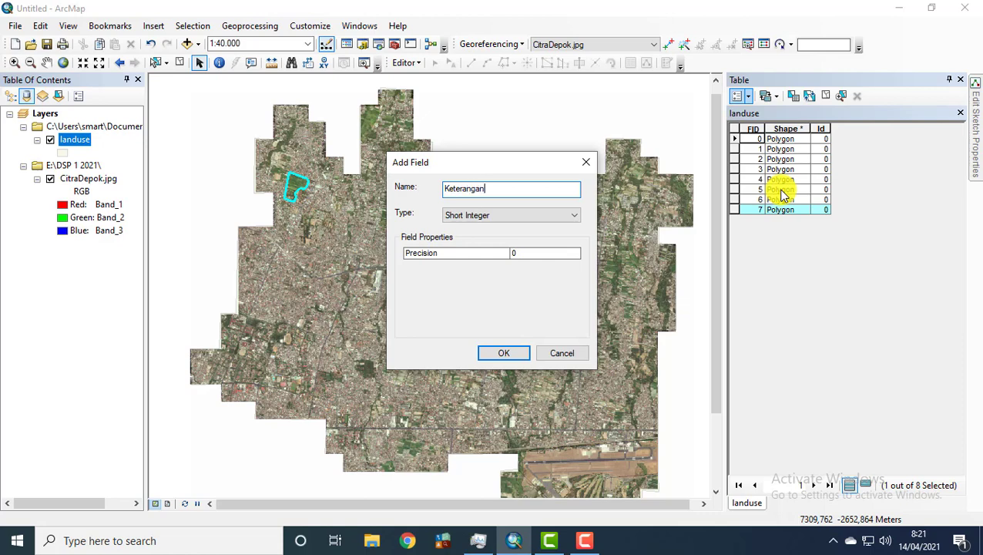
pyautogui.click(511, 216)
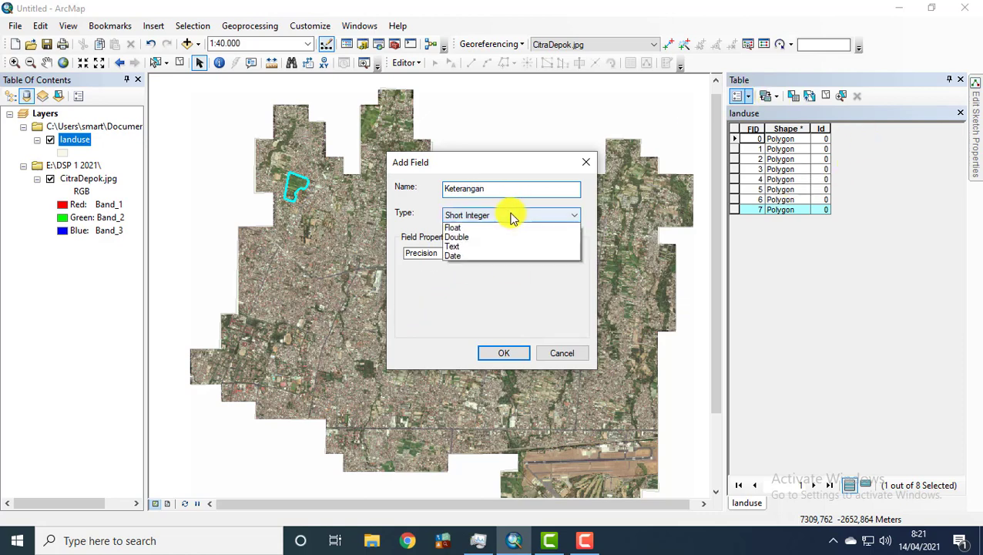
pyautogui.click(507, 266)
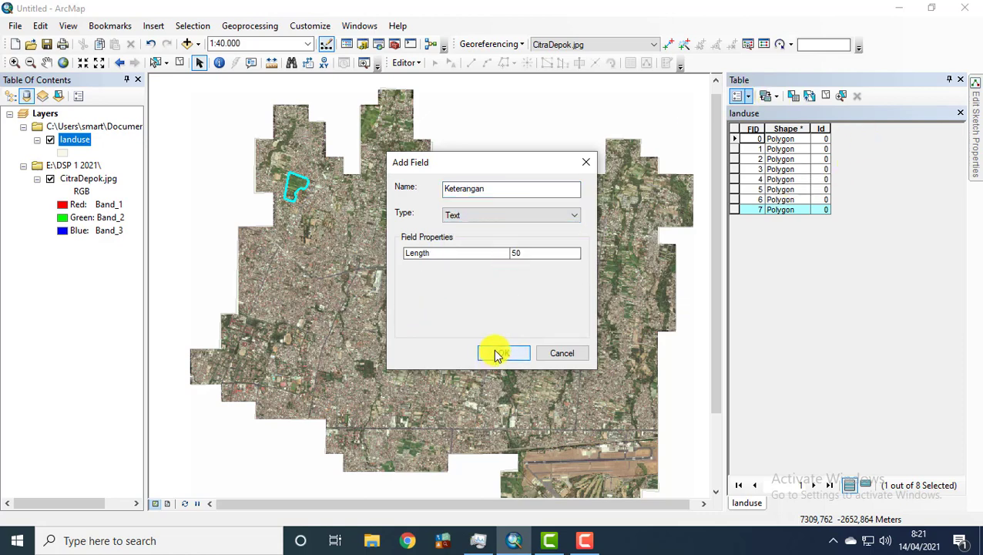
pyautogui.click(497, 355)
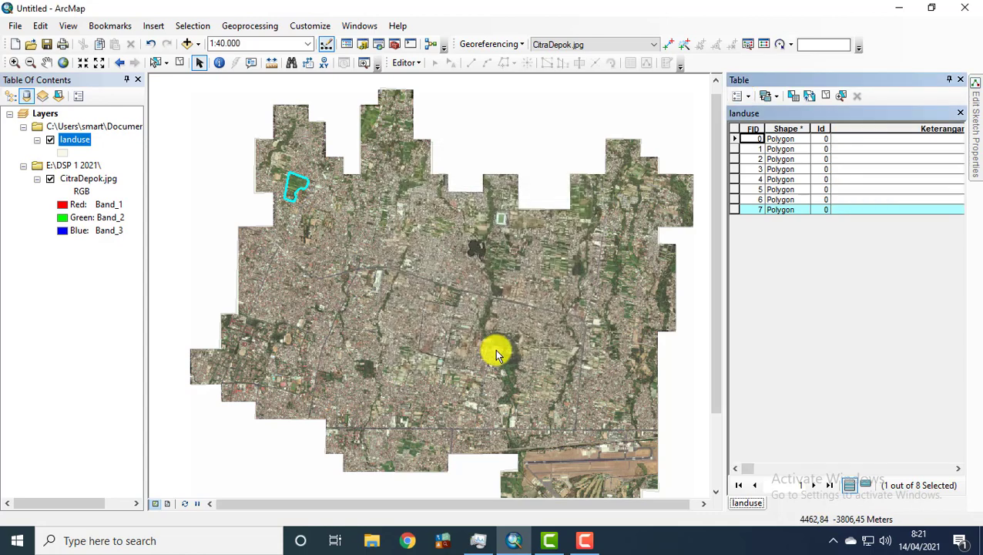
# Step: Start an editing session and set Keterangan to "Tubuh Air" for landuse record FID 1, the dark lake polygon
pyautogui.click(737, 149)
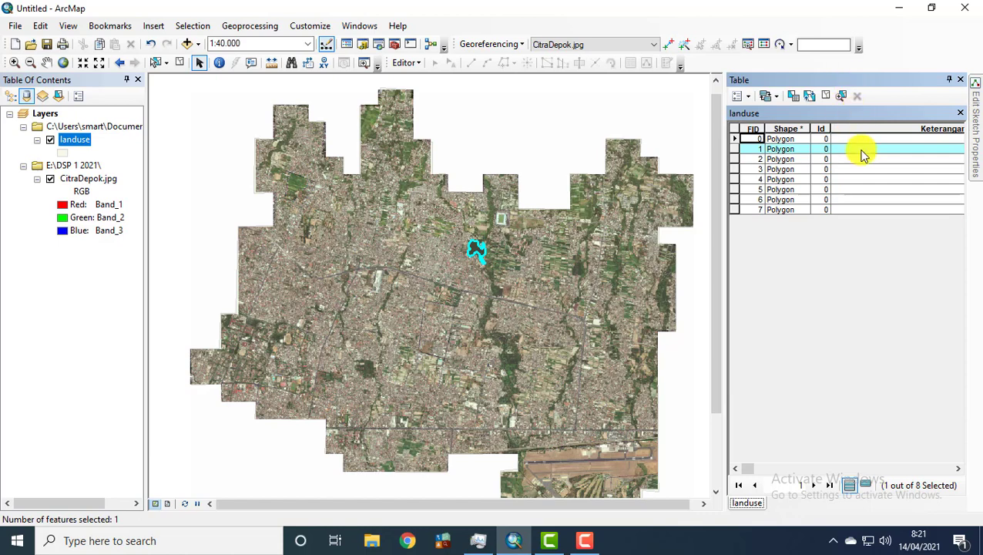
pyautogui.click(401, 65)
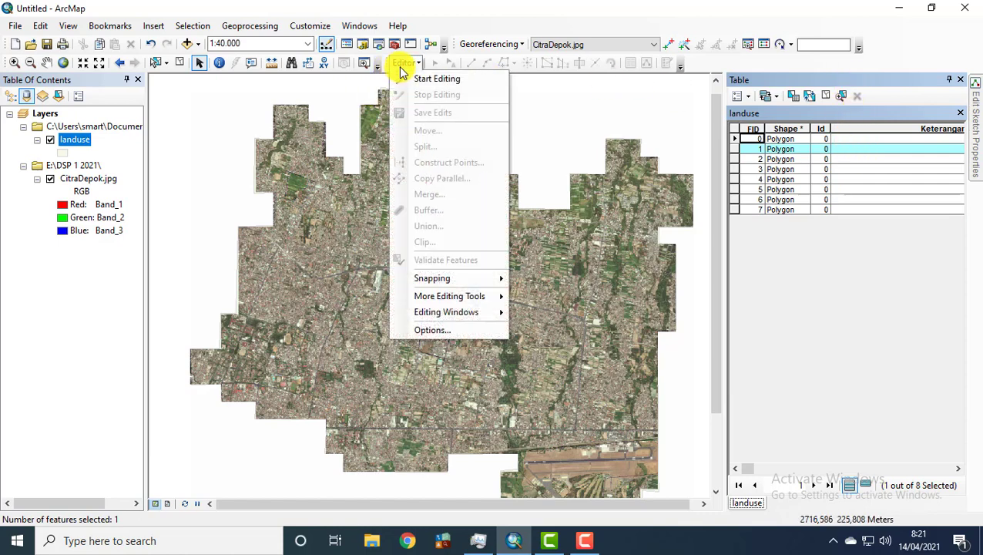
pyautogui.click(410, 79)
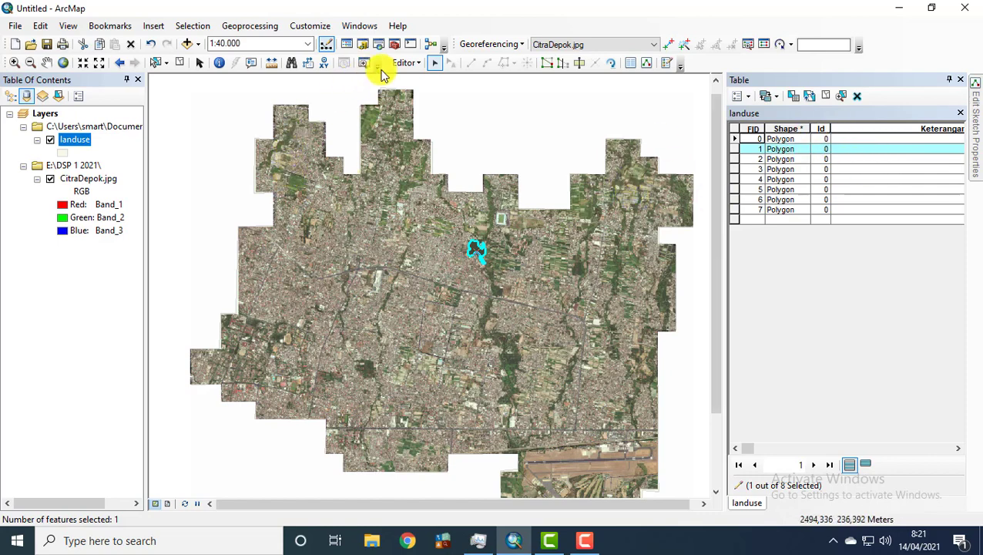
pyautogui.click(866, 151)
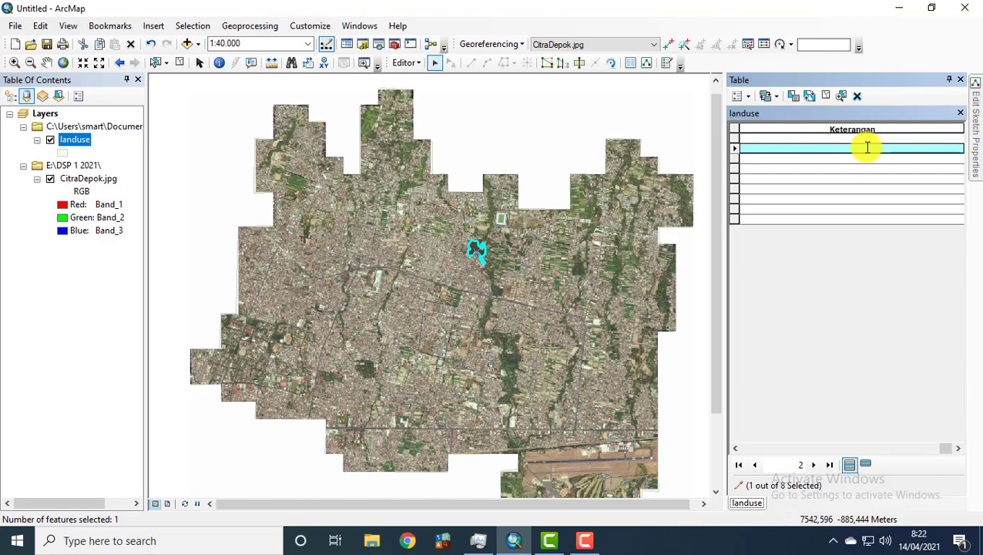
pyautogui.write('Tubuh Air')
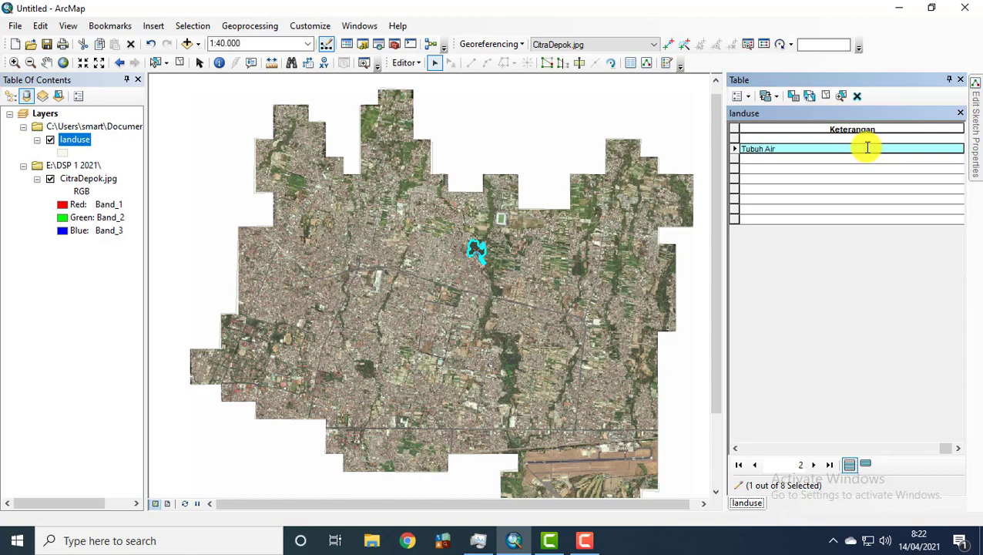
# Step: Set Keterangan to "RTH" for landuse record FID 2 and "Kawasan Pendidikan" for record FID 3
pyautogui.click(735, 158)
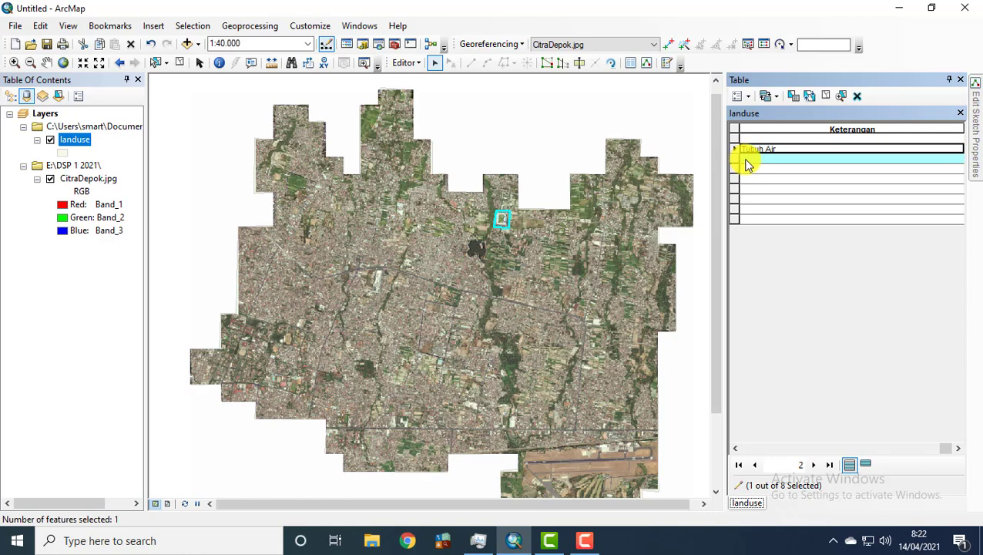
pyautogui.click(760, 160)
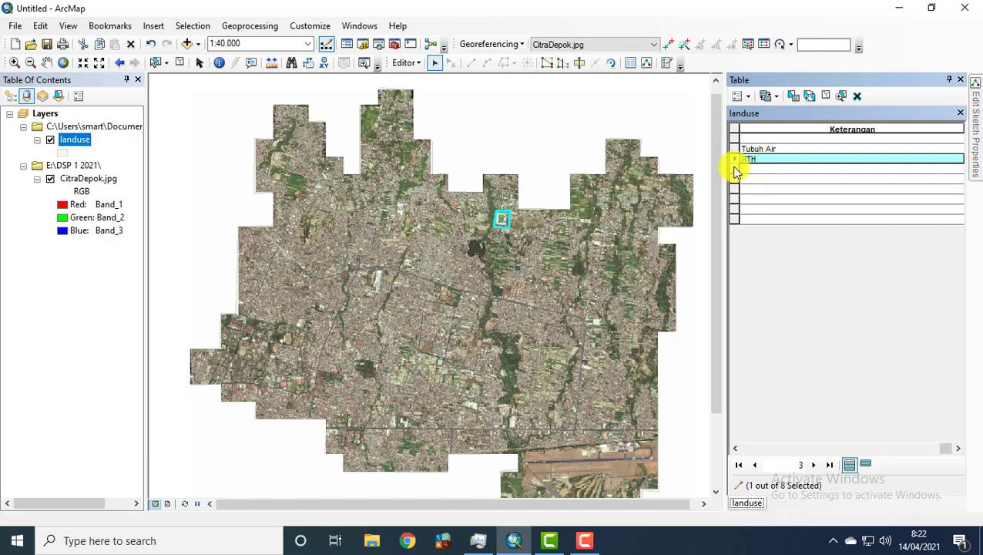
pyautogui.click(735, 170)
pyautogui.click(774, 171)
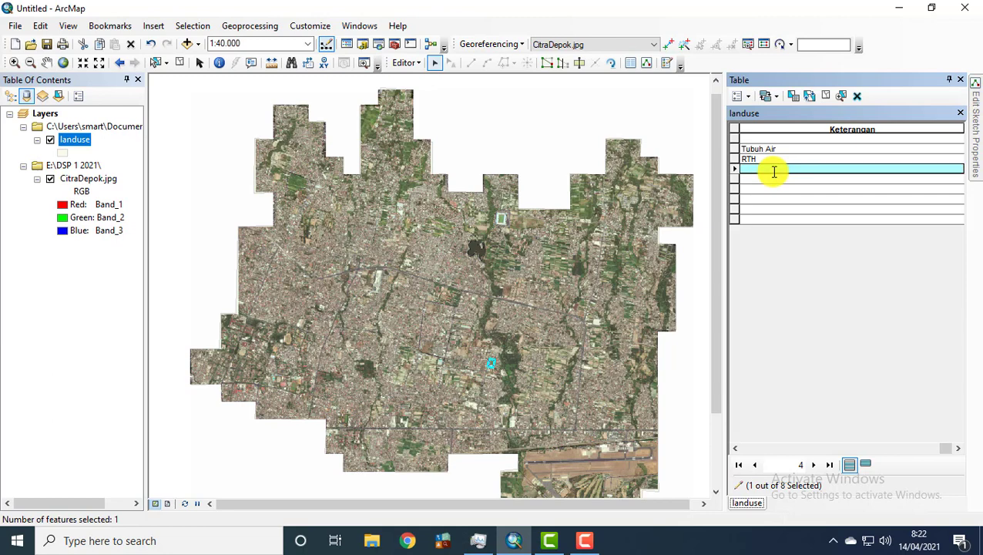
pyautogui.write('Kawasan Pendidikan')
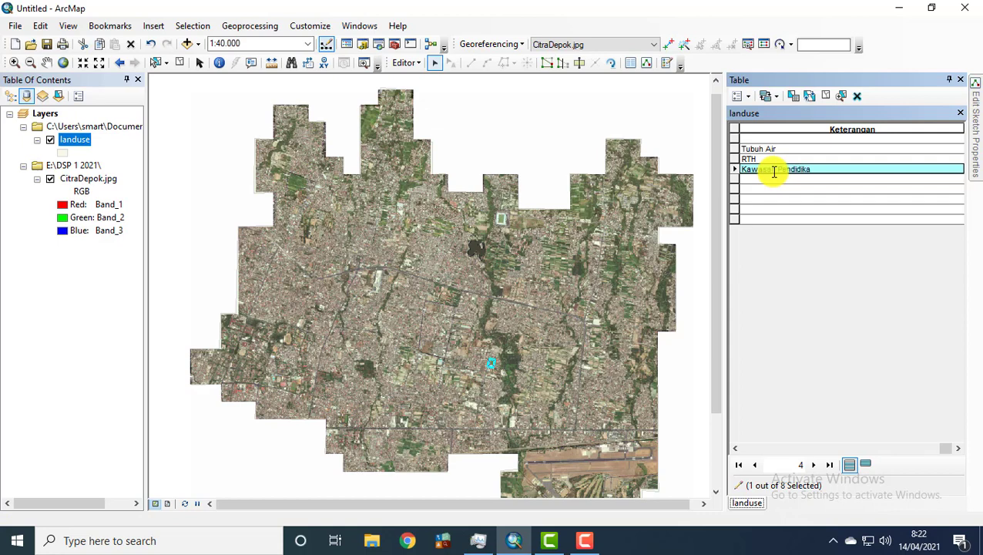
# Step: Set Keterangan to "Permukiman" for landuse record FID 4 and "Bandara" for the airport polygon, record FID 5
pyautogui.click(737, 182)
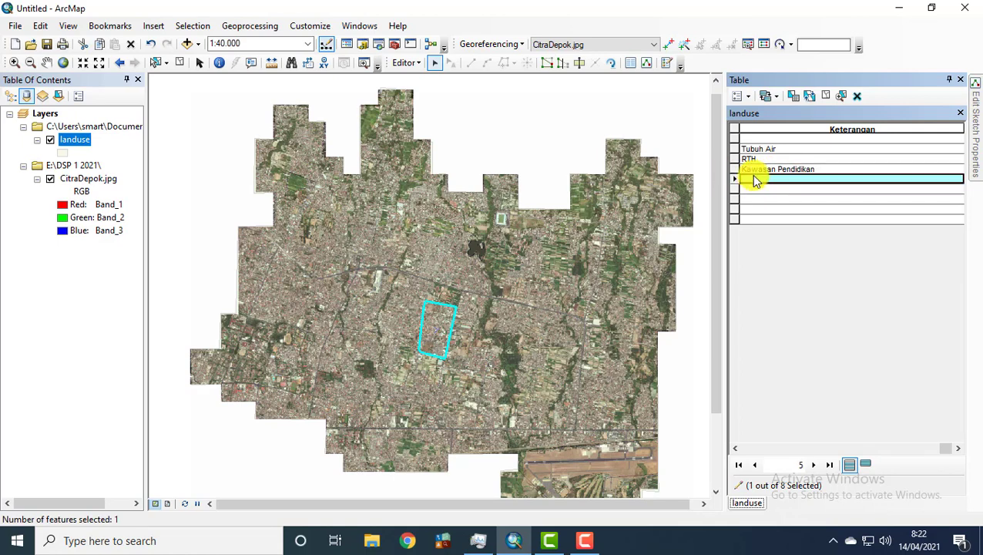
pyautogui.click(754, 178)
pyautogui.write('Permukiman')
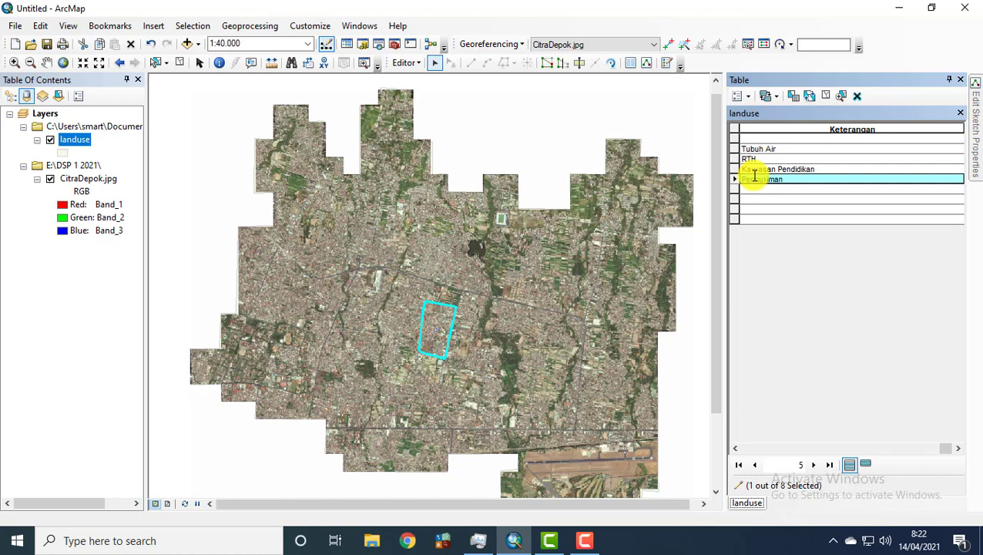
pyautogui.click(734, 193)
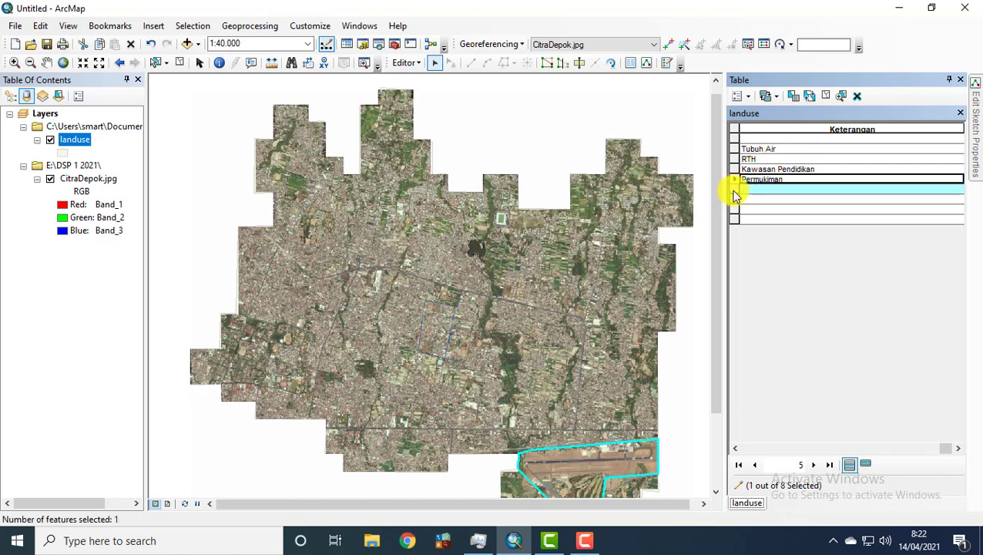
pyautogui.click(758, 192)
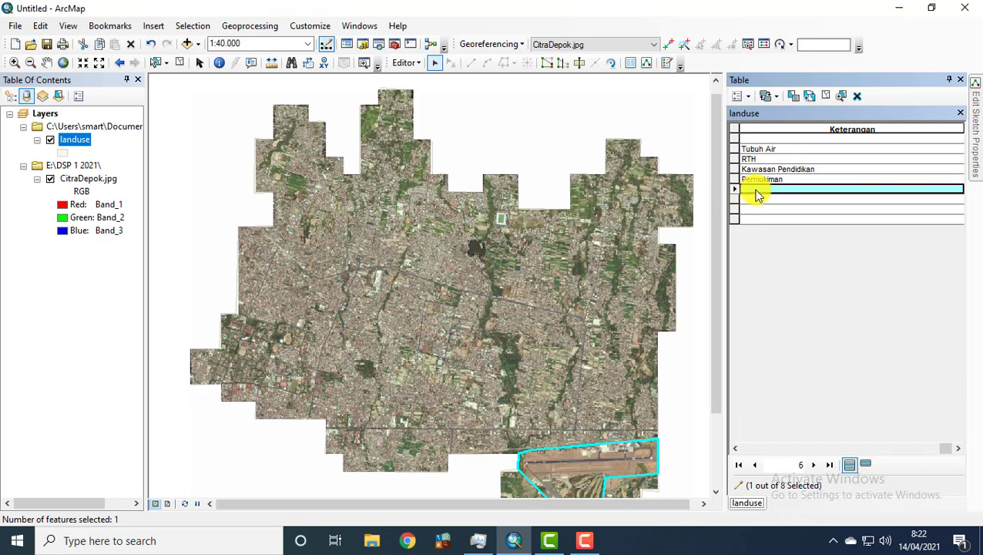
pyautogui.write('B')
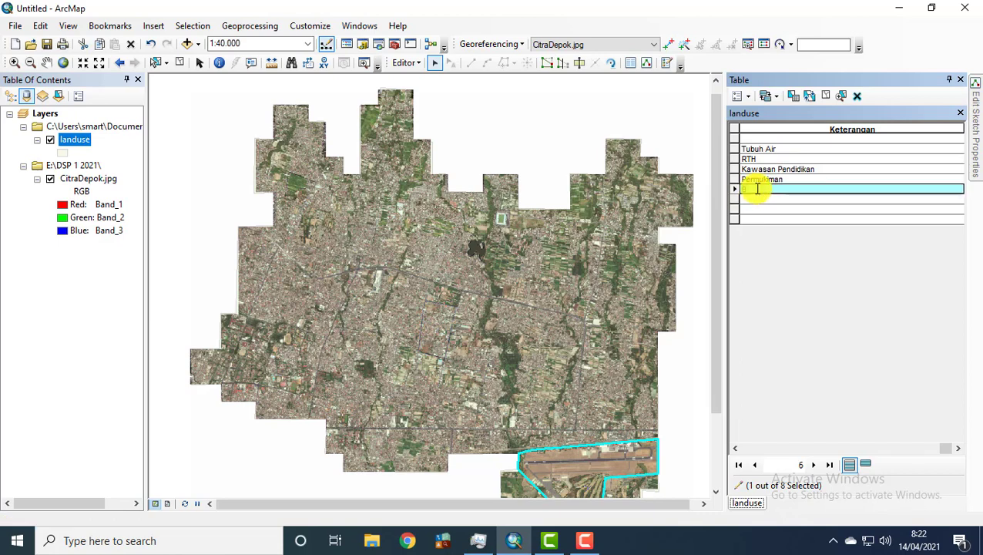
pyautogui.write('andara')
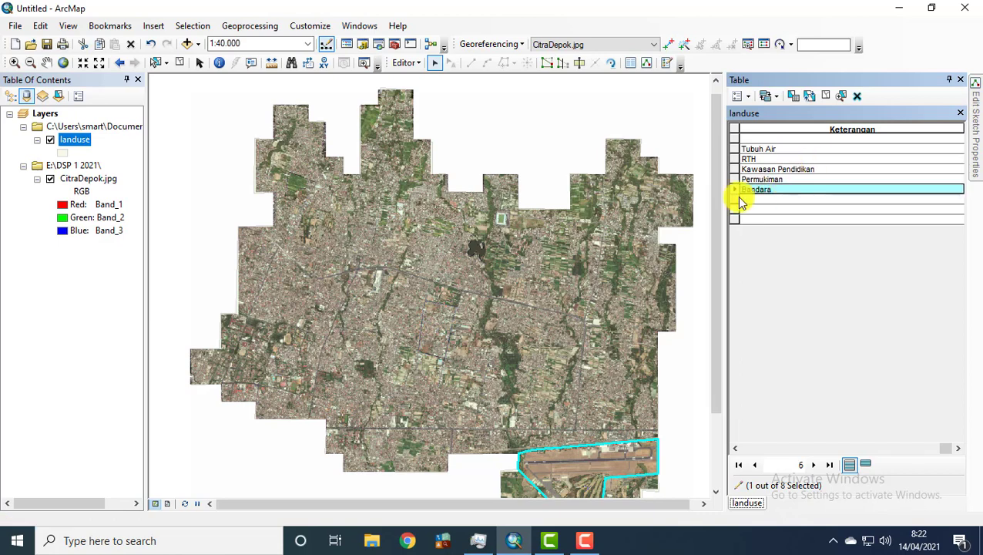
# Step: Check the polygon of landuse record FID 6 around the airport on the map and set its Keterangan to "Perumahan"
pyautogui.click(755, 202)
pyautogui.click(753, 199)
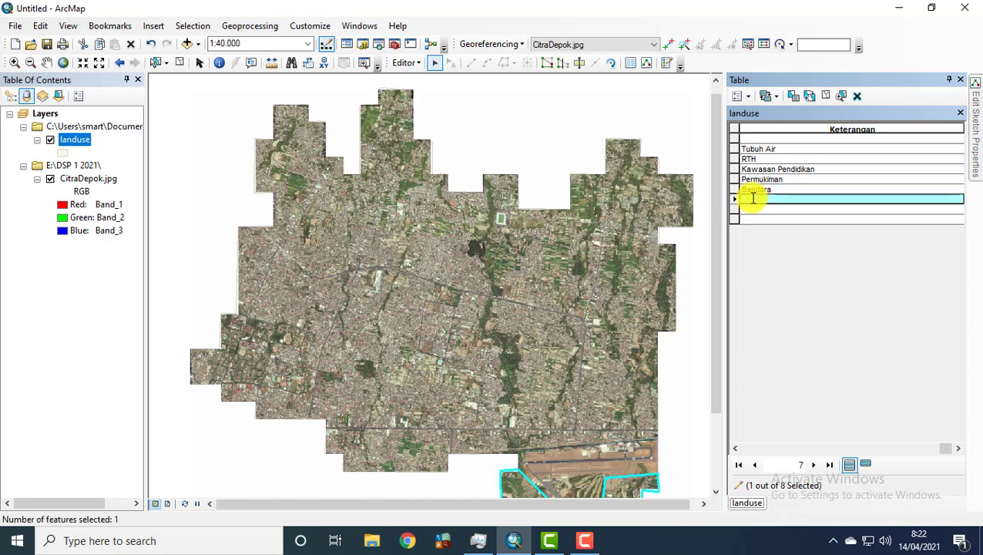
pyautogui.write('B')
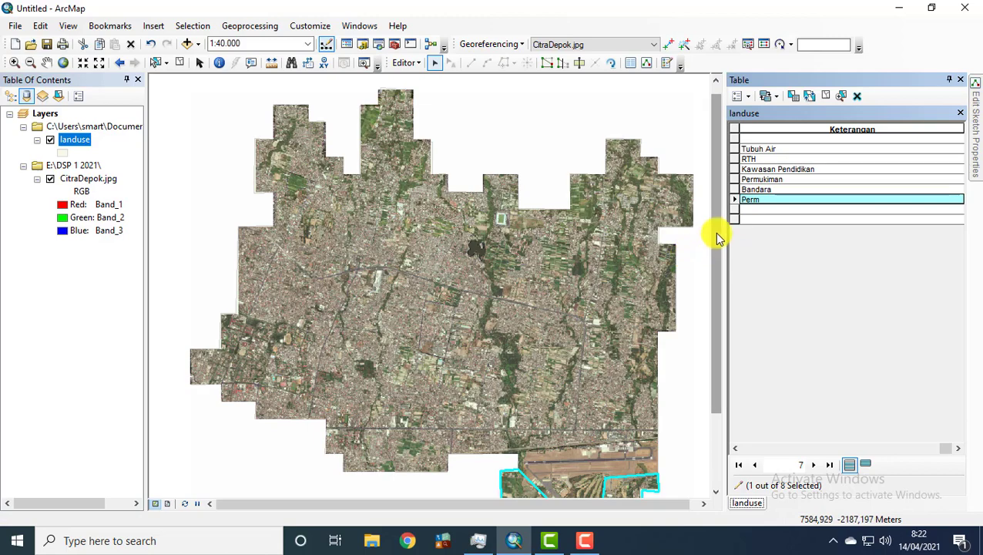
pyautogui.moveTo(716, 235); pyautogui.dragTo(708, 307)
pyautogui.scroll(-4, 619, 470)
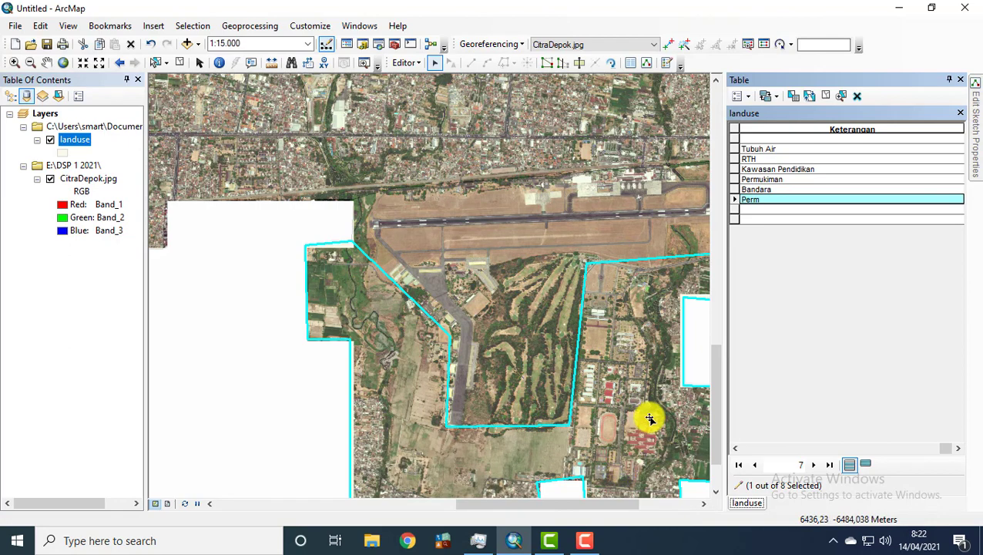
pyautogui.click(760, 202)
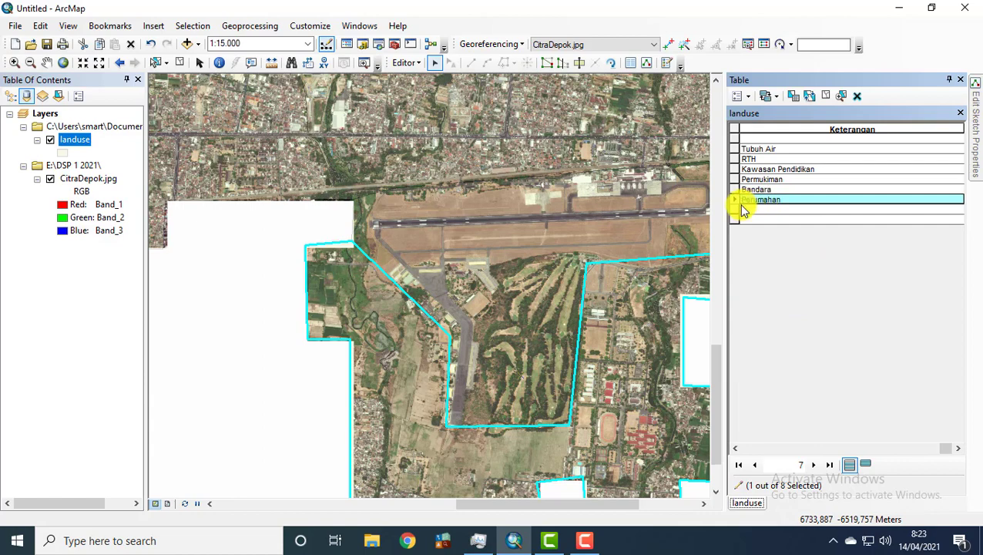
# Step: Set Keterangan to "Persawahan" for landuse record FID 7, the northwest rice field polygon
pyautogui.click(733, 209)
pyautogui.scroll(4, 613, 212)
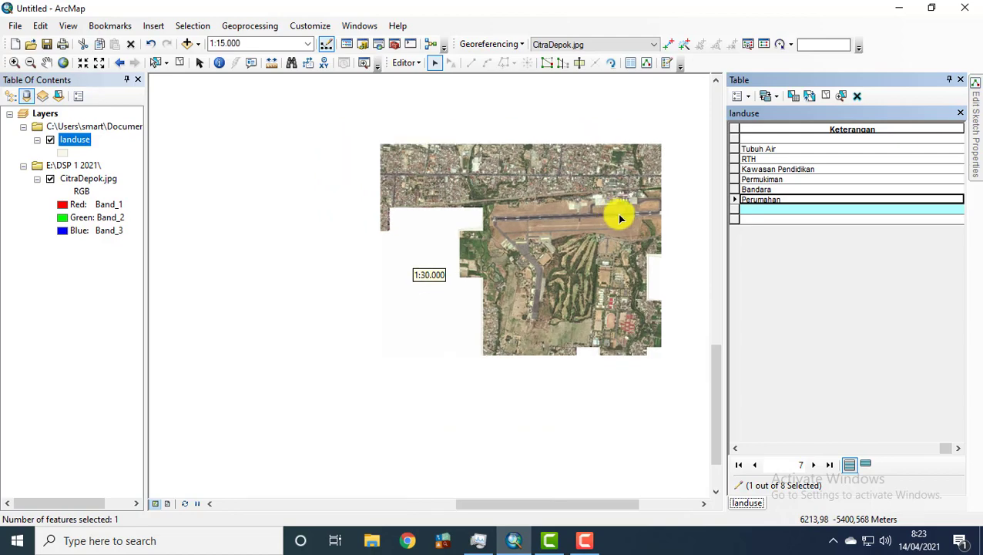
pyautogui.moveTo(549, 221); pyautogui.dragTo(597, 382)
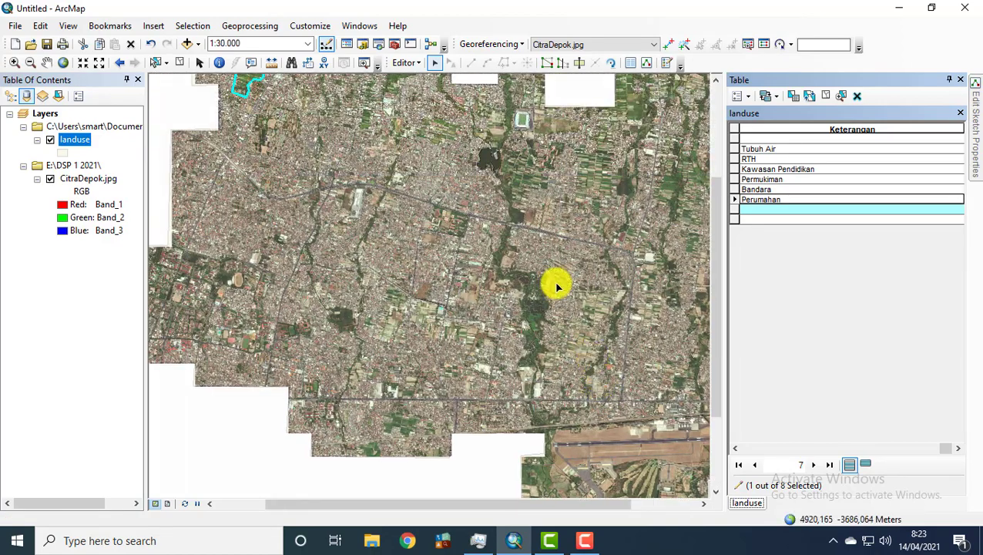
pyautogui.click(783, 208)
pyautogui.write('P')
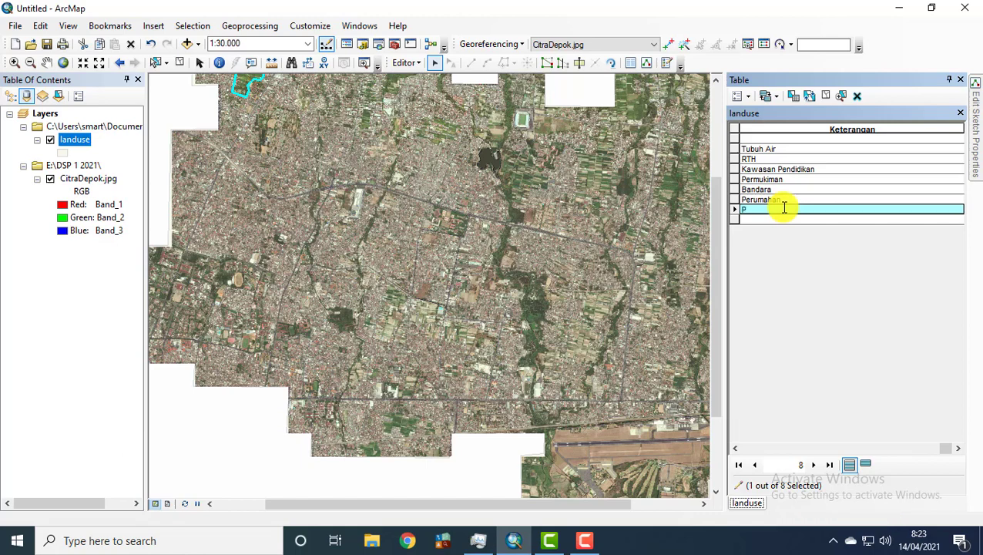
pyautogui.write('ersawahan')
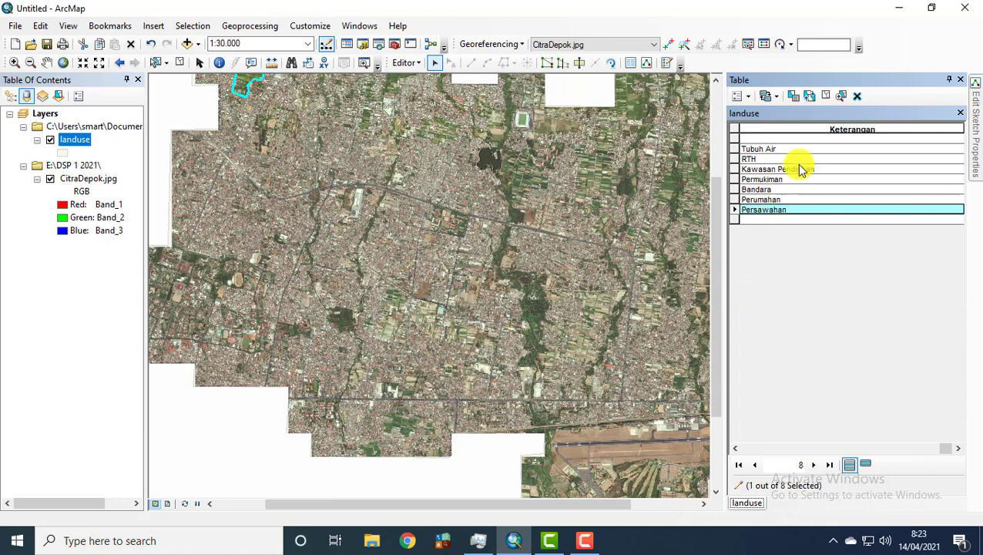
# Step: Stop the editing session with the landuse edits saved and close the attribute table
pyautogui.click(408, 62)
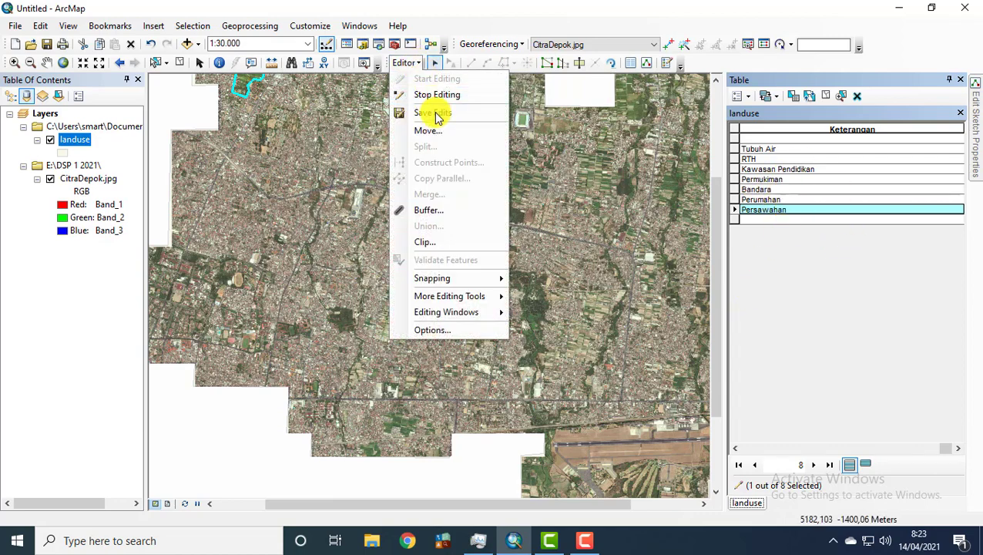
pyautogui.click(435, 94)
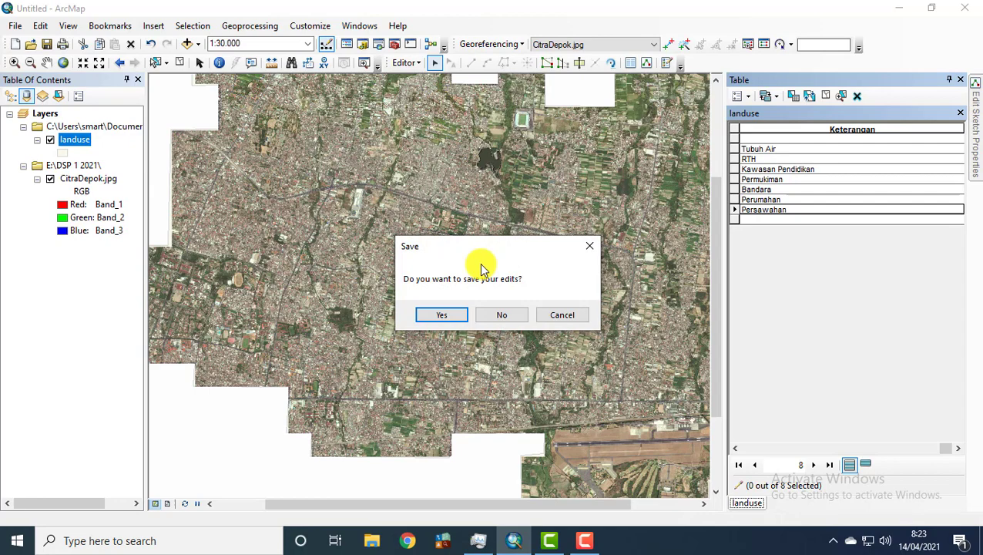
pyautogui.click(441, 316)
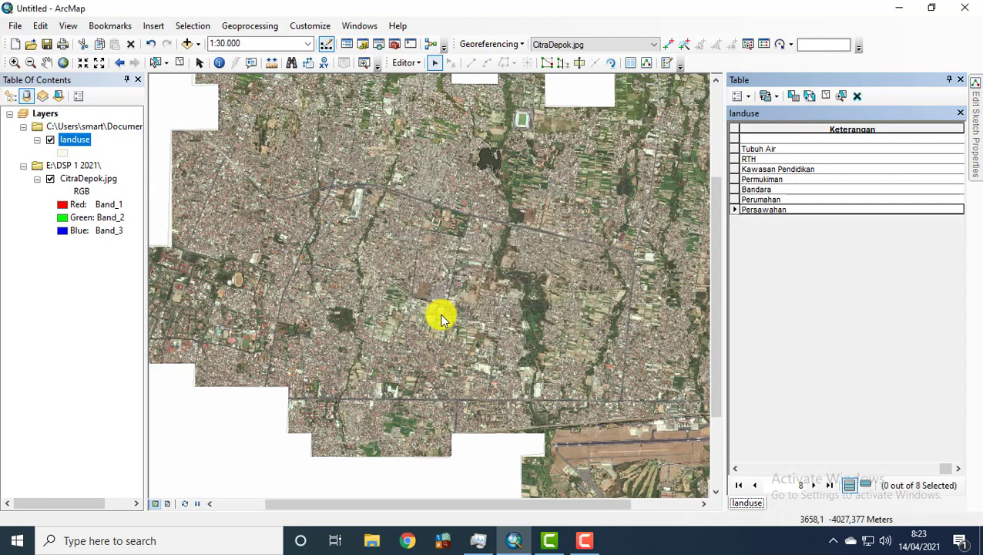
pyautogui.click(960, 80)
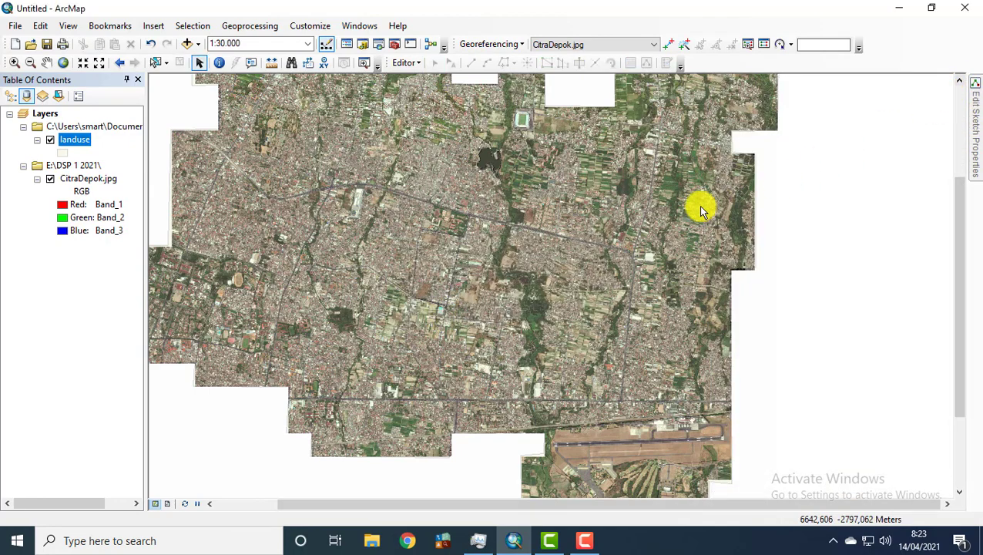
pyautogui.scroll(-1, 537, 276)
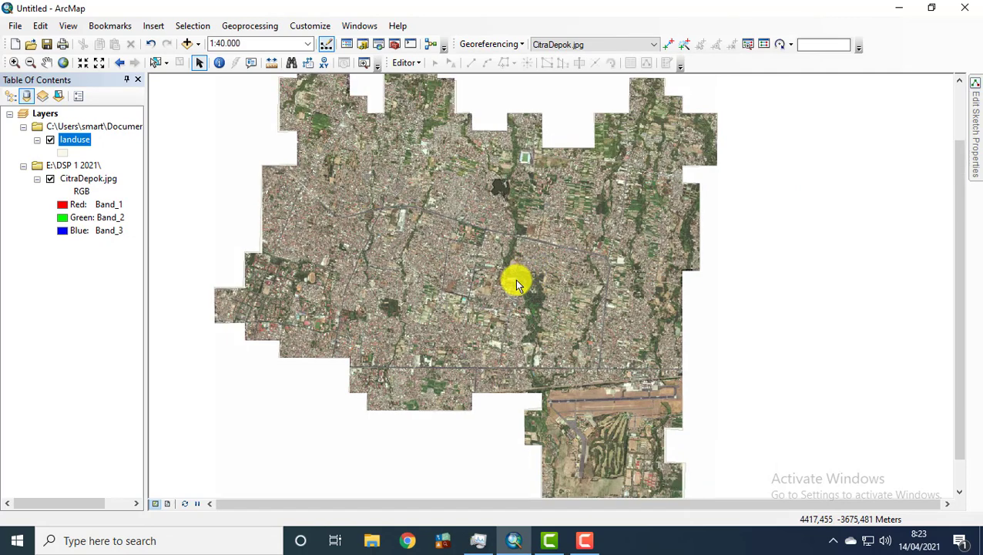
# Step: Symbolize the landuse layer by unique values of the Keterangan field, adding all values and switching off <all other values>
pyautogui.rightClick(78, 141)
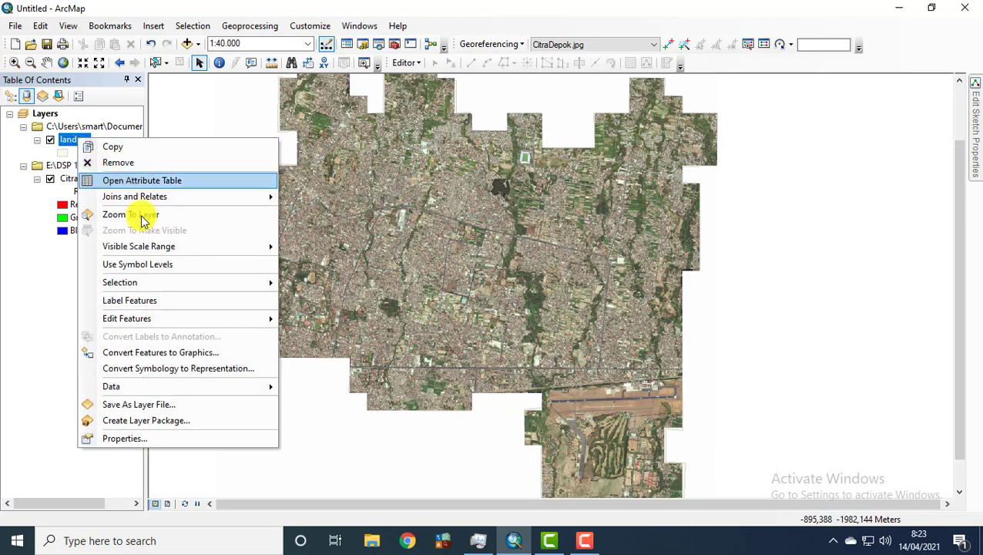
pyautogui.click(182, 440)
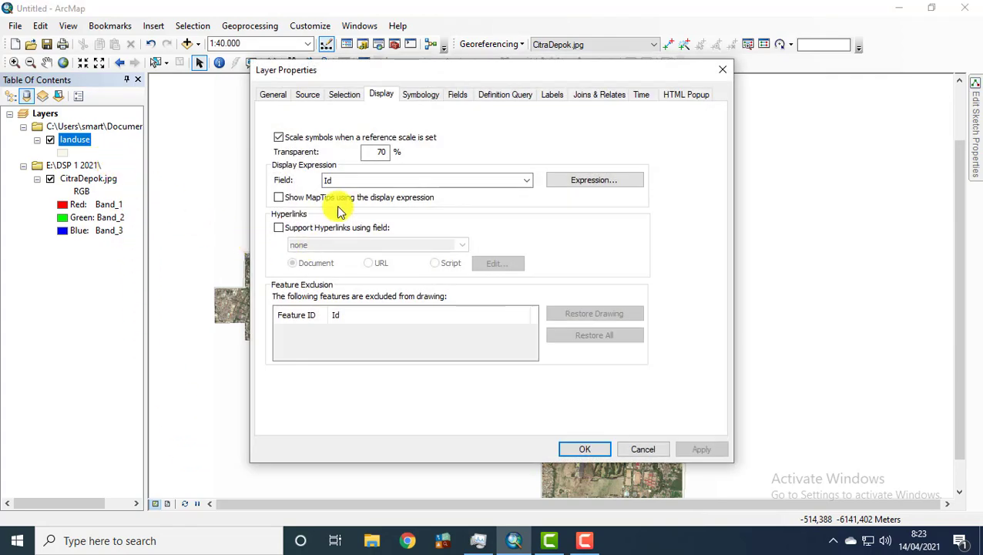
pyautogui.click(424, 94)
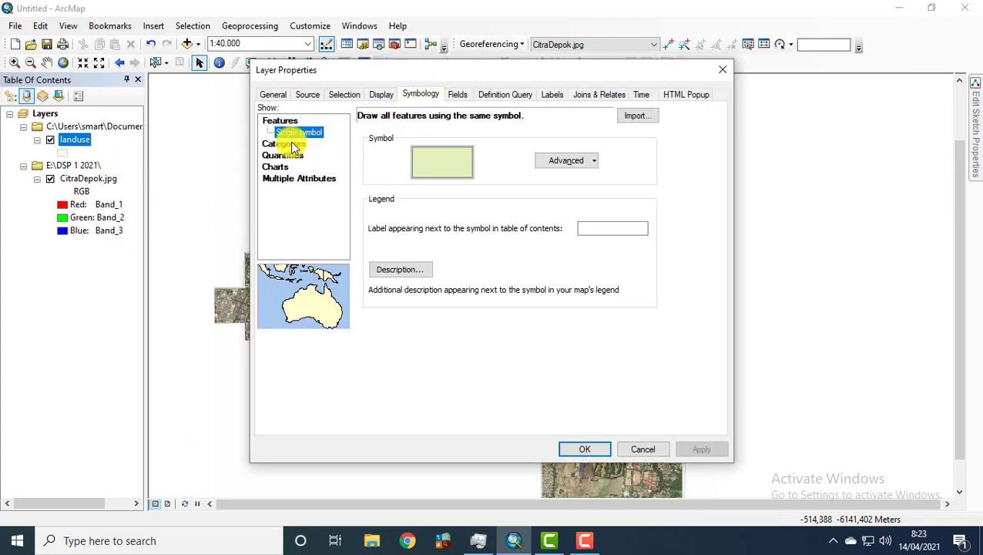
pyautogui.click(293, 145)
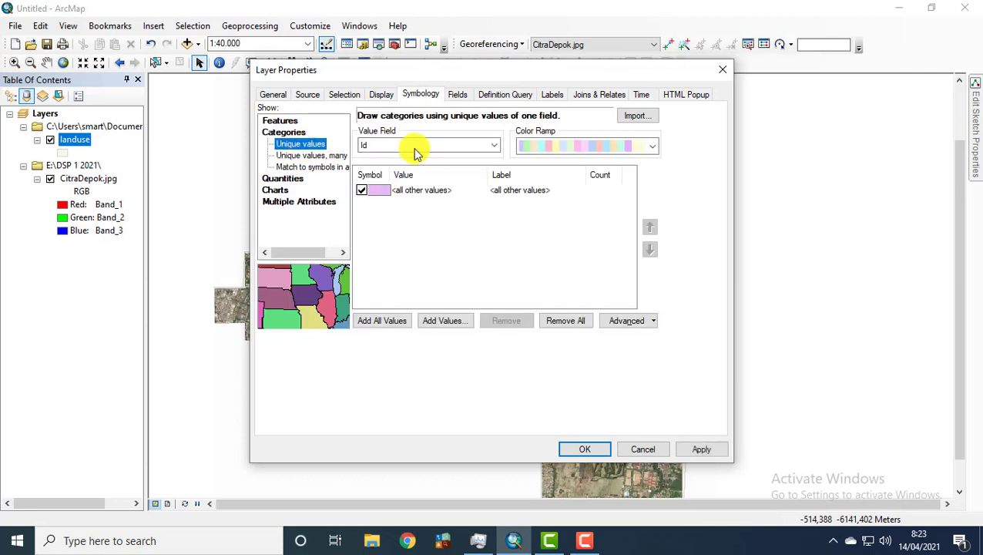
pyautogui.click(412, 147)
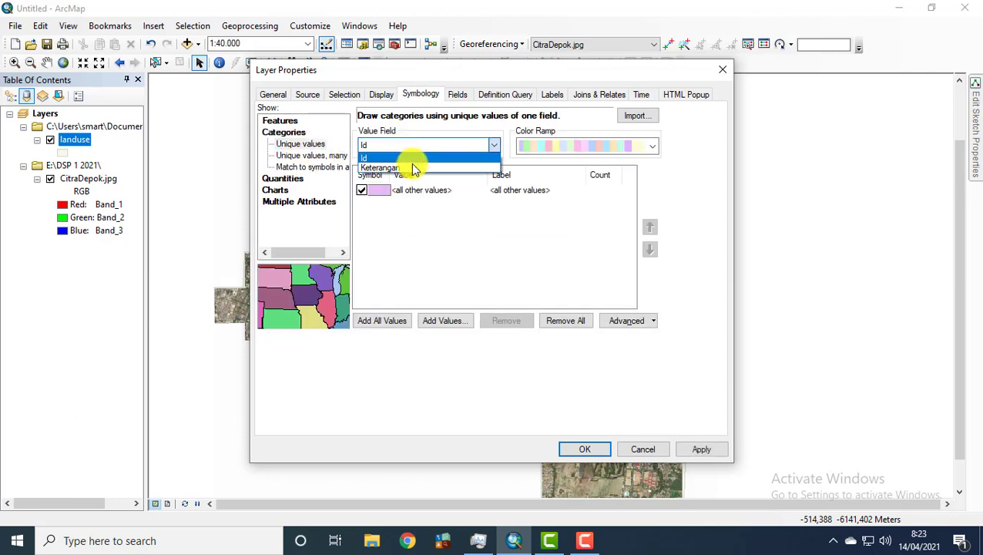
pyautogui.click(416, 167)
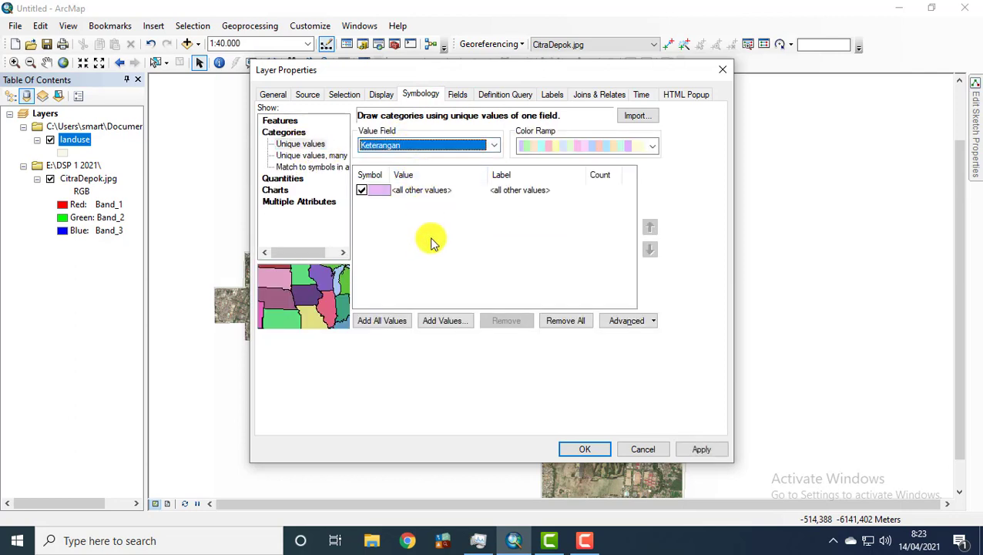
pyautogui.click(362, 190)
pyautogui.click(385, 321)
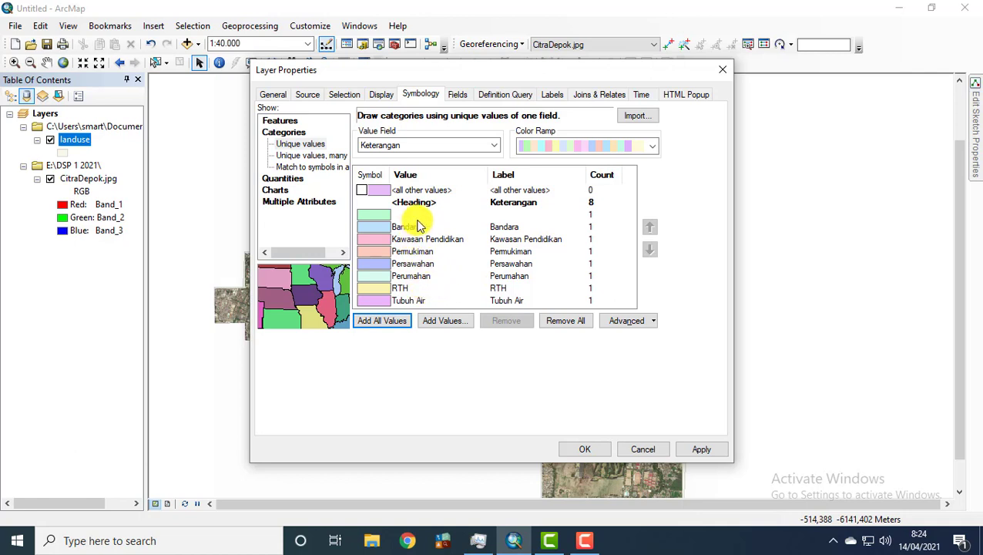
# Step: Switch to Chrome, search the web for "sni warna peta" and download the SNI 6502.3-2010 map specification PDF
pyautogui.click(408, 540)
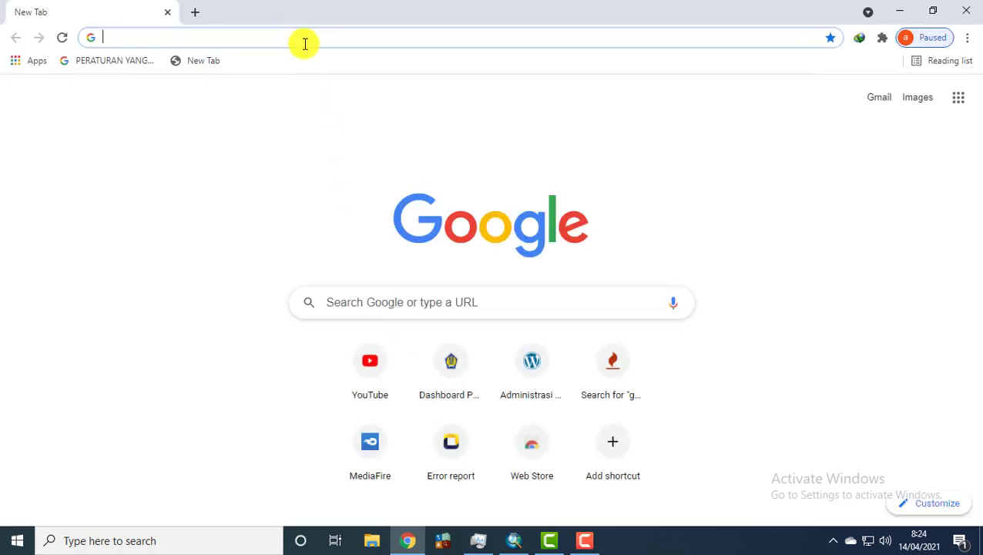
pyautogui.click(305, 43)
pyautogui.write('sni')
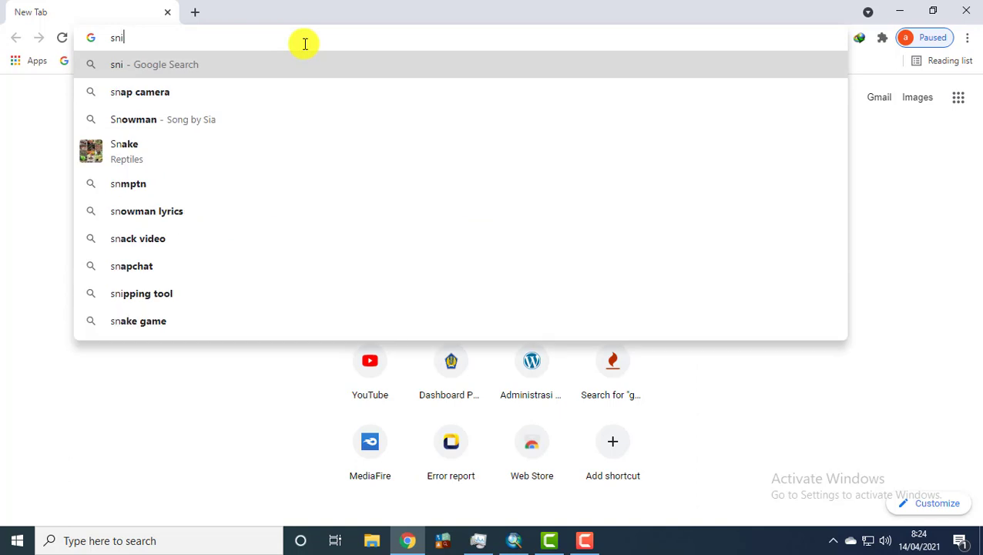
pyautogui.write(' warna')
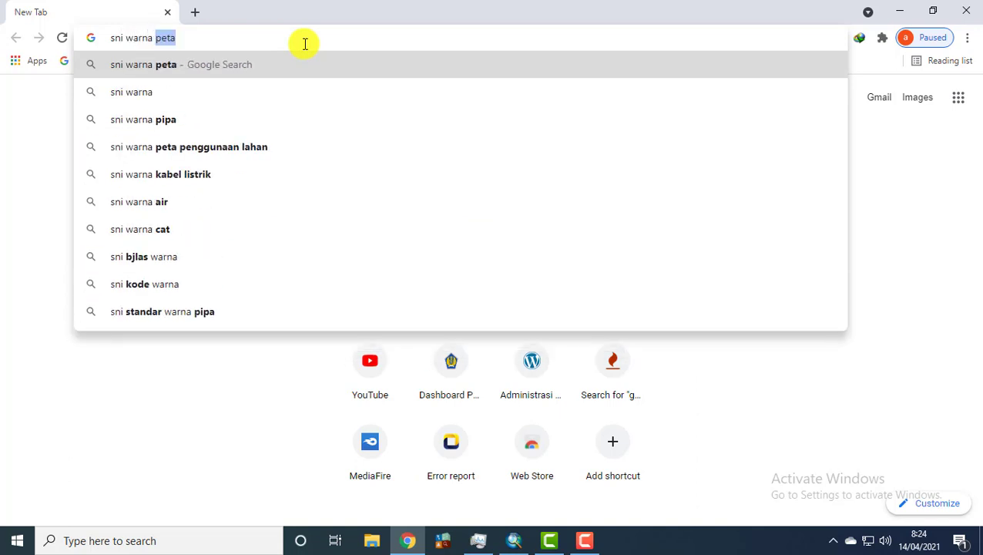
pyautogui.press('Return')
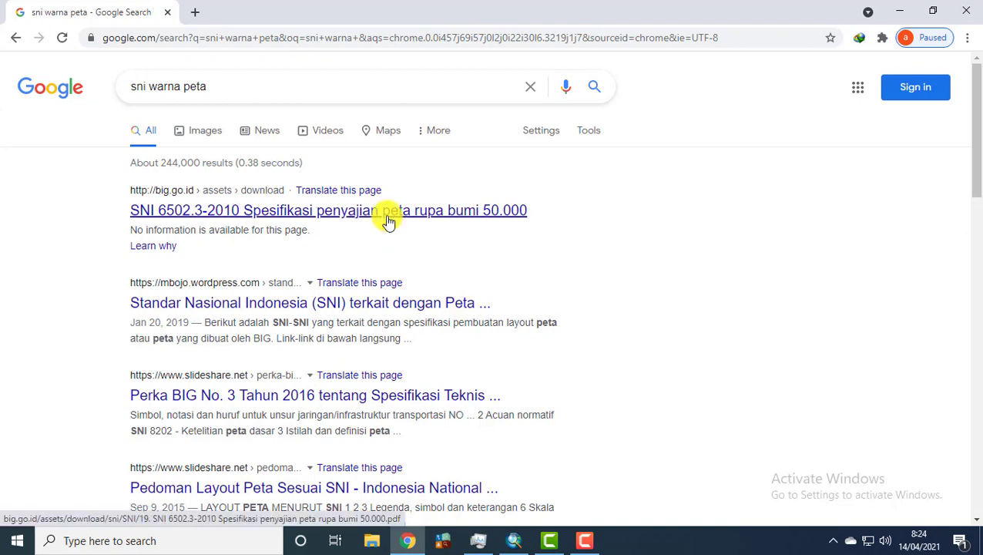
pyautogui.click(388, 220)
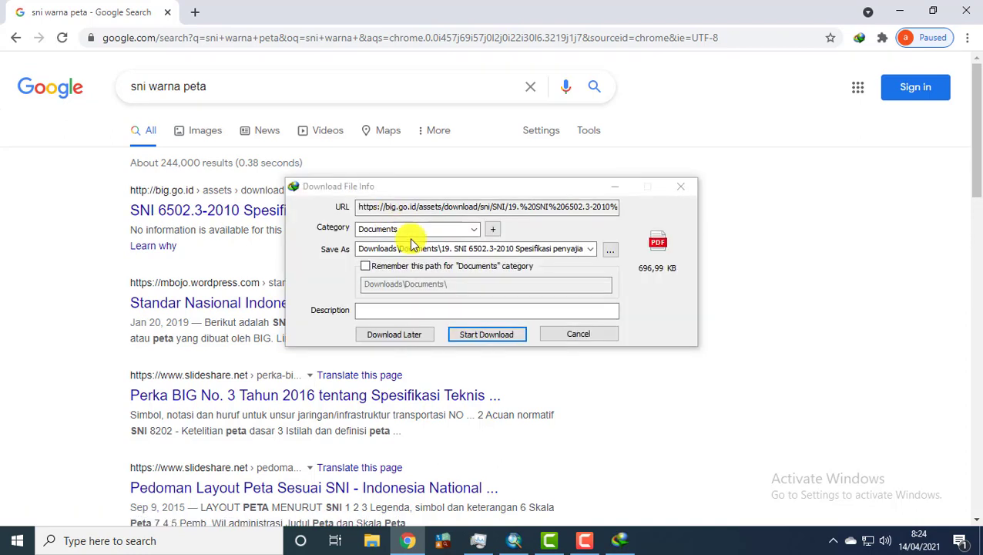
pyautogui.click(480, 334)
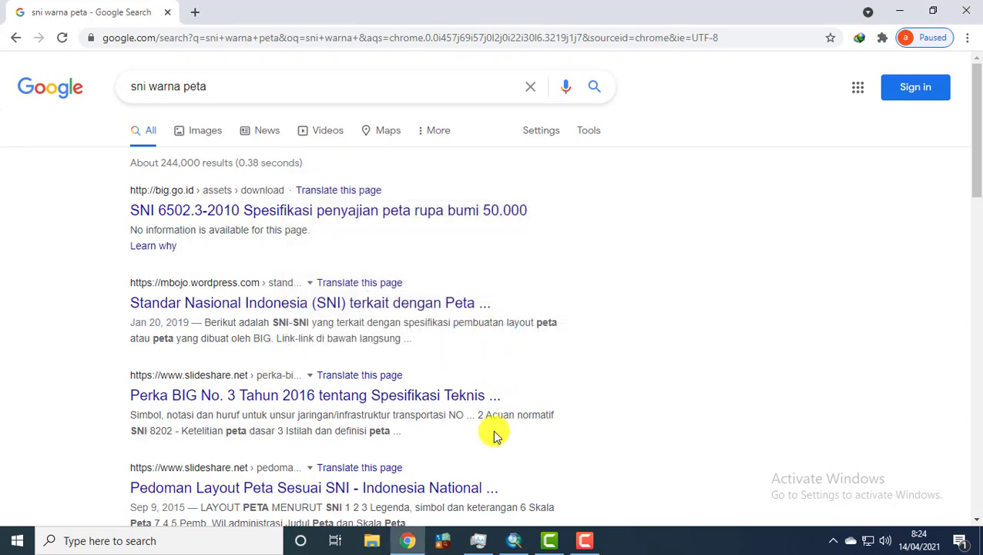
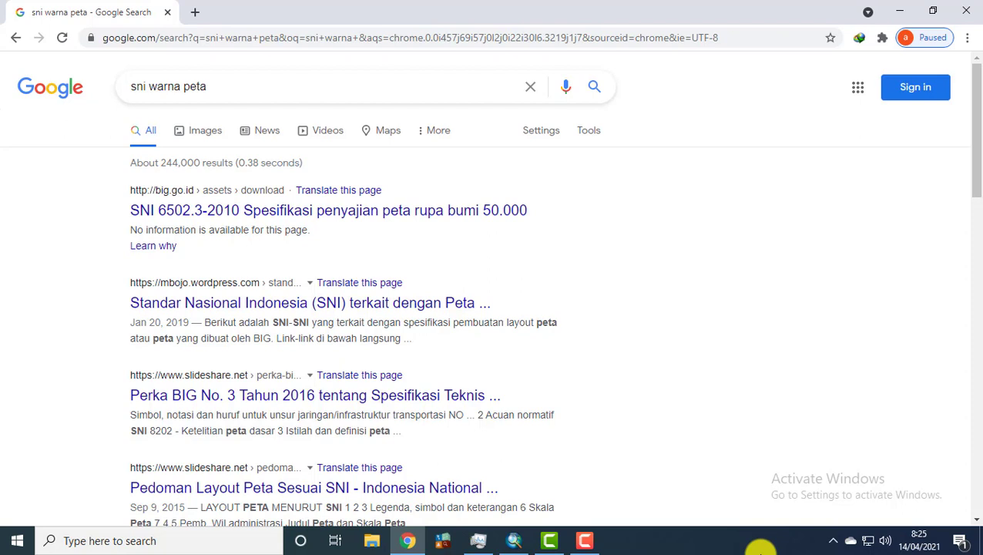
# Step: Open the SNI 6502.3-2010 PDF from the Documents folder inside Downloads in File Explorer
pyautogui.click(377, 542)
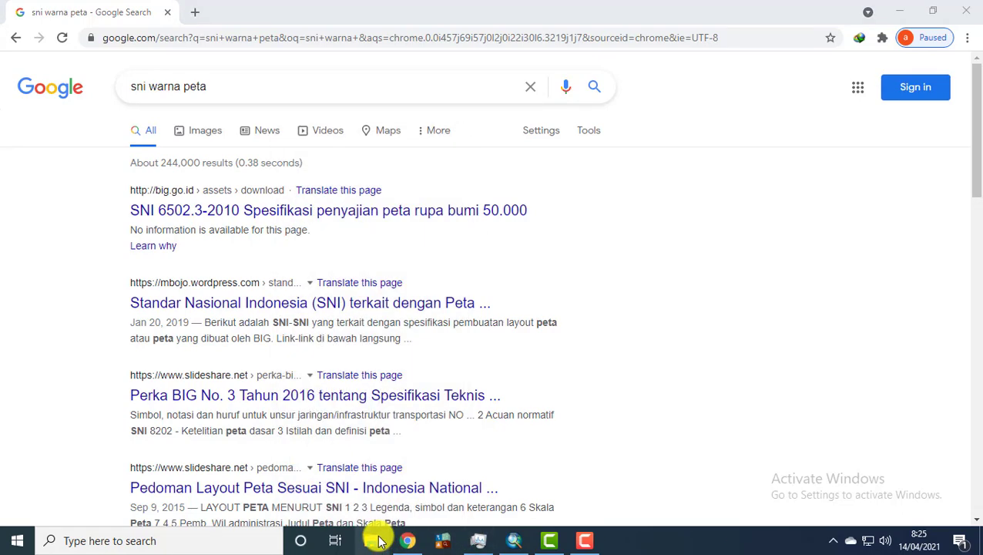
pyautogui.click(378, 542)
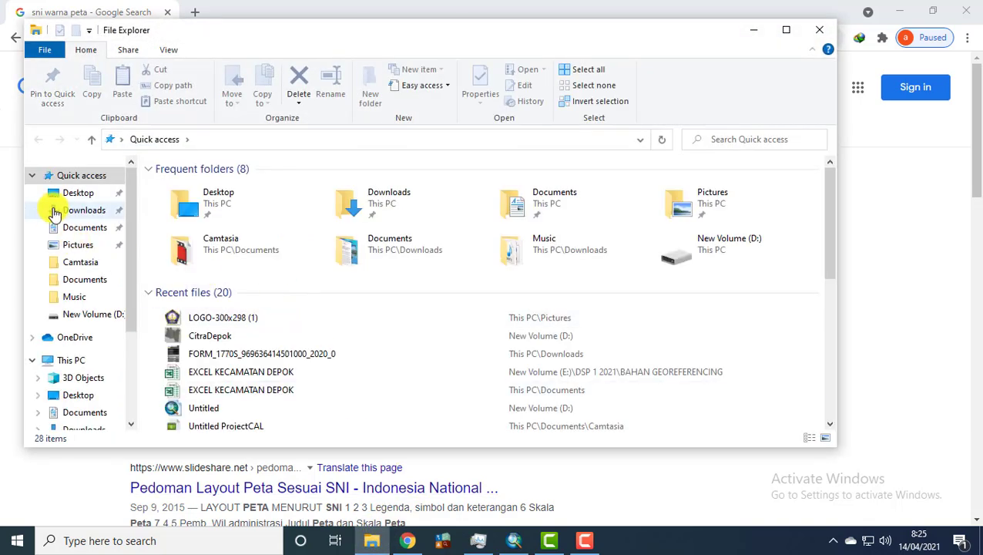
pyautogui.click(77, 210)
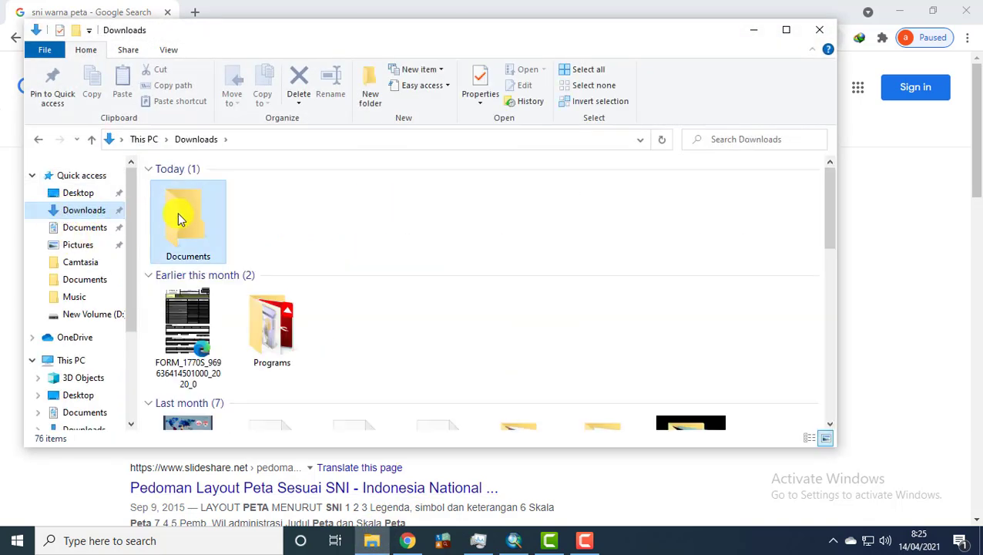
pyautogui.doubleClick(178, 218)
pyautogui.click(231, 188)
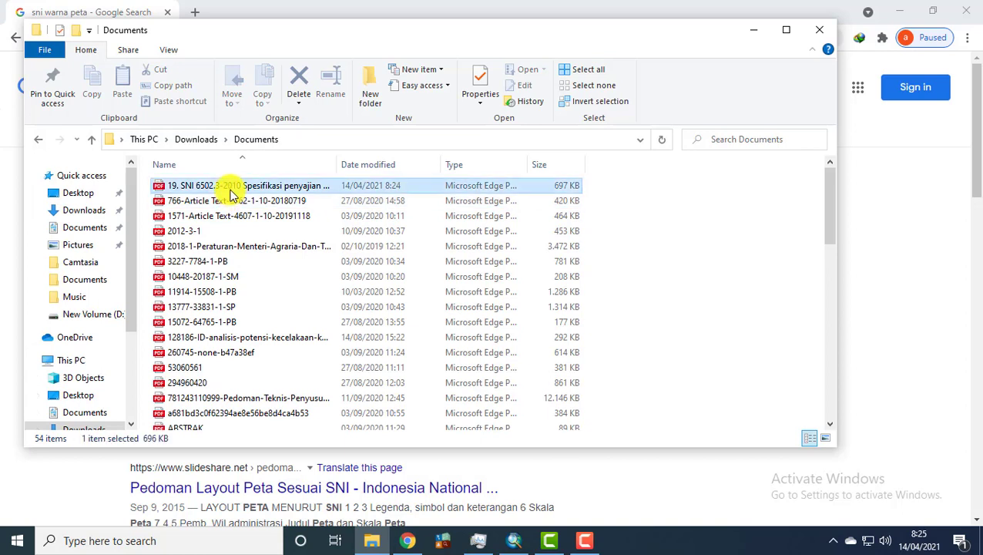
pyautogui.click(231, 192)
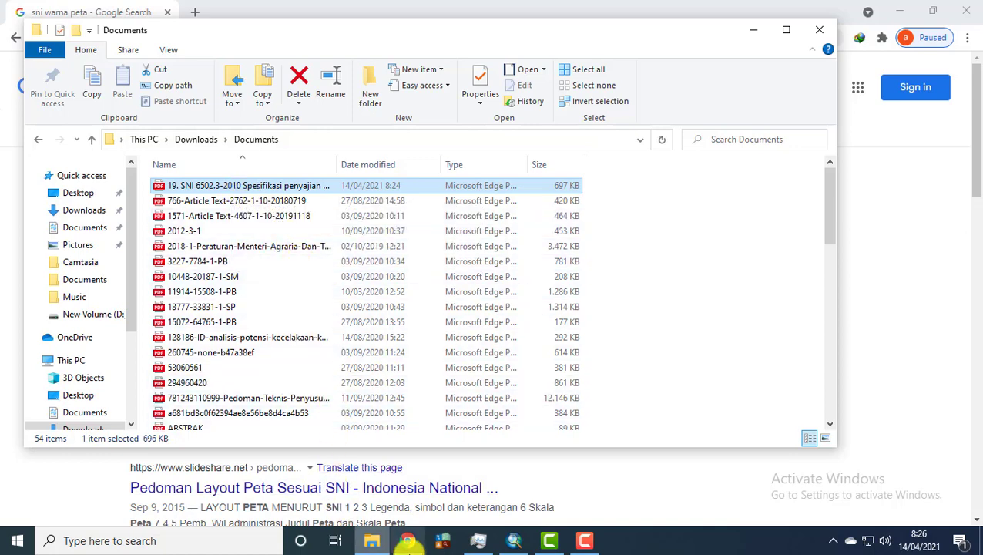
pyautogui.rightClick(318, 186)
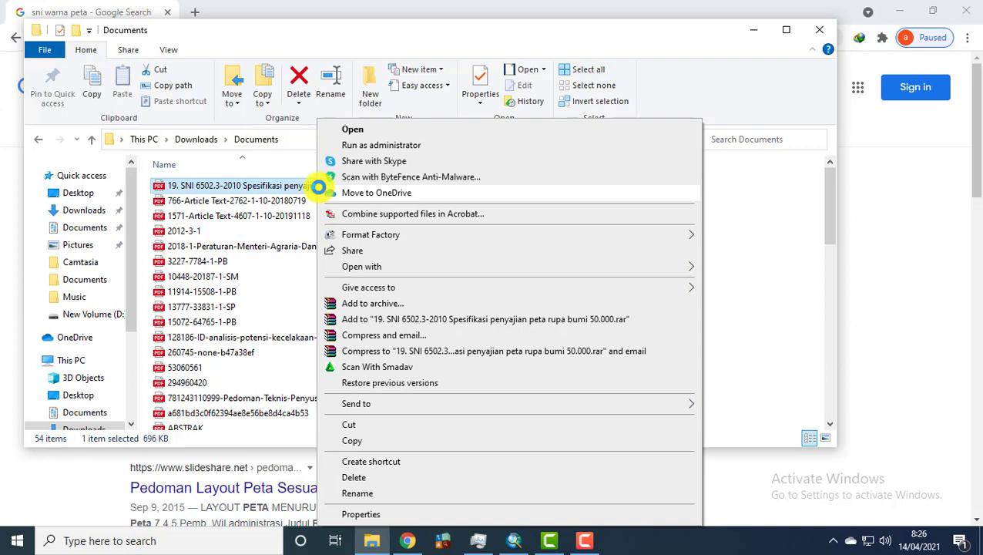
pyautogui.click(368, 131)
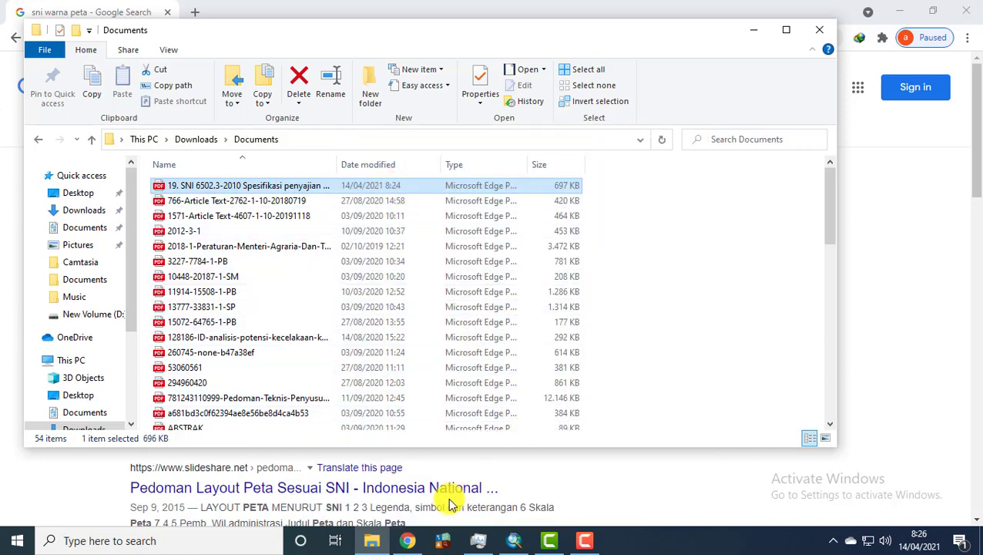
pyautogui.doubleClick(548, 414)
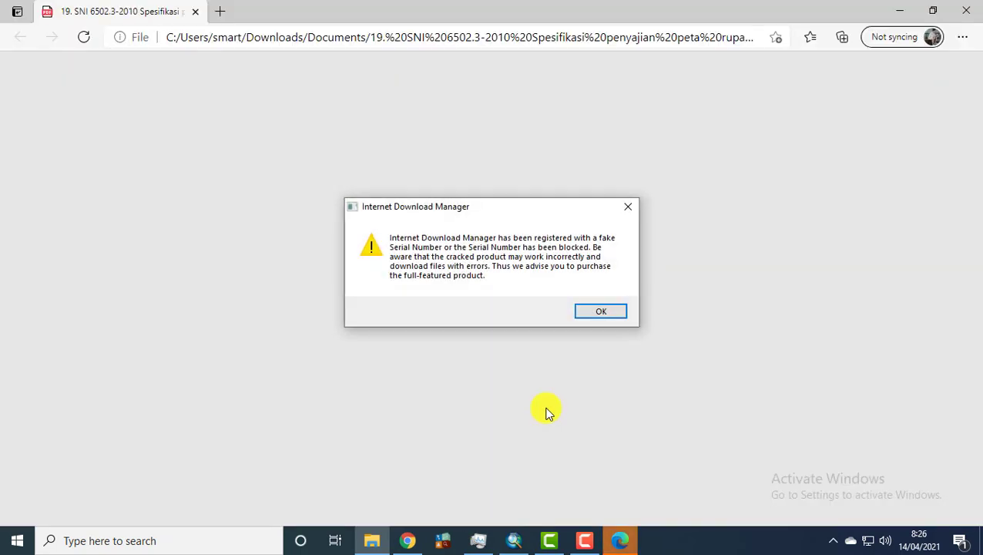
# Step: Dismiss the Internet Download Manager warning and registration dialogs covering the SNI document
pyautogui.click(636, 208)
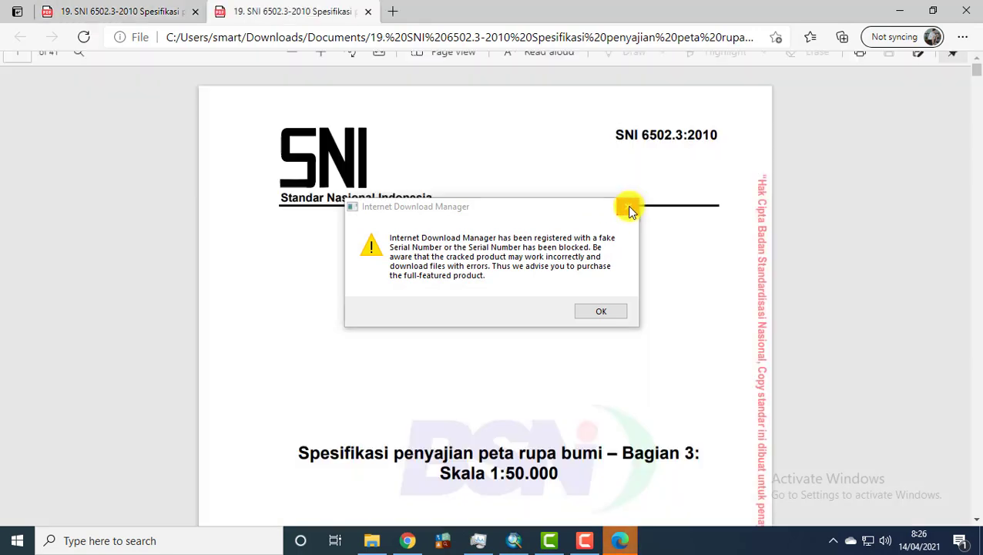
pyautogui.click(630, 210)
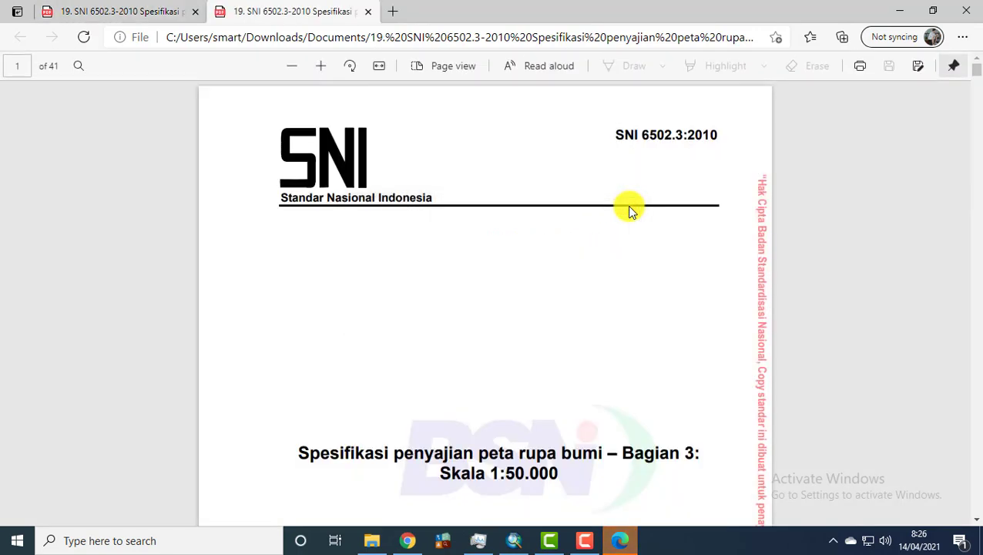
pyautogui.scroll(-3, 626, 231)
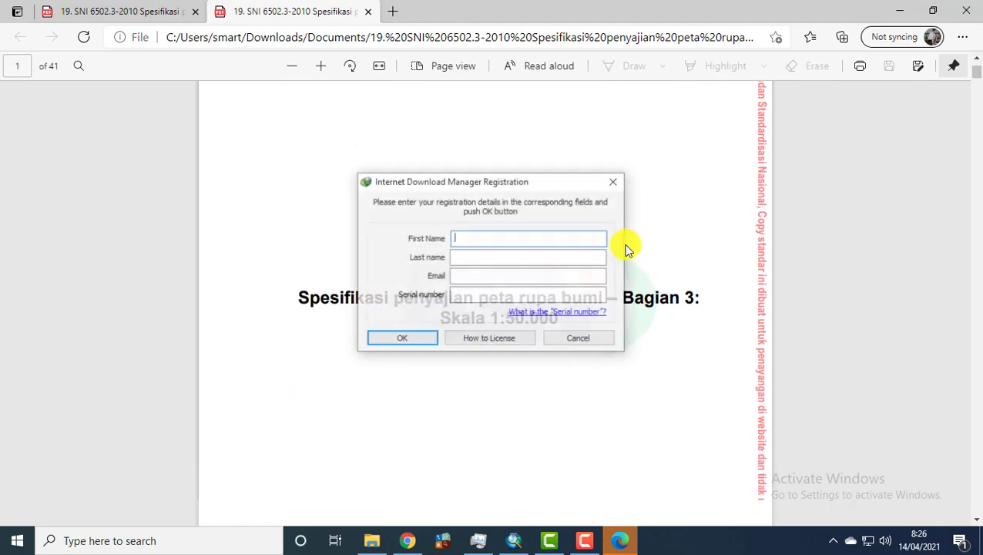
pyautogui.click(614, 181)
# Step: Look through the opening pages of the SNI document and search its text for "ruang ter"
pyautogui.scroll(-2, 651, 206)
pyautogui.scroll(-8, 651, 206)
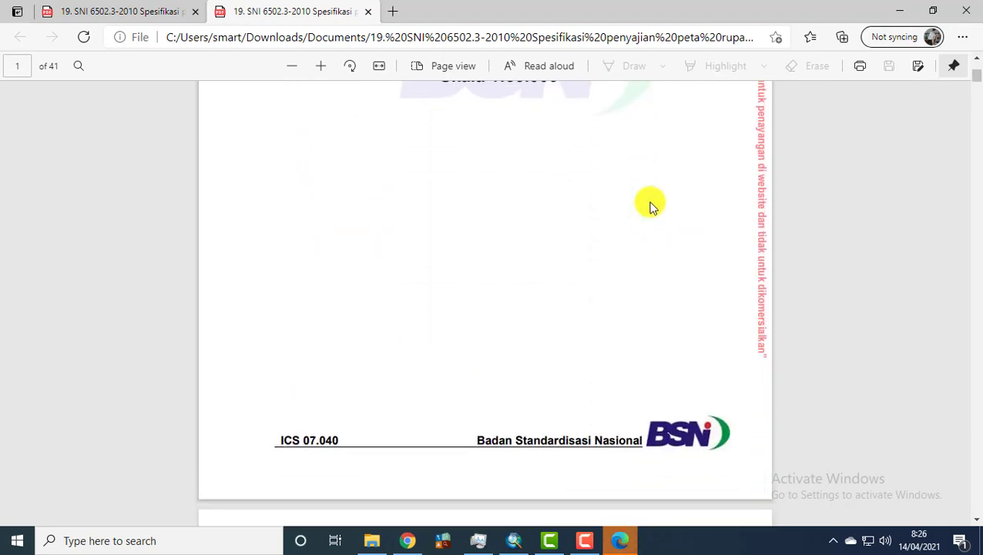
pyautogui.scroll(-10, 651, 206)
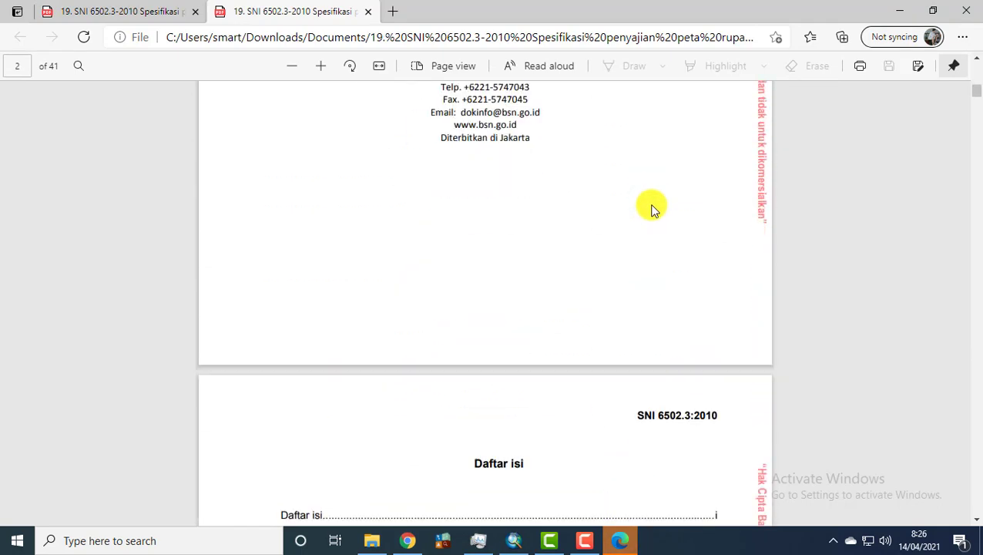
pyautogui.scroll(-6, 651, 205)
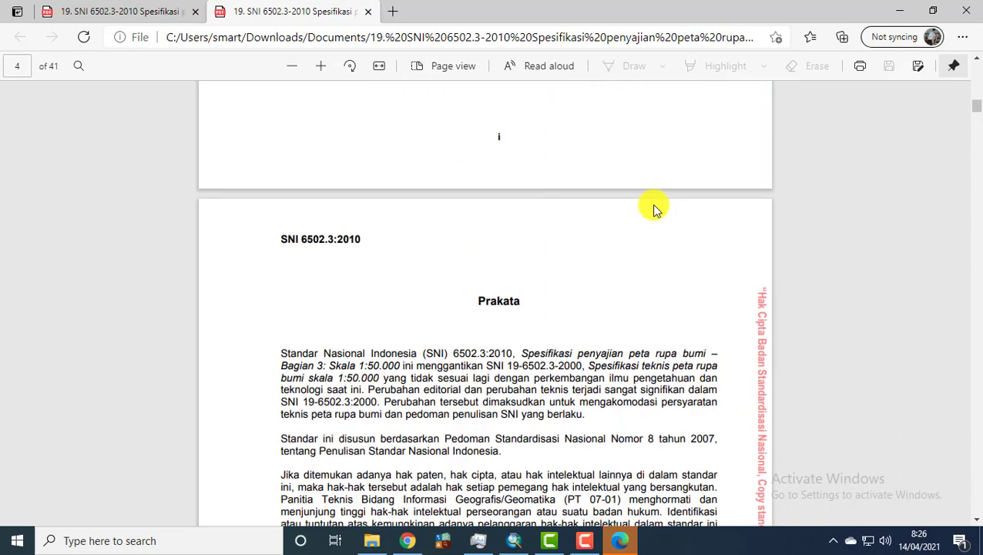
pyautogui.scroll(-10, 654, 210)
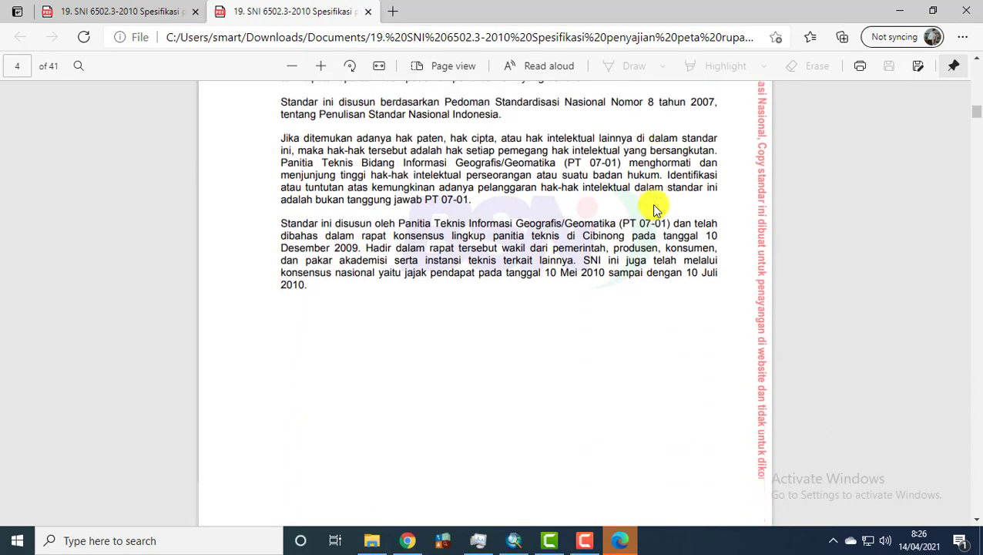
pyautogui.scroll(-3, 656, 211)
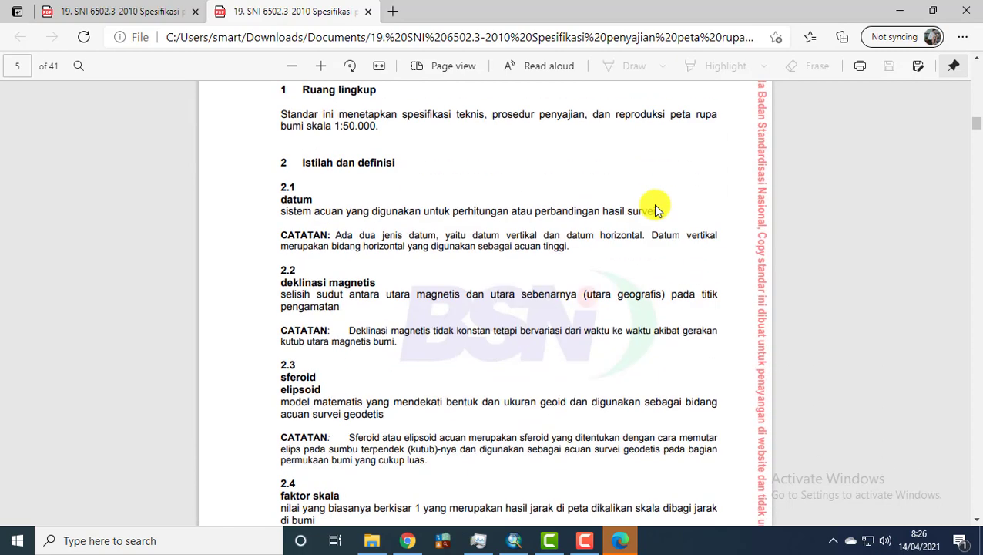
pyautogui.click(80, 67)
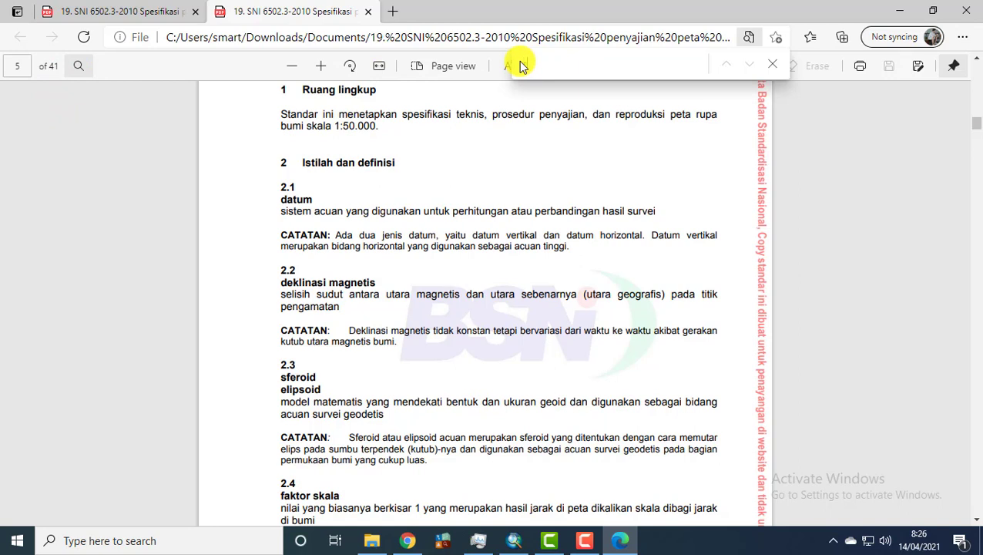
pyautogui.write('ko')
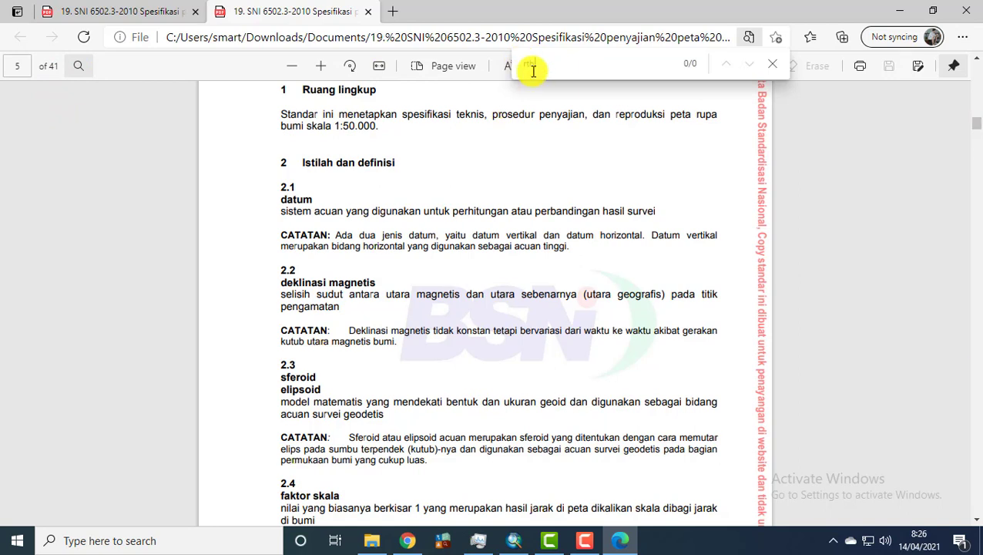
pyautogui.moveTo(566, 65); pyautogui.dragTo(522, 60)
pyautogui.write('ruang ter')
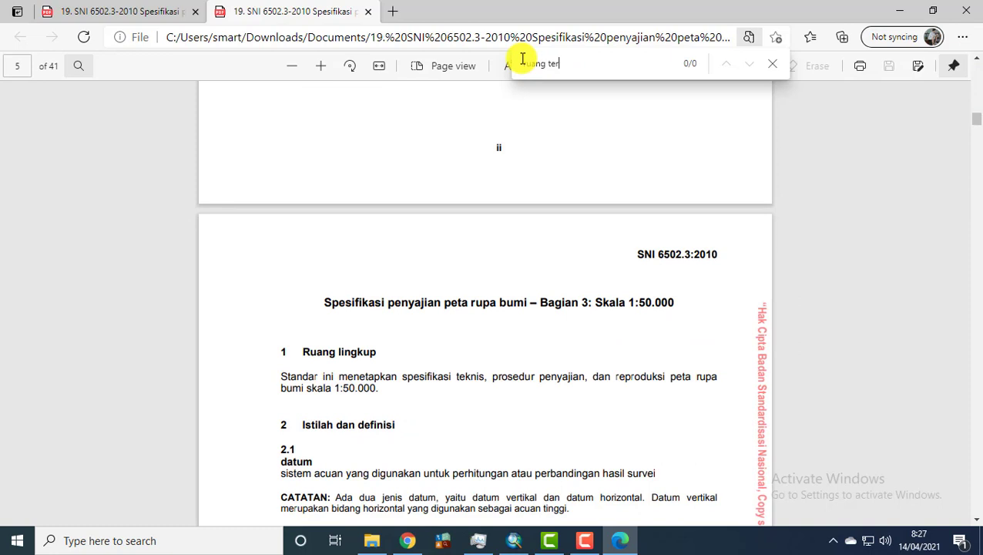
# Step: Search the SNI 6502.3-2010 PDF for "ruang terbuka hijau" and skim the definitions section
pyautogui.write('byu')
pyautogui.write('ka hijau')
pyautogui.scroll(-8, 513, 193)
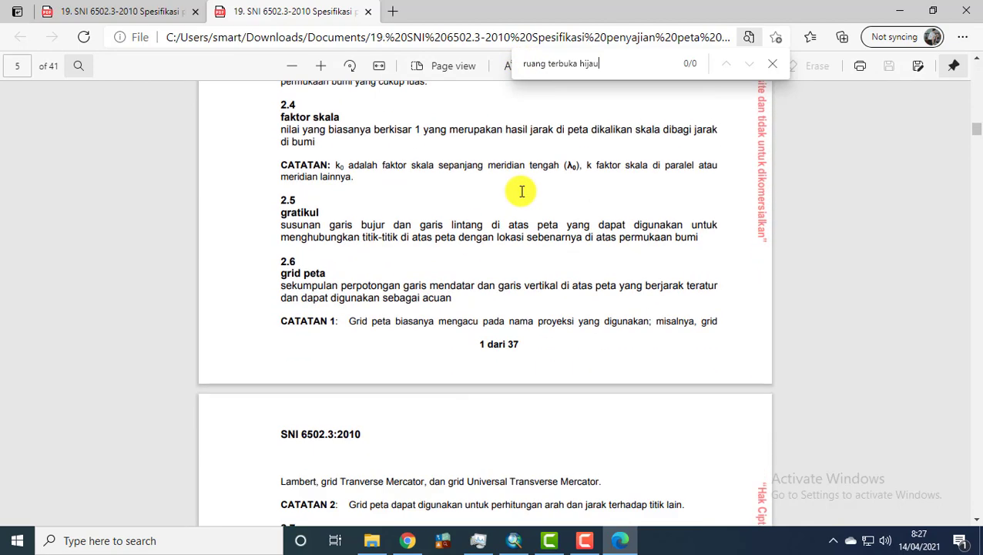
pyautogui.scroll(-10, 521, 191)
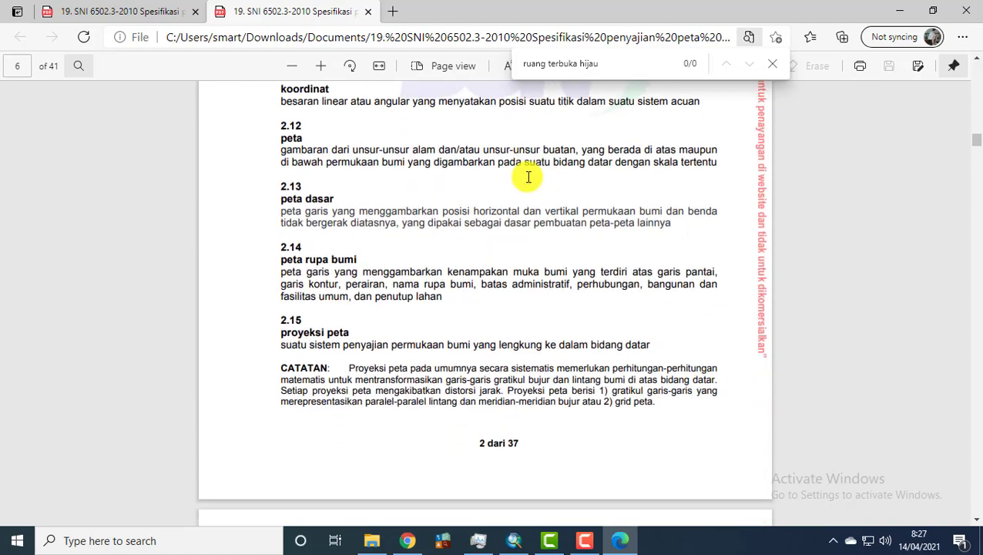
# Step: Search the document for "permukiman" and go to its entry in the Lampiran A symbol table
pyautogui.moveTo(600, 63); pyautogui.dragTo(521, 63)
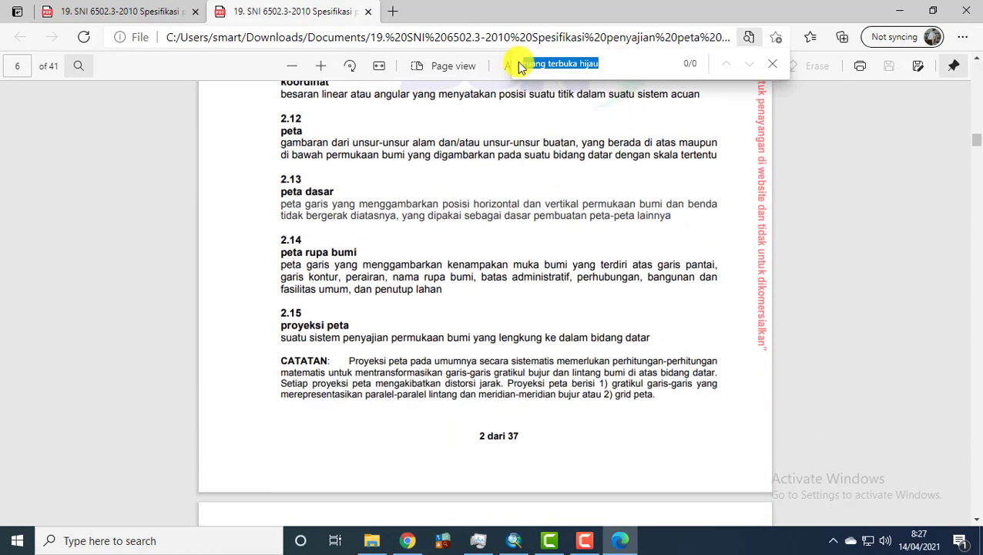
pyautogui.write('perm')
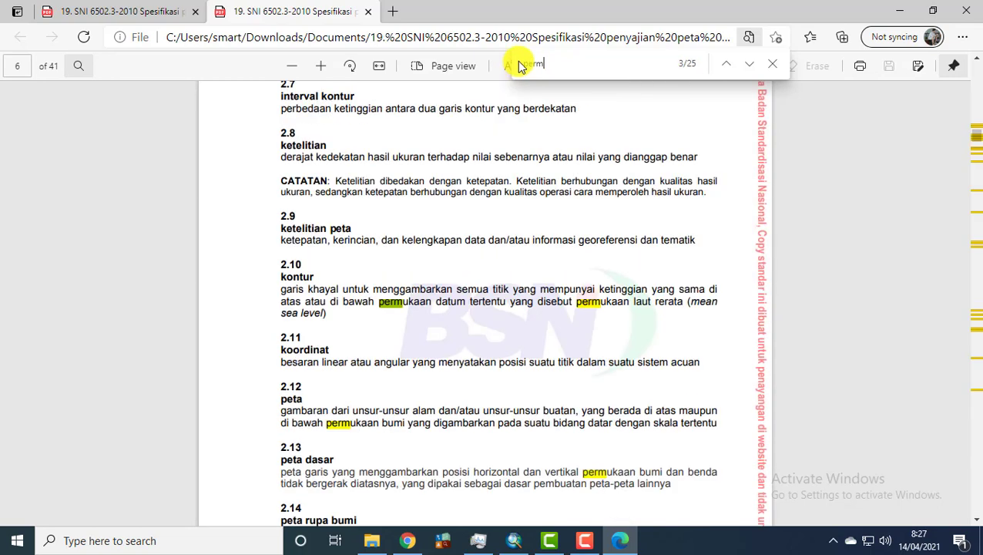
pyautogui.write('ukiman')
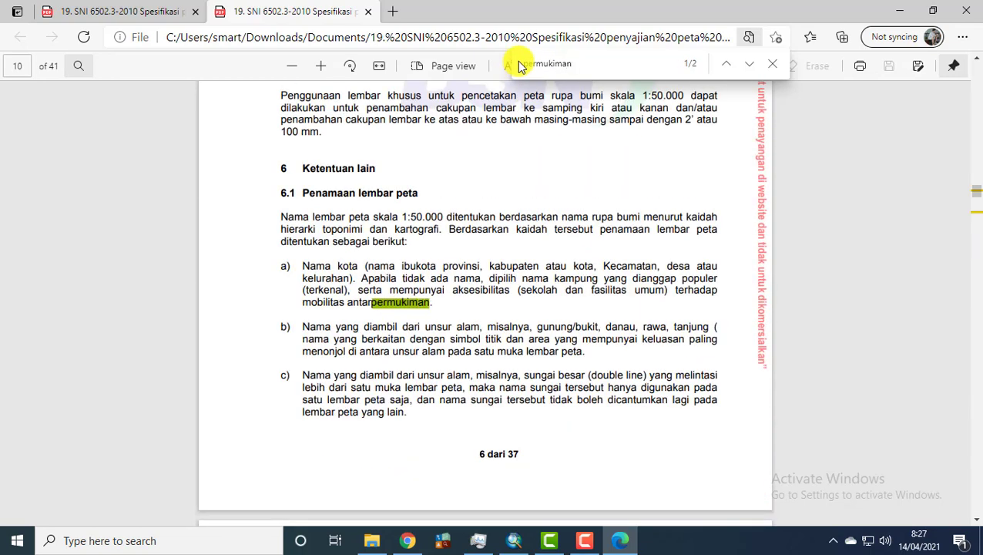
pyautogui.write('\\')
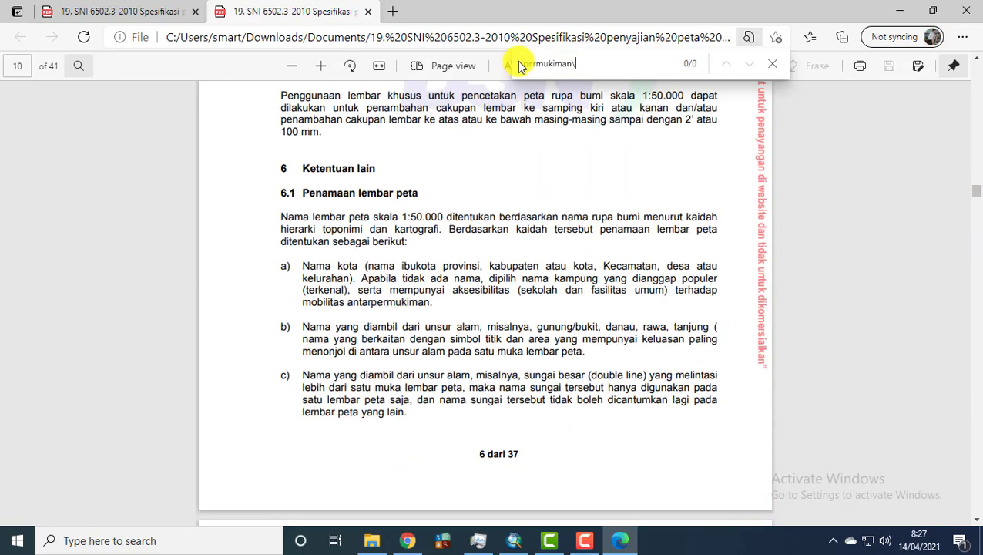
pyautogui.press('BackSpace')
pyautogui.press('Return')
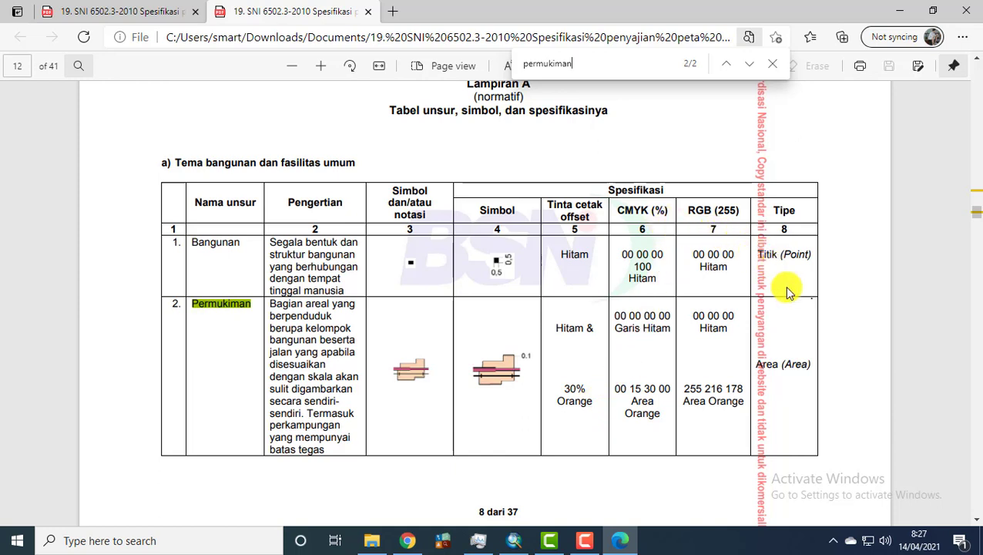
# Step: Examine the symbol tables for buildings and public facilities, then return to the colour specification of the Permukiman entry
pyautogui.scroll(-3, 552, 377)
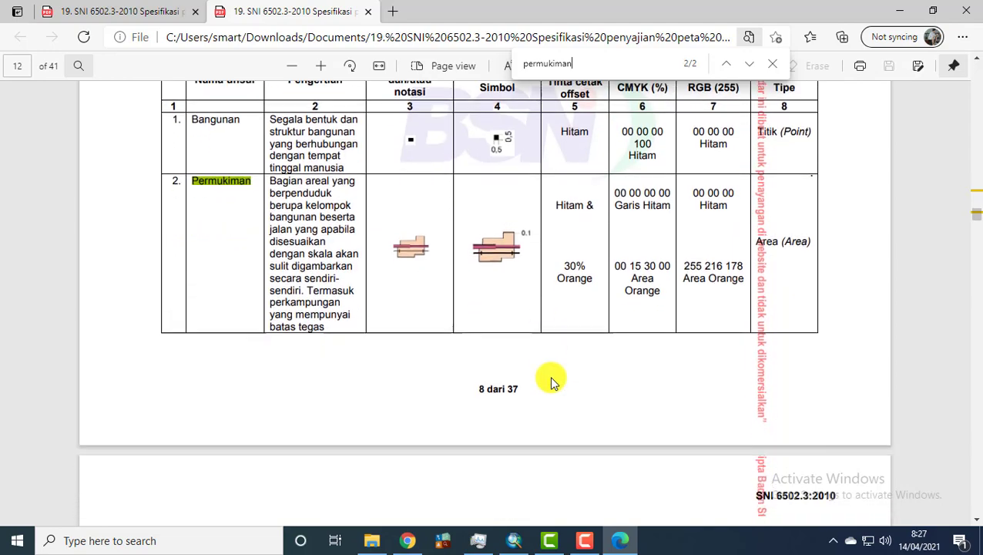
pyautogui.scroll(-3, 552, 377)
pyautogui.scroll(-3, 550, 377)
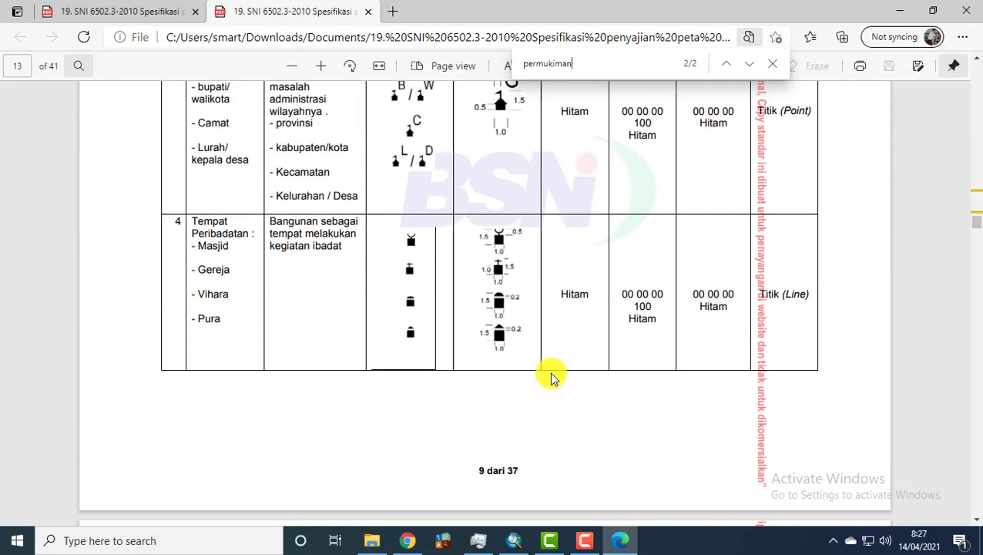
pyautogui.scroll(-10, 455, 305)
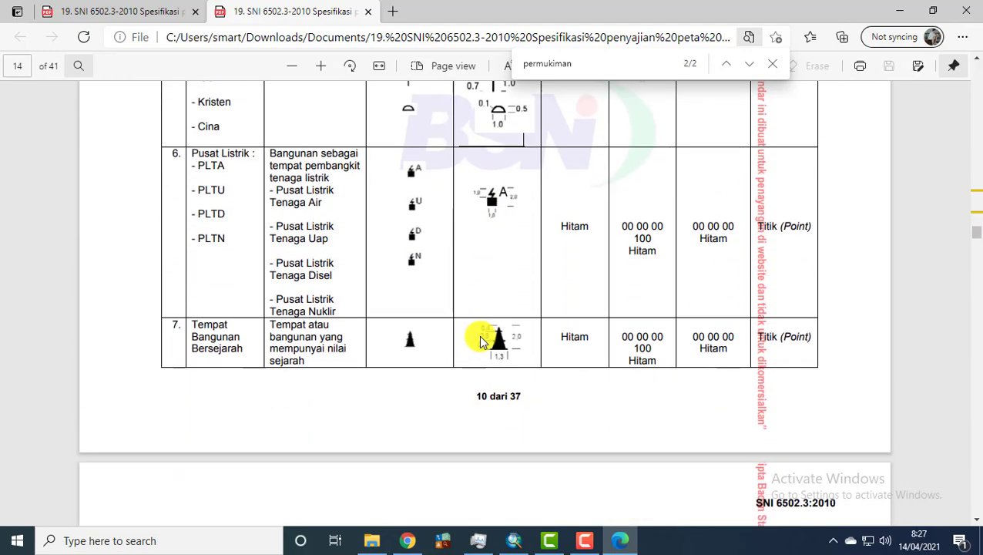
pyautogui.scroll(-4, 482, 334)
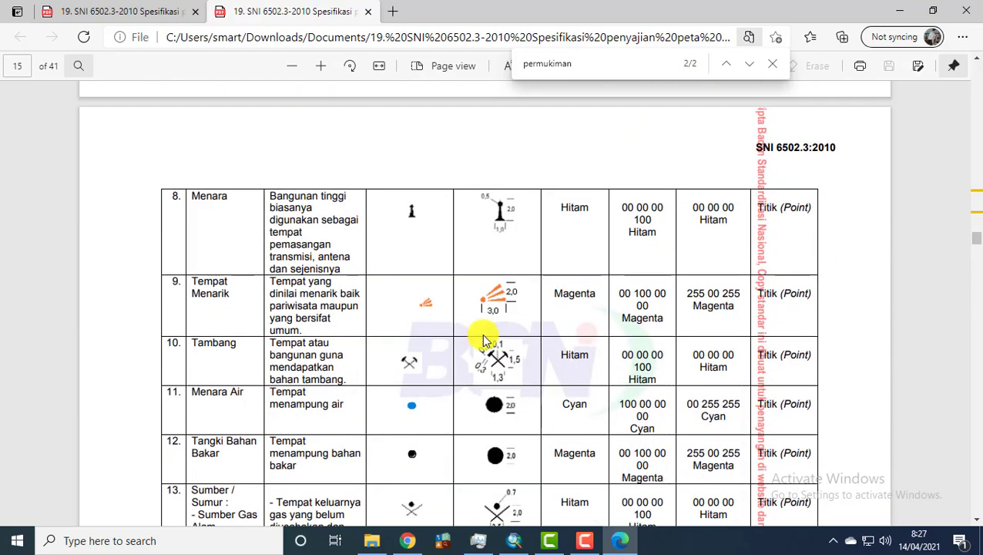
pyautogui.scroll(-6, 486, 339)
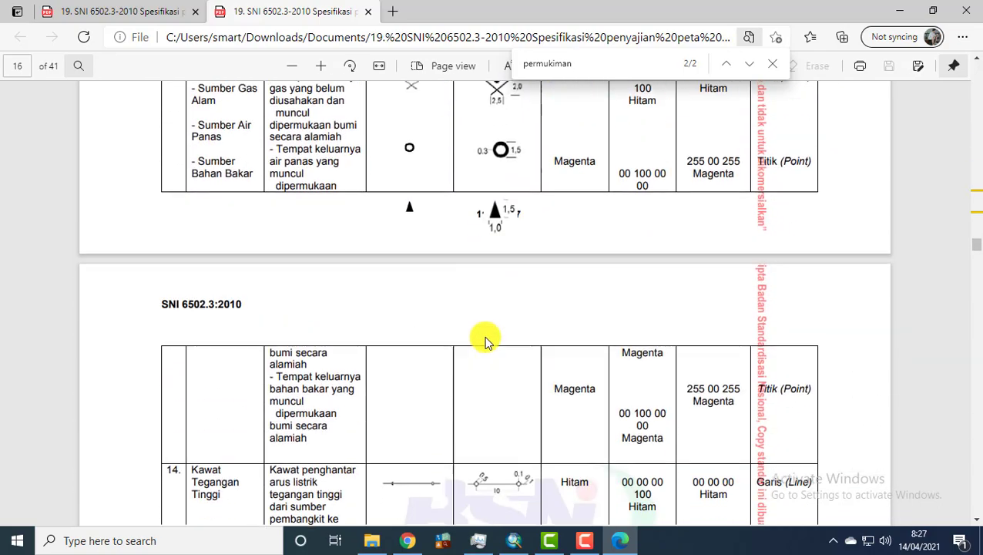
pyautogui.scroll(20, 485, 339)
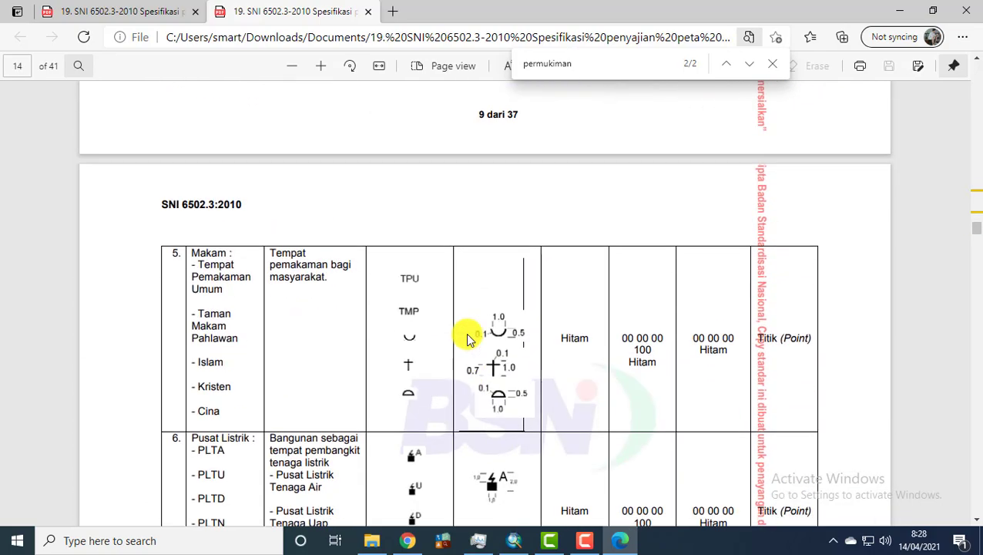
pyautogui.scroll(8, 469, 339)
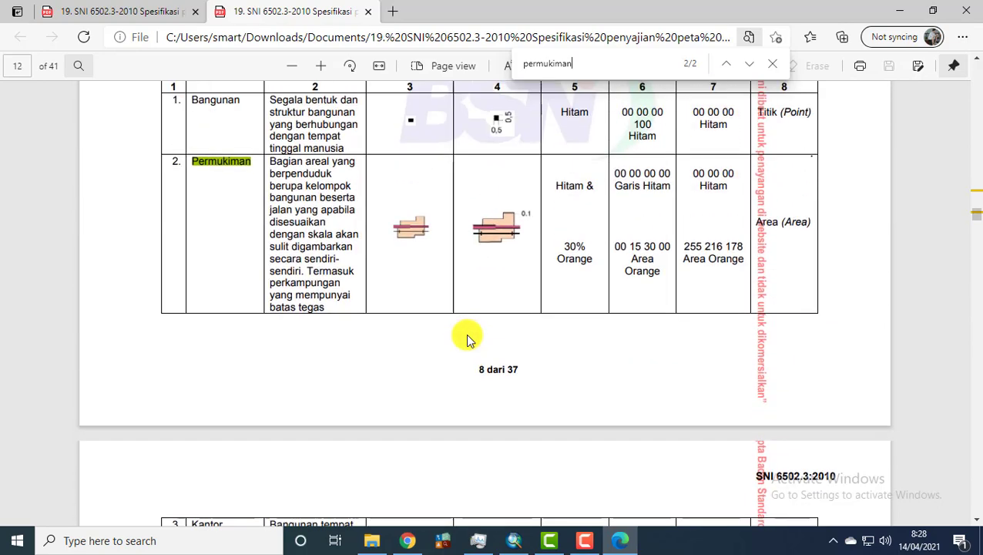
pyautogui.scroll(1, 436, 299)
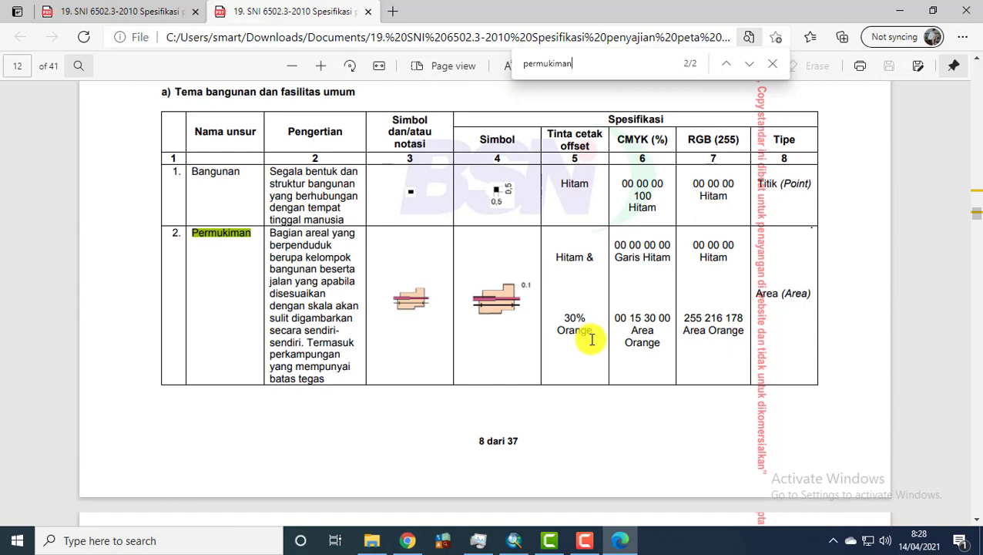
# Step: Switch to ArcMap and choose the Orange preset as the symbol of the landuse layer's Permukiman category
pyautogui.click(514, 541)
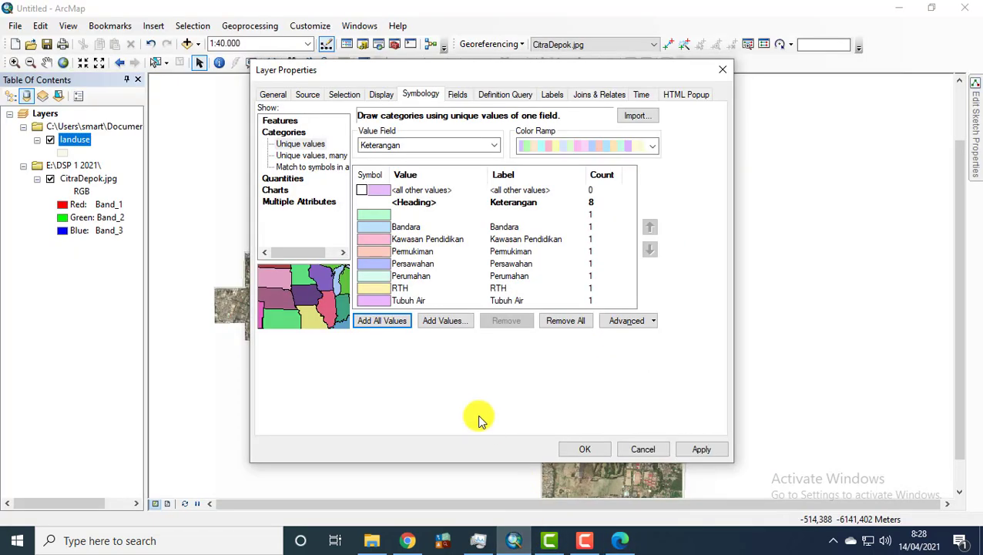
pyautogui.click(385, 252)
pyautogui.doubleClick(382, 250)
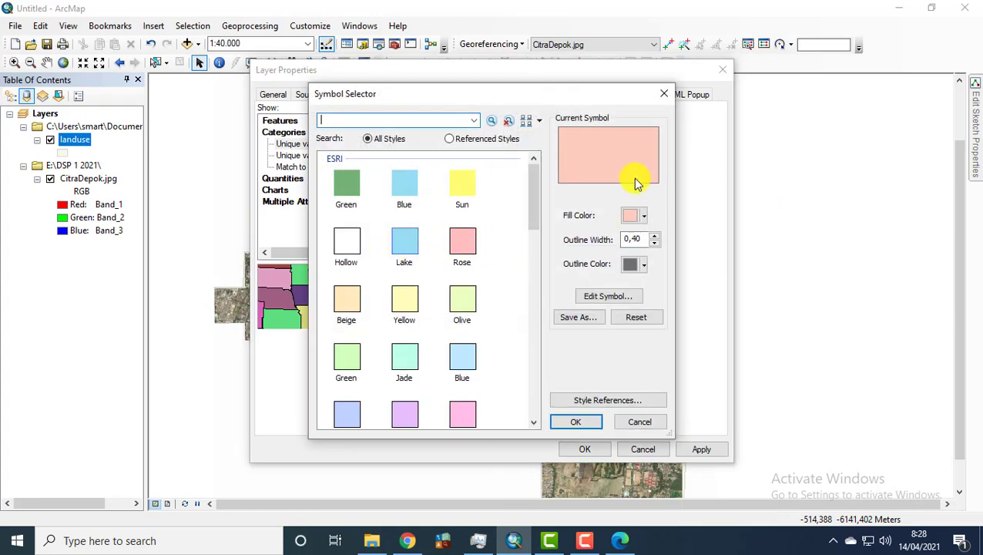
pyautogui.click(643, 217)
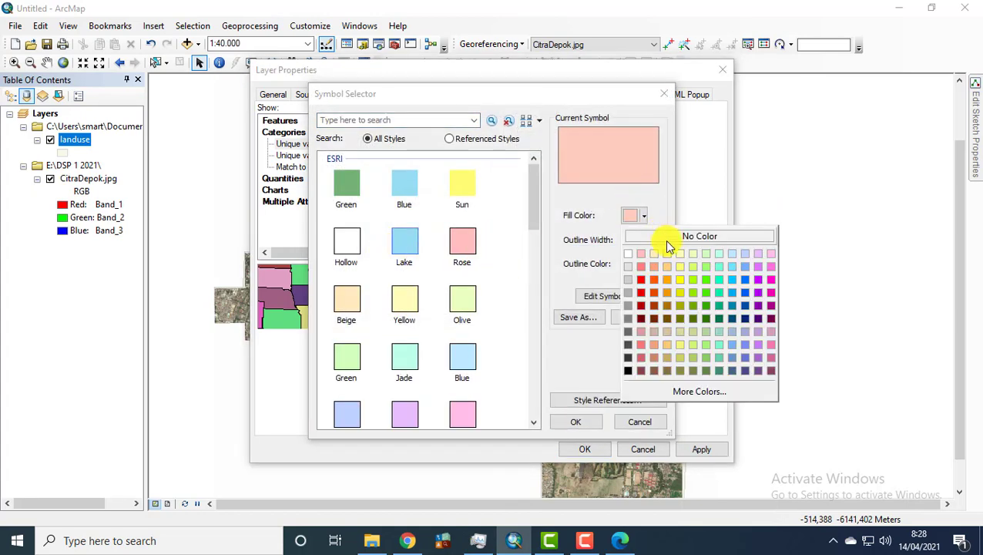
pyautogui.click(530, 186)
pyautogui.scroll(-1, 534, 216)
pyautogui.scroll(-2, 532, 215)
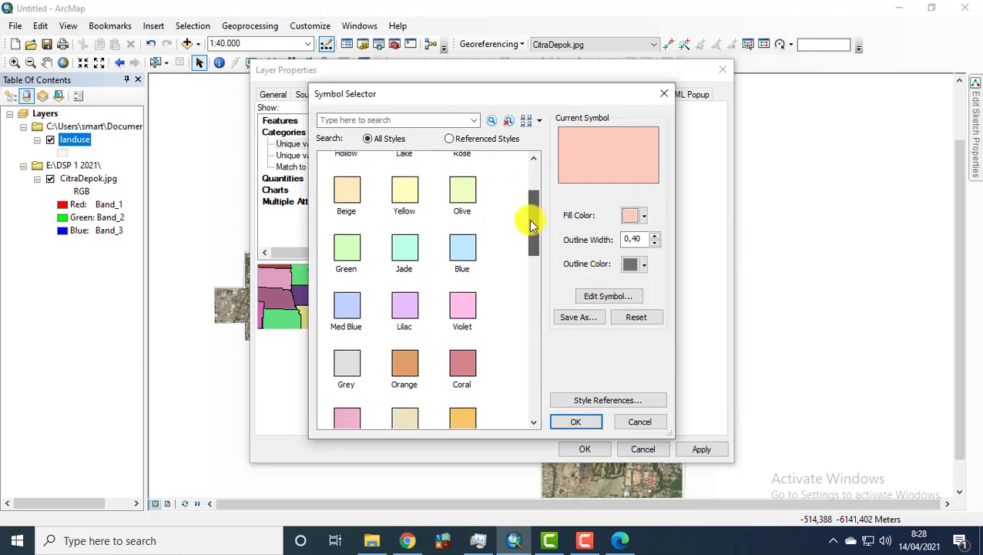
pyautogui.click(406, 316)
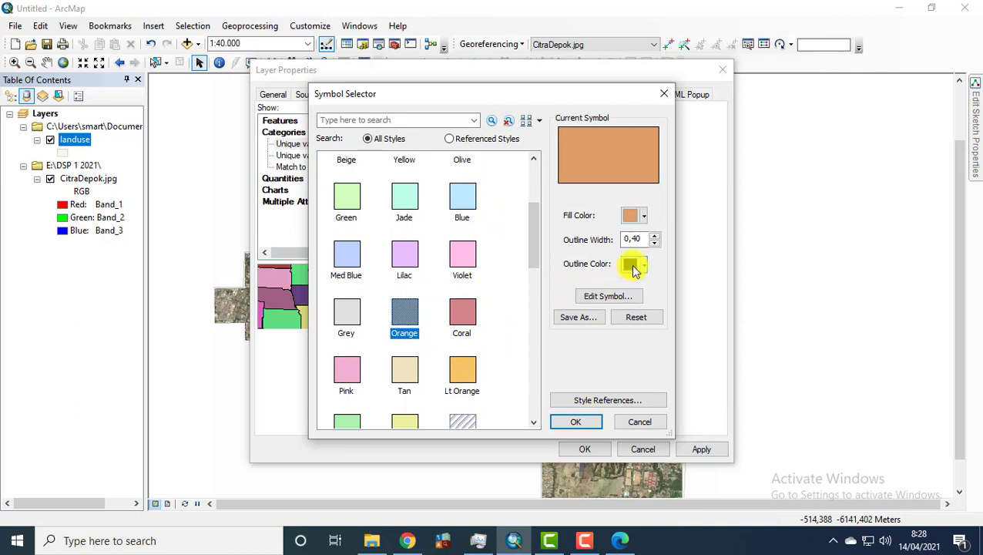
# Step: Check the orange symbol's fill colour options and simple fill properties, and accept it for the Permukiman category
pyautogui.click(644, 216)
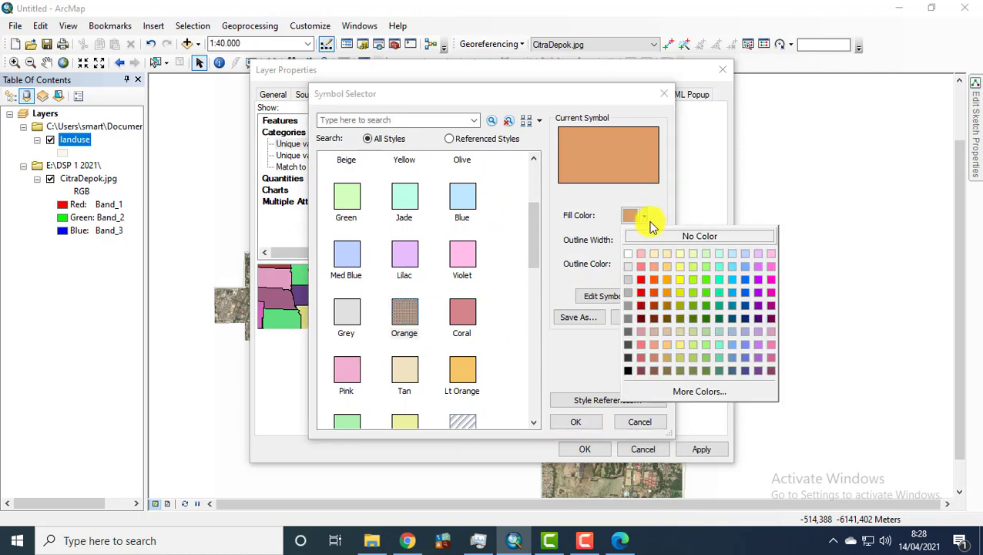
pyautogui.click(648, 210)
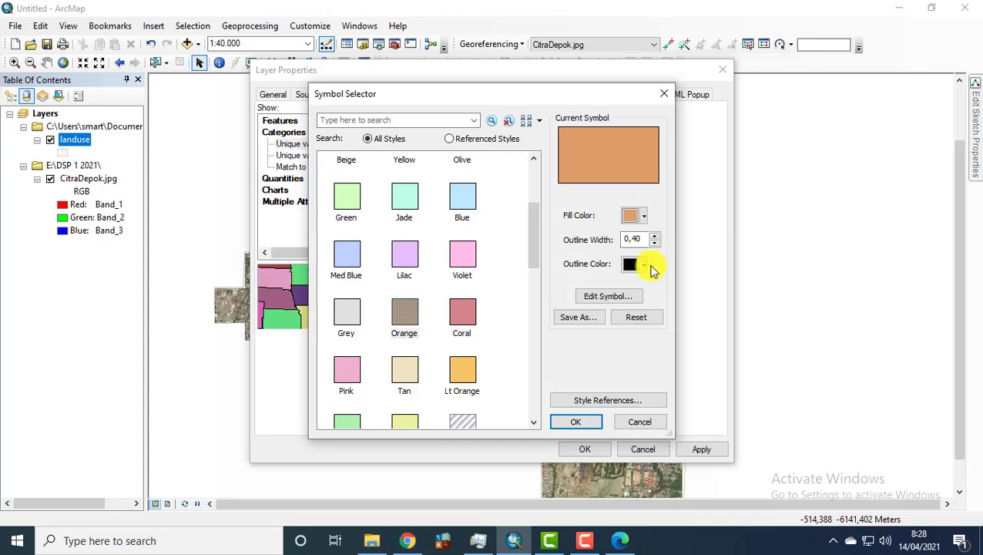
pyautogui.click(629, 301)
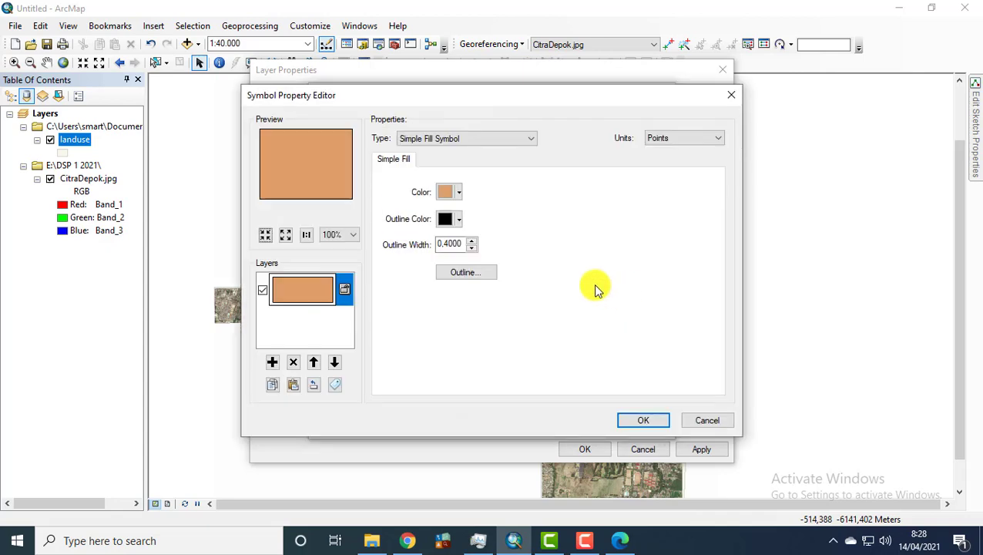
pyautogui.click(647, 421)
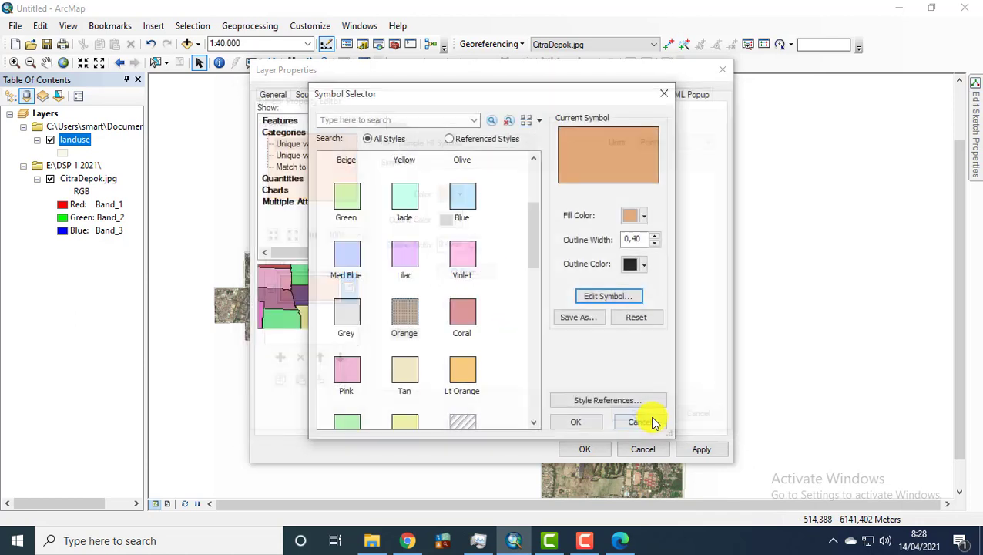
pyautogui.click(577, 422)
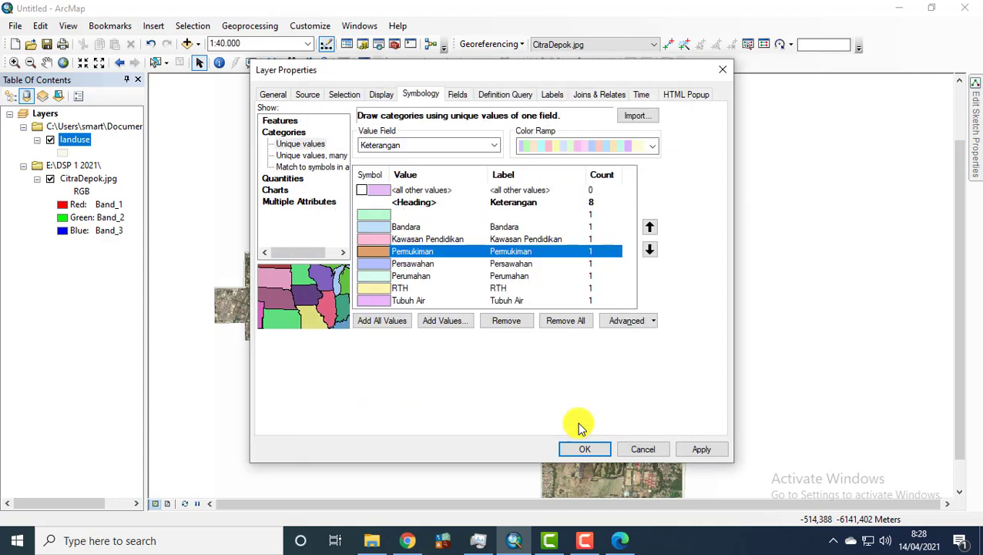
# Step: Reopen the Permukiman category's symbol properties and view the list of style references without changing it
pyautogui.rightClick(433, 251)
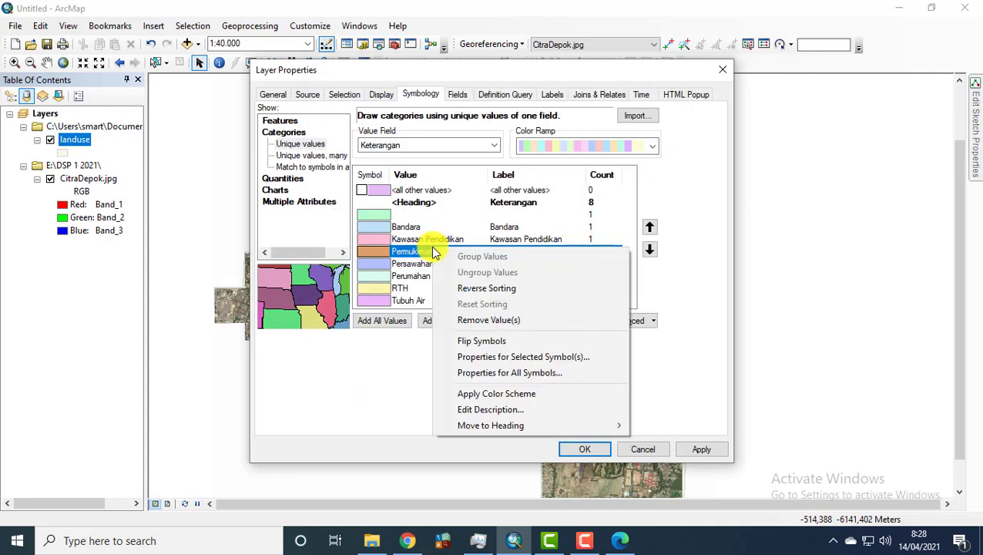
pyautogui.click(537, 360)
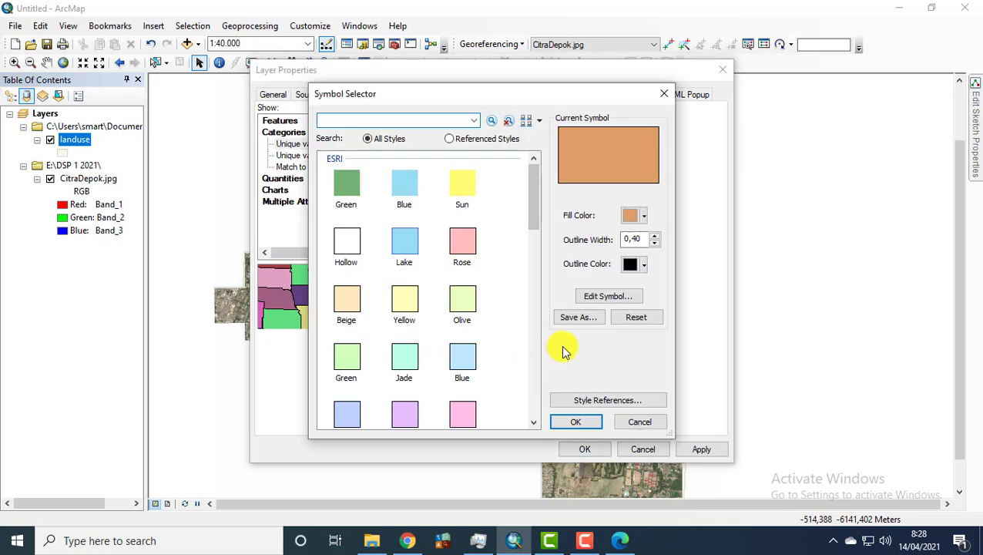
pyautogui.click(608, 401)
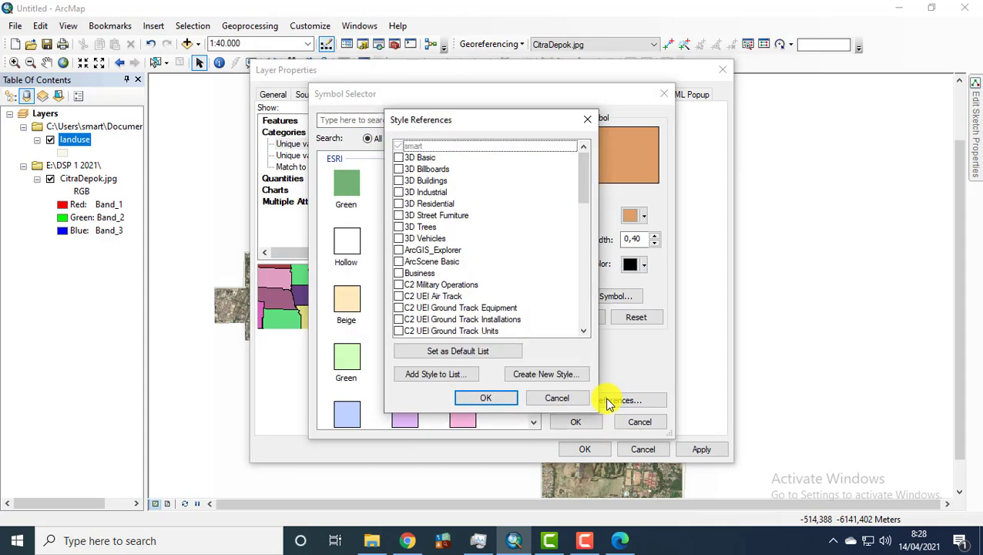
pyautogui.click(566, 396)
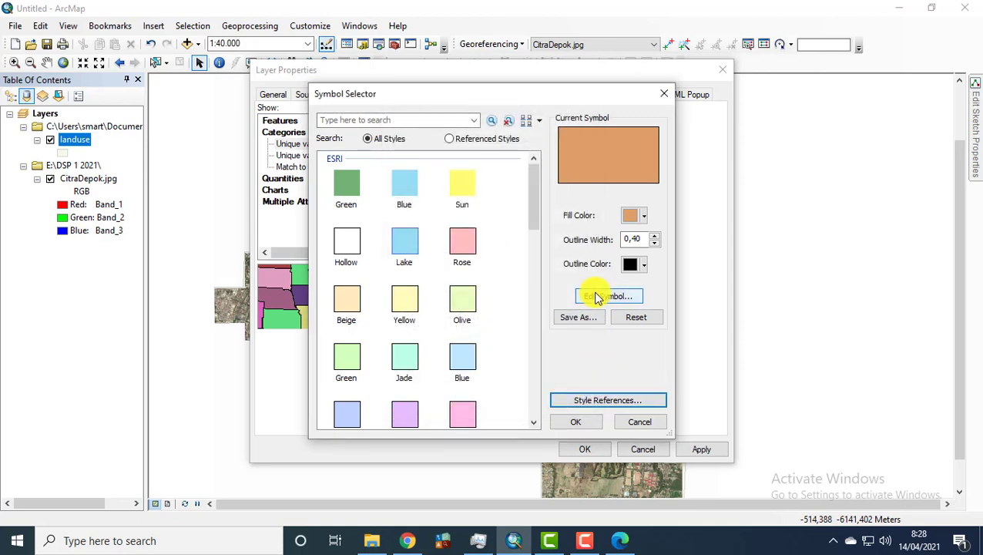
# Step: Inspect the Permukiman symbol's simple fill properties with the preview zoom at 50%, and close the symbol dialogs
pyautogui.click(598, 297)
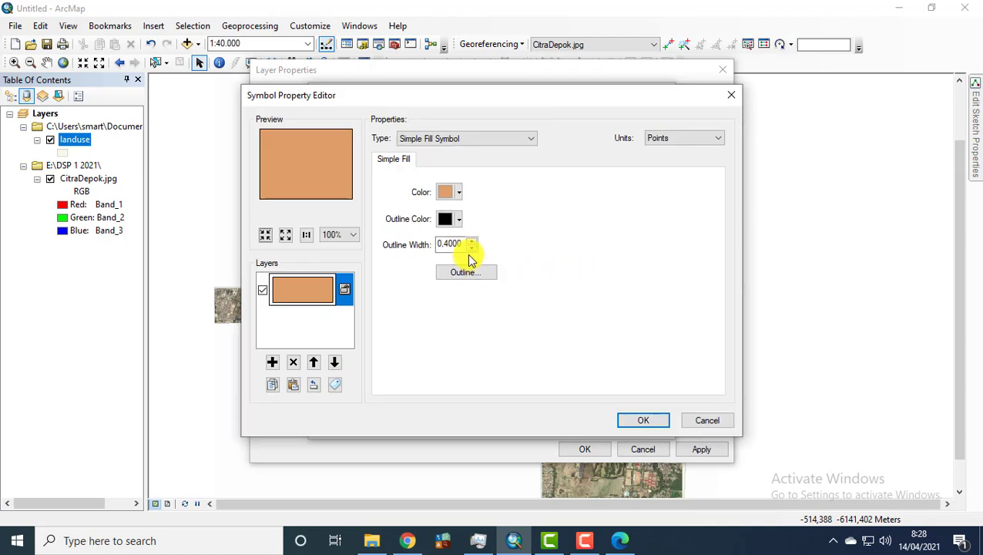
pyautogui.click(345, 236)
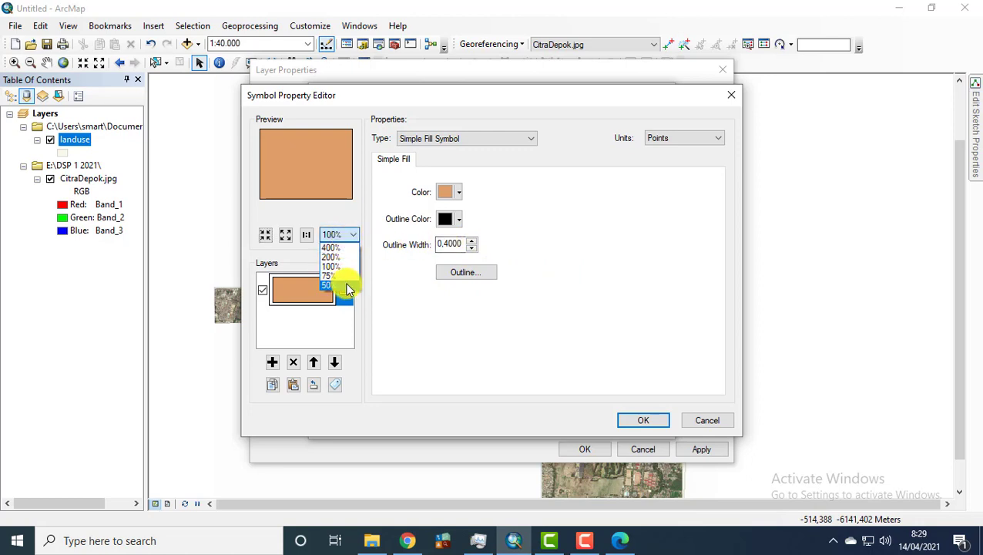
pyautogui.click(347, 286)
pyautogui.click(344, 237)
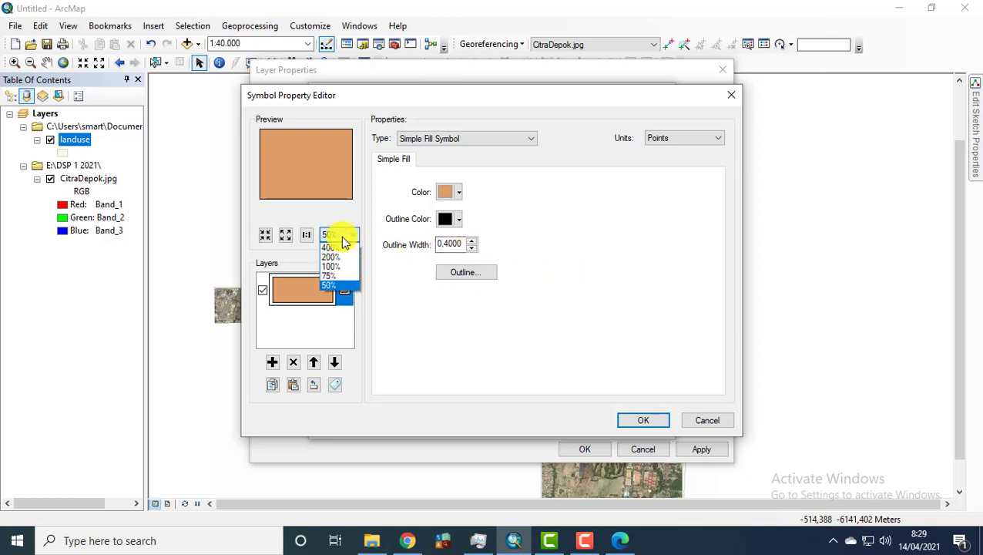
pyautogui.click(396, 275)
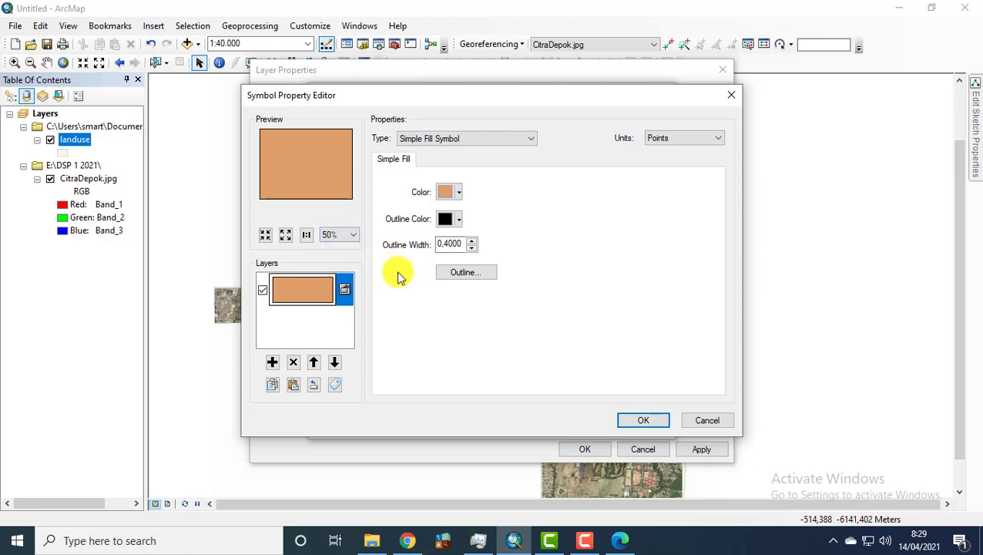
pyautogui.click(626, 426)
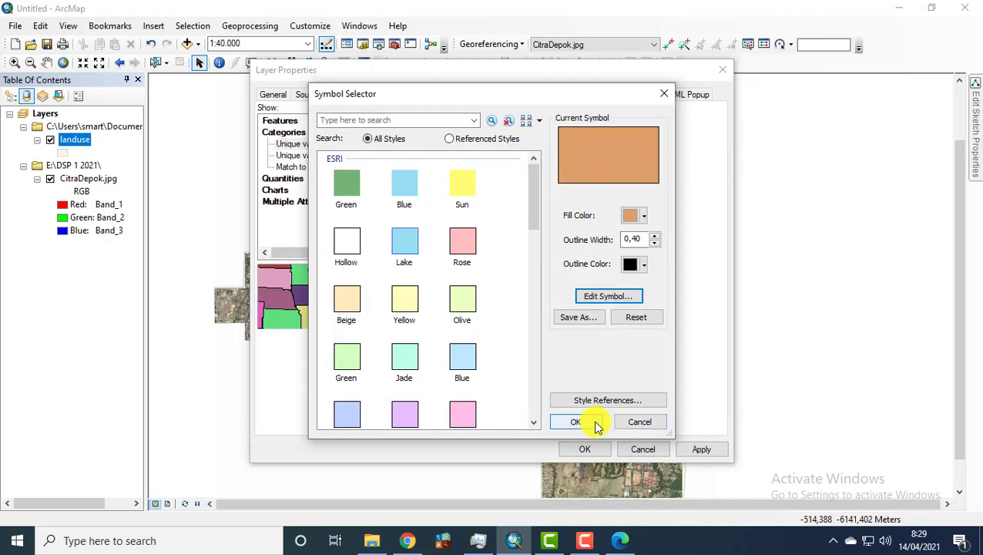
pyautogui.click(596, 423)
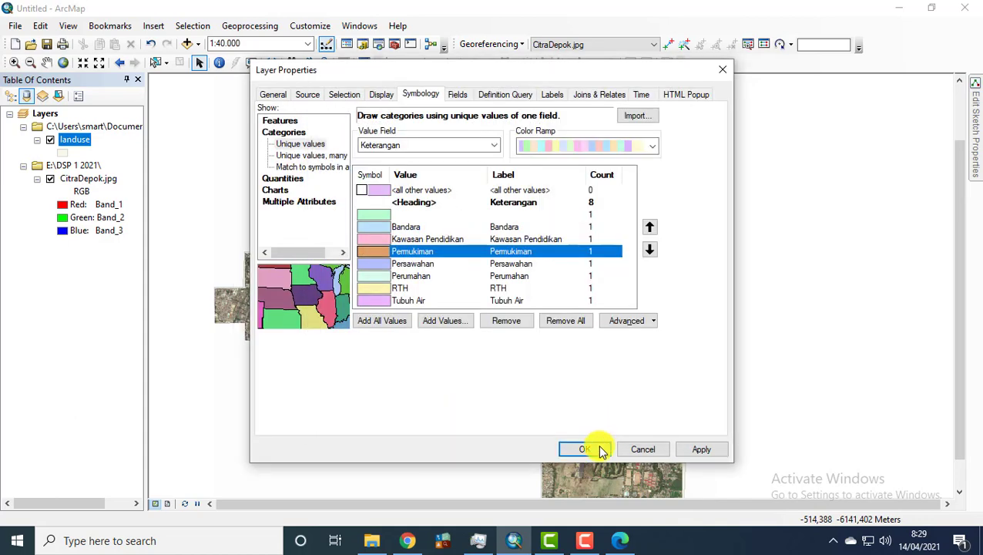
# Step: Apply the Keterangan category symbology to the landuse layer and set the layer's transparency to 0%
pyautogui.click(588, 449)
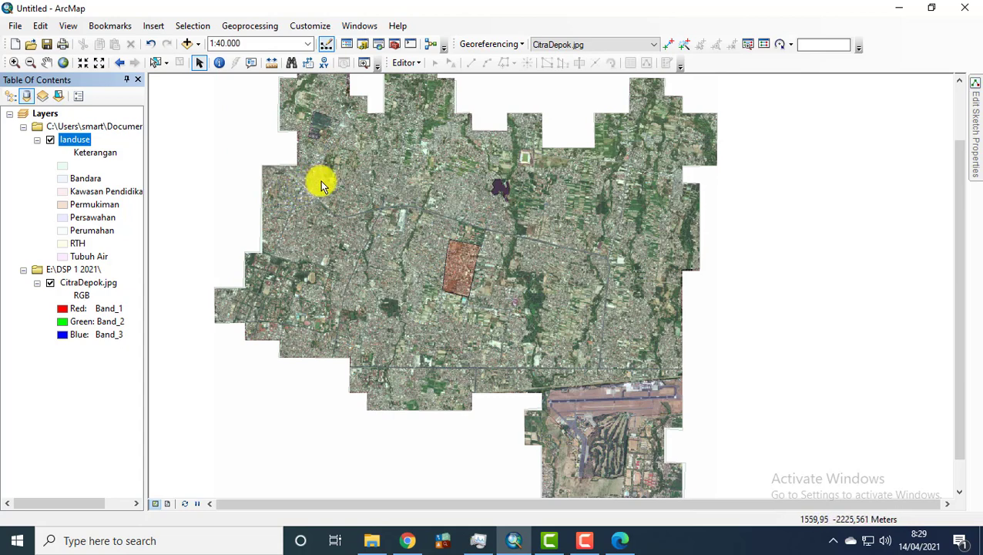
pyautogui.rightClick(71, 139)
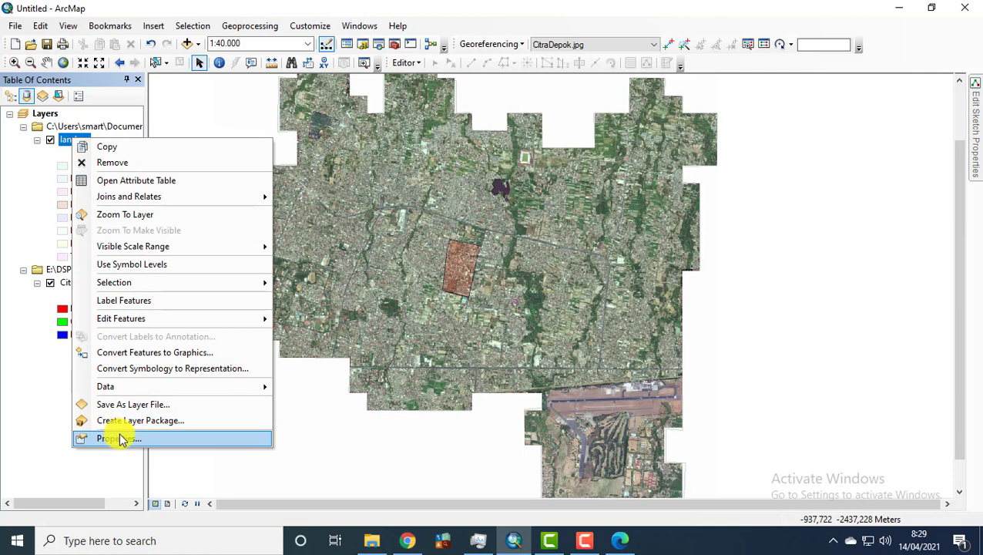
pyautogui.click(114, 438)
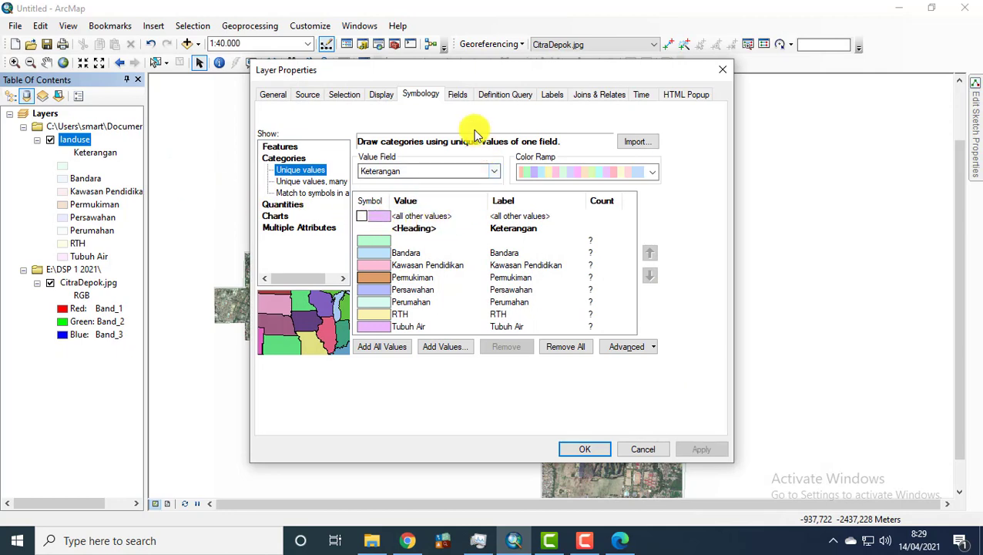
pyautogui.click(379, 96)
pyautogui.moveTo(376, 128); pyautogui.dragTo(396, 131)
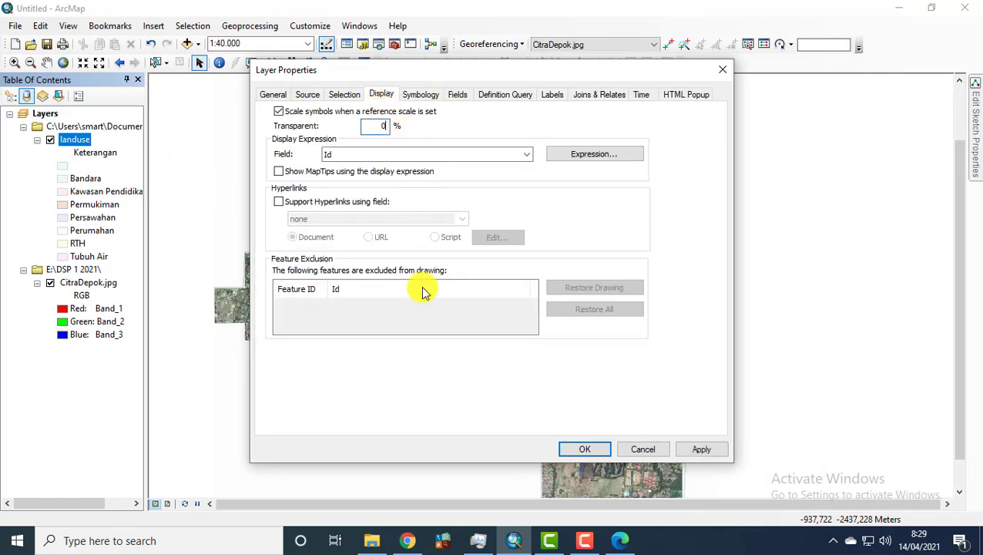
pyautogui.click(600, 452)
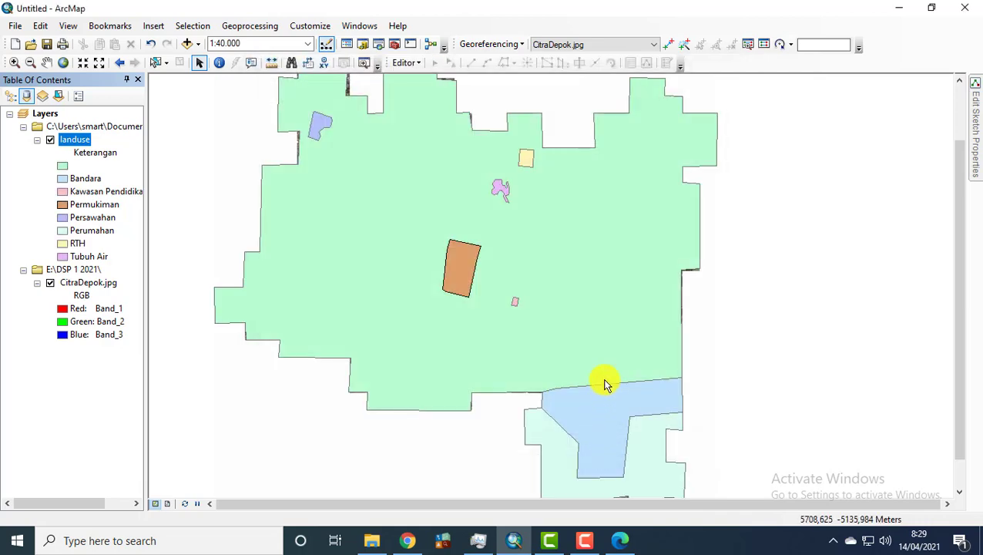
# Step: View the colour palette available for the landuse layer's Permukiman symbol
pyautogui.click(104, 203)
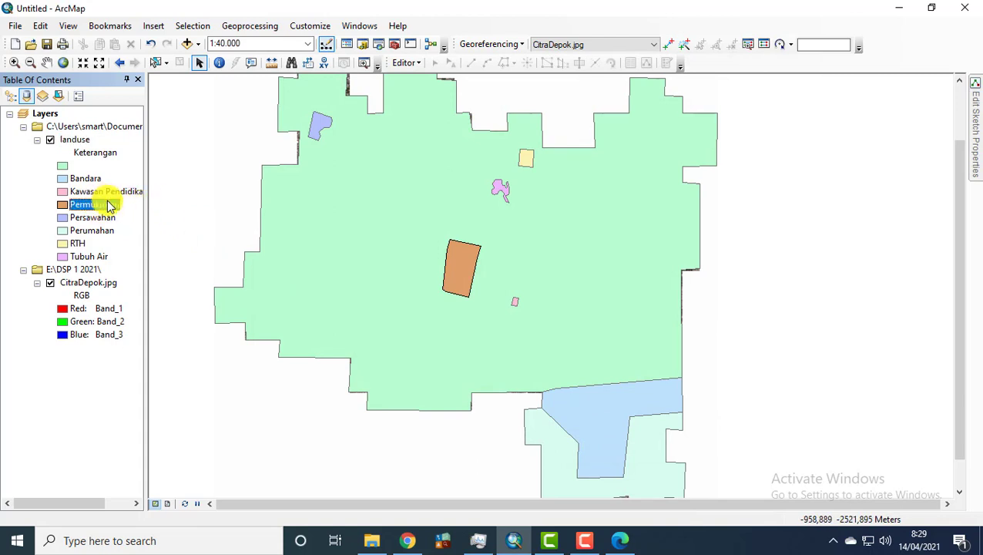
pyautogui.rightClick(63, 206)
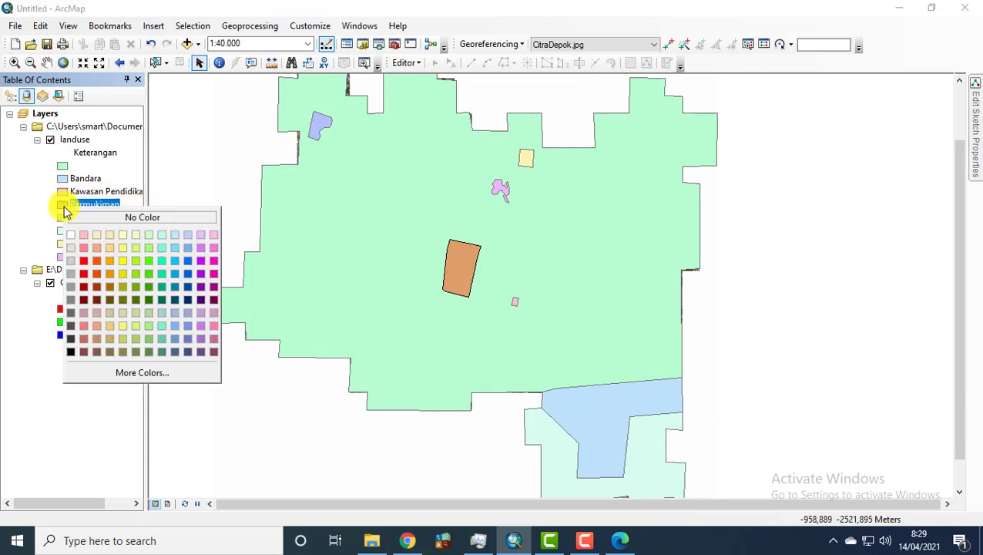
pyautogui.click(28, 191)
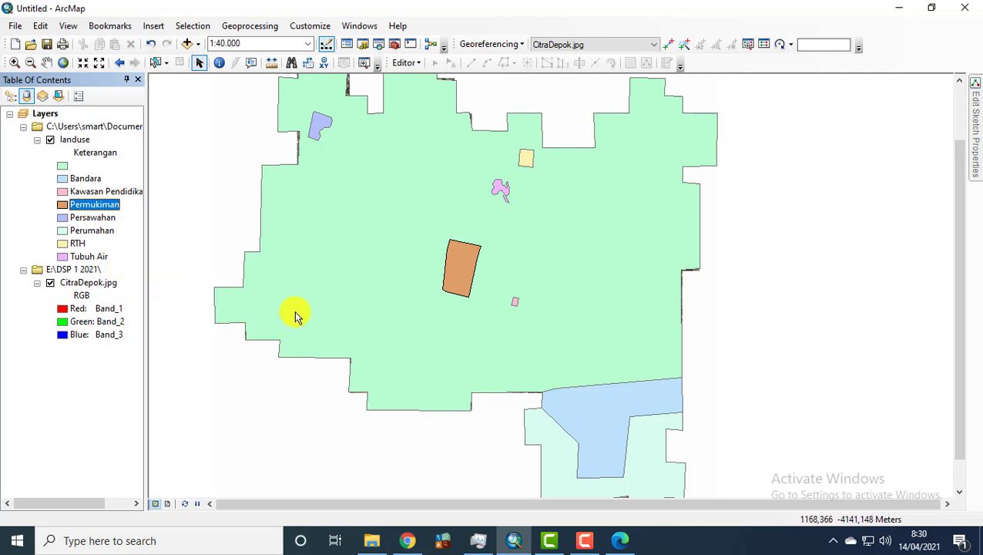
# Step: Switch to the page layout and set the Letter paper orientation to Landscape
pyautogui.scroll(2, 298, 314)
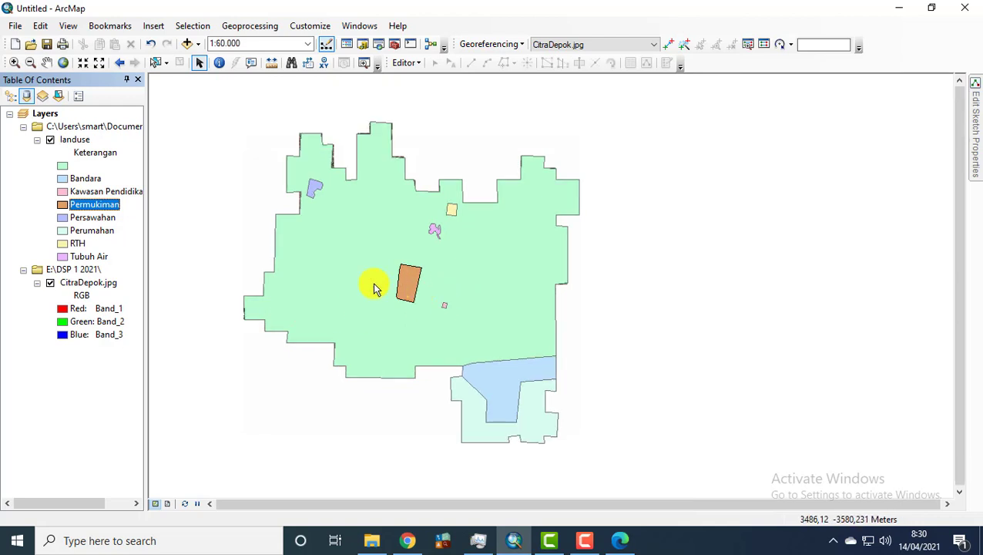
pyautogui.moveTo(374, 289); pyautogui.dragTo(456, 291)
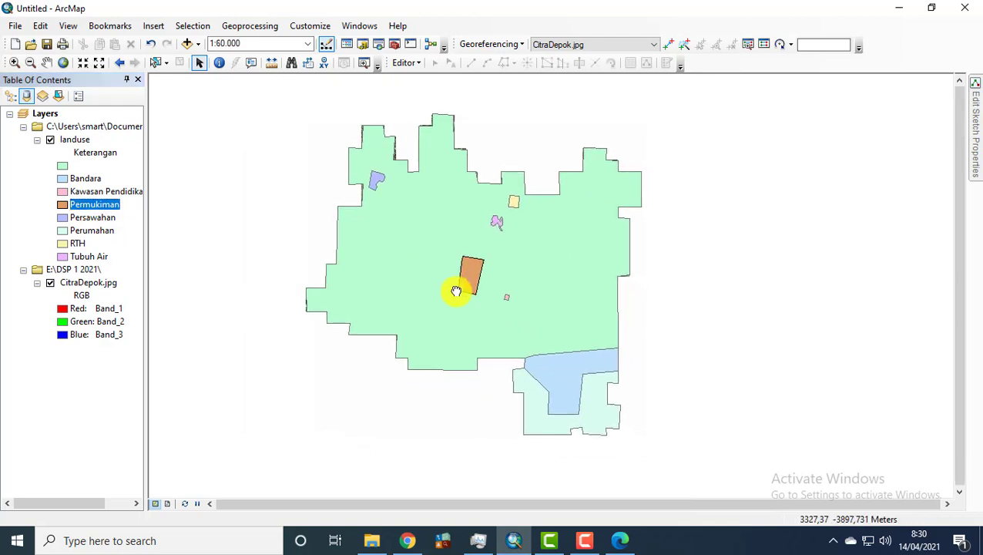
pyautogui.click(168, 504)
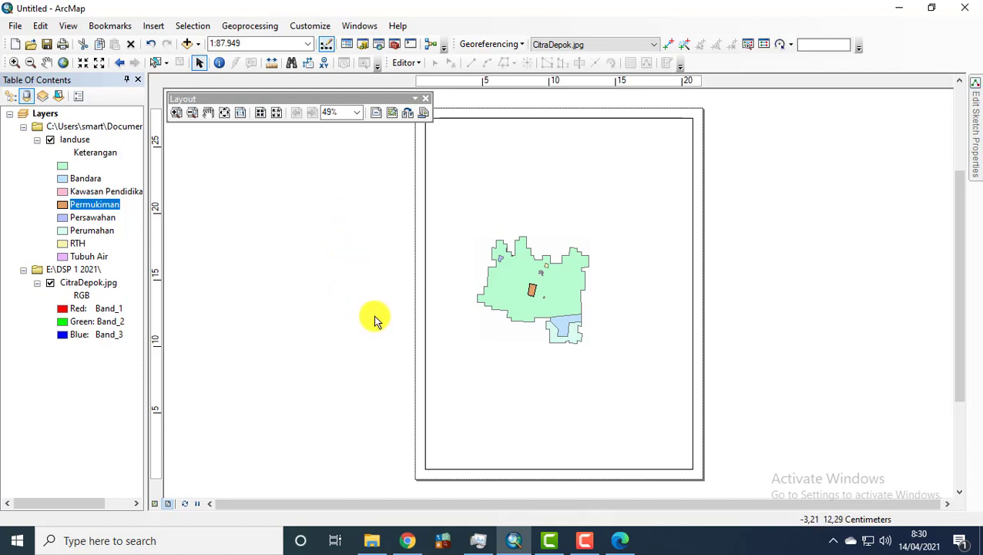
pyautogui.click(16, 24)
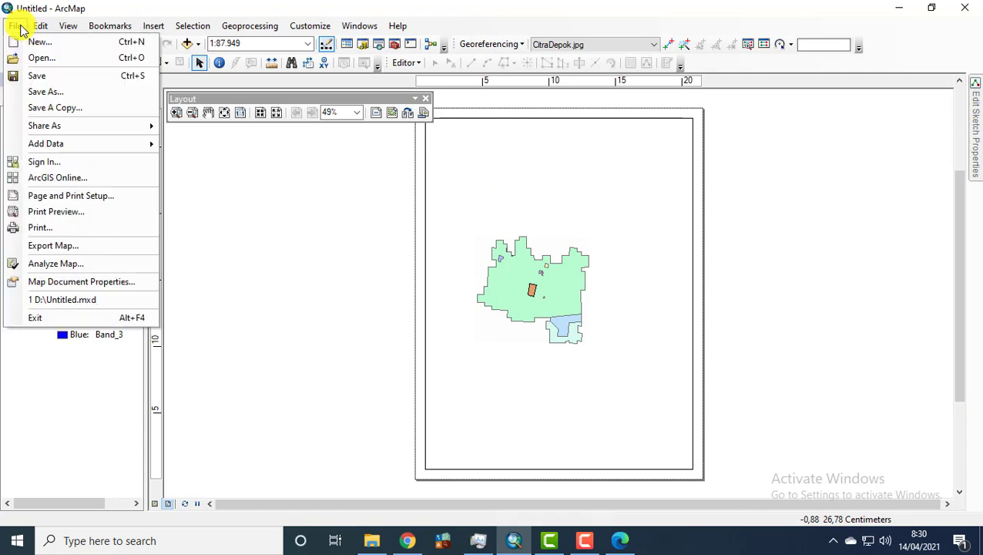
pyautogui.click(77, 194)
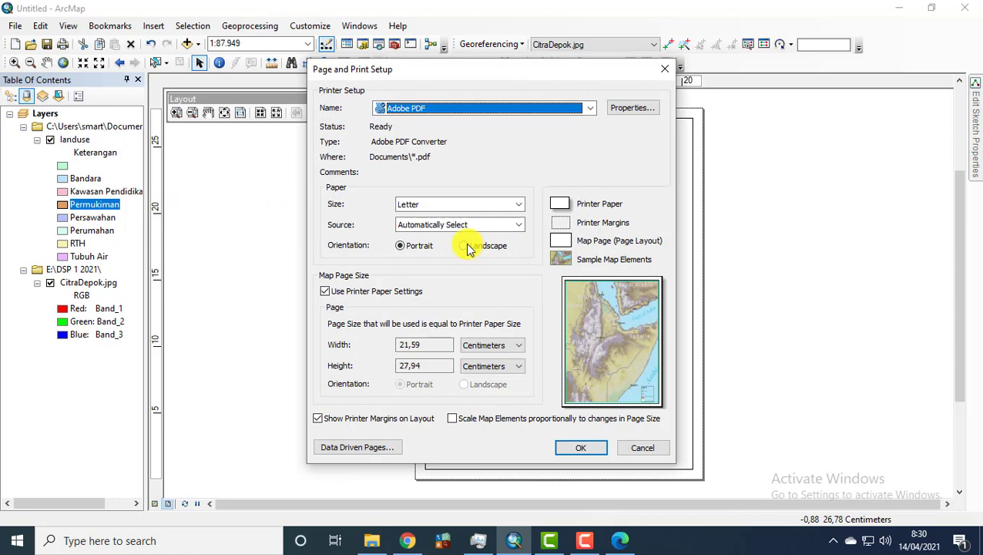
pyautogui.click(468, 246)
pyautogui.click(579, 443)
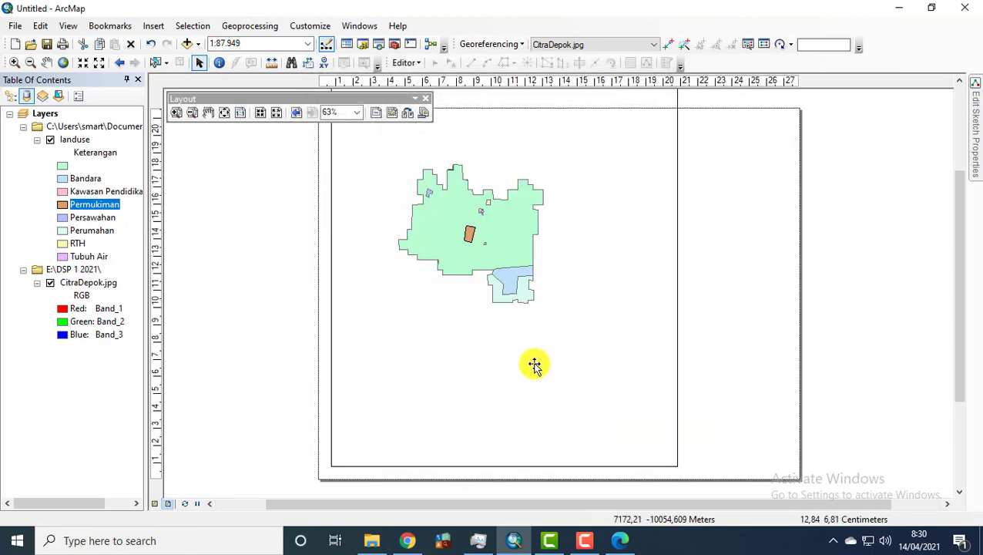
# Step: Resize the data frame to about 16 cm wide and 20 cm tall within the landscape page, leaving free space on its right
pyautogui.scroll(3, 564, 313)
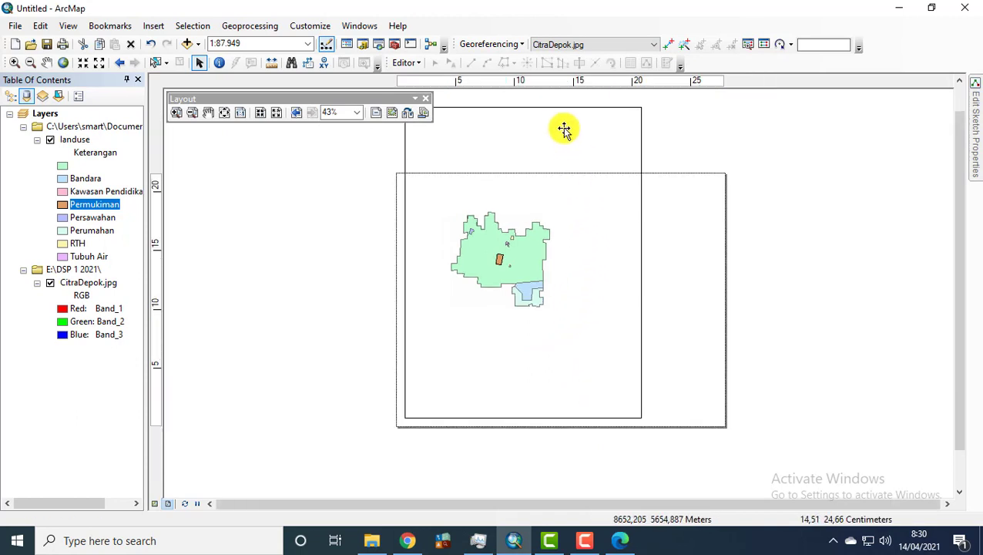
pyautogui.click(560, 125)
pyautogui.moveTo(527, 105); pyautogui.dragTo(521, 184)
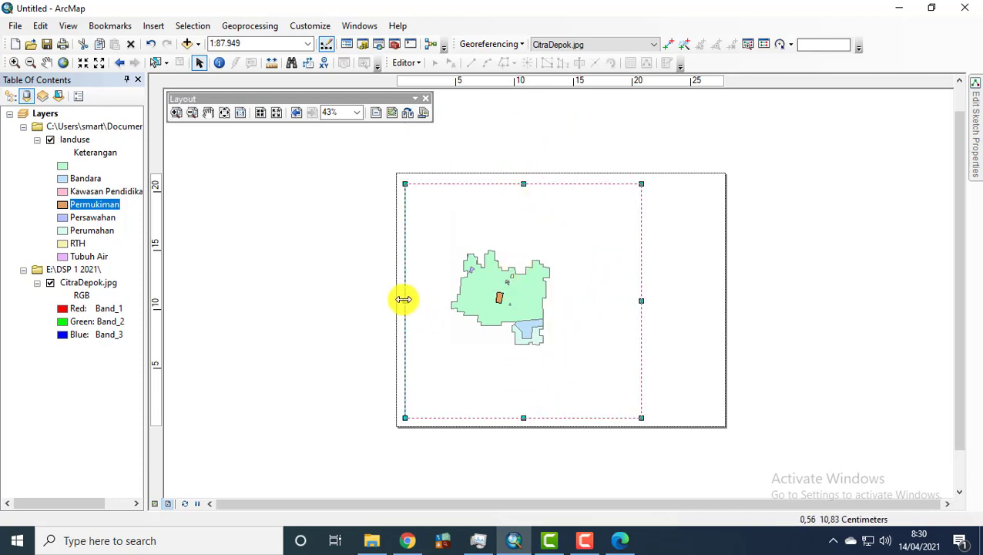
pyautogui.moveTo(403, 300); pyautogui.dragTo(409, 300)
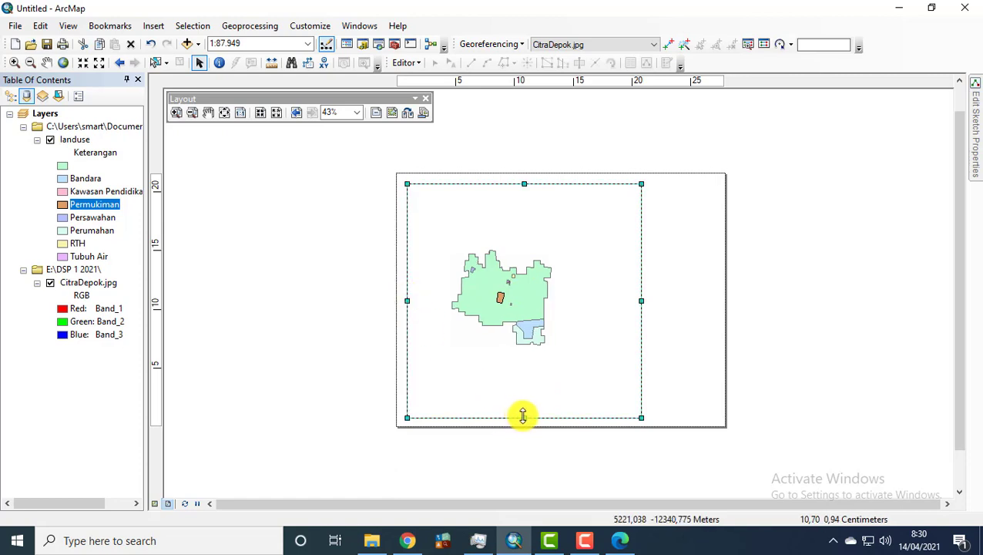
pyautogui.moveTo(522, 416); pyautogui.dragTo(524, 416)
pyautogui.moveTo(406, 301); pyautogui.dragTo(410, 300)
pyautogui.moveTo(638, 299); pyautogui.dragTo(603, 307)
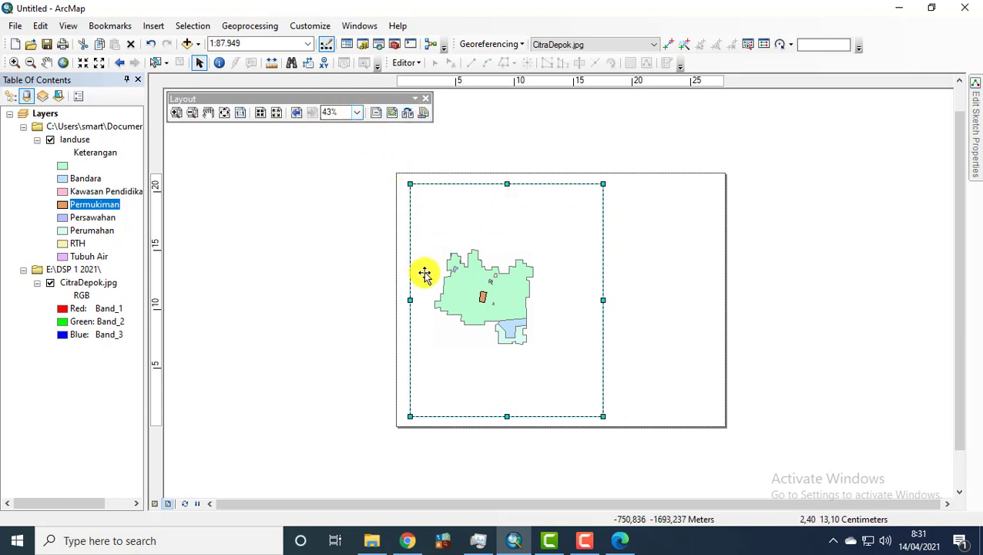
# Step: Enlarge the landuse map inside the data frame to a scale of about 1:48.000 so it fills the frame's width
pyautogui.moveTo(494, 293); pyautogui.dragTo(493, 293)
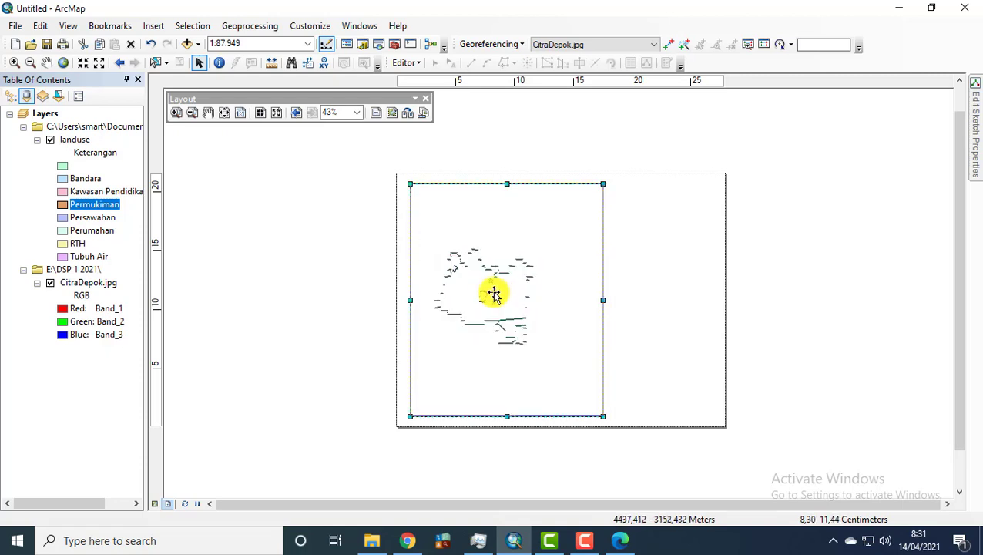
pyautogui.click(208, 113)
pyautogui.moveTo(501, 332)
pyautogui.mouseDown()
pyautogui.moveTo(518, 339)
pyautogui.moveTo(496, 331)
pyautogui.mouseUp()
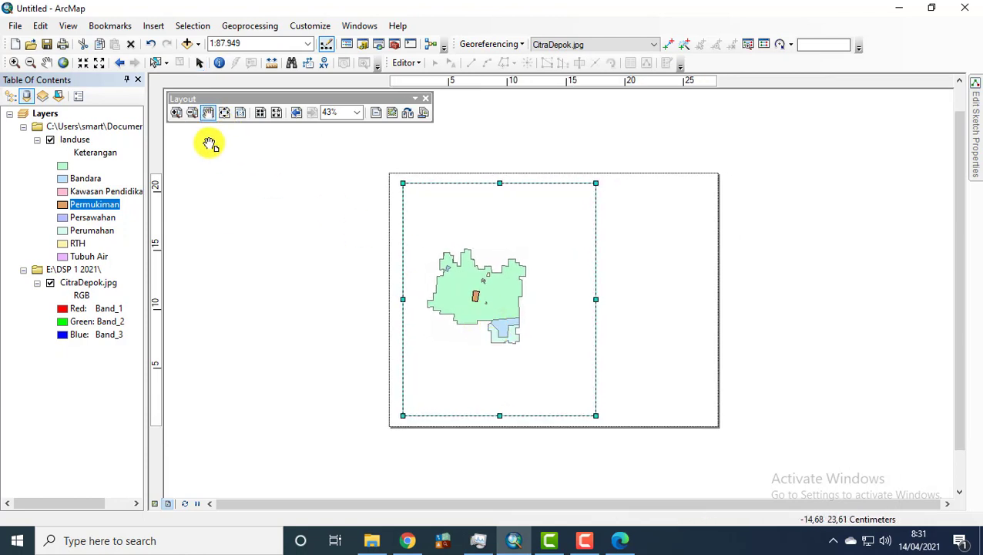
pyautogui.click(47, 63)
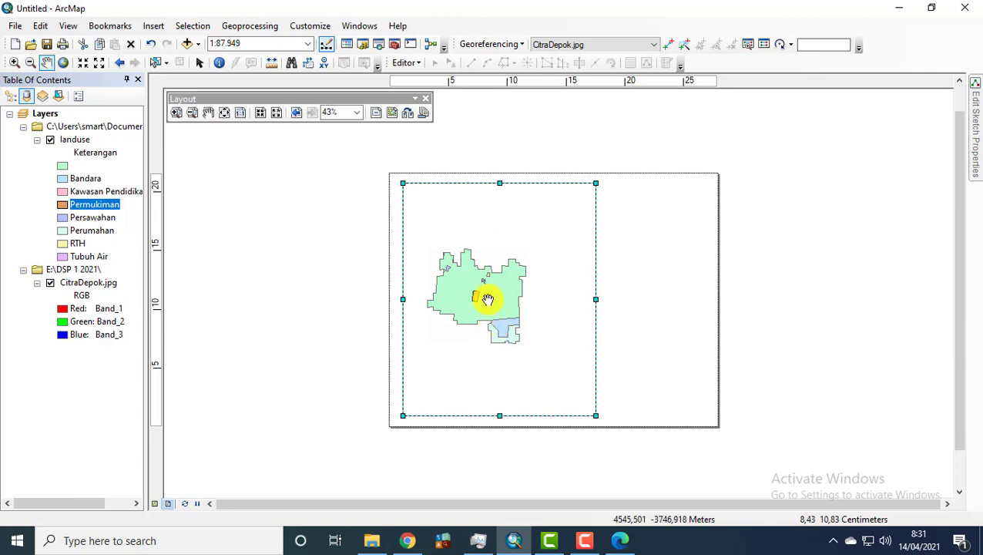
pyautogui.moveTo(487, 296); pyautogui.dragTo(518, 309)
pyautogui.scroll(-1, 515, 312)
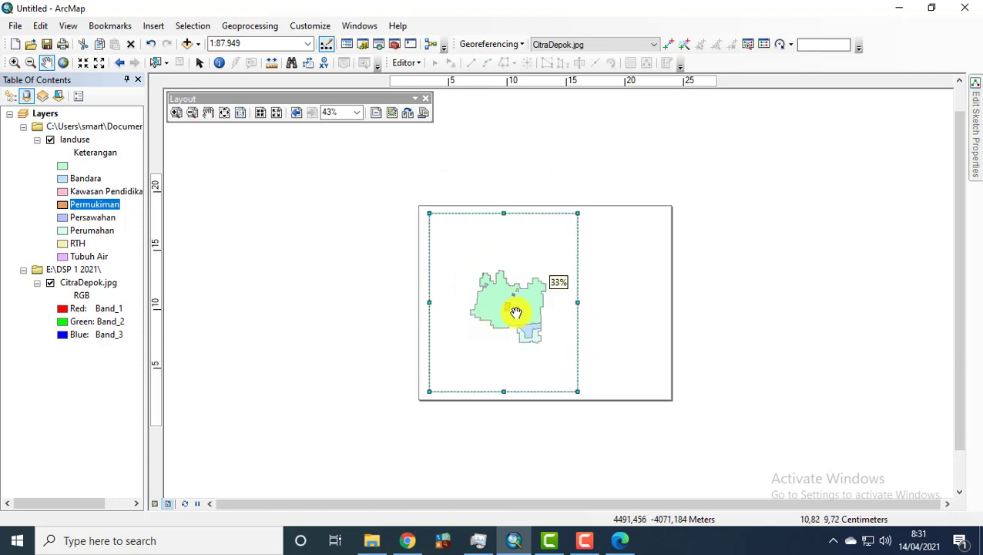
pyautogui.scroll(2, 515, 312)
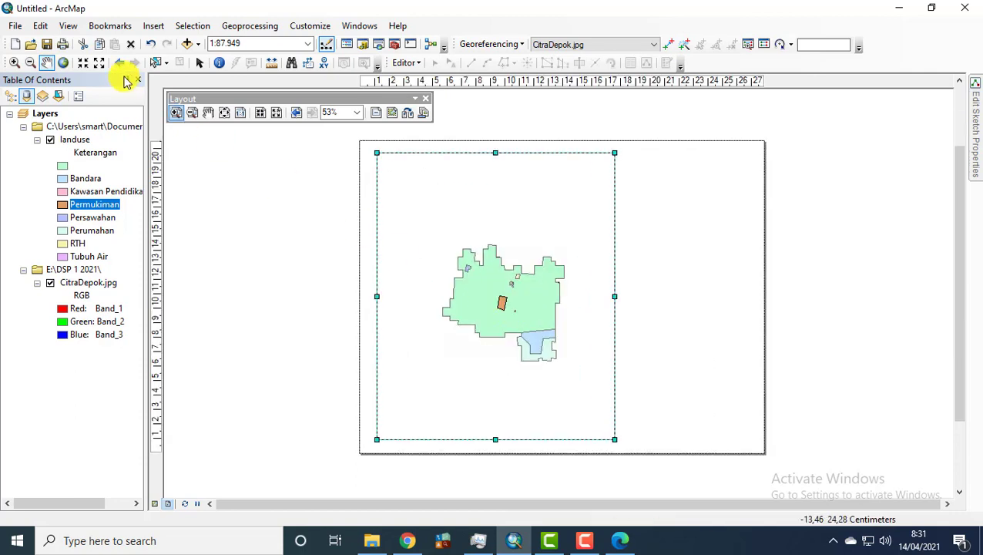
pyautogui.click(16, 64)
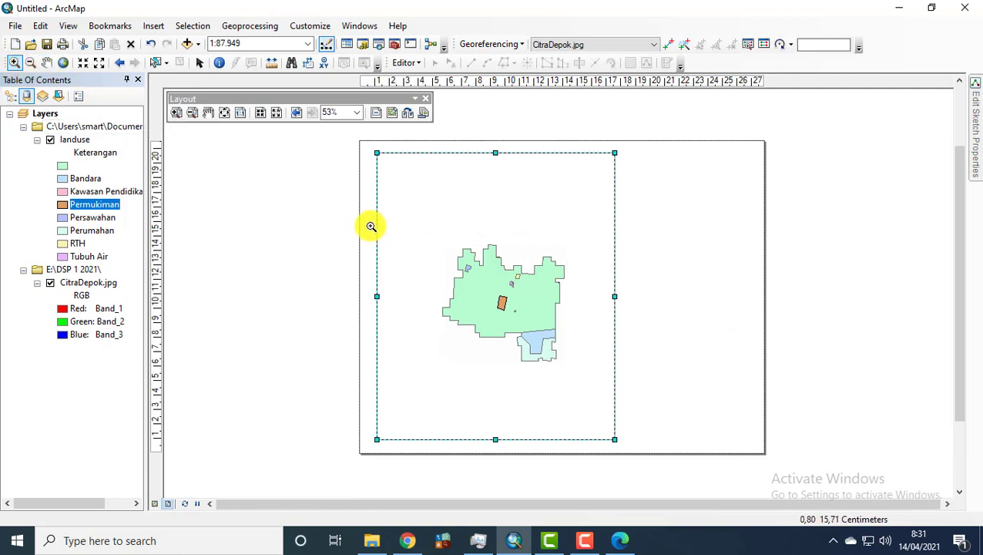
pyautogui.moveTo(415, 222); pyautogui.dragTo(596, 369)
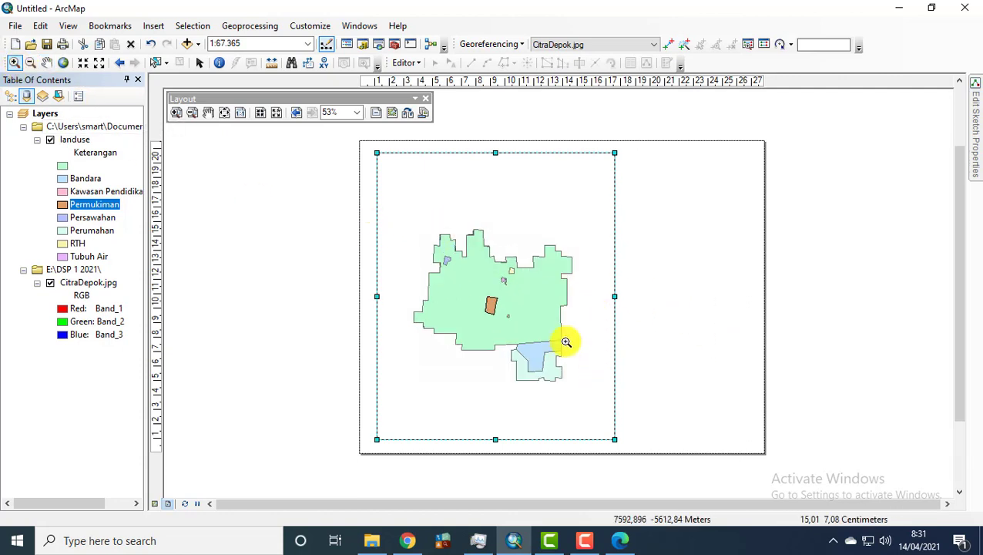
pyautogui.moveTo(405, 223); pyautogui.dragTo(577, 391)
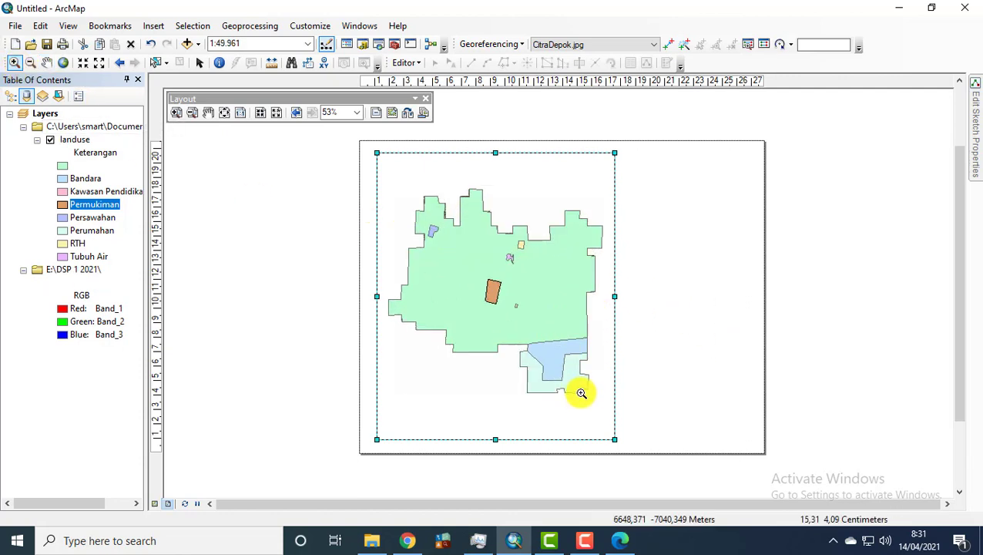
pyautogui.moveTo(384, 181); pyautogui.dragTo(614, 408)
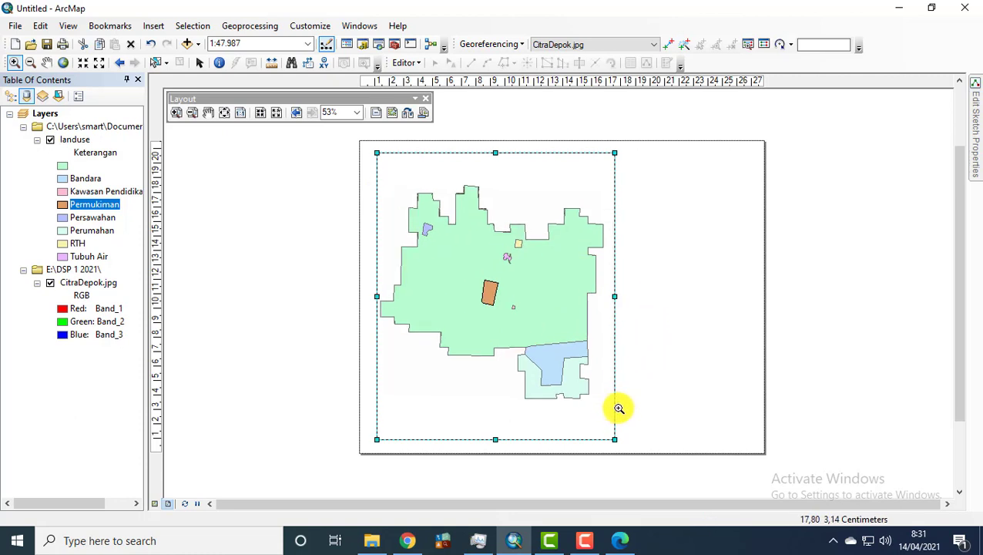
# Step: Set the landuse layer's display transparency to 40%
pyautogui.rightClick(71, 143)
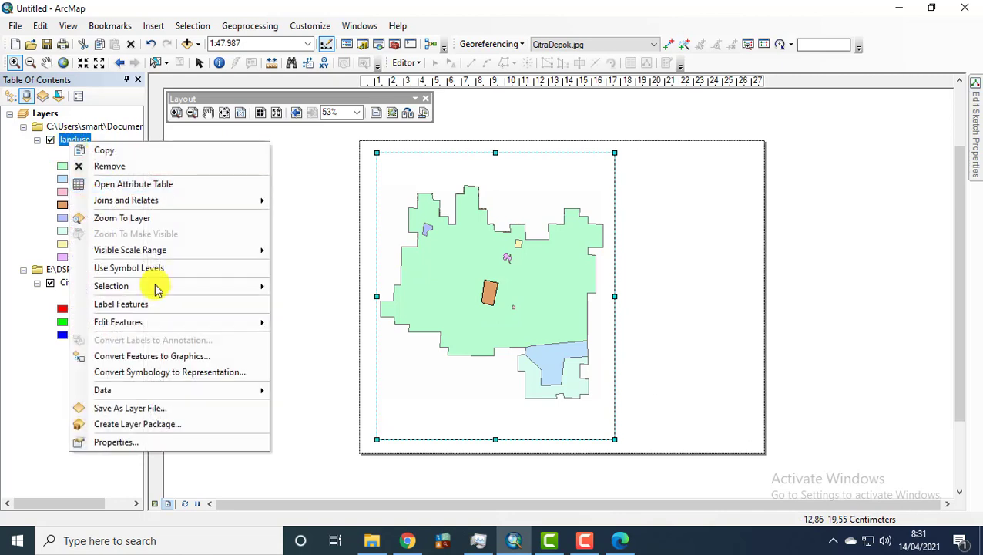
pyautogui.click(183, 441)
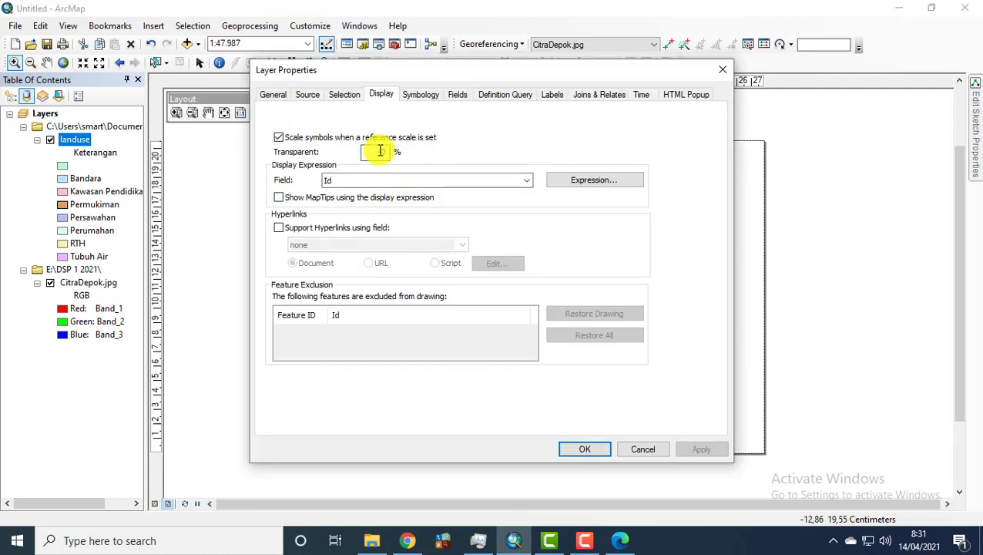
pyautogui.write('40')
pyautogui.click(593, 448)
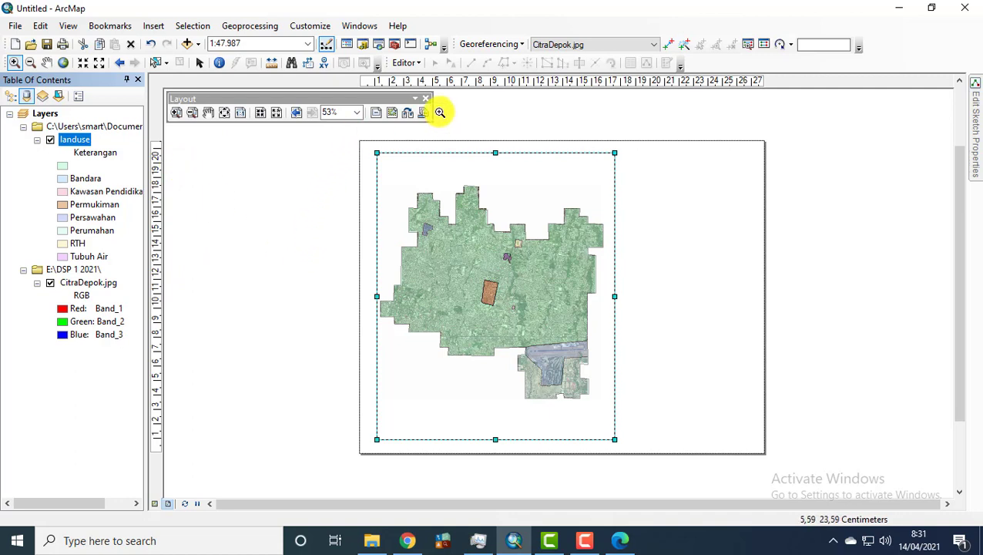
# Step: Return to the Select Elements tool and show the Draw toolbar
pyautogui.click(199, 62)
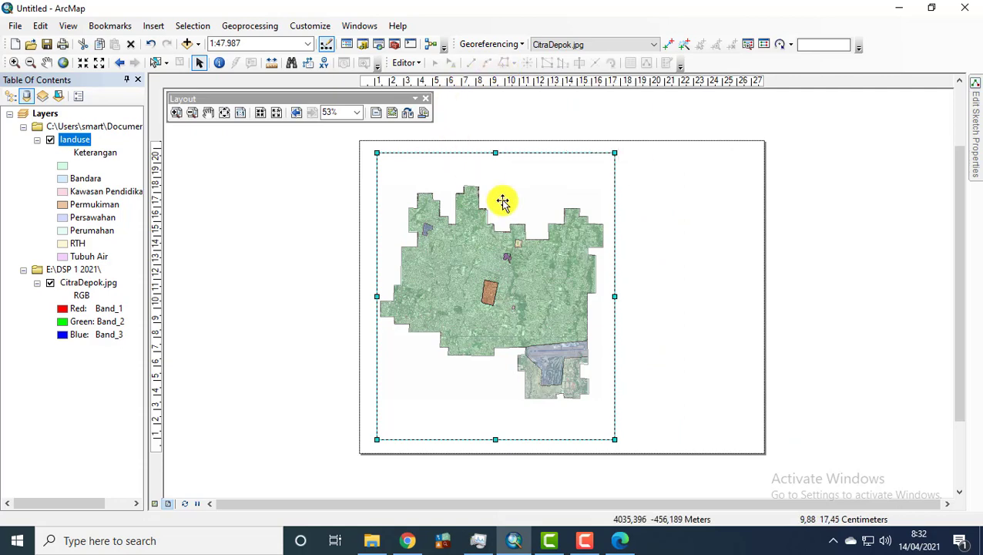
pyautogui.rightClick(451, 24)
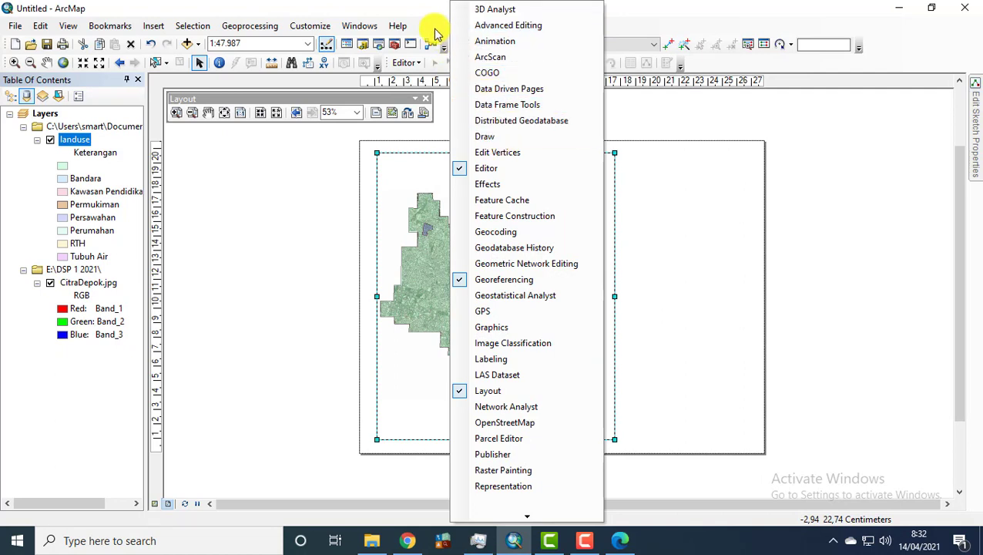
pyautogui.click(316, 25)
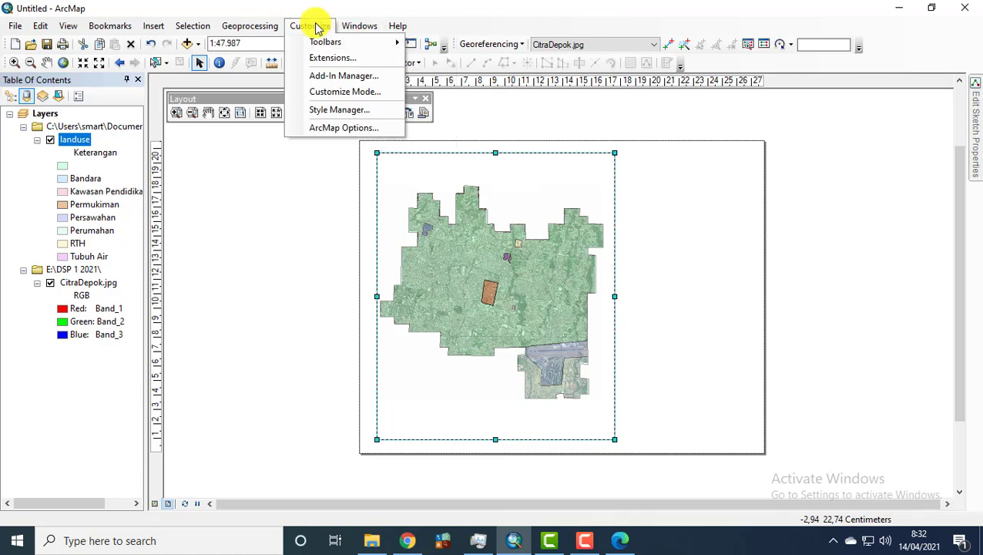
pyautogui.moveTo(355, 41)
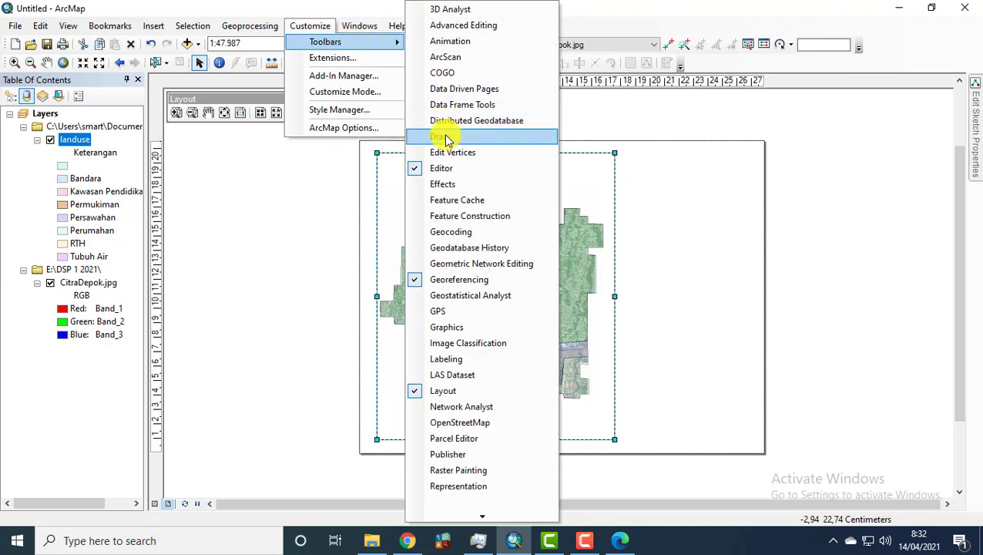
pyautogui.click(445, 138)
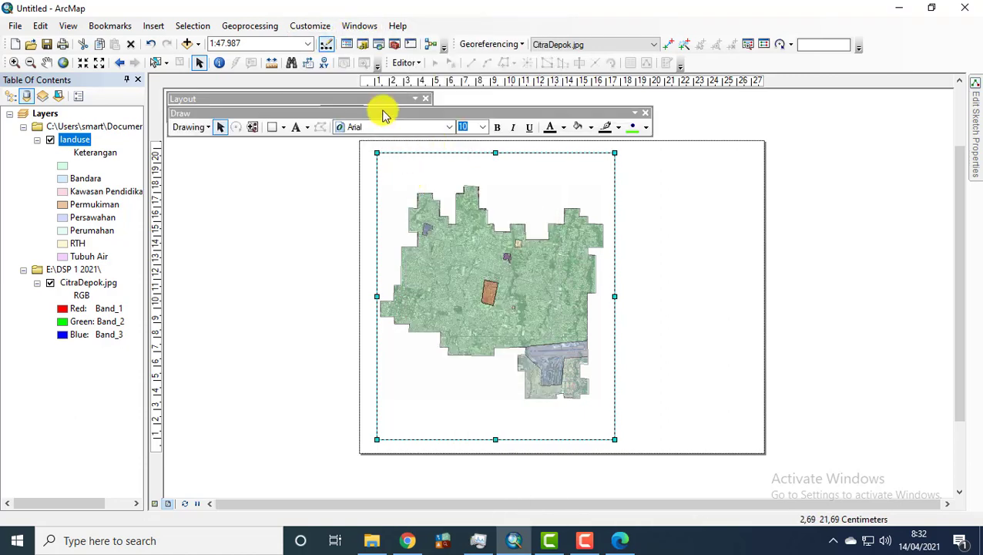
# Step: Dock the Draw toolbar and draw a rectangle about 8.7 cm wide and 19.4 cm tall in the free space beside the data frame
pyautogui.moveTo(384, 110)
pyautogui.mouseDown()
pyautogui.moveTo(336, 301)
pyautogui.moveTo(369, 503)
pyautogui.moveTo(358, 494)
pyautogui.mouseUp()
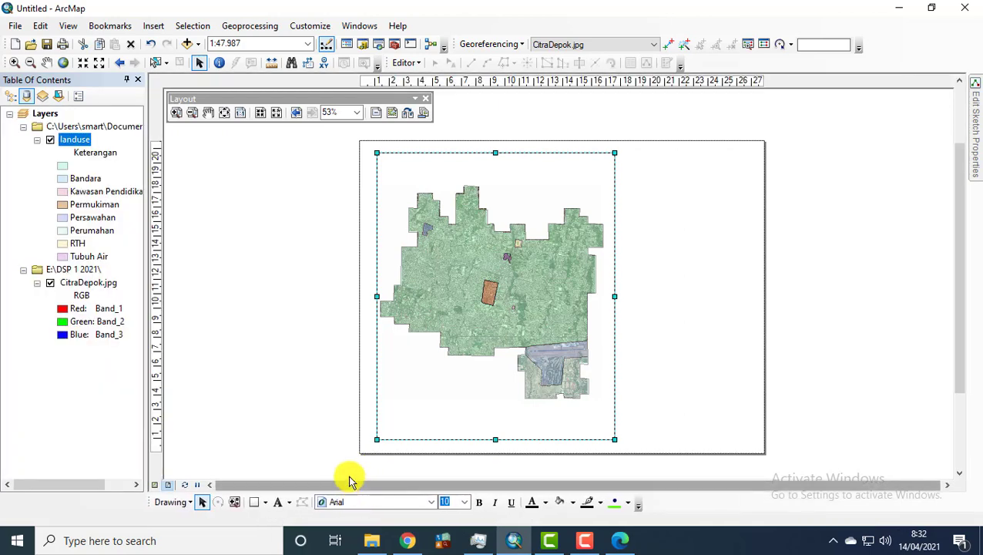
pyautogui.click(265, 503)
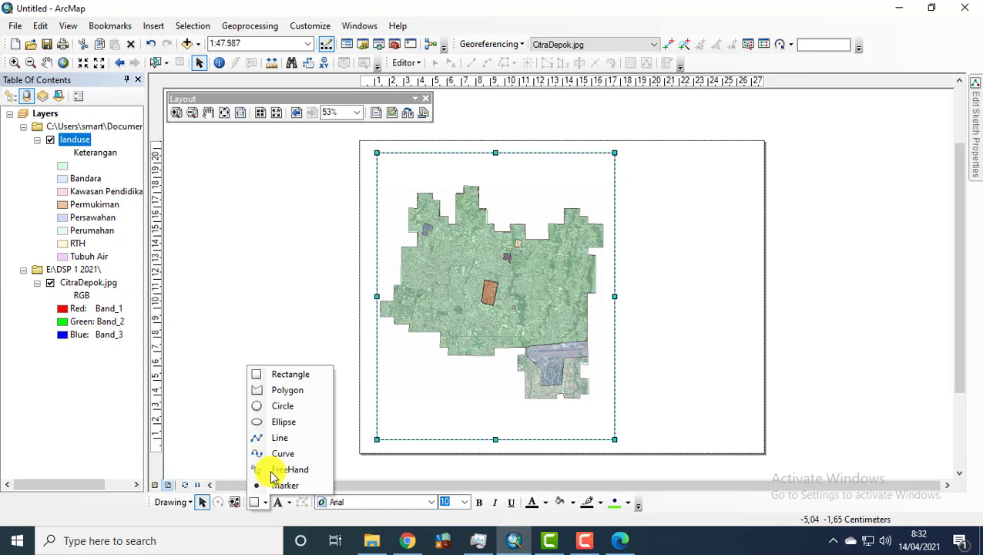
pyautogui.click(285, 376)
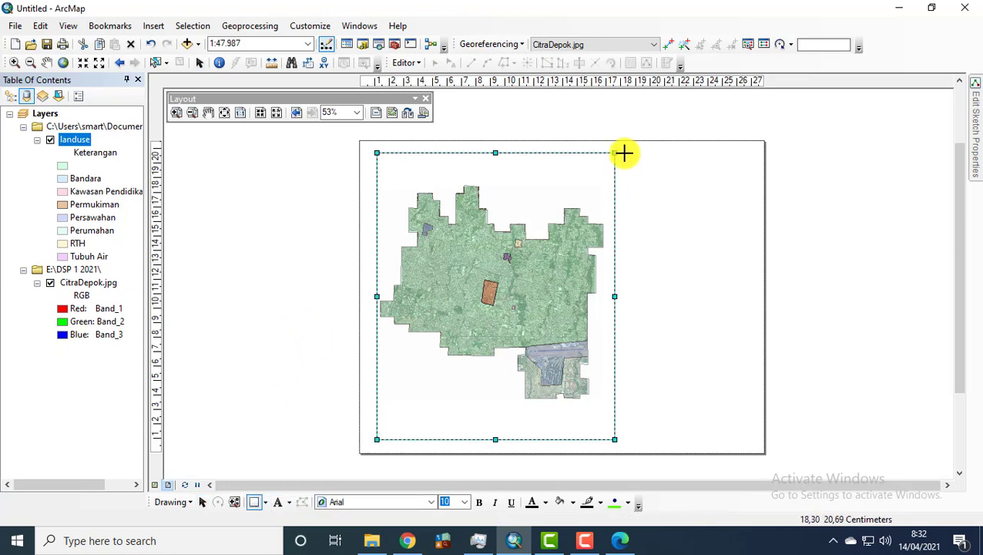
pyautogui.moveTo(624, 154); pyautogui.dragTo(751, 435)
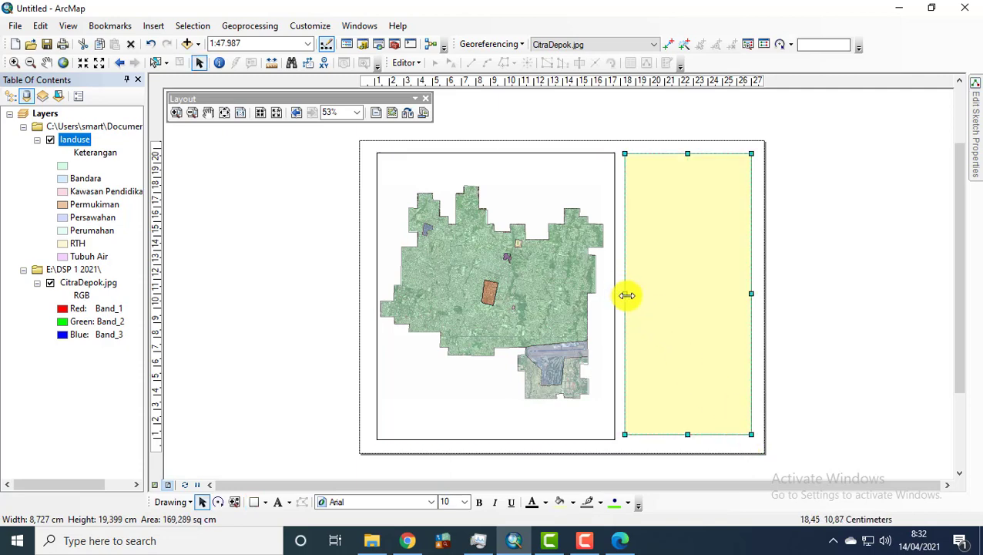
# Step: Narrow the rectangle slightly from its left edge and align its top and bottom edges with those of the data frame
pyautogui.moveTo(629, 295); pyautogui.dragTo(630, 297)
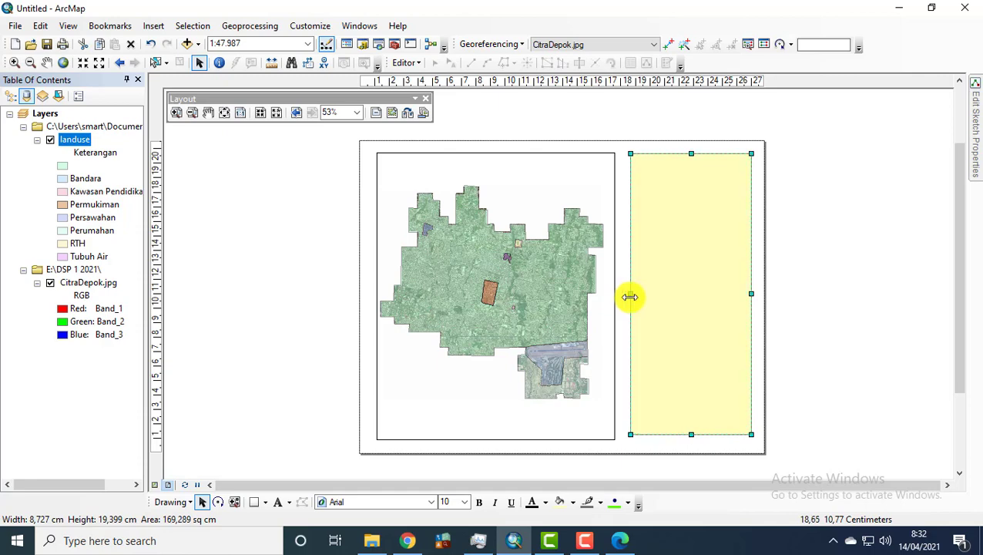
pyautogui.click(832, 218)
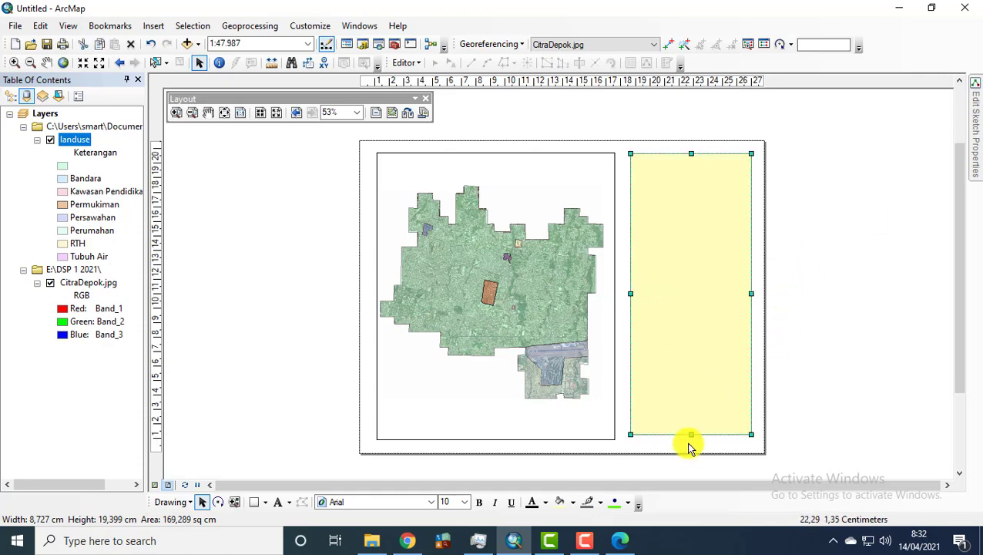
pyautogui.click(698, 438)
pyautogui.click(698, 423)
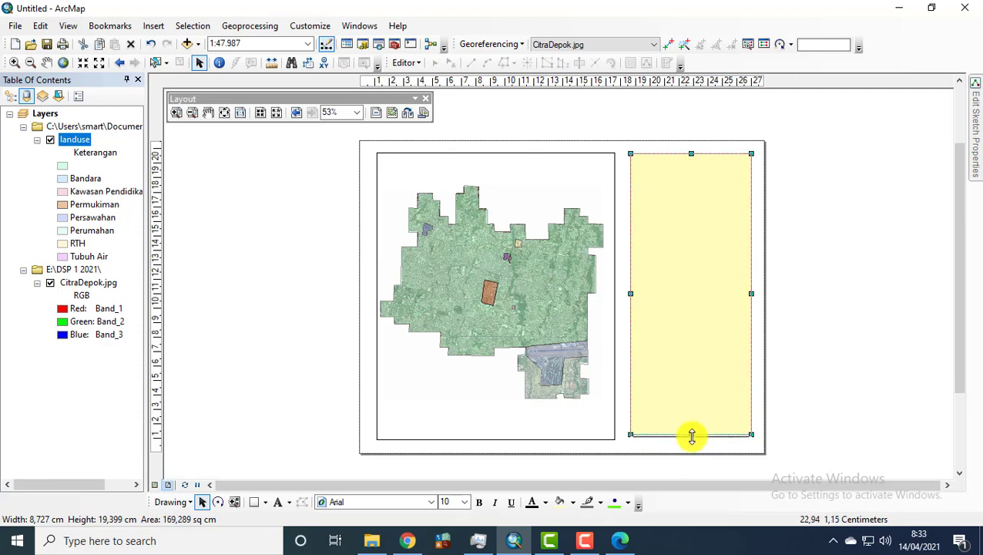
pyautogui.moveTo(692, 438); pyautogui.dragTo(692, 441)
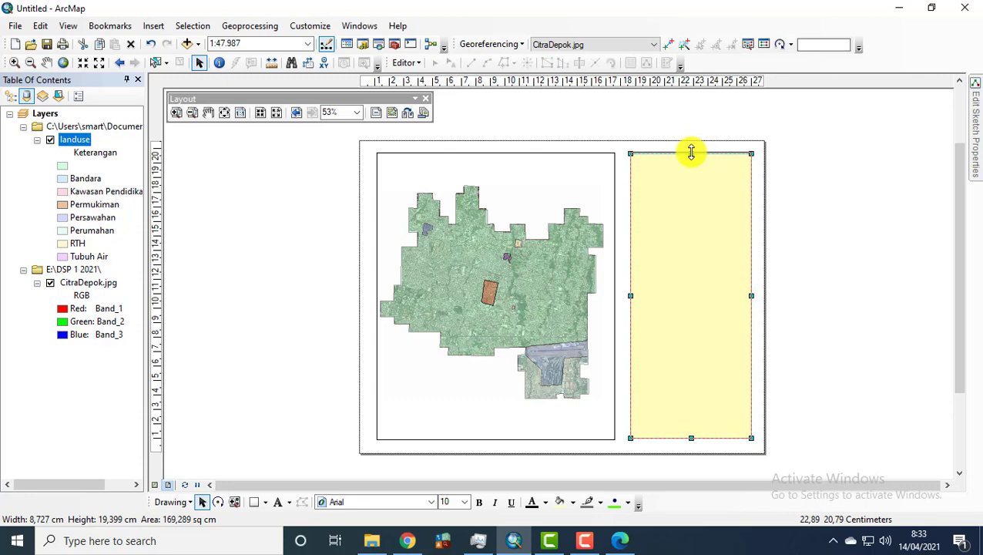
pyautogui.click(844, 220)
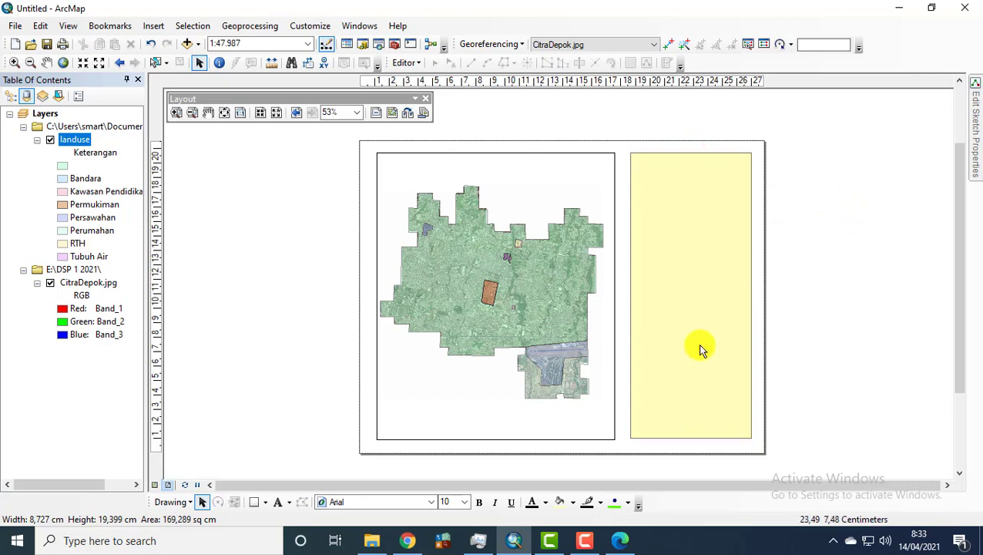
pyautogui.click(697, 436)
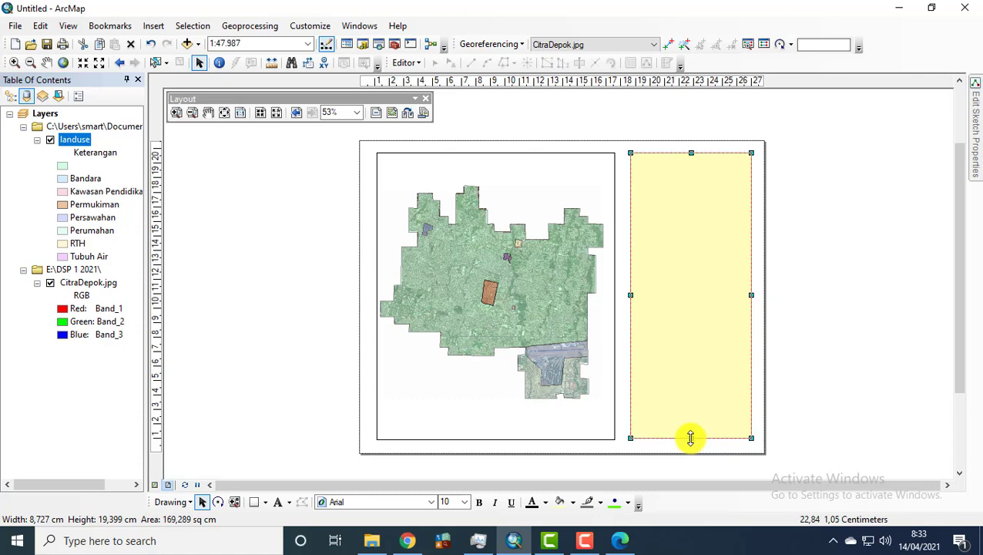
pyautogui.click(866, 325)
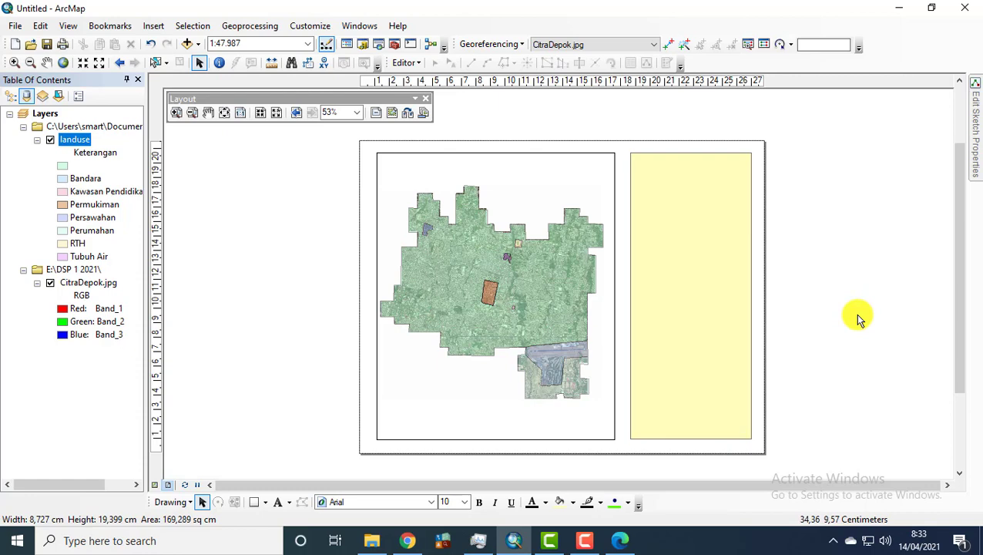
# Step: Give the rectangle no fill colour and a black outline, and close the Layout toolbar
pyautogui.rightClick(687, 287)
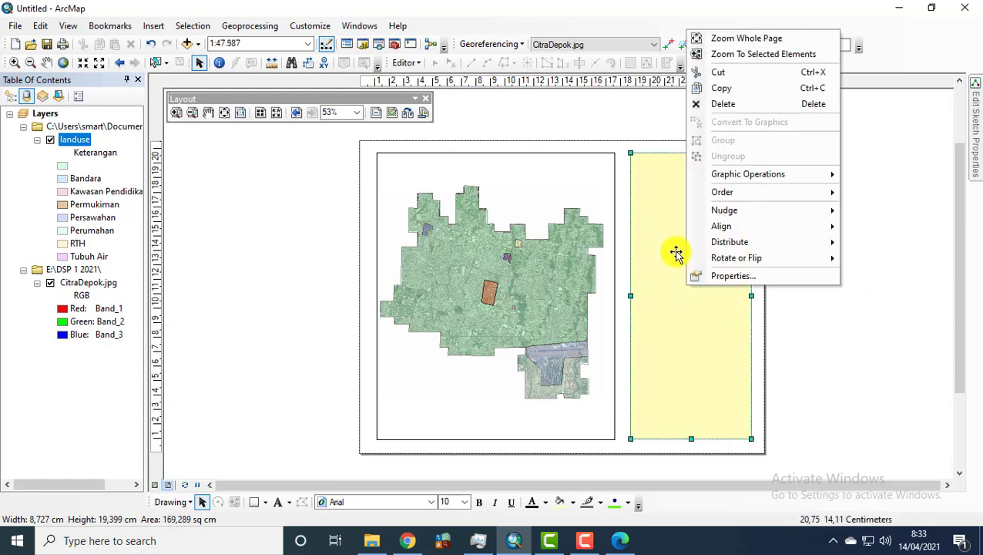
pyautogui.click(735, 276)
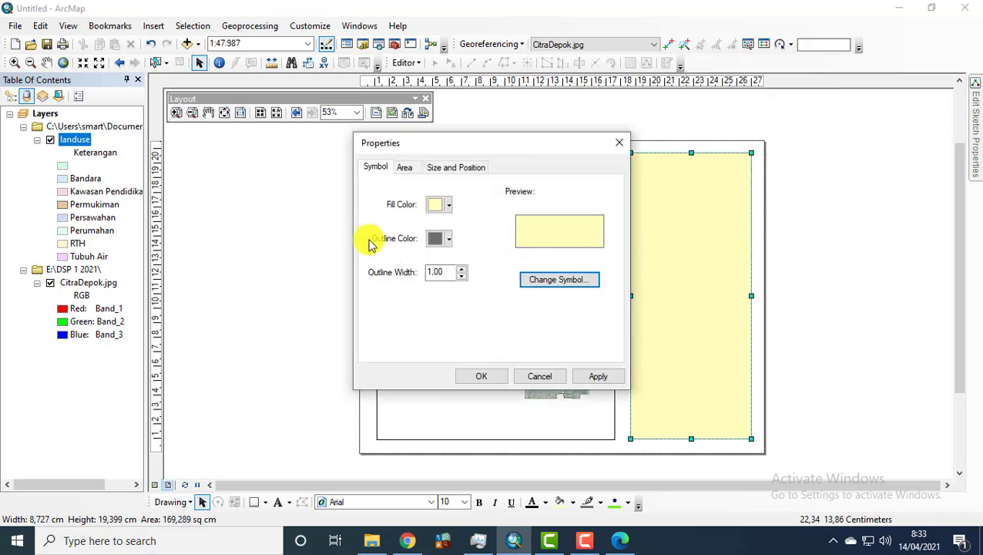
pyautogui.click(450, 207)
pyautogui.click(460, 225)
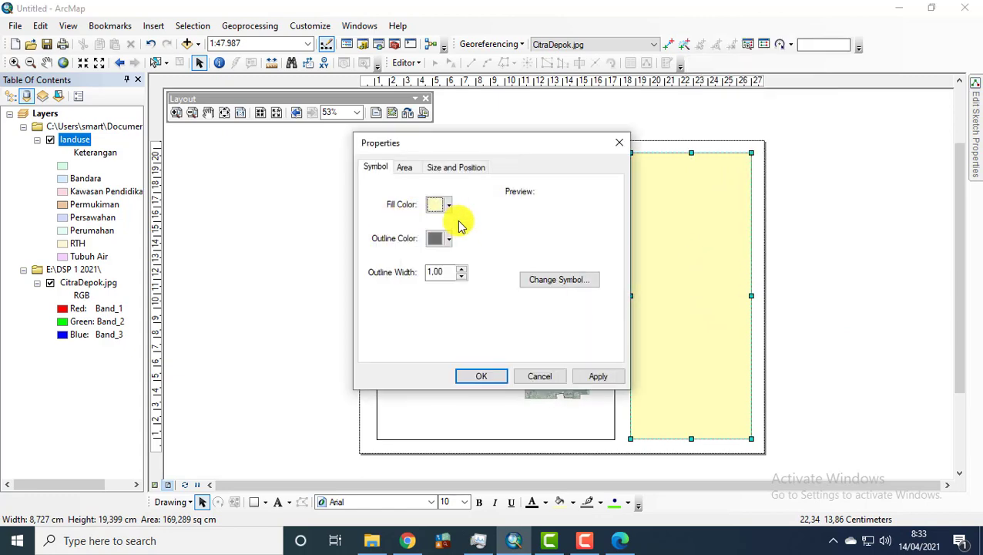
pyautogui.click(452, 244)
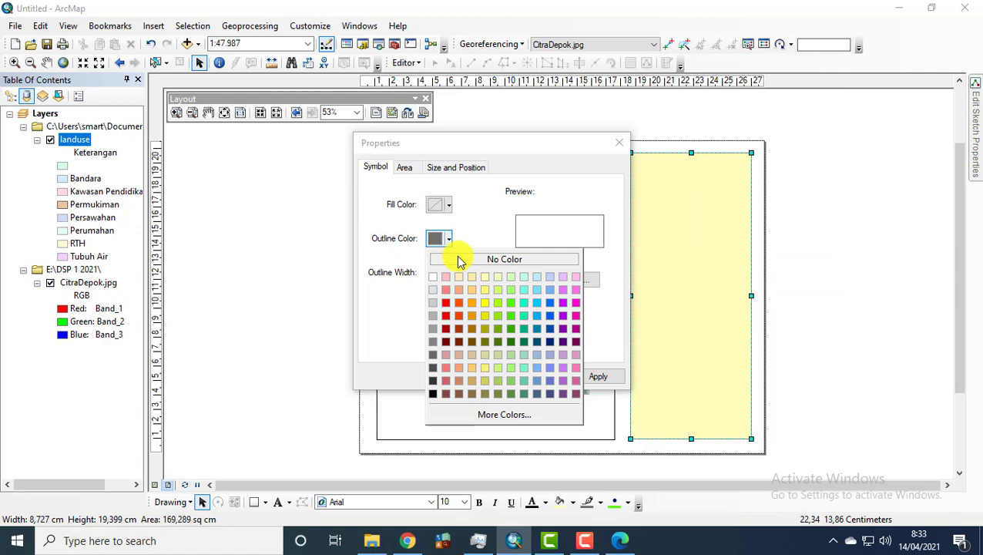
pyautogui.click(433, 395)
pyautogui.click(481, 379)
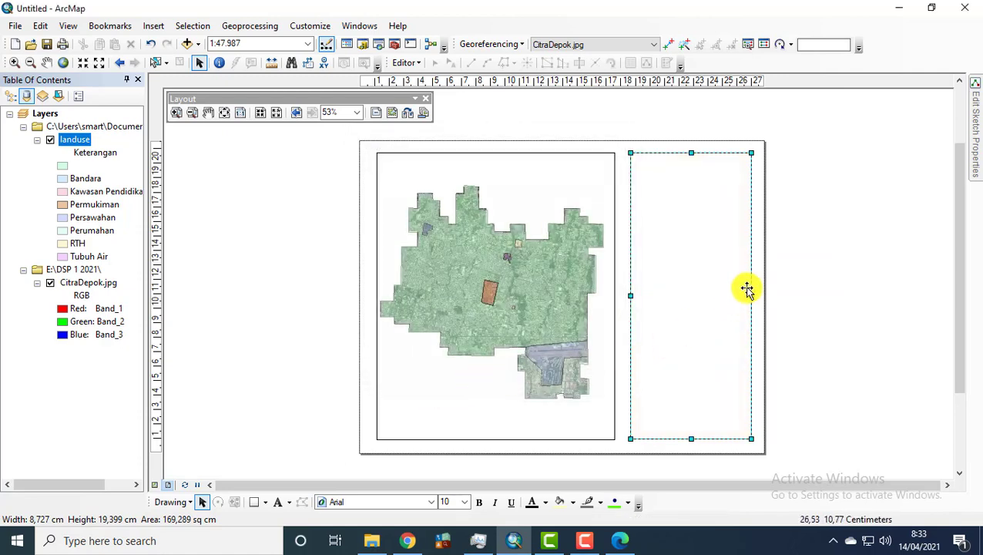
pyautogui.click(804, 228)
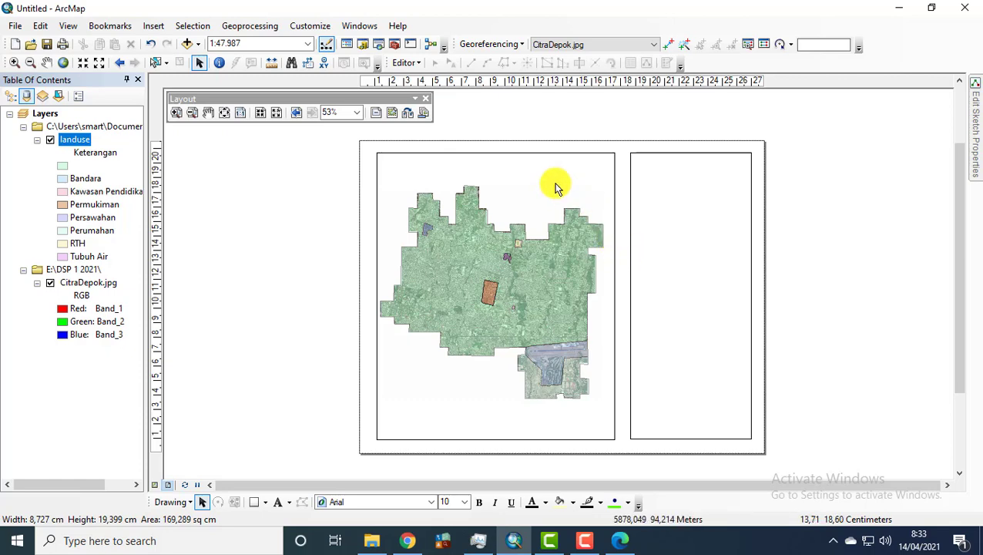
pyautogui.click(424, 100)
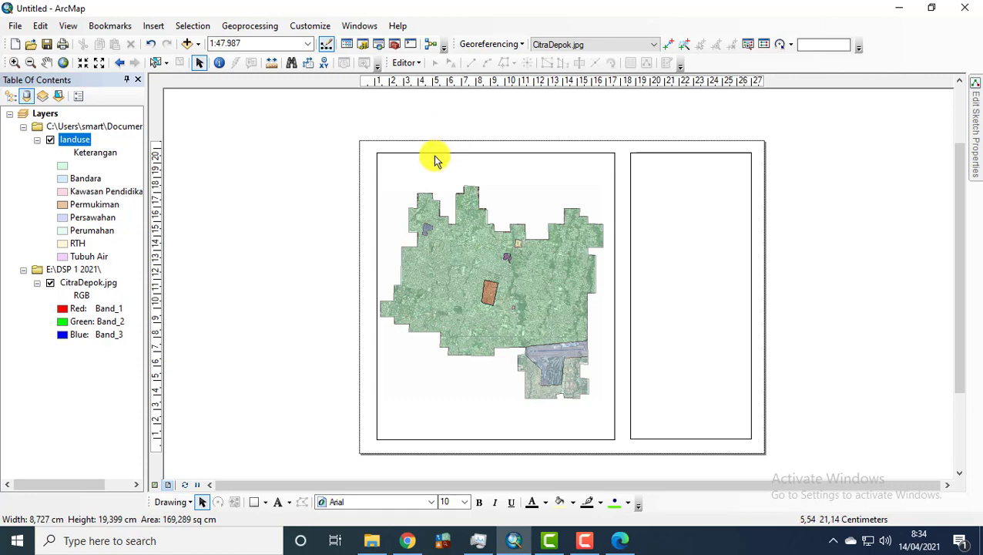
# Step: Add a measured grid with grid lines and labels at 1000 m intervals on both axes to the data frame
pyautogui.click(490, 171)
pyautogui.rightClick(489, 171)
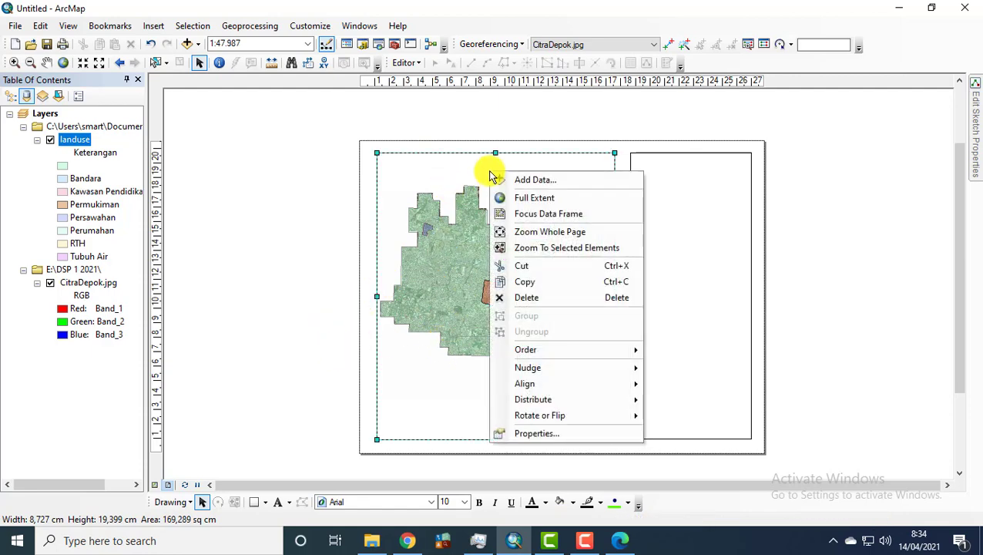
pyautogui.click(537, 434)
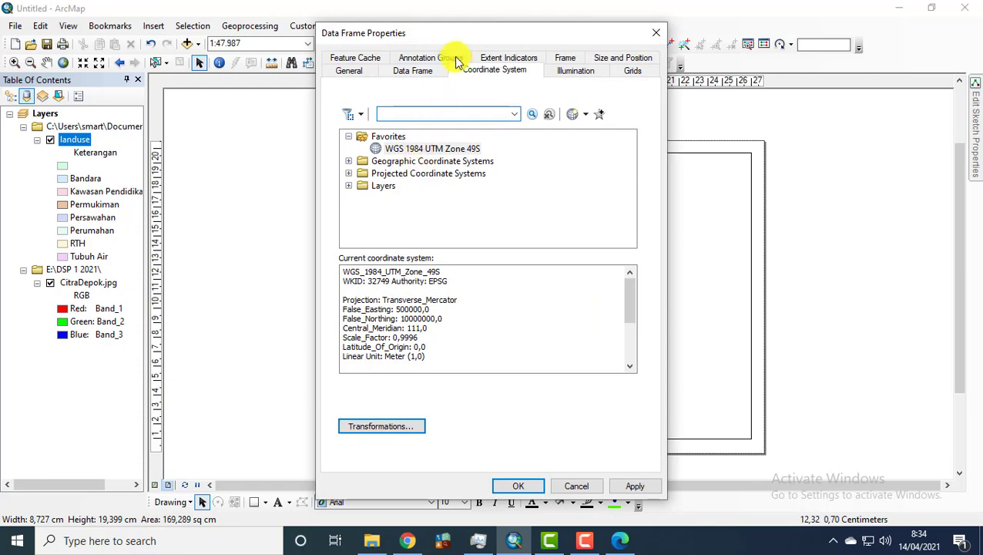
pyautogui.click(633, 70)
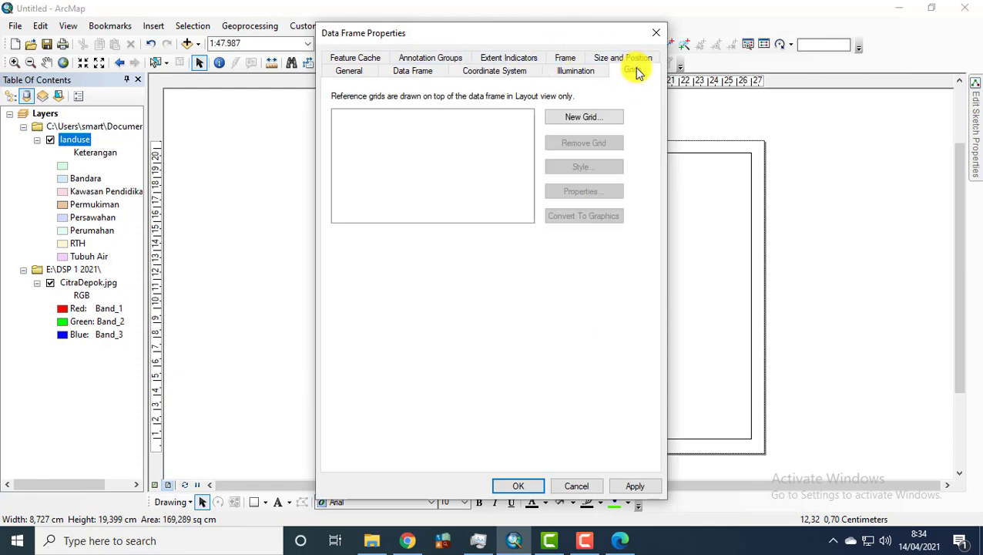
pyautogui.click(558, 121)
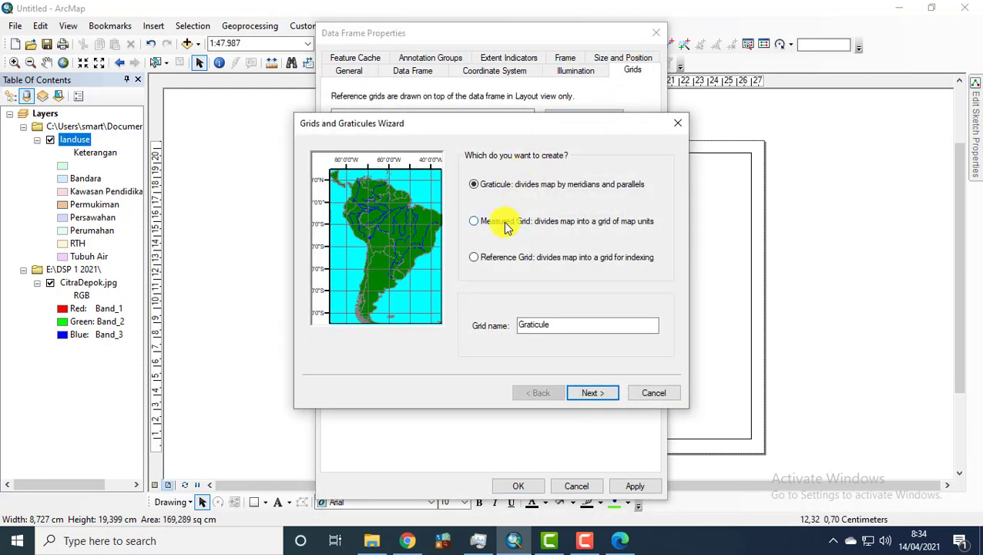
pyautogui.click(507, 223)
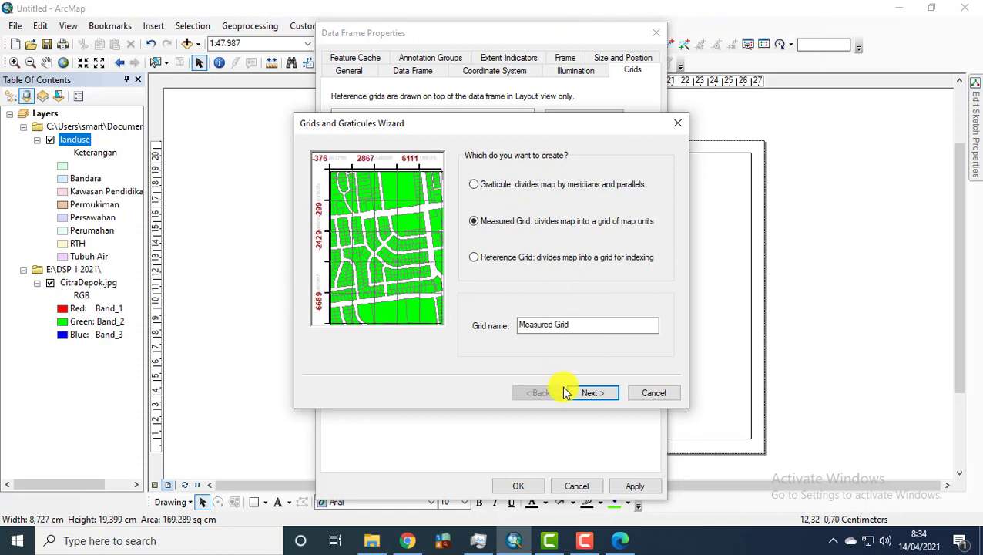
pyautogui.click(587, 394)
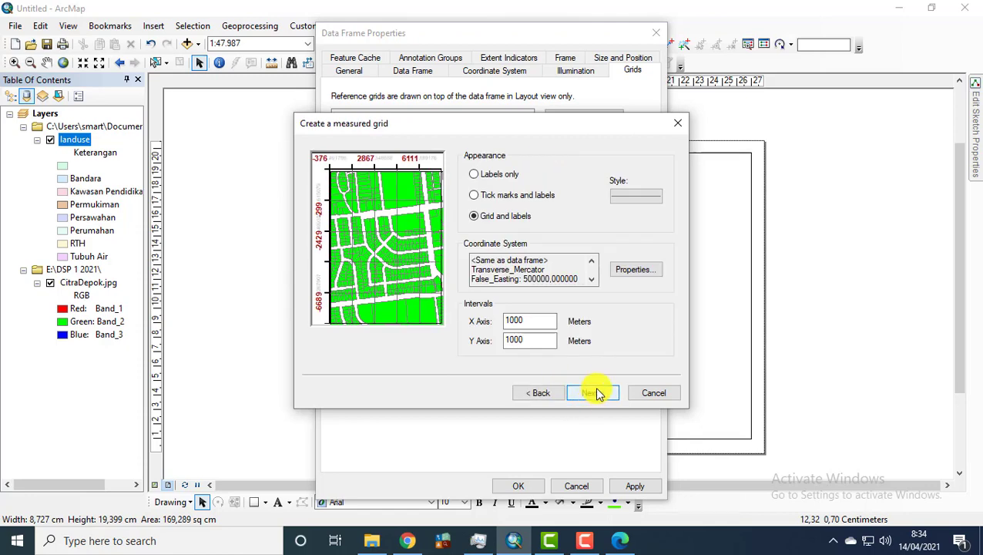
pyautogui.click(593, 394)
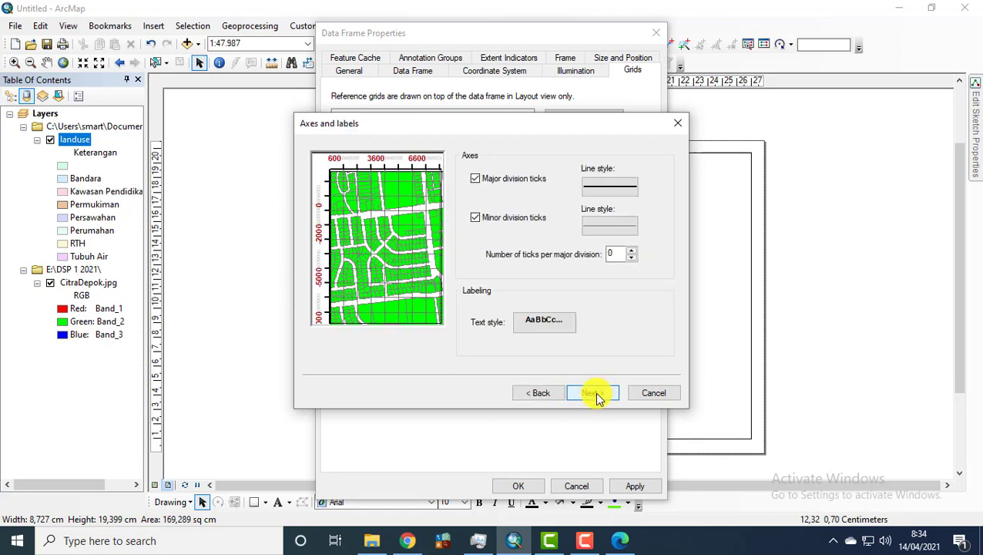
pyautogui.click(598, 394)
pyautogui.click(597, 395)
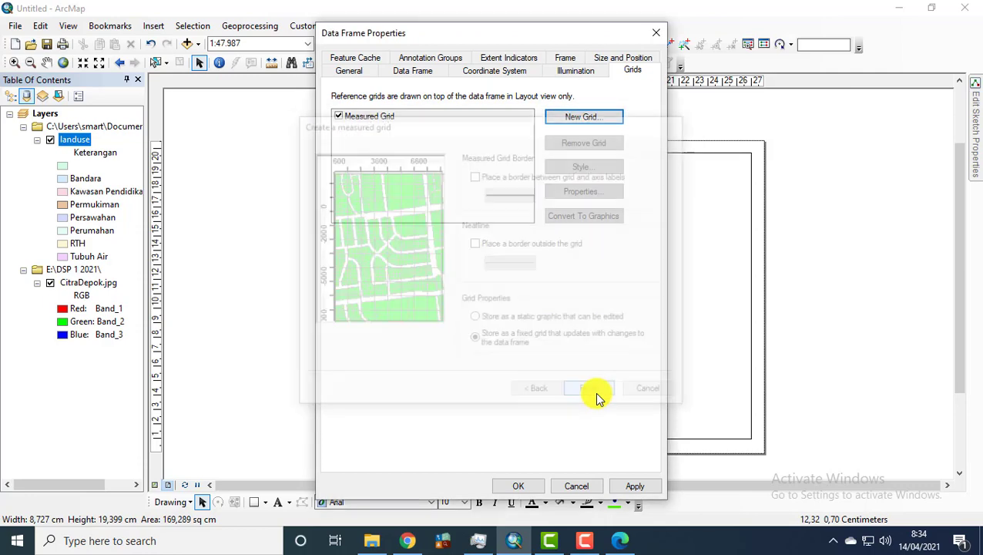
pyautogui.click(524, 484)
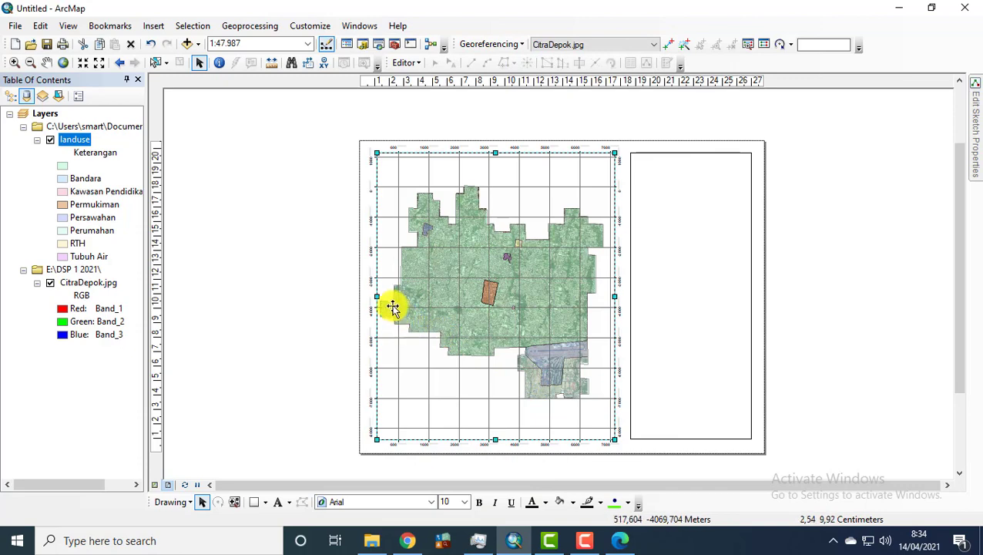
pyautogui.click(292, 223)
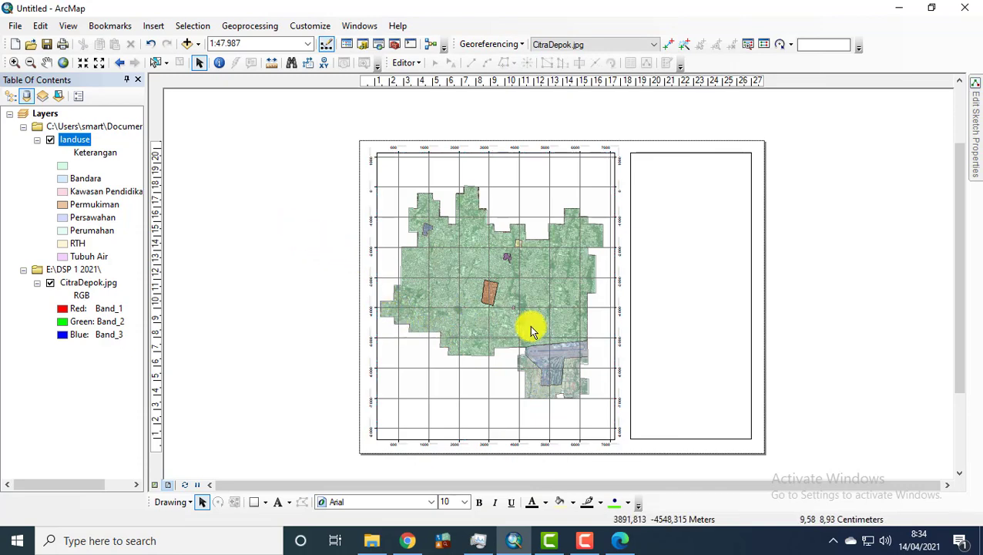
# Step: Insert the picture LOGO-300x298 (1) from the Pictures library into the map page
pyautogui.click(155, 27)
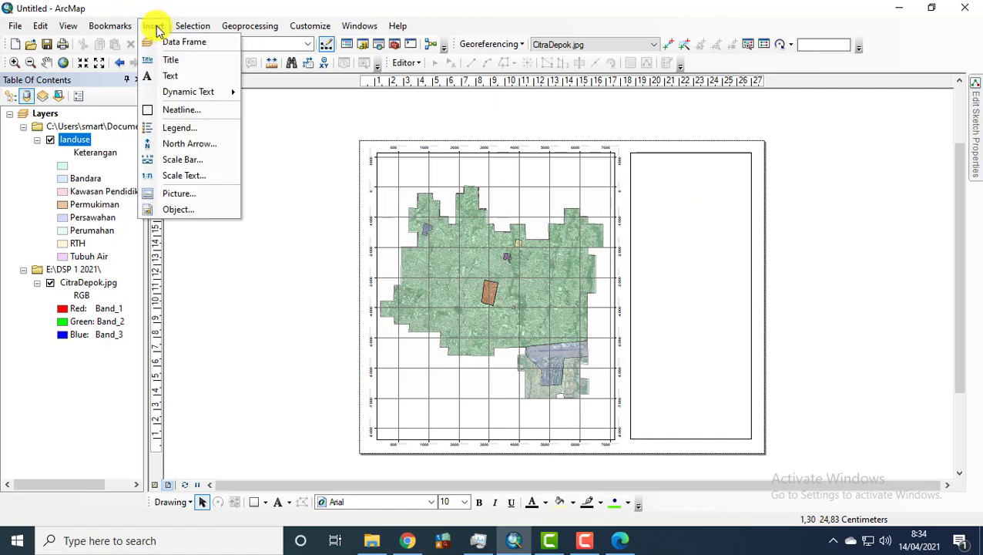
pyautogui.click(160, 194)
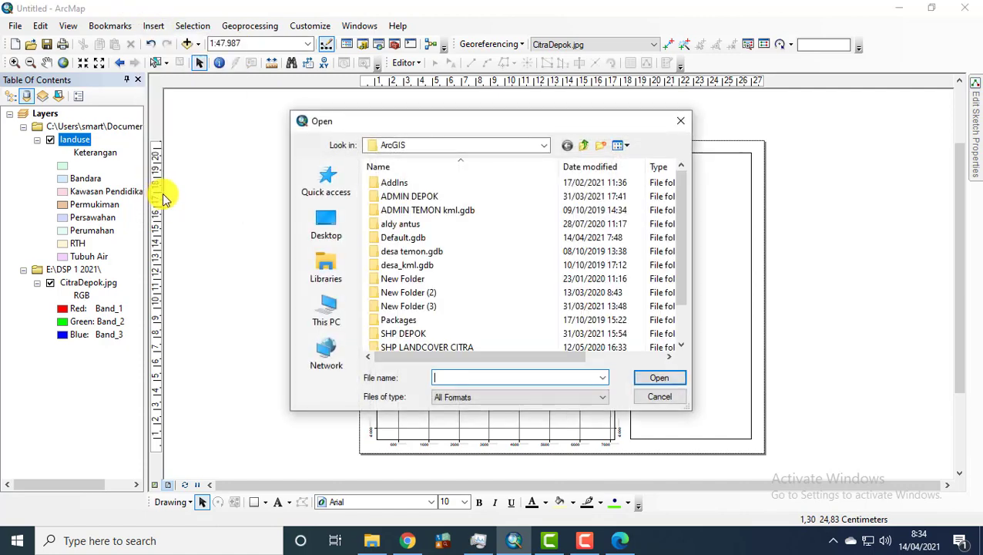
pyautogui.click(327, 268)
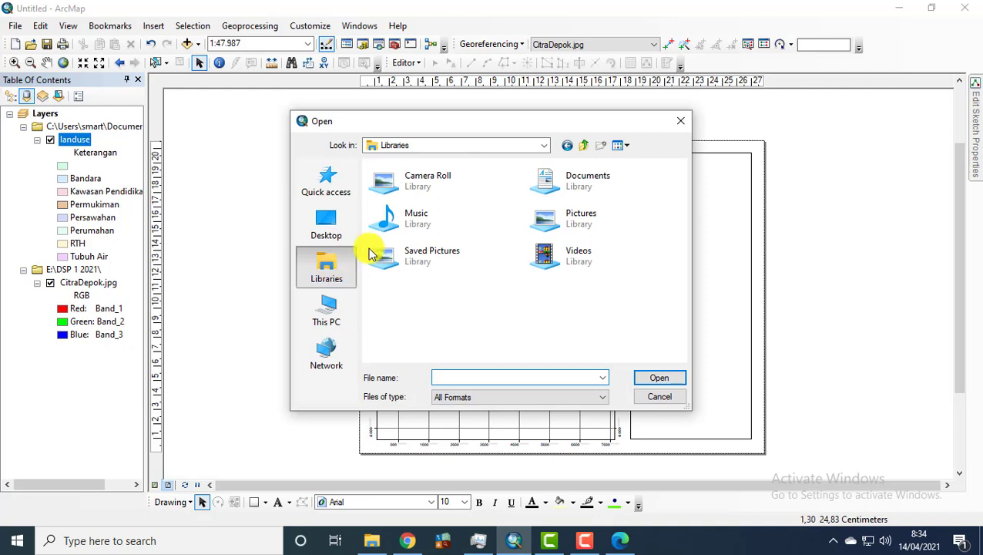
pyautogui.doubleClick(569, 223)
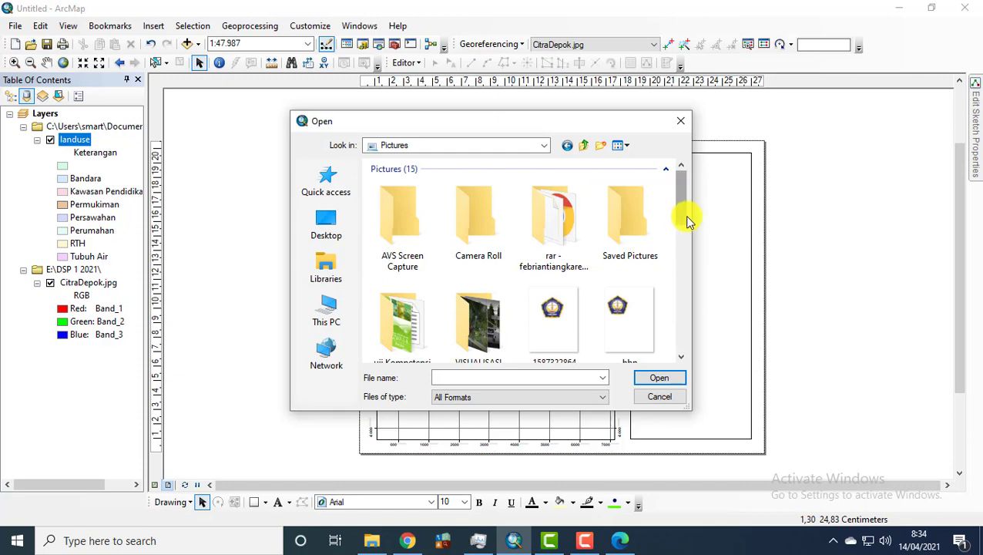
pyautogui.moveTo(686, 217); pyautogui.dragTo(693, 262)
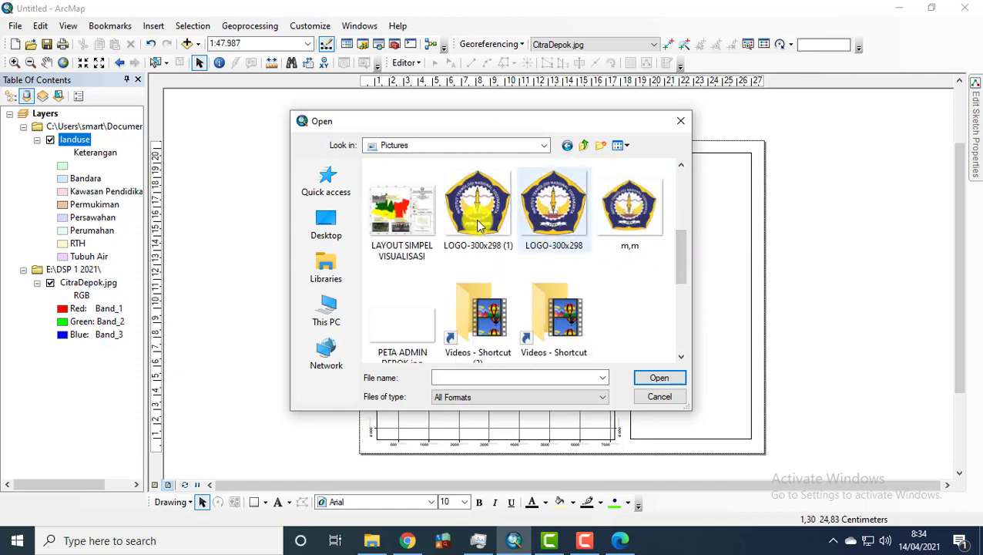
pyautogui.click(478, 207)
pyautogui.click(643, 378)
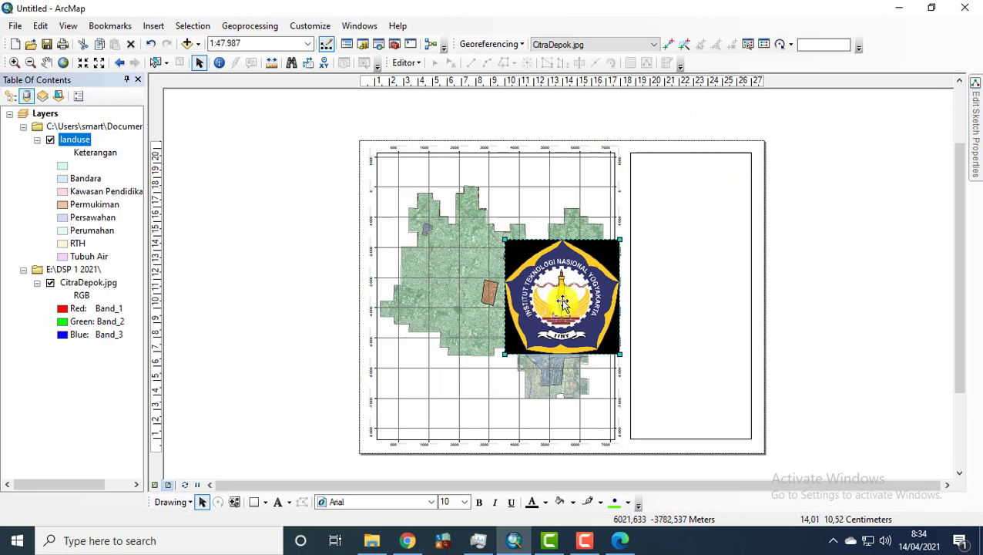
# Step: Delete the logo picture with the black background from the middle of the map page
pyautogui.rightClick(563, 302)
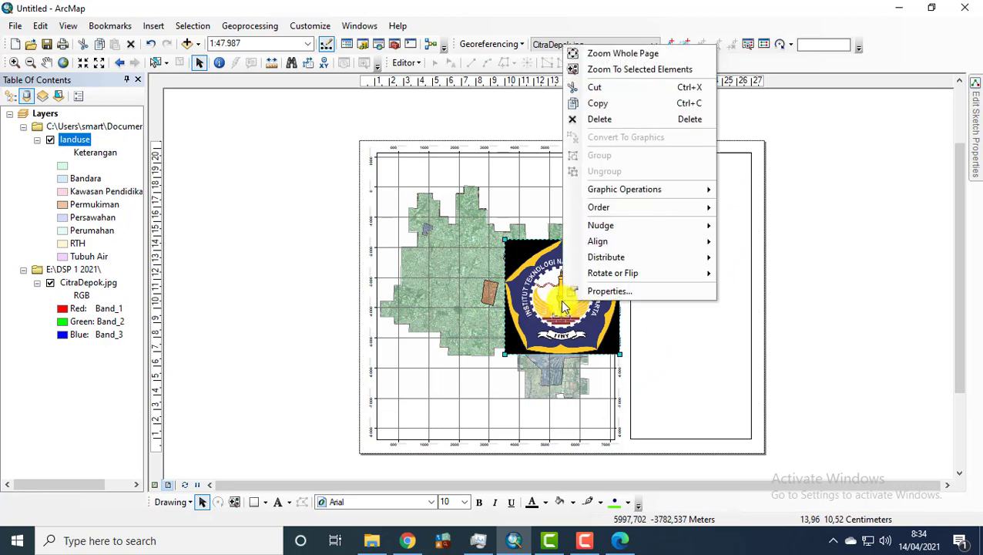
pyautogui.click(605, 119)
# Step: Insert the picture LOGO-300x298 from the Pictures library and move it onto the upper part of the side panel
pyautogui.click(154, 26)
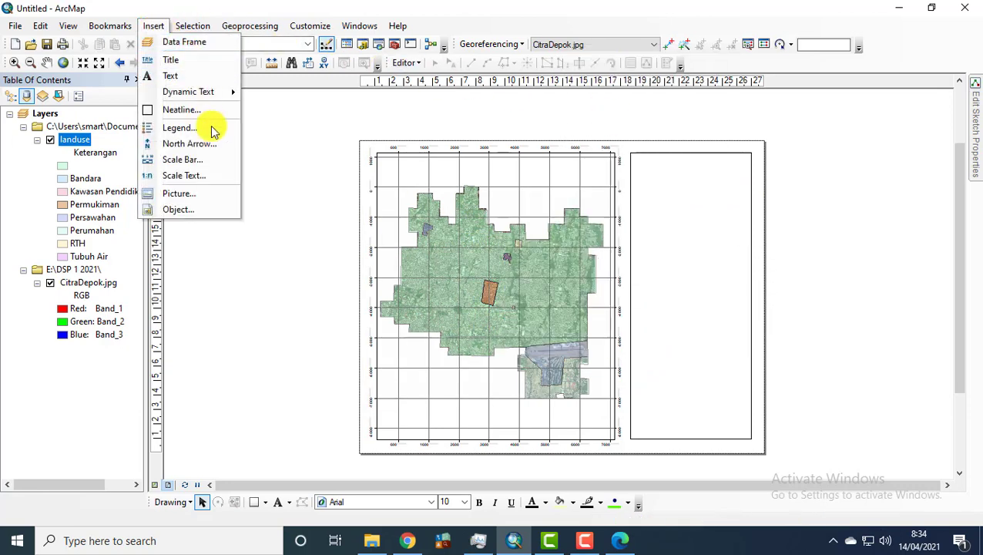
pyautogui.click(210, 193)
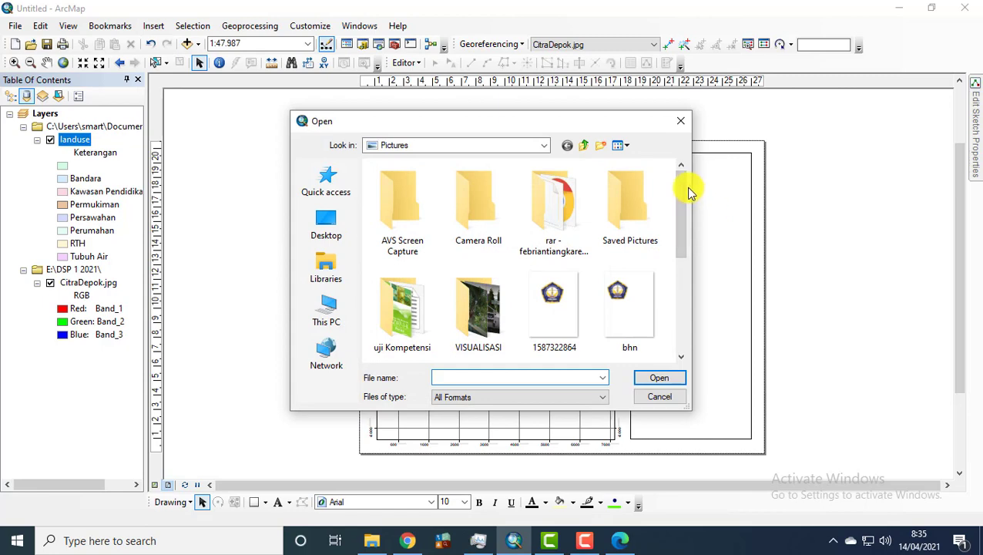
pyautogui.moveTo(686, 188); pyautogui.dragTo(698, 264)
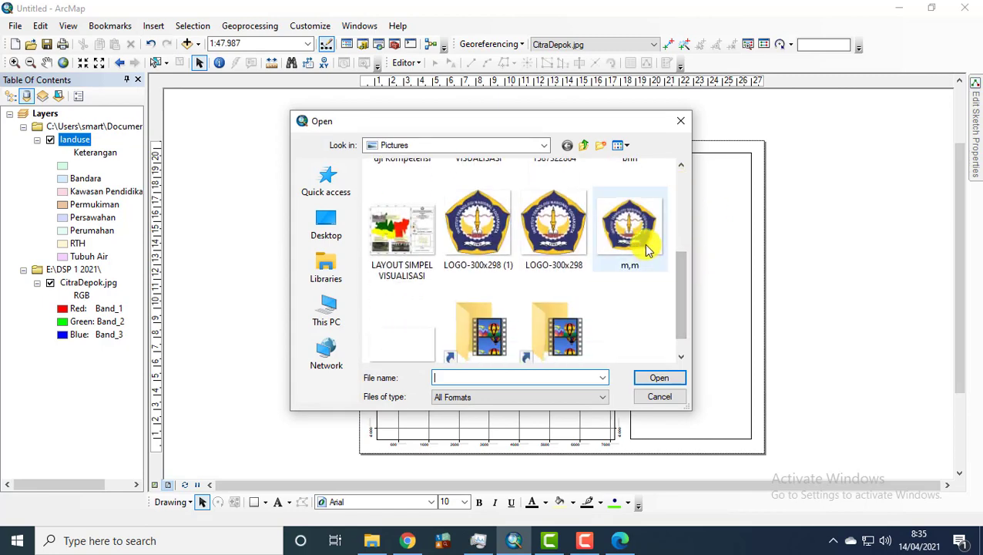
pyautogui.click(564, 222)
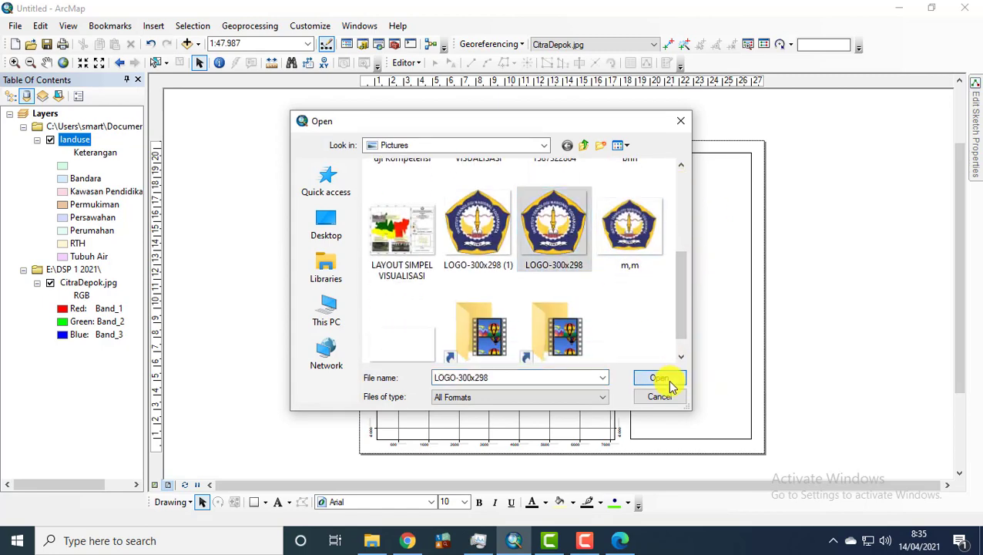
pyautogui.click(660, 378)
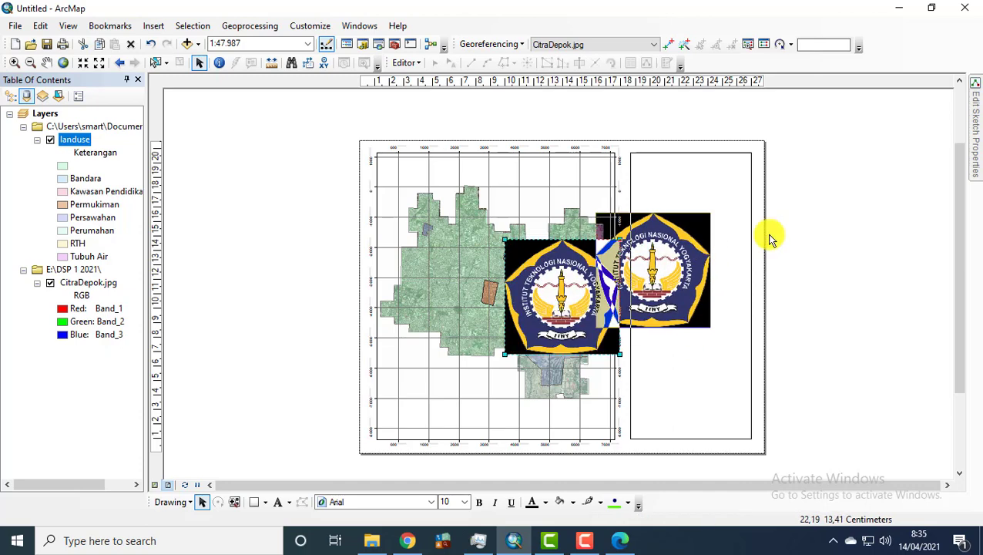
pyautogui.moveTo(706, 204); pyautogui.dragTo(744, 222)
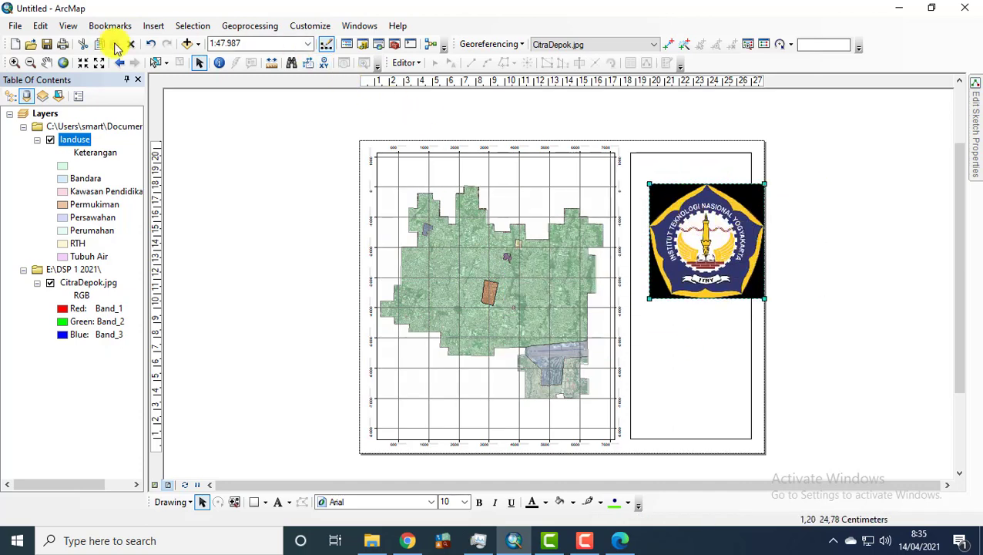
# Step: Insert the picture m,m from the Pictures library and delete the black-background logo from the side panel
pyautogui.click(154, 26)
pyautogui.click(177, 194)
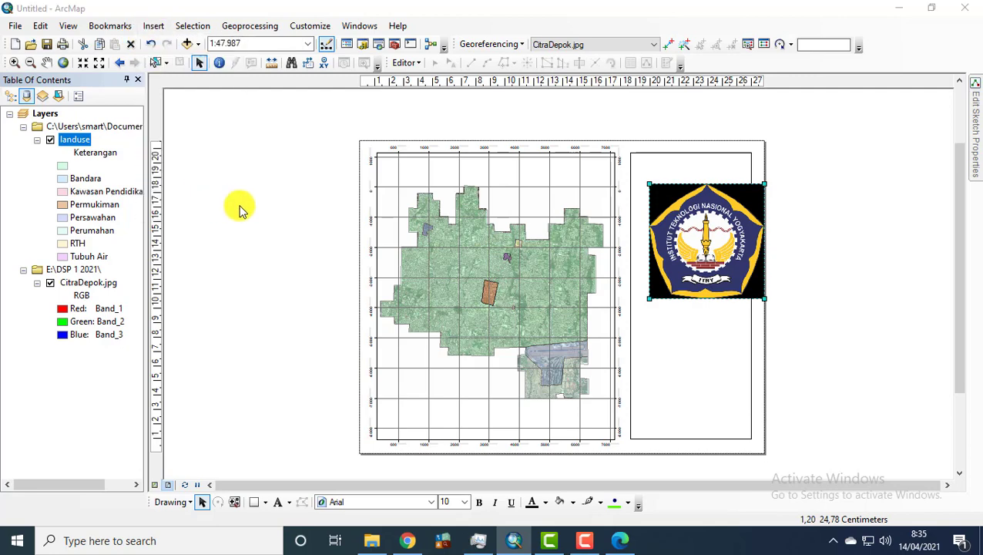
pyautogui.moveTo(682, 182); pyautogui.dragTo(683, 308)
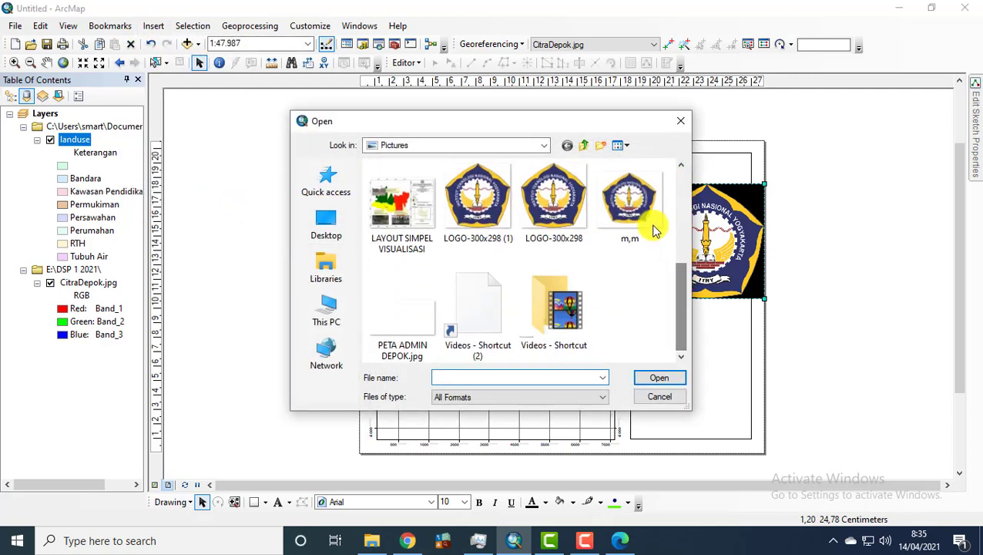
pyautogui.click(654, 224)
pyautogui.click(659, 378)
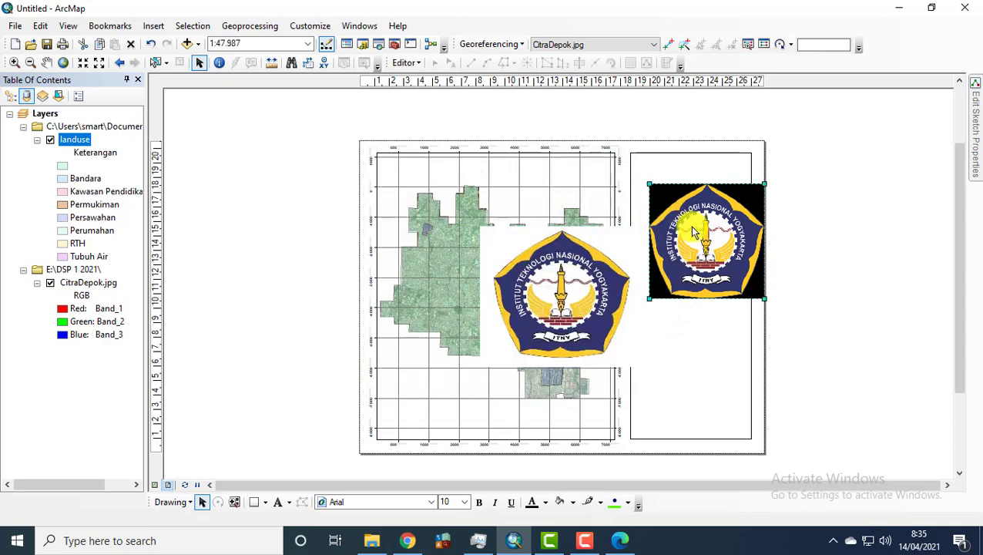
pyautogui.press('Delete')
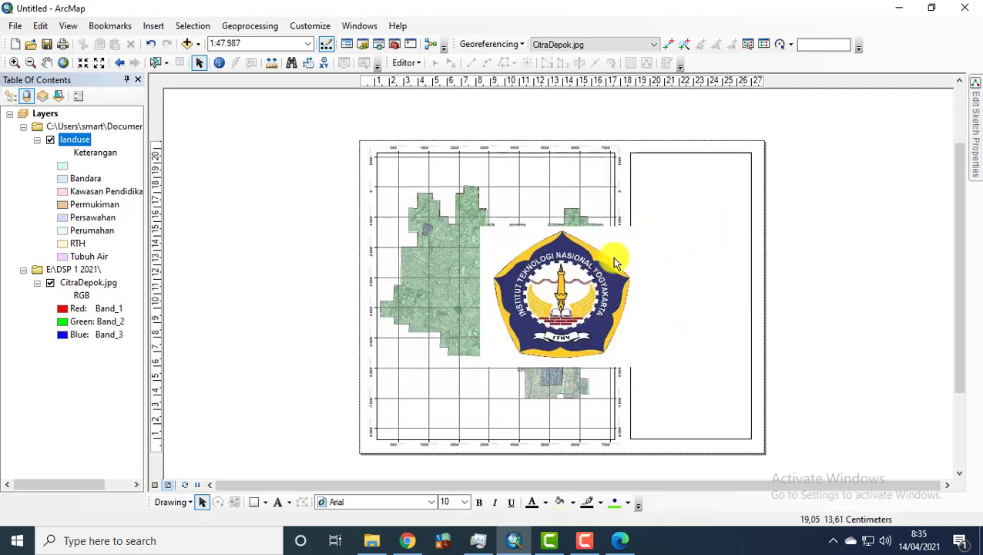
# Step: Shrink the white-background logo to a small emblem and move it inside the side panel near its upper edge
pyautogui.moveTo(616, 262); pyautogui.dragTo(717, 239)
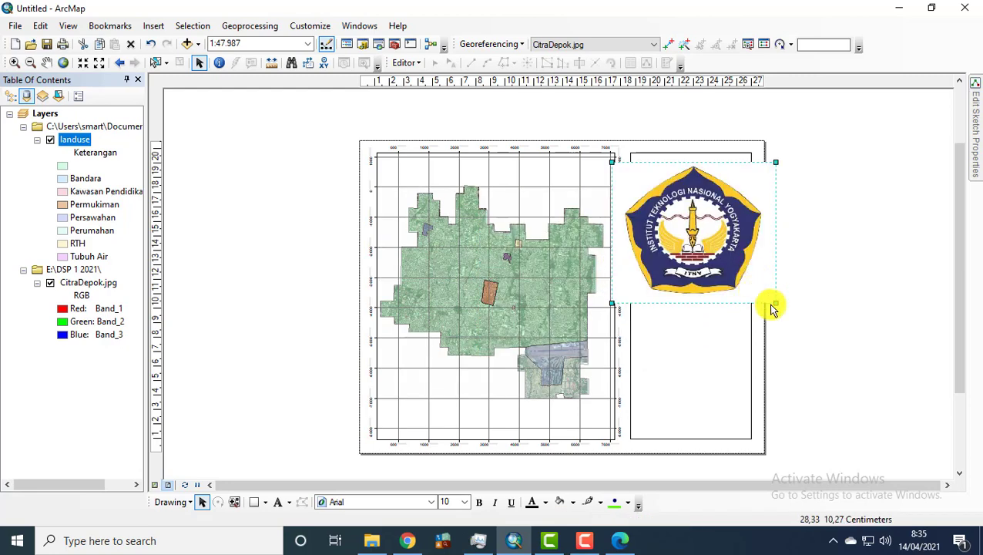
pyautogui.moveTo(776, 303); pyautogui.dragTo(657, 192)
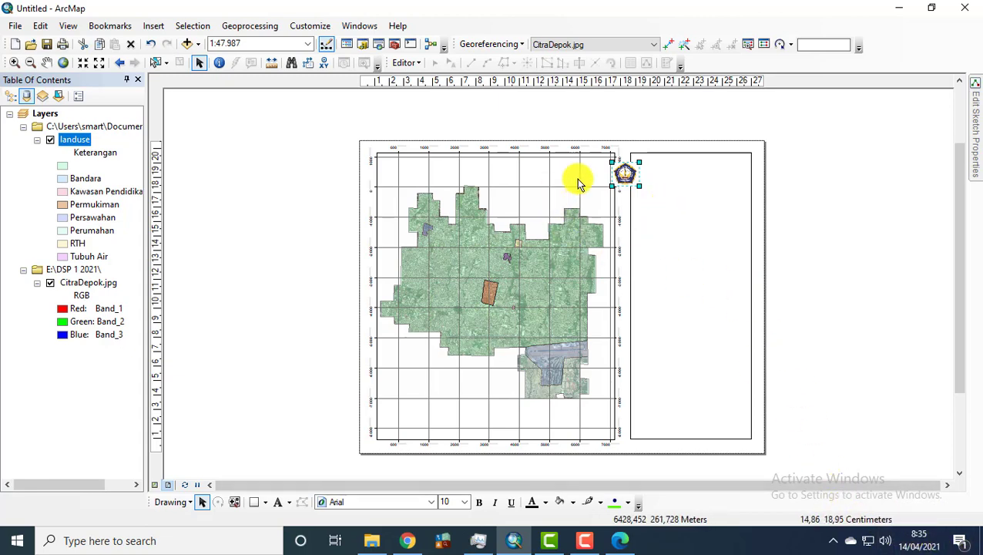
pyautogui.scroll(-3, 579, 184)
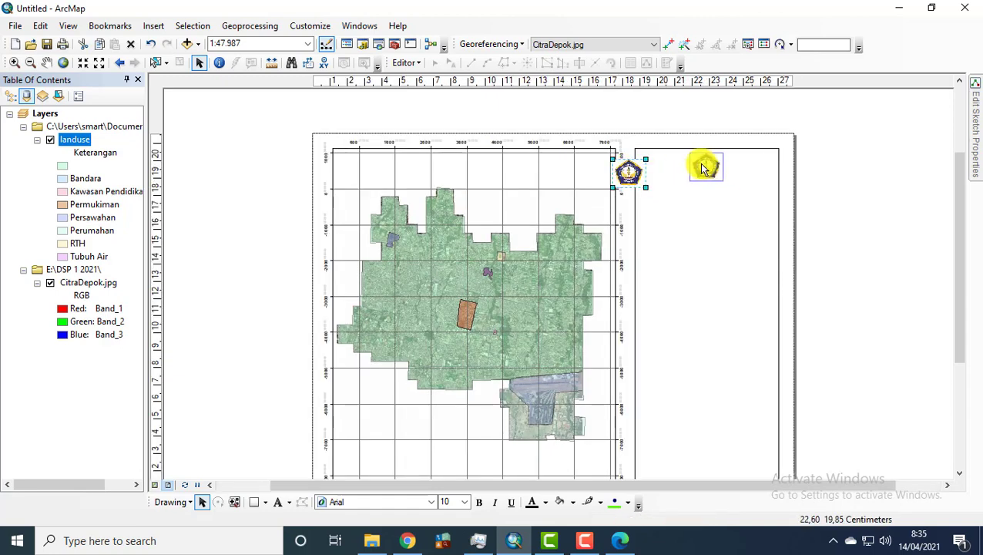
pyautogui.moveTo(703, 168); pyautogui.dragTo(703, 169)
pyautogui.scroll(1, 705, 173)
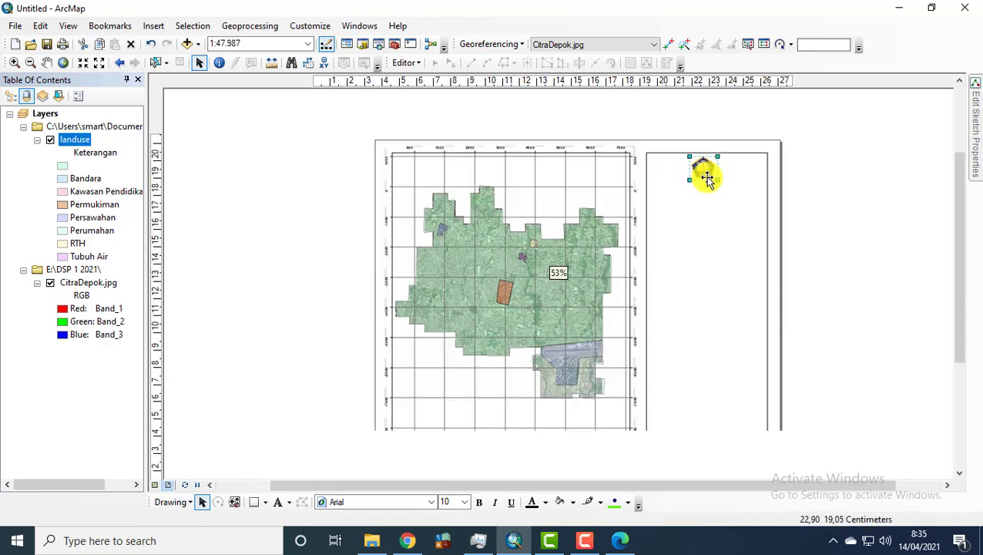
# Step: Reduce the logo slightly more and centre it horizontally just below the side panel's upper edge
pyautogui.scroll(-2, 707, 179)
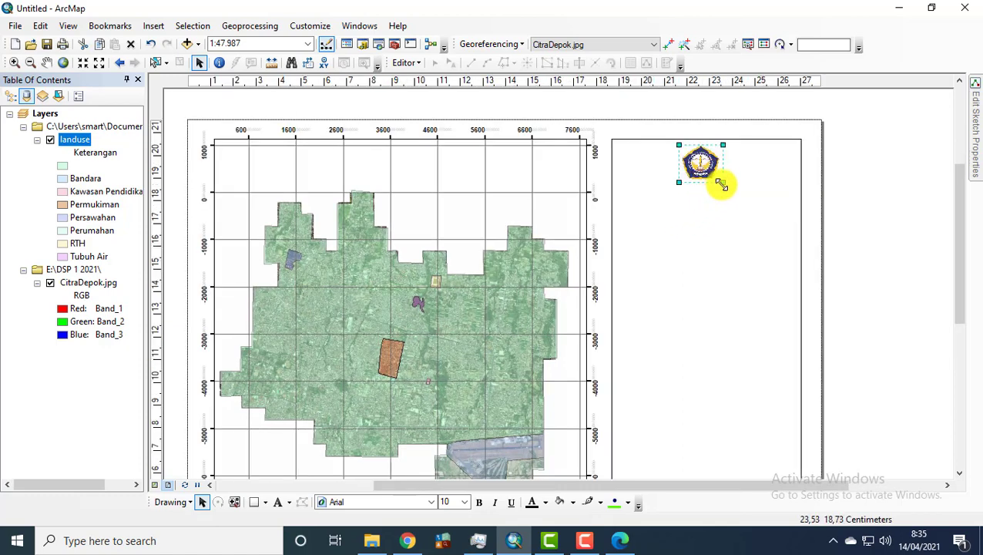
pyautogui.moveTo(722, 183); pyautogui.dragTo(711, 158)
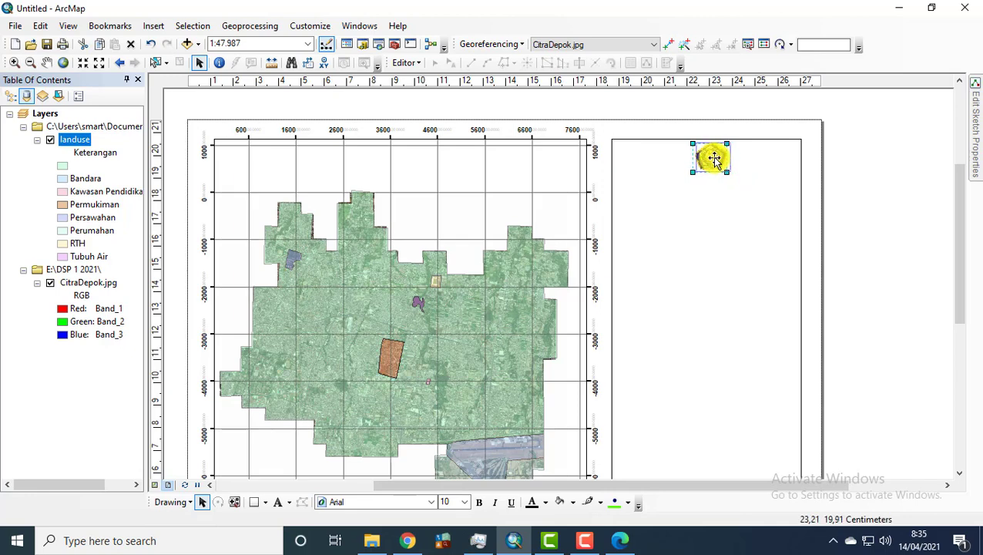
pyautogui.click(851, 164)
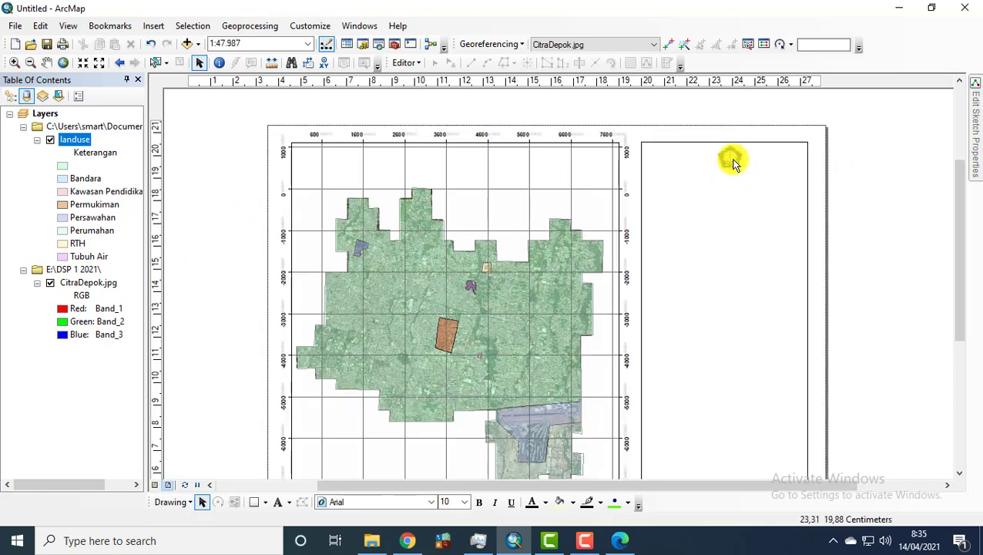
pyautogui.click(732, 160)
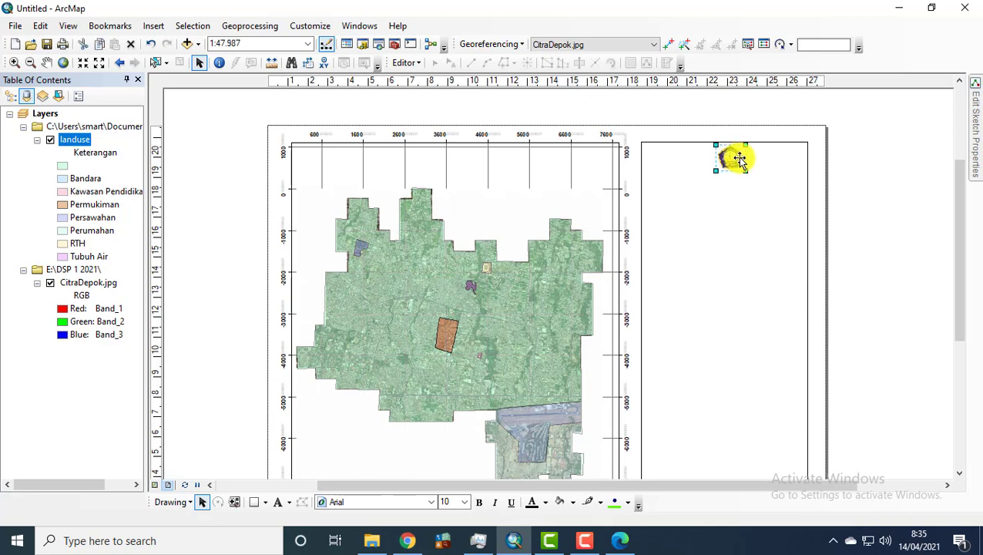
pyautogui.moveTo(735, 159); pyautogui.dragTo(720, 159)
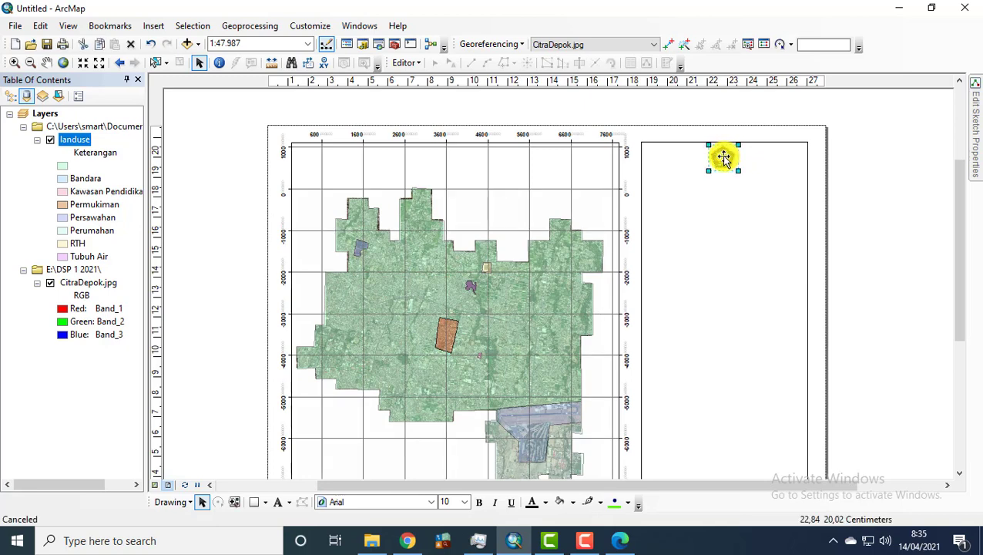
pyautogui.click(855, 163)
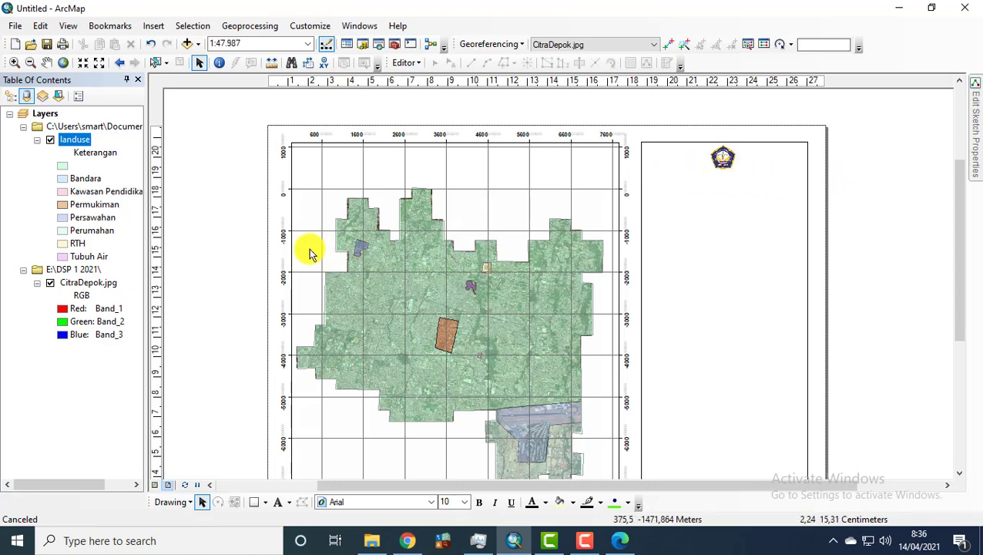
# Step: Insert a text element and place it in the side panel, centred below the logo
pyautogui.click(158, 25)
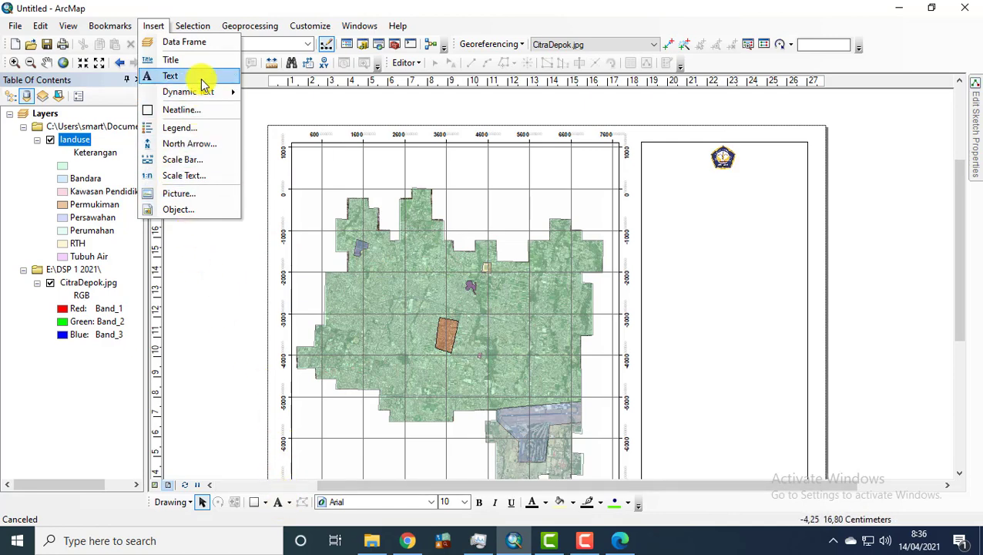
pyautogui.click(202, 77)
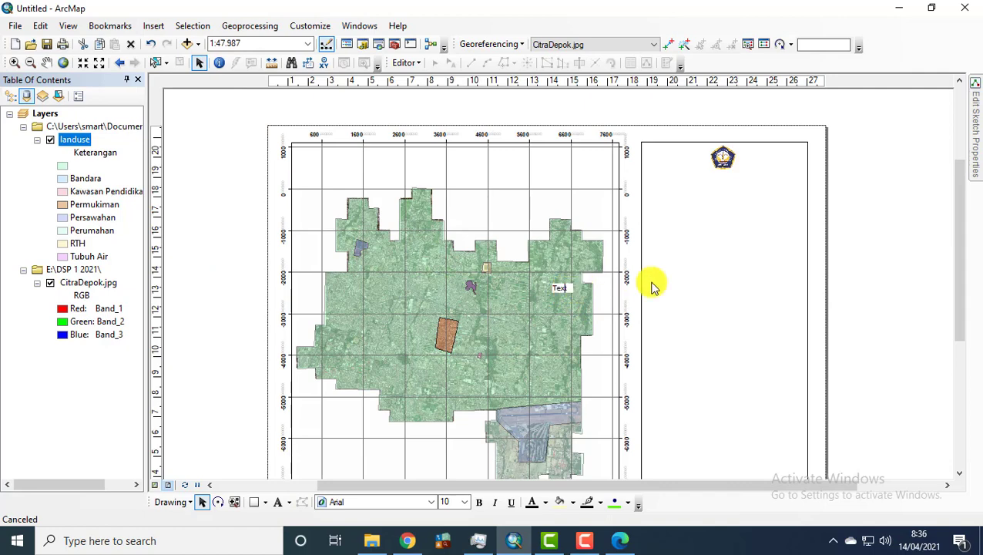
pyautogui.click(689, 276)
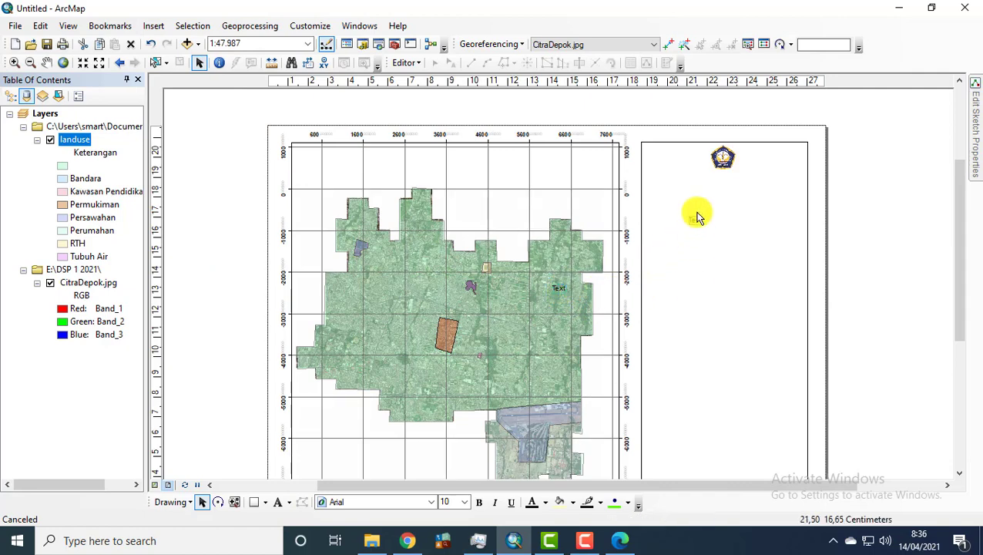
pyautogui.moveTo(679, 187); pyautogui.dragTo(730, 189)
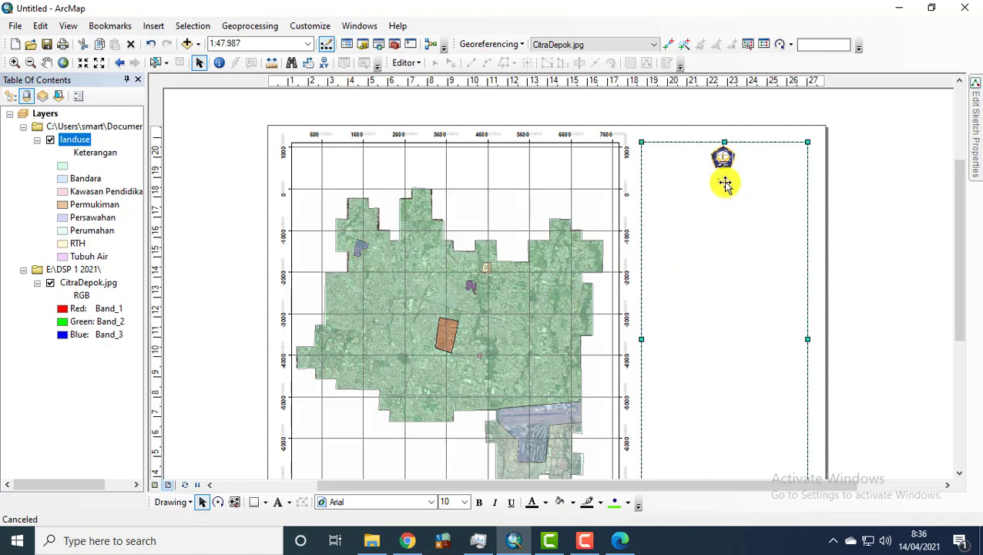
# Step: Replace the placeholder text with three lines: PROGRAM STUDI PERENCANAAN WILAYAH & KOTA, FAKULTAS TEKNIK SIPIL & PERENCANAAN, INSTITUT TEKNOLOGI NASIONAL YOGYAKARTA
pyautogui.doubleClick(726, 186)
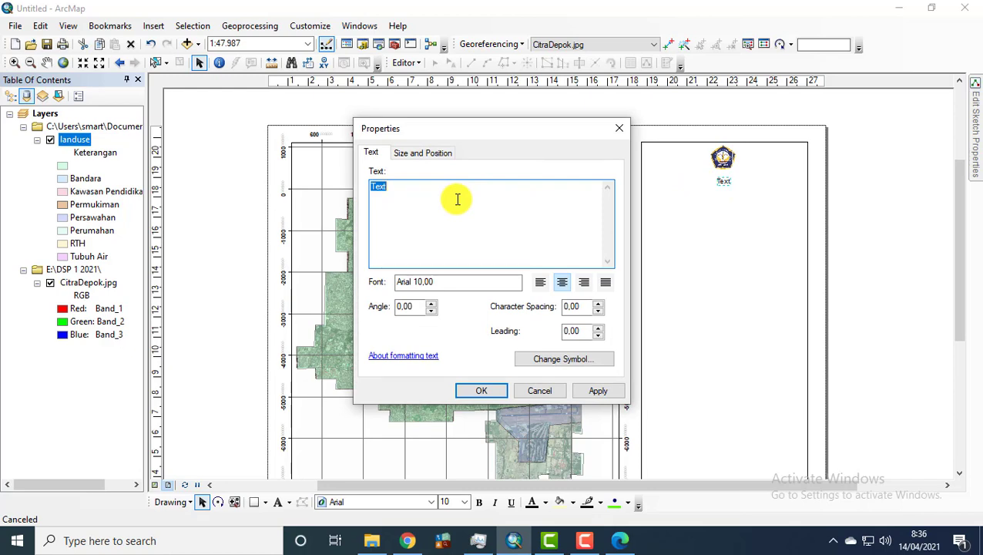
pyautogui.write('P')
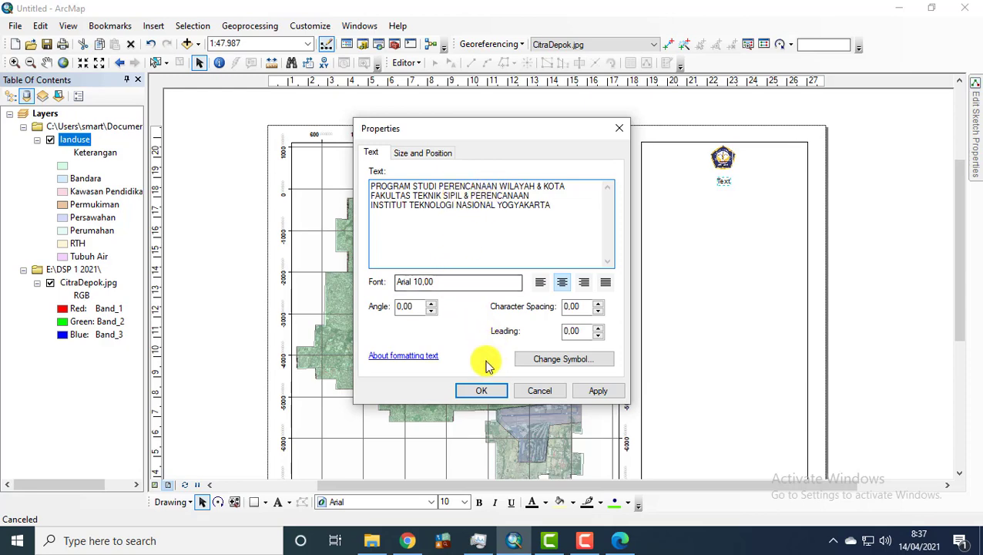
pyautogui.click(465, 395)
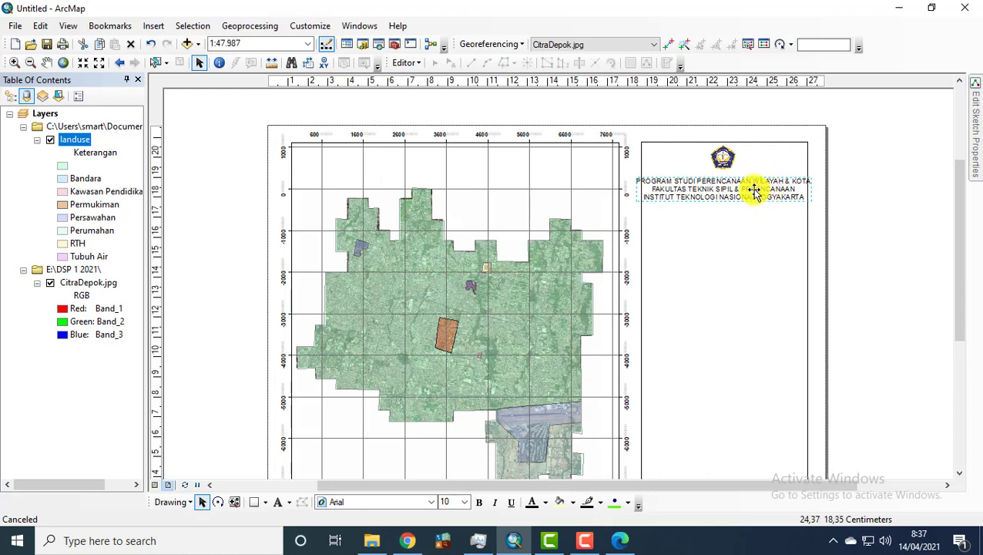
# Step: Set the three-line heading text to font size 9 and make it bold
pyautogui.click(465, 504)
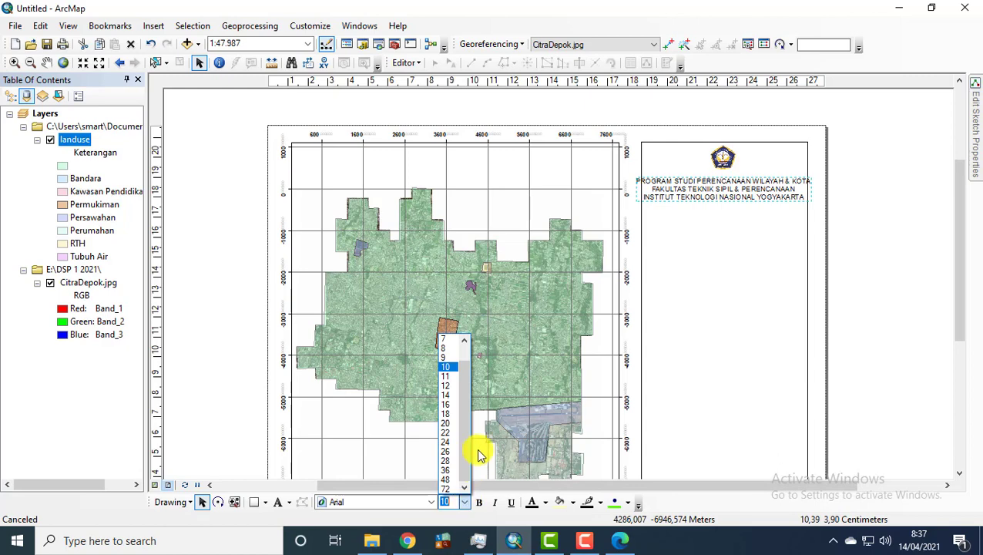
pyautogui.click(448, 358)
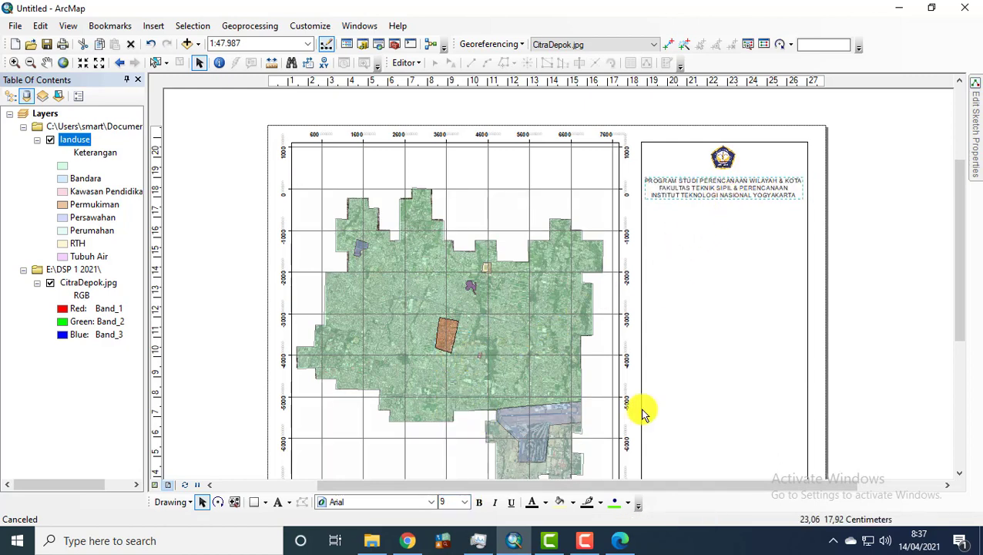
pyautogui.click(479, 502)
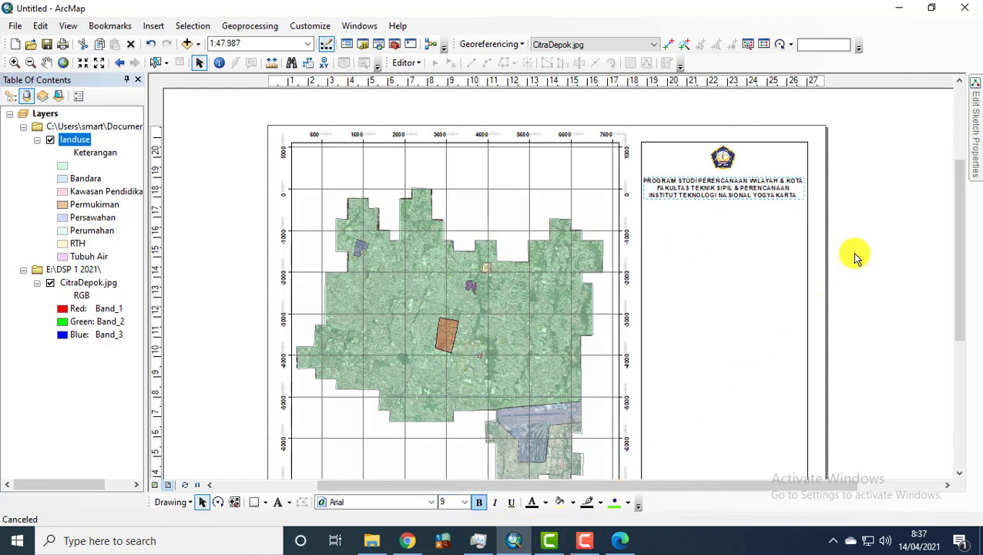
# Step: Move the three-line heading up closer beneath the logo, centred in the side panel, and select the logo
pyautogui.scroll(2, 796, 179)
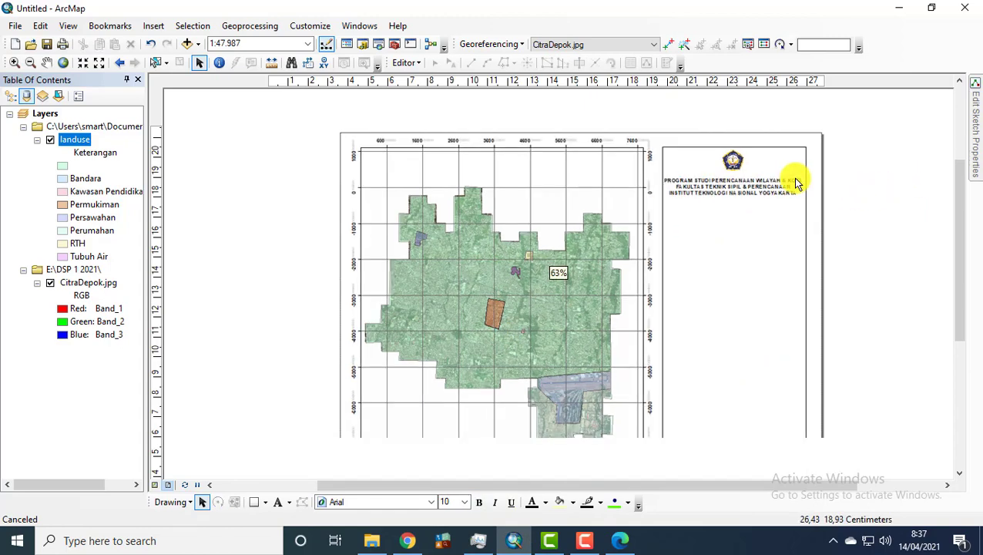
pyautogui.scroll(2, 794, 181)
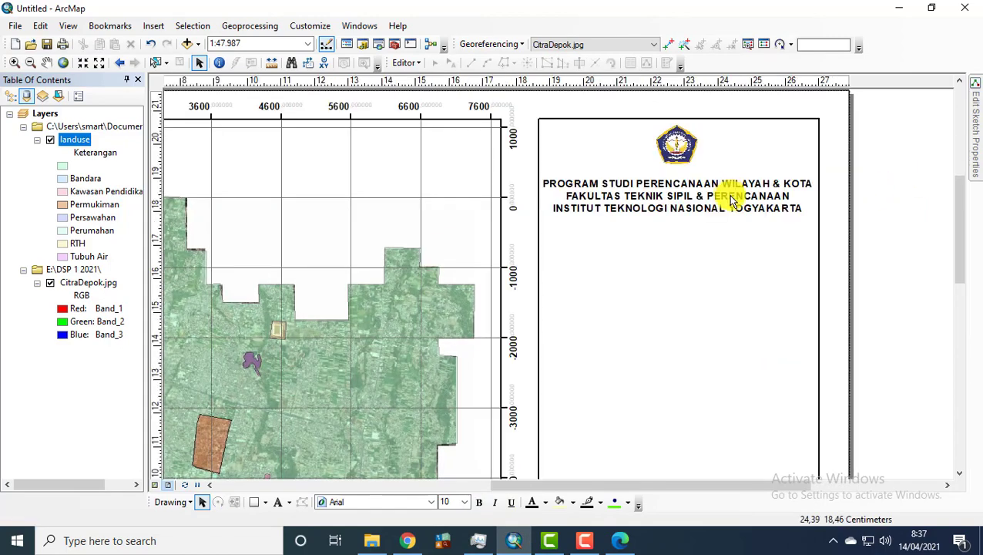
pyautogui.moveTo(718, 192); pyautogui.dragTo(720, 183)
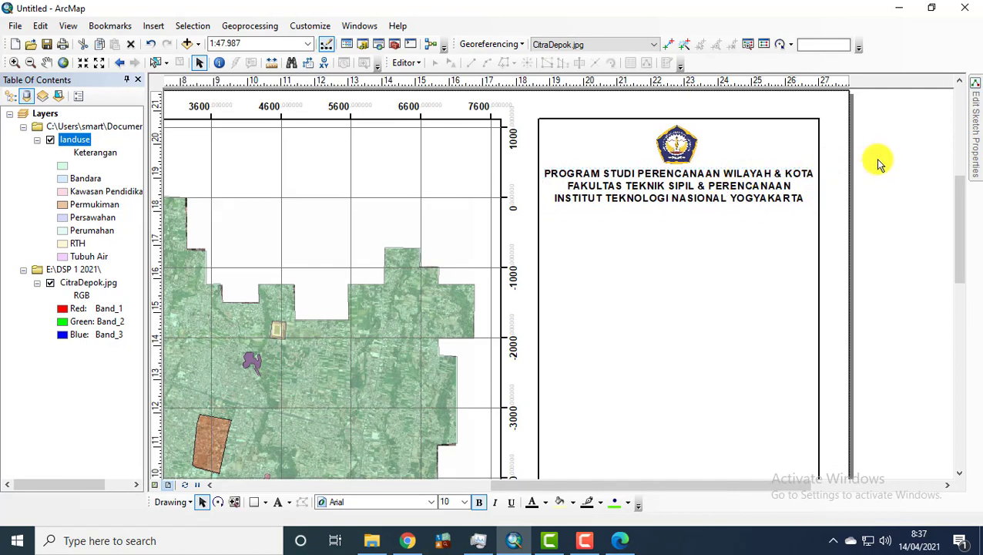
pyautogui.click(670, 159)
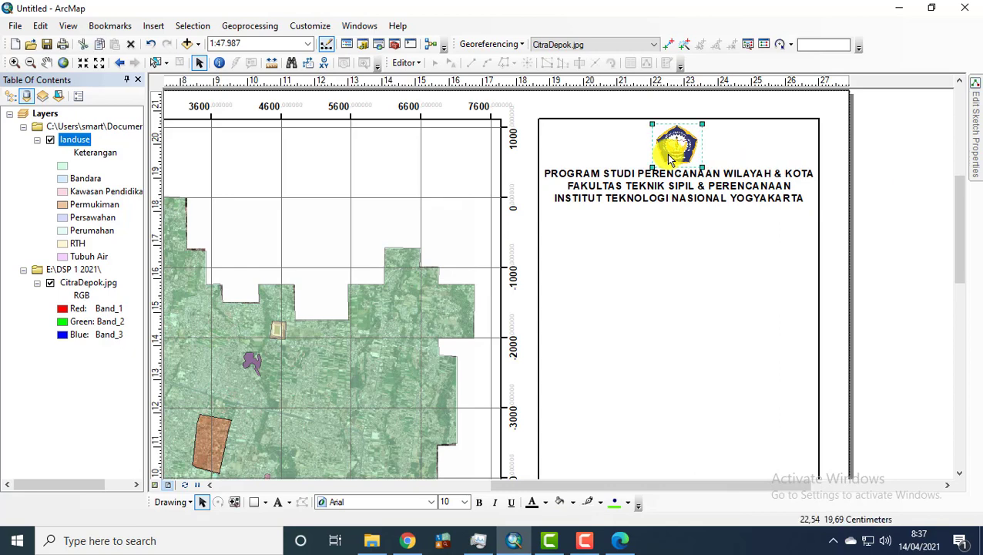
# Step: Nudge the logo so it is centred above the three-line heading in the side panel, and deselect it
pyautogui.click(669, 152)
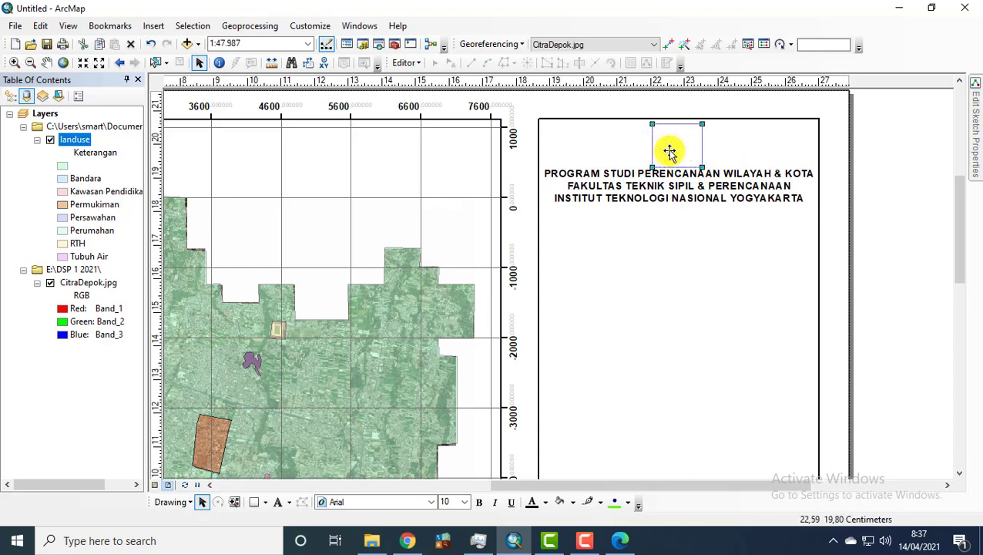
pyautogui.click(869, 148)
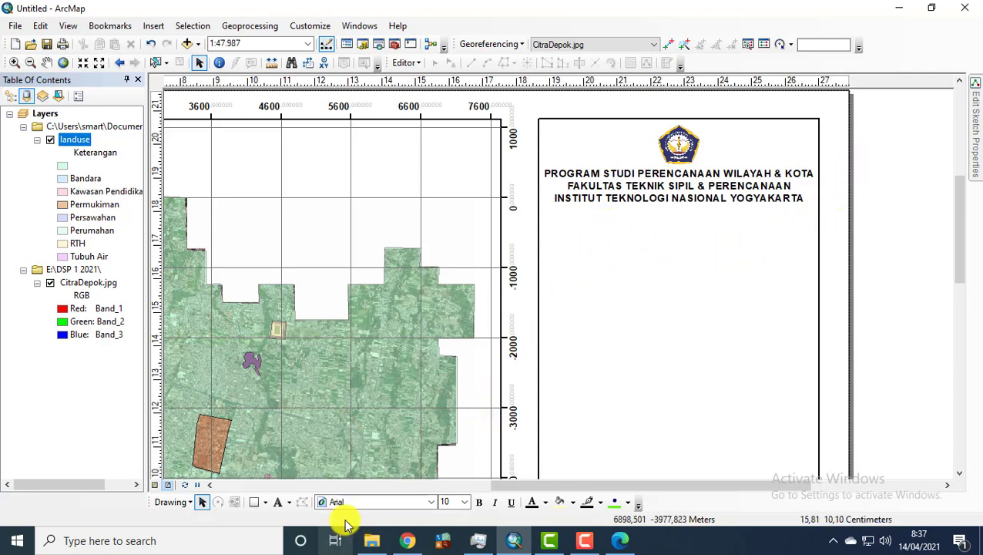
# Step: Draw a horizontal divider line about 8.34 cm long across the full width of the side panel, just below the heading
pyautogui.click(264, 502)
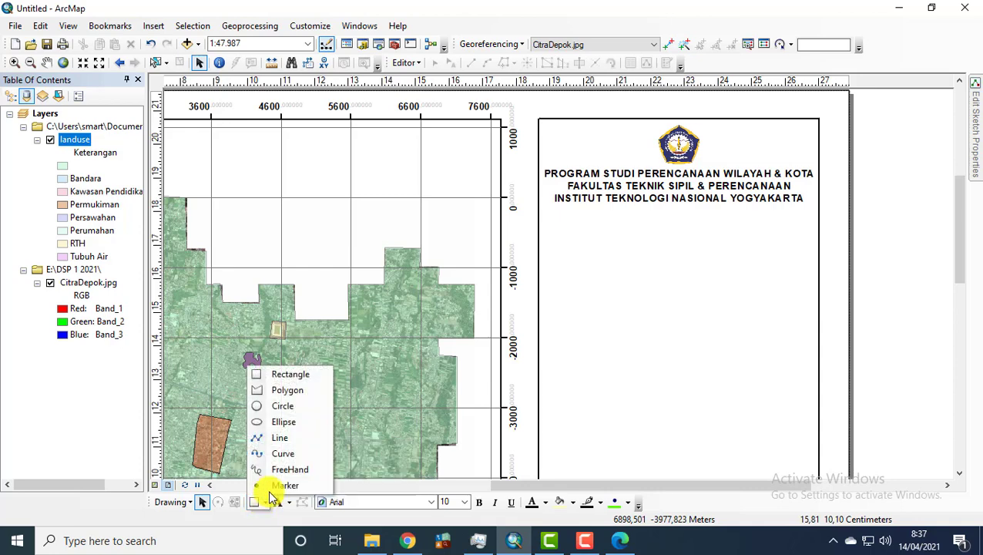
pyautogui.click(297, 446)
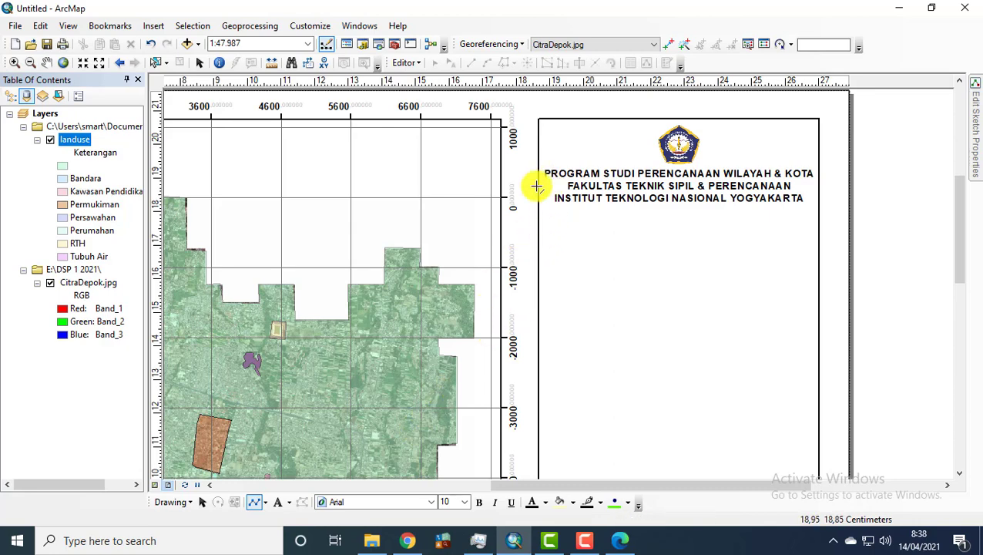
pyautogui.click(266, 504)
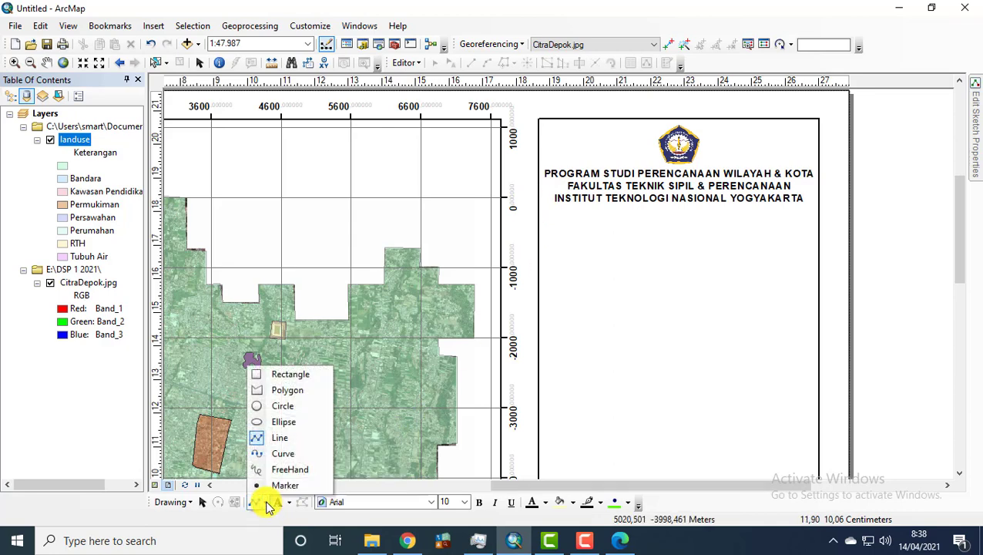
pyautogui.click(280, 437)
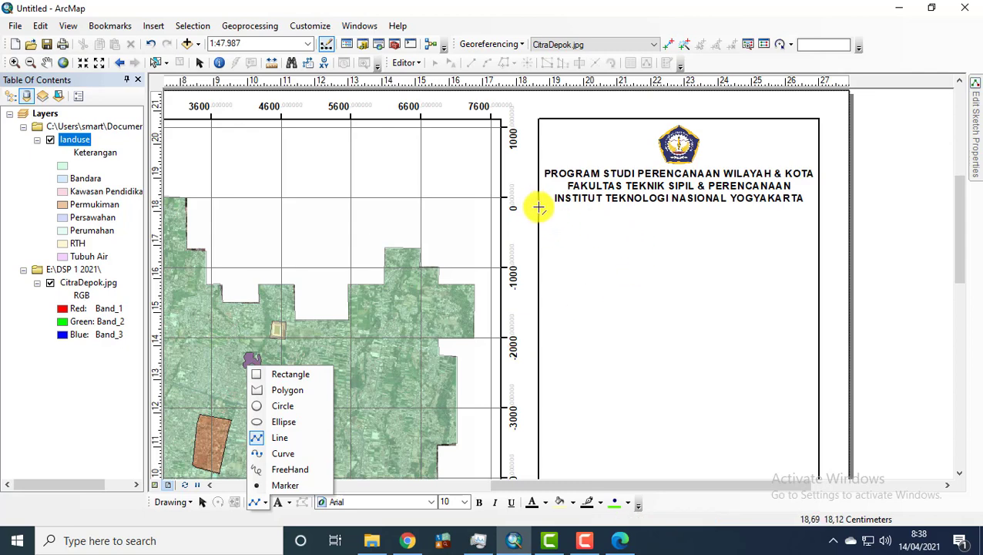
pyautogui.click(538, 205)
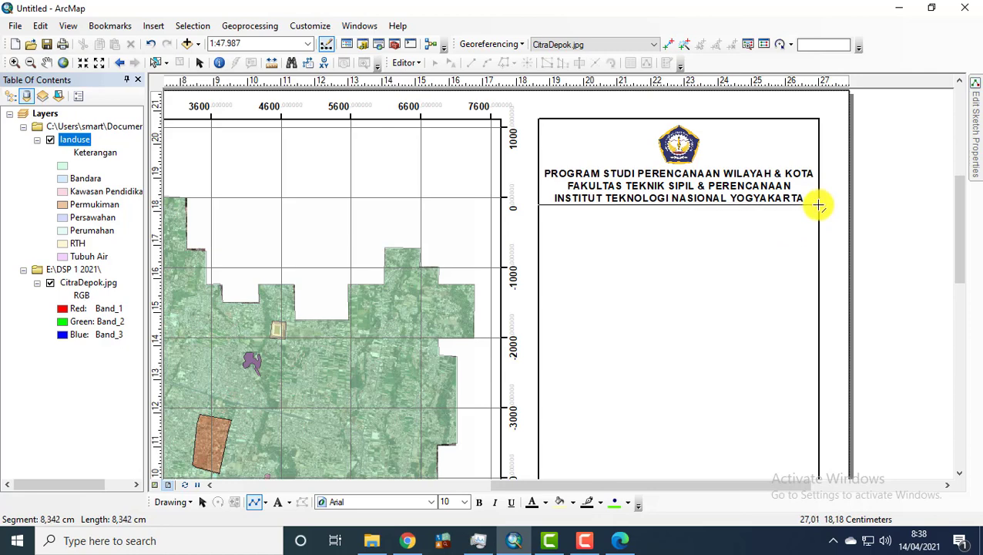
pyautogui.press('Escape')
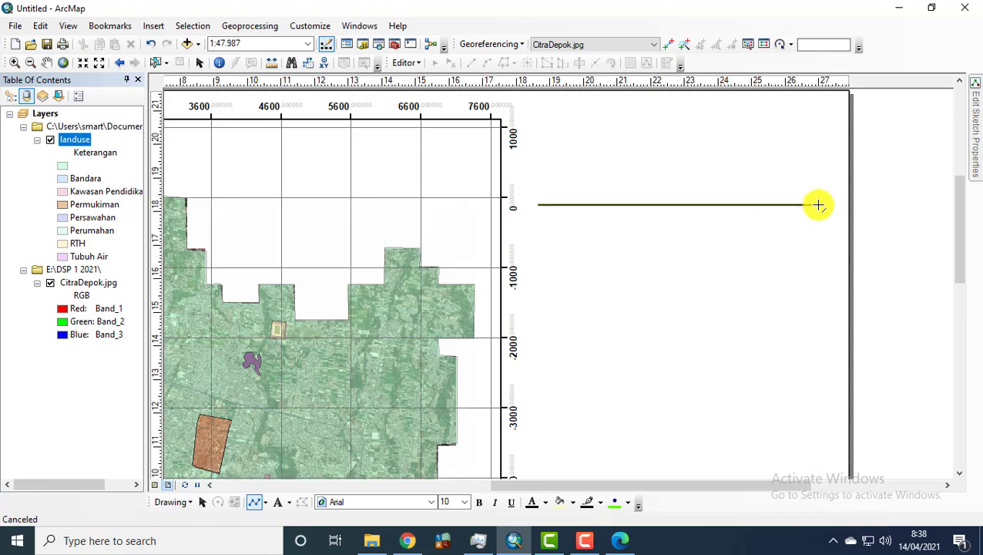
pyautogui.scroll(-2, 809, 231)
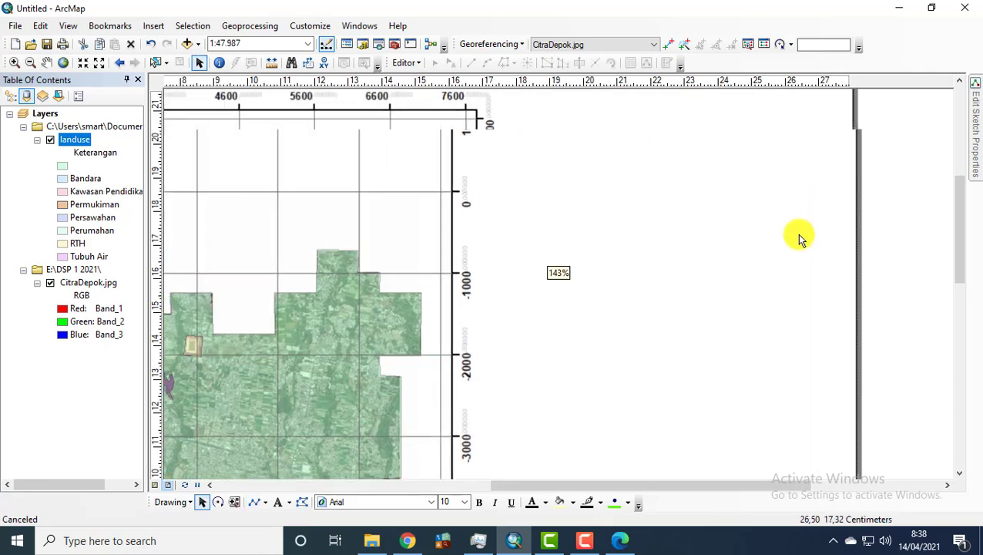
pyautogui.scroll(1, 800, 238)
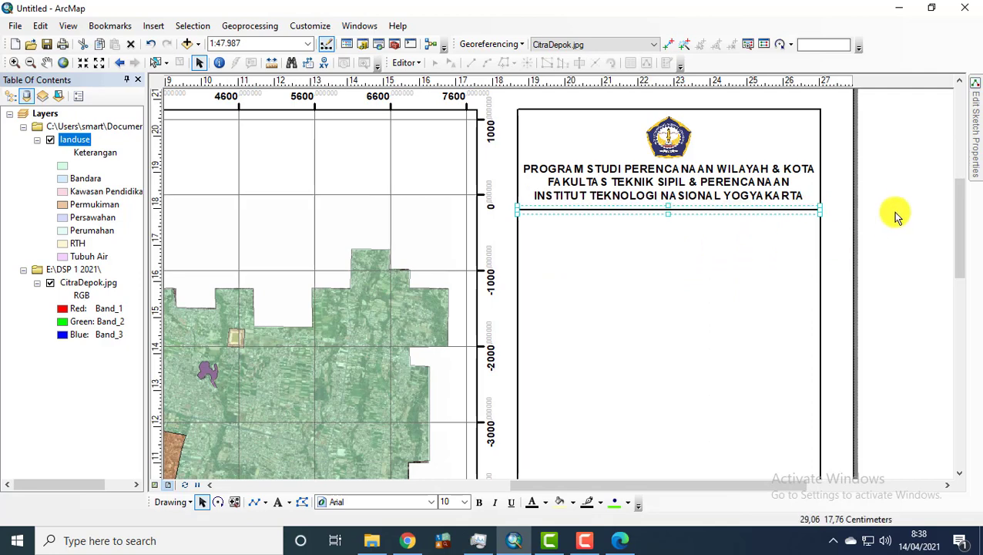
# Step: Duplicate the divider line and place the copy a short distance below the original, aligned with the side panel's edges
pyautogui.click(654, 212)
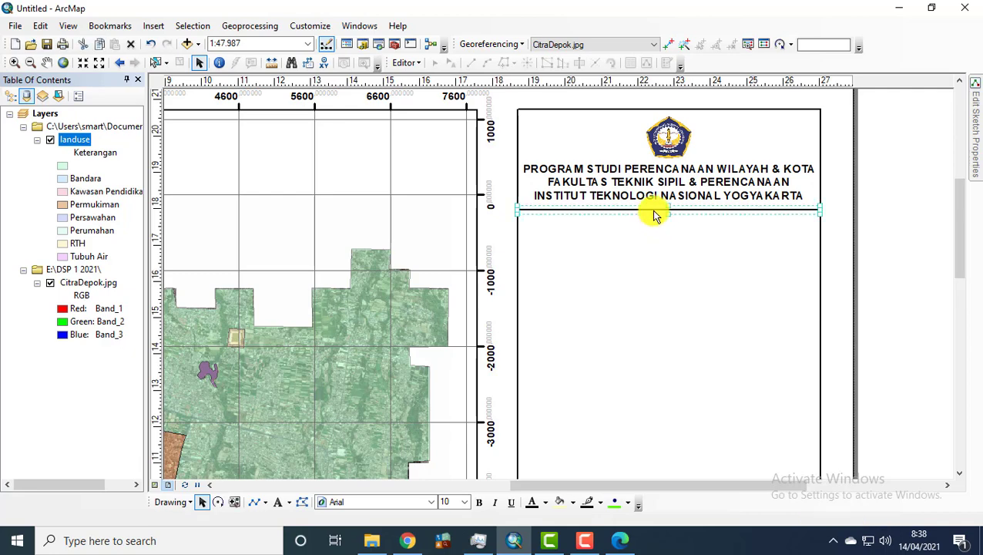
pyautogui.moveTo(654, 213); pyautogui.dragTo(687, 227)
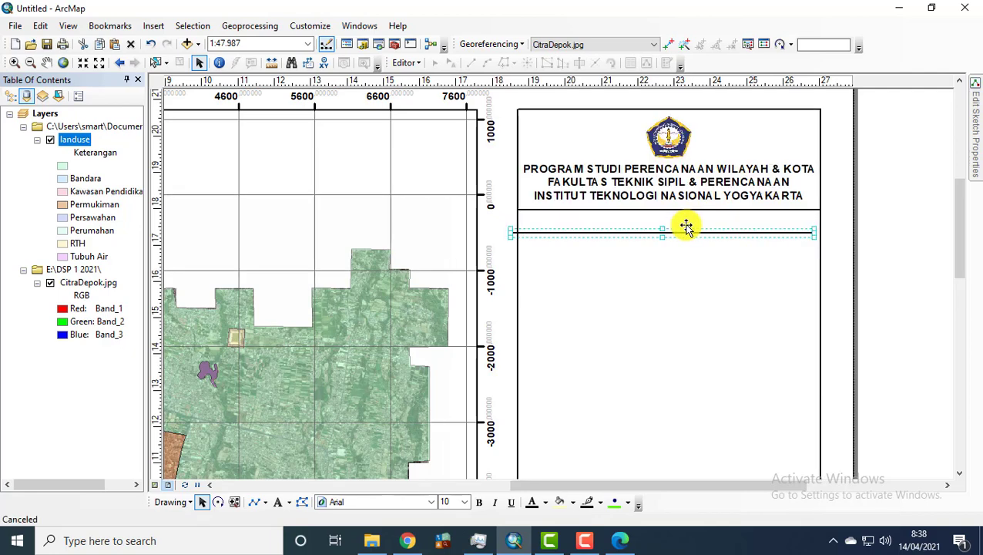
pyautogui.press('Right')
pyautogui.press('Up')
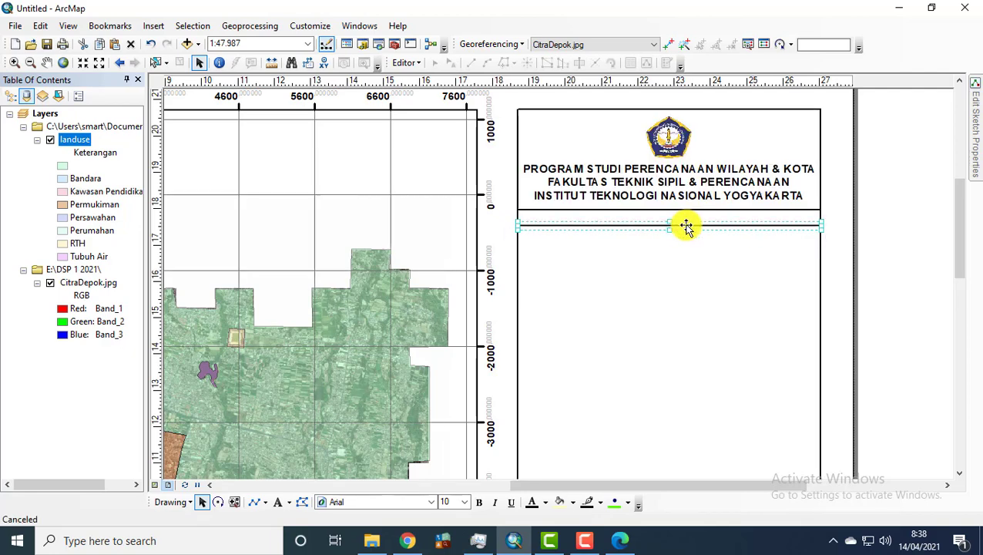
# Step: Duplicate the three-line heading and replace the copy's text with PETA GUNA LAHAN KECAMATAN DEPOK
pyautogui.click(666, 197)
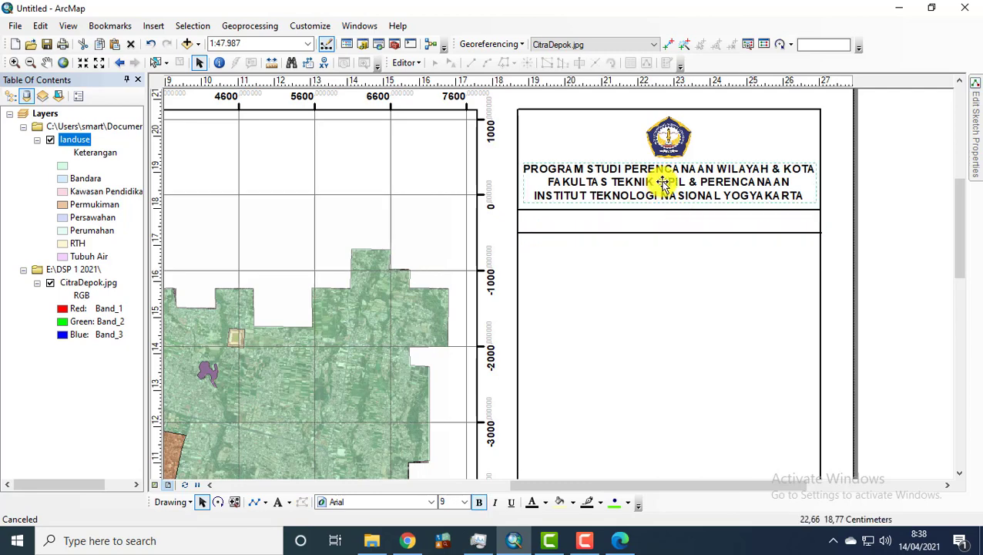
pyautogui.hotkey('ctrl', 'v')
pyautogui.moveTo(707, 219); pyautogui.dragTo(688, 229)
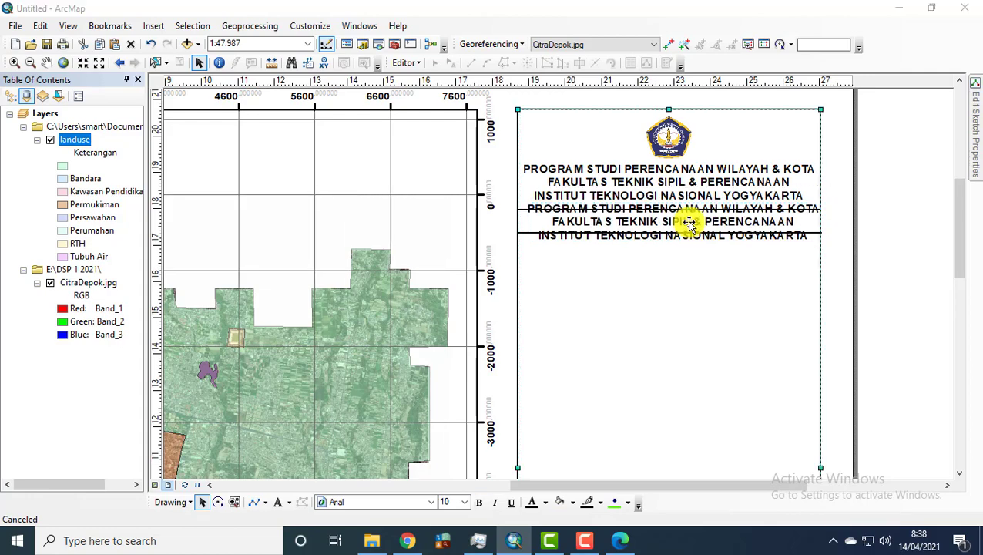
pyautogui.doubleClick(688, 222)
pyautogui.write('LAHAN KECAMATAN DEPOK')
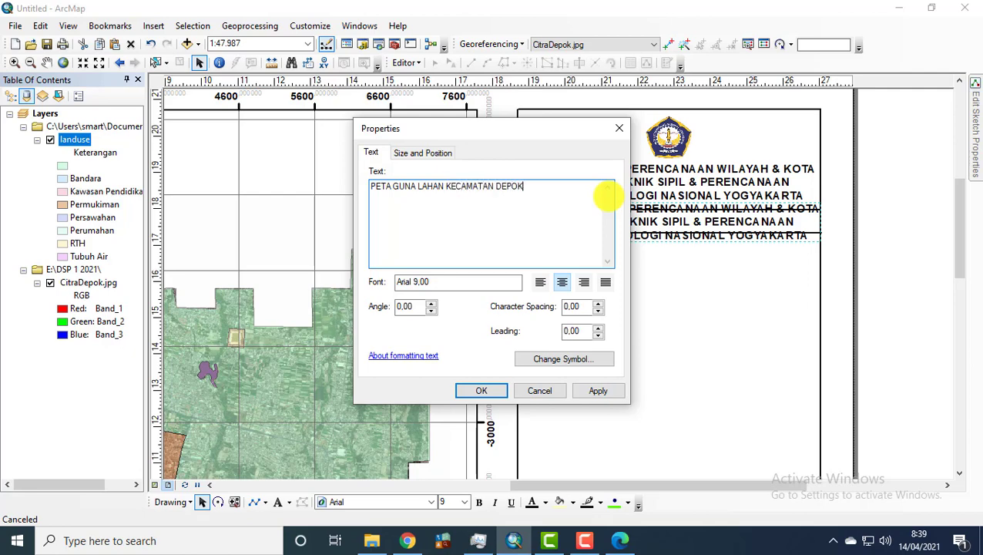
pyautogui.click(470, 390)
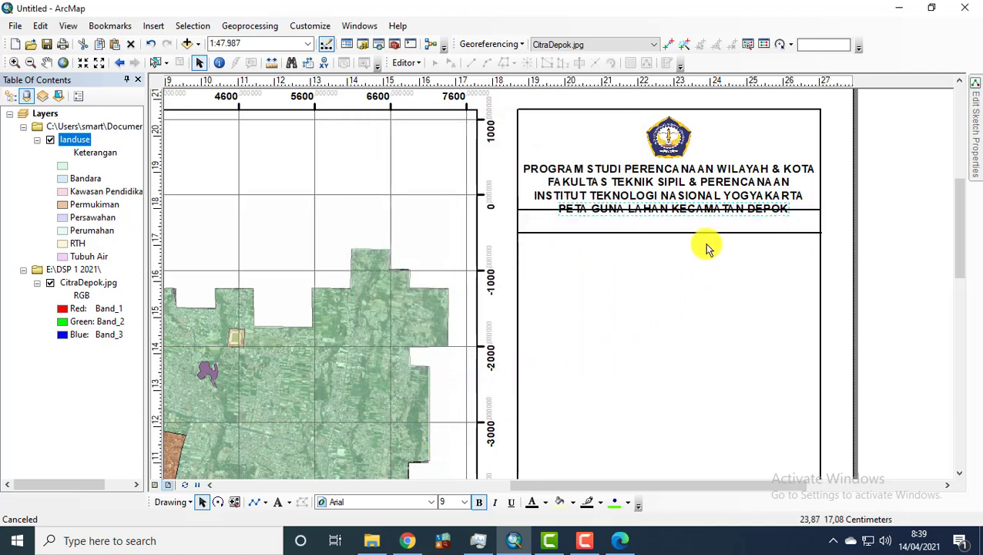
# Step: Move the map title down between the two divider lines and centre it in the side panel
pyautogui.press('Down')
pyautogui.press('Down')
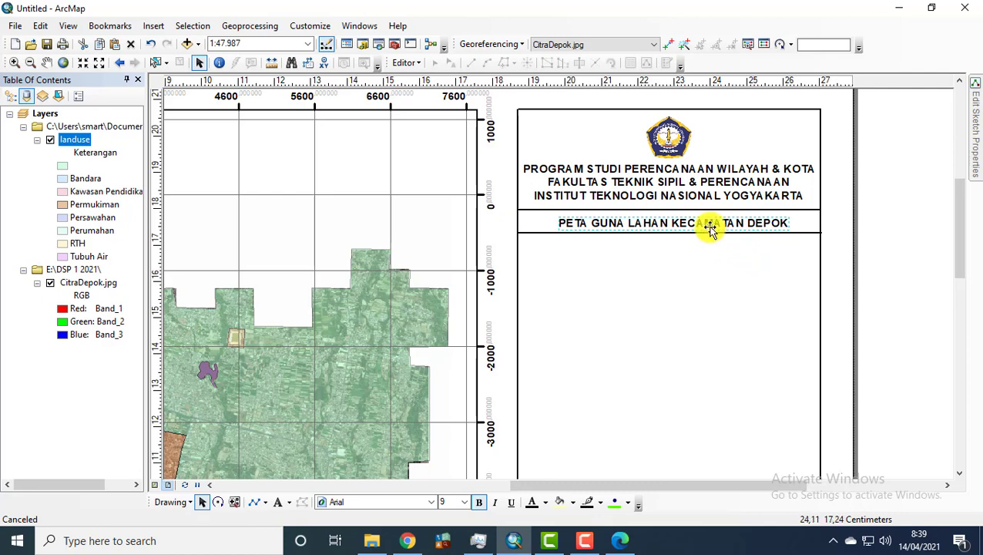
pyautogui.click(676, 225)
pyautogui.moveTo(676, 224); pyautogui.dragTo(675, 223)
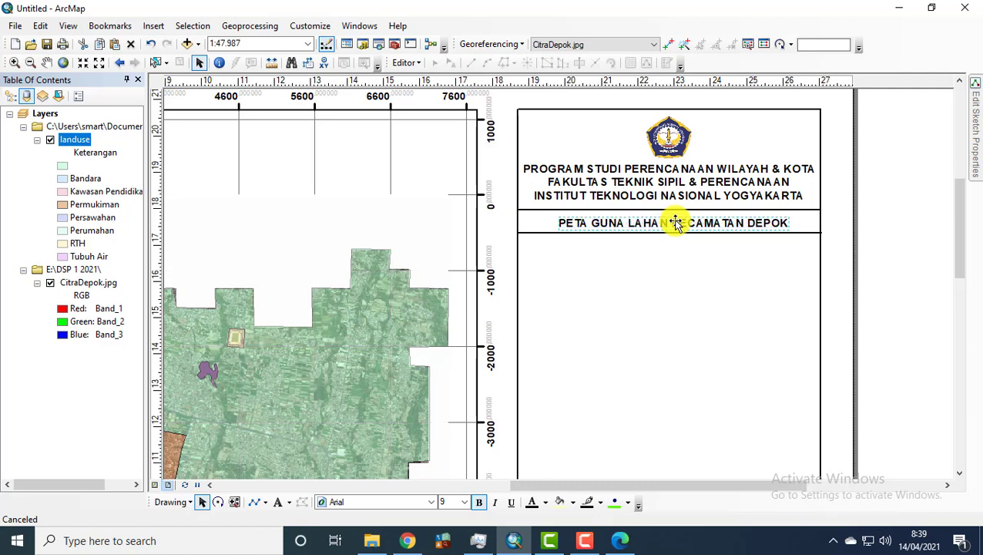
pyautogui.moveTo(677, 224); pyautogui.dragTo(673, 225)
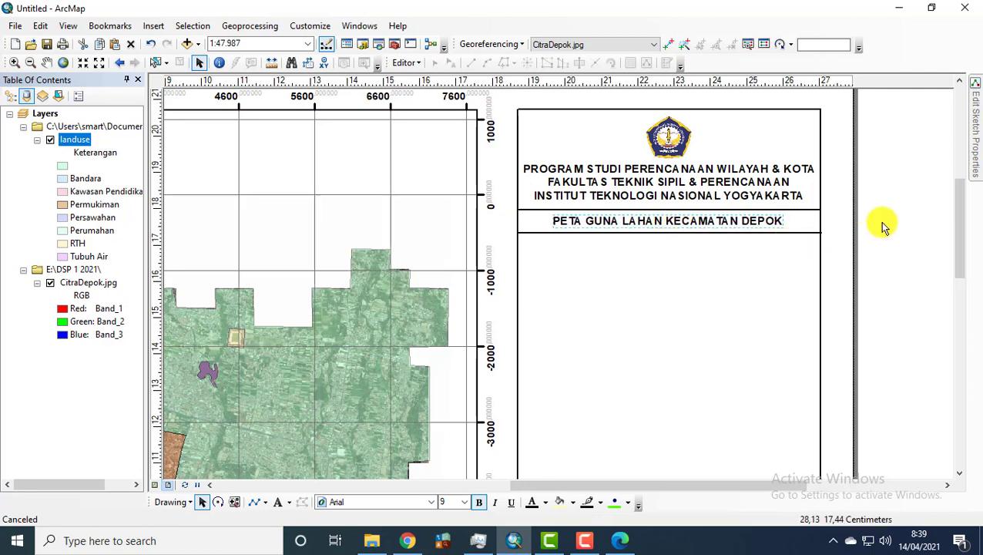
pyautogui.click(787, 243)
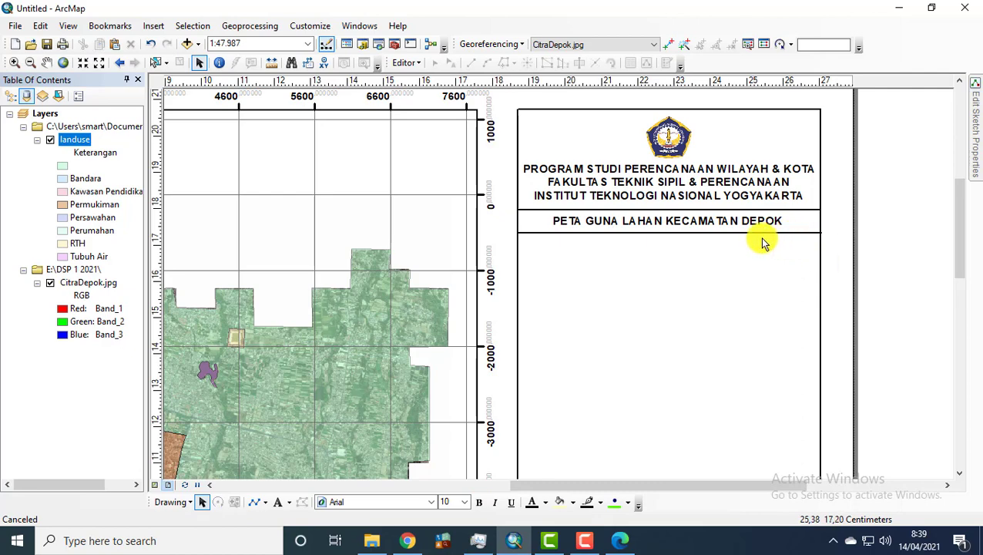
# Step: Widen the side panel frame slightly so its edge meets the end of the lower divider line
pyautogui.click(819, 253)
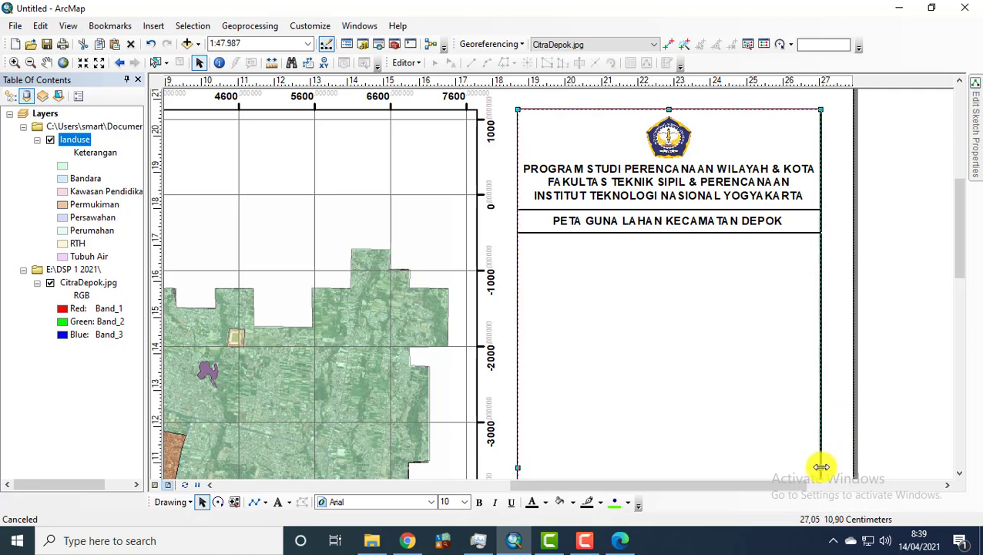
pyautogui.click(858, 430)
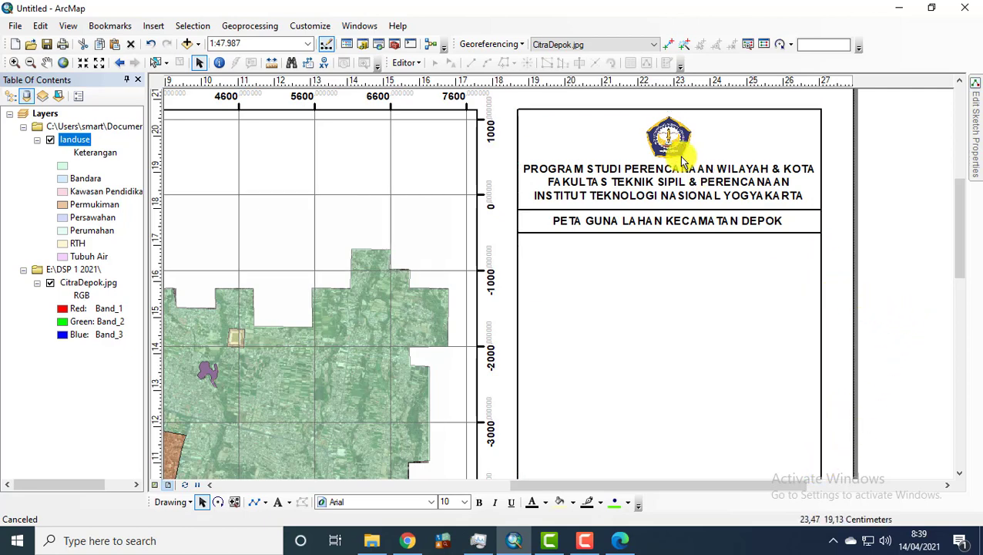
# Step: Duplicate the map title and place the copy centred just below the lower divider line
pyautogui.click(680, 225)
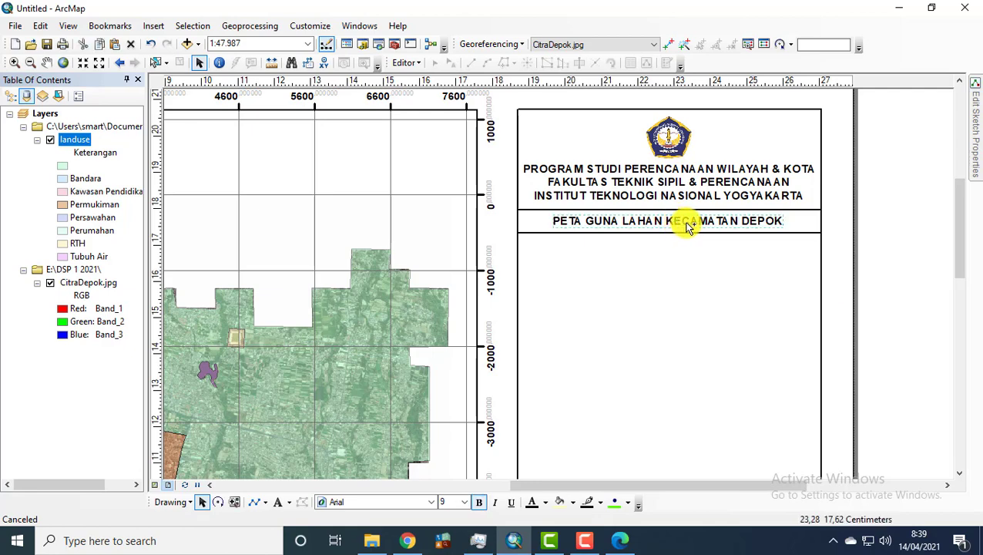
pyautogui.hotkey('ctrl', 'c')
pyautogui.hotkey('ctrl', 'v')
pyautogui.moveTo(693, 243)
pyautogui.mouseDown()
pyautogui.moveTo(670, 247)
pyautogui.moveTo(683, 246)
pyautogui.mouseUp()
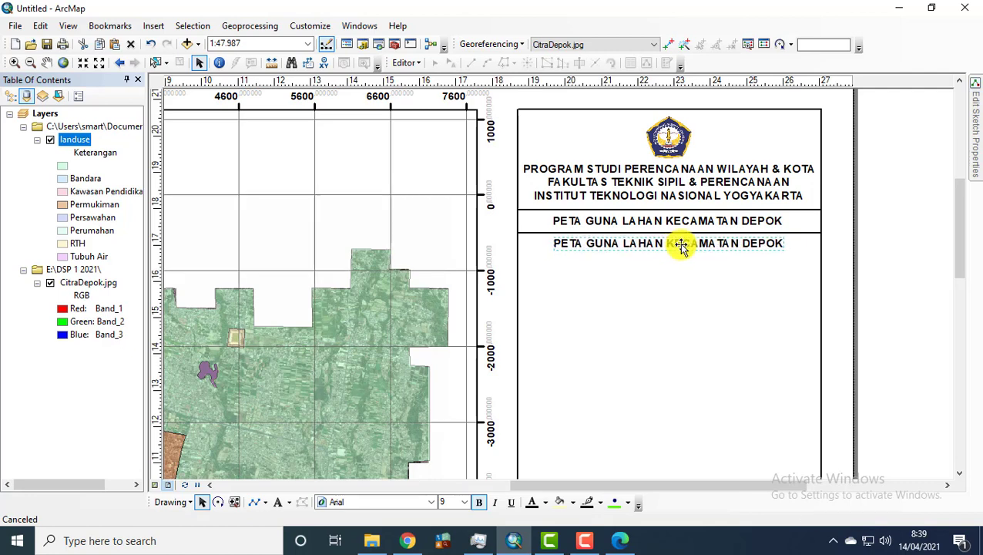
pyautogui.press('Left')
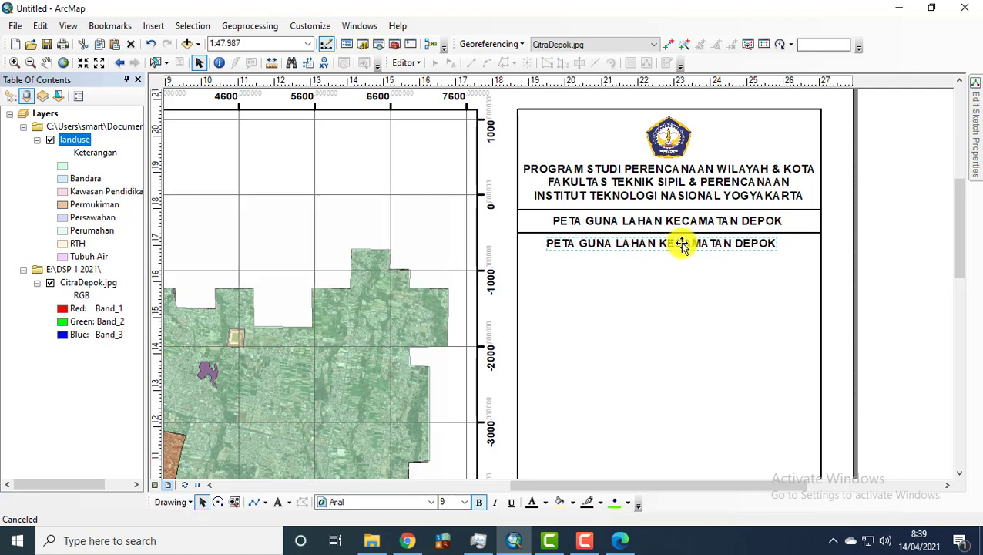
# Step: Replace the text of the duplicated title below the lower divider line with LEGENDA
pyautogui.doubleClick(680, 243)
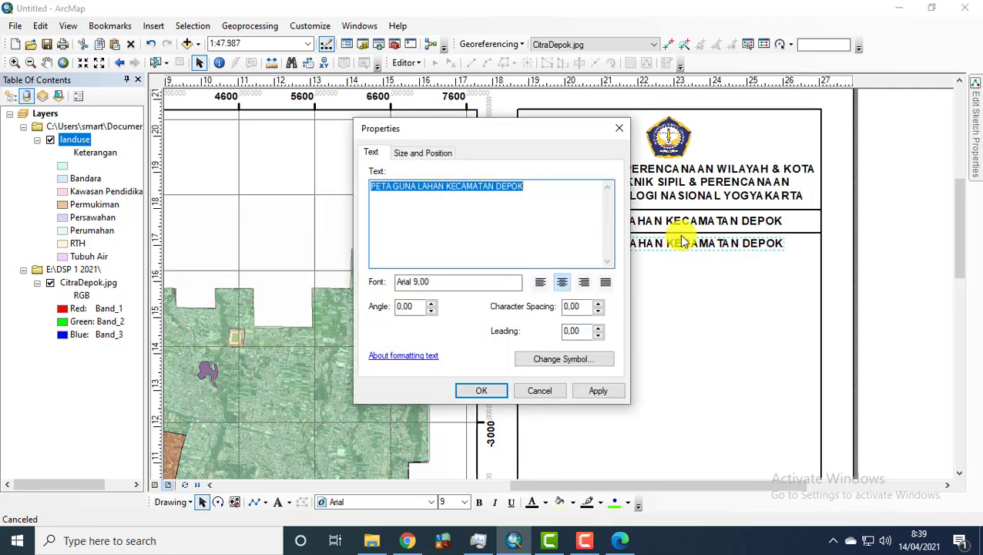
pyautogui.write('LEGENDA')
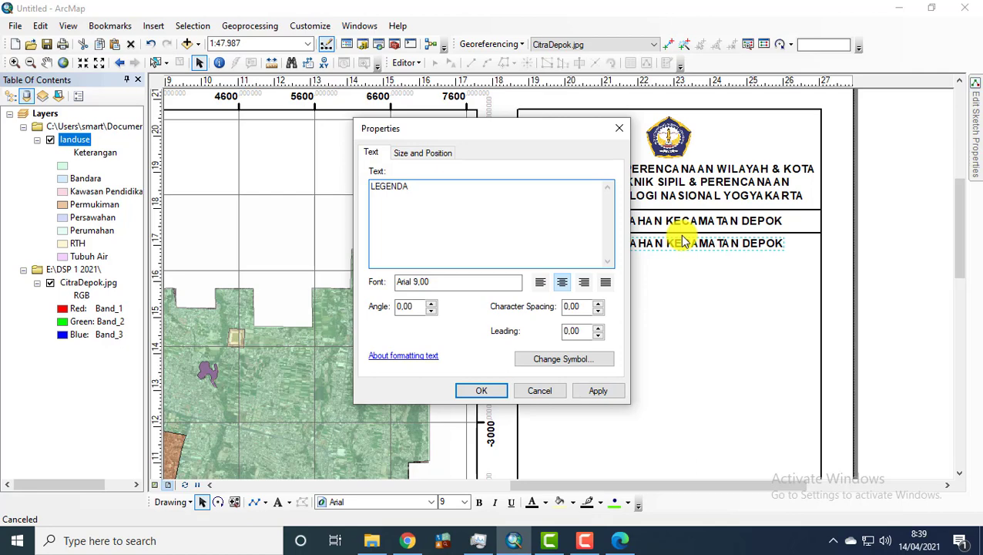
pyautogui.click(485, 393)
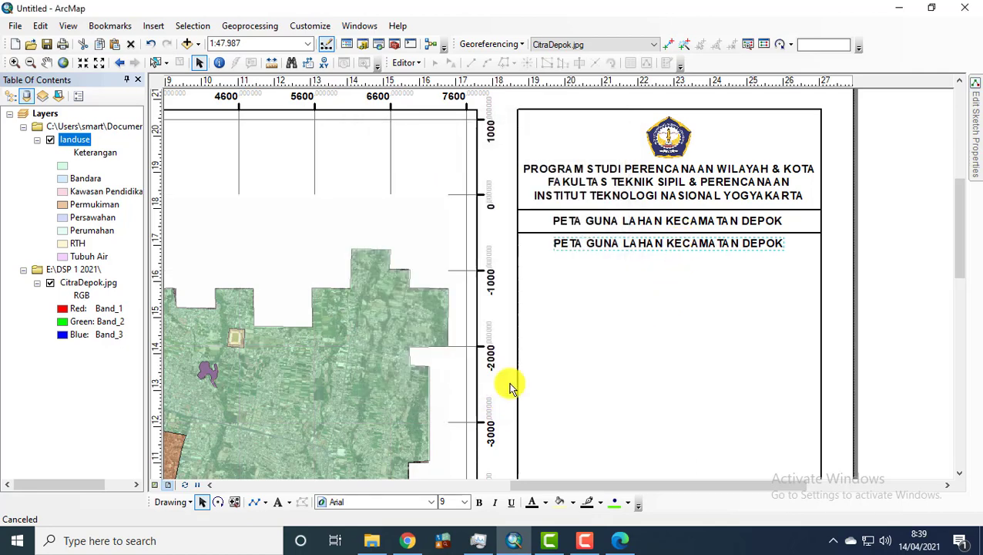
pyautogui.click(713, 232)
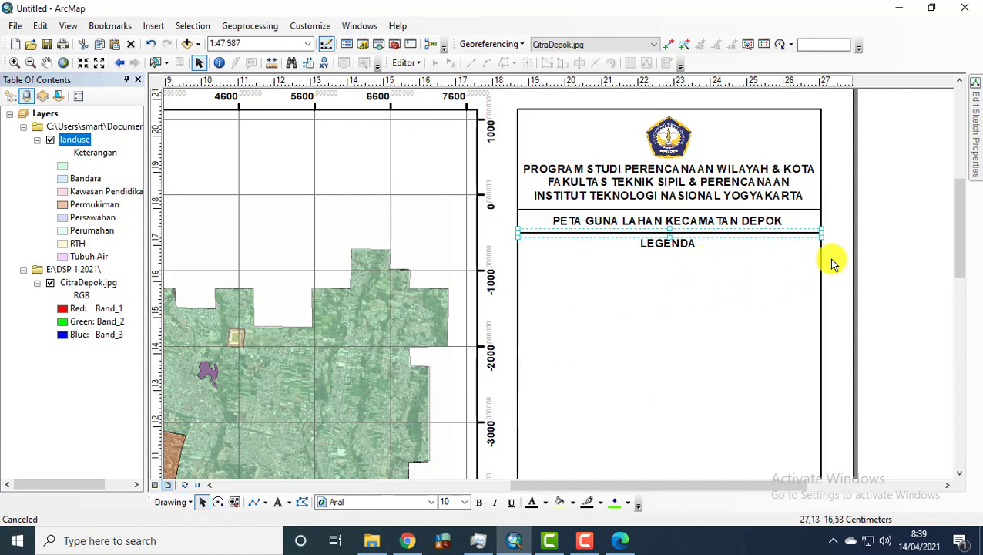
# Step: Start inserting a legend and exclude the CitraDepok.jpg layer so that only landuse is included
pyautogui.scroll(3, 873, 238)
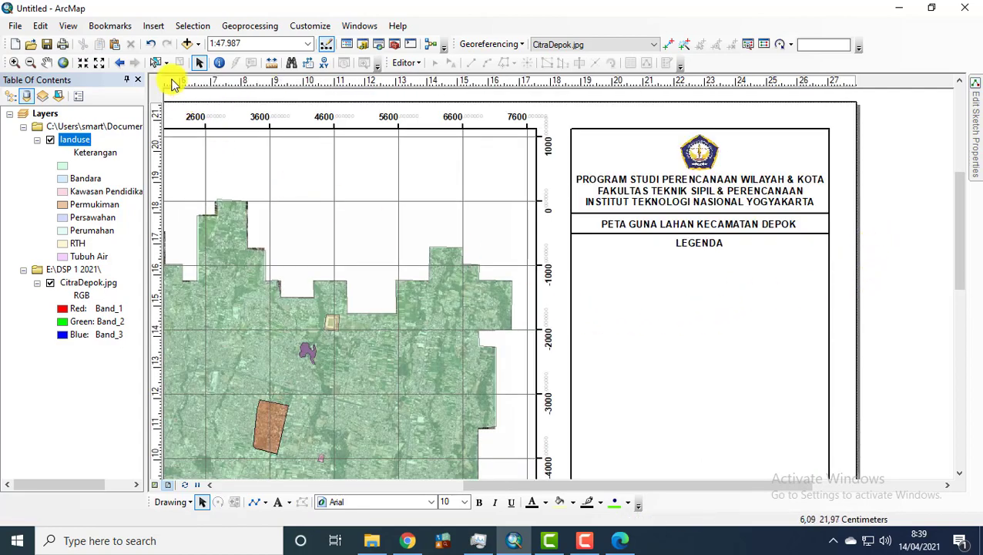
pyautogui.click(161, 26)
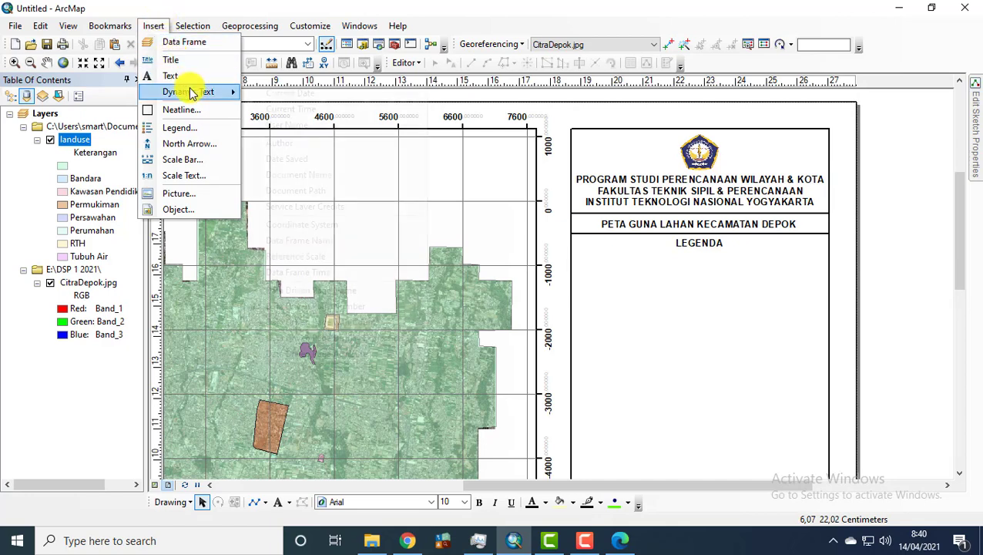
pyautogui.moveTo(192, 91)
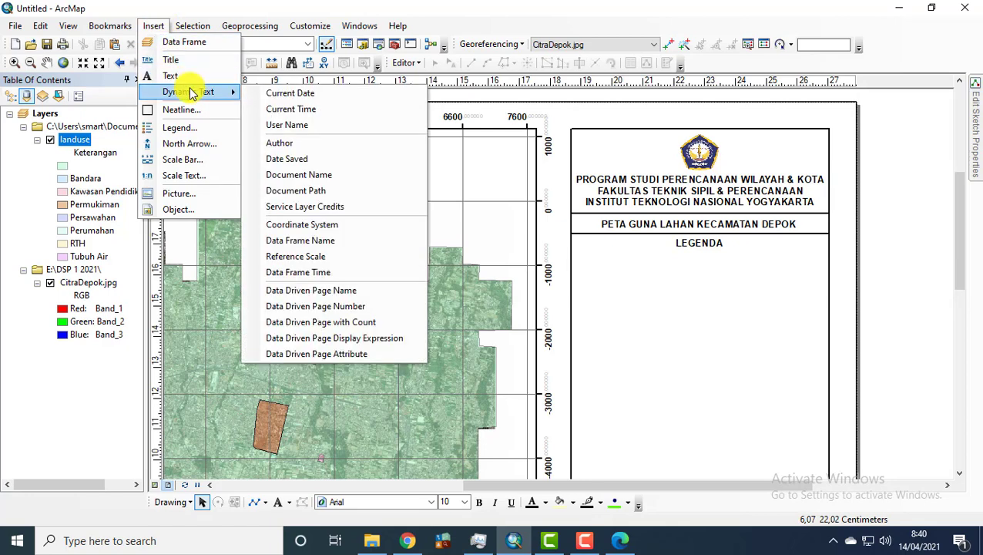
pyautogui.click(203, 131)
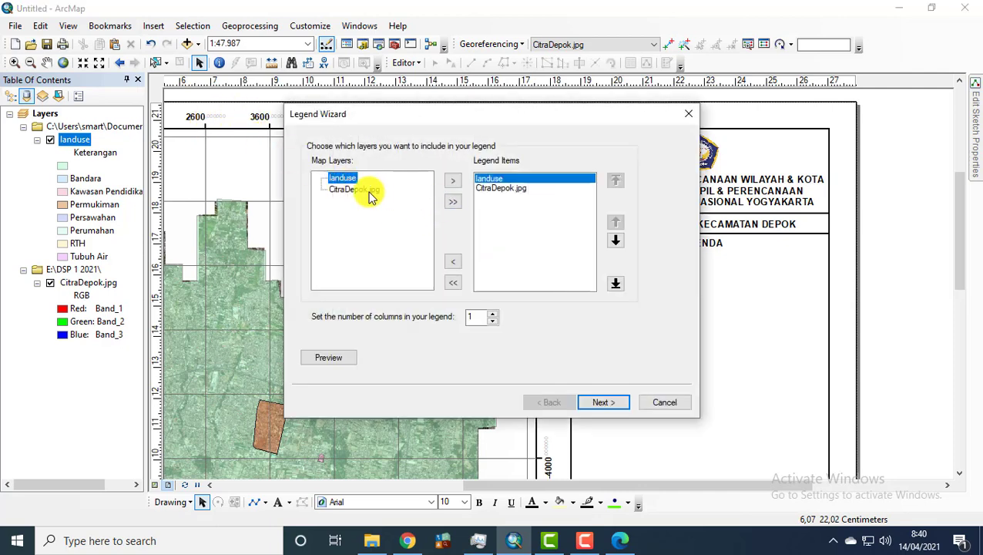
pyautogui.click(490, 191)
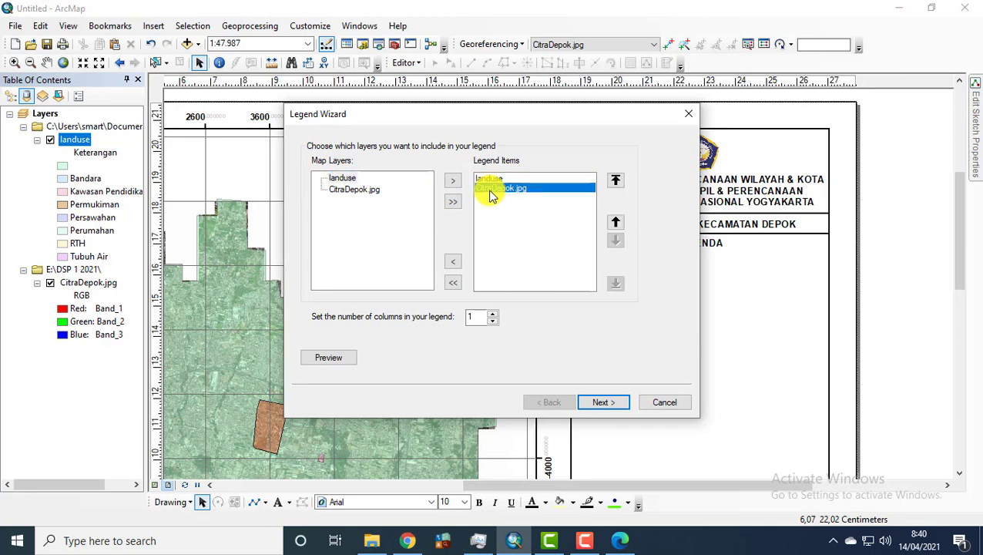
pyautogui.click(459, 264)
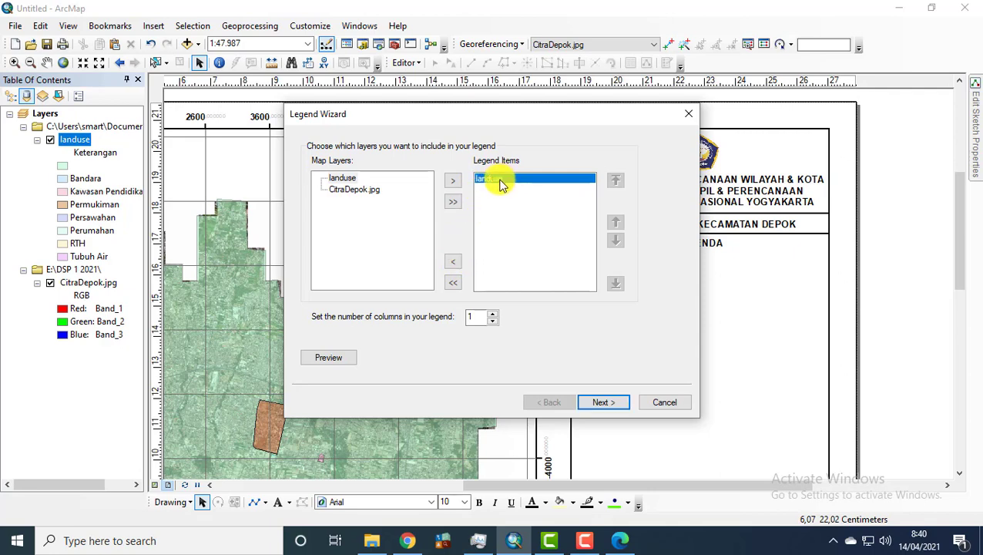
# Step: Clear the legend title and finish creating the legend with the remaining default settings
pyautogui.click(605, 403)
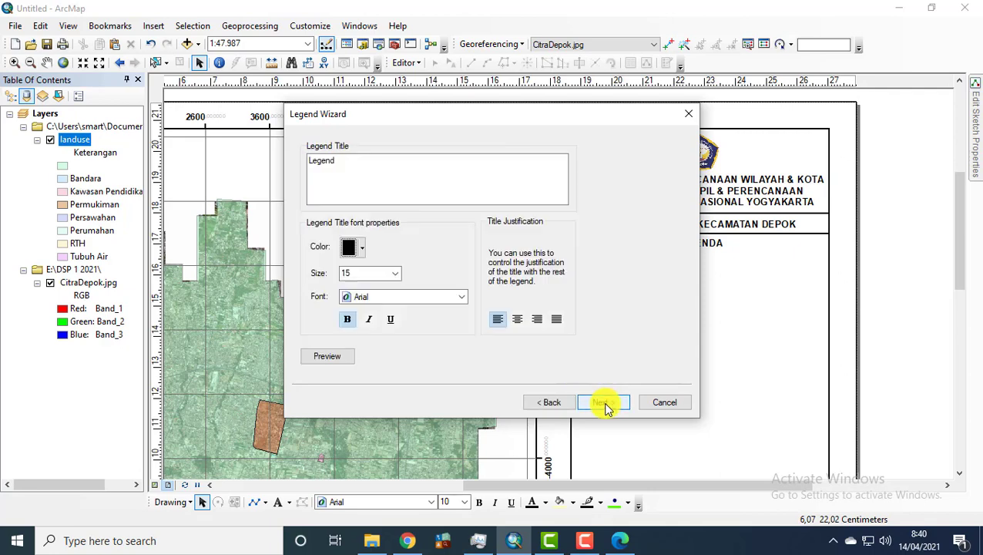
pyautogui.moveTo(355, 192); pyautogui.dragTo(242, 181)
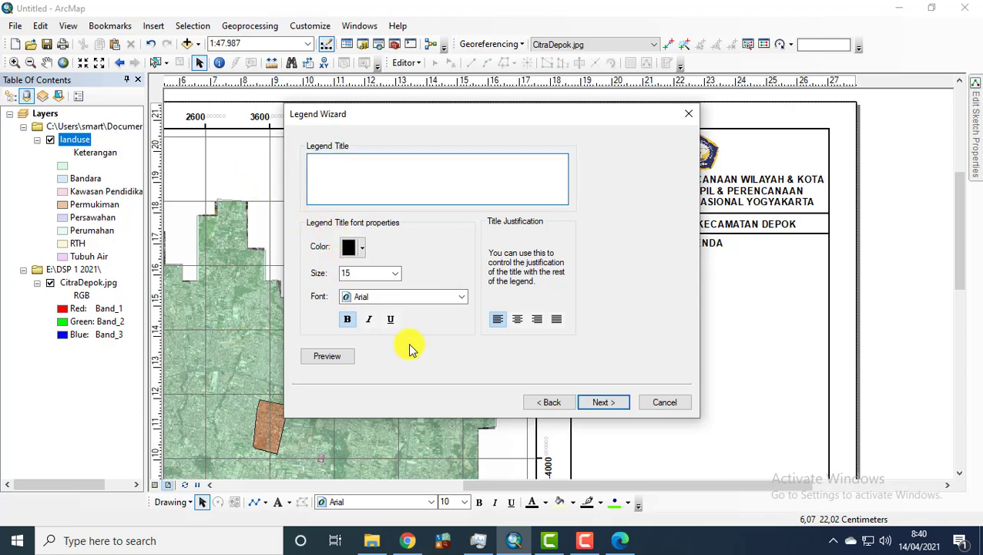
pyautogui.click(602, 405)
pyautogui.click(602, 403)
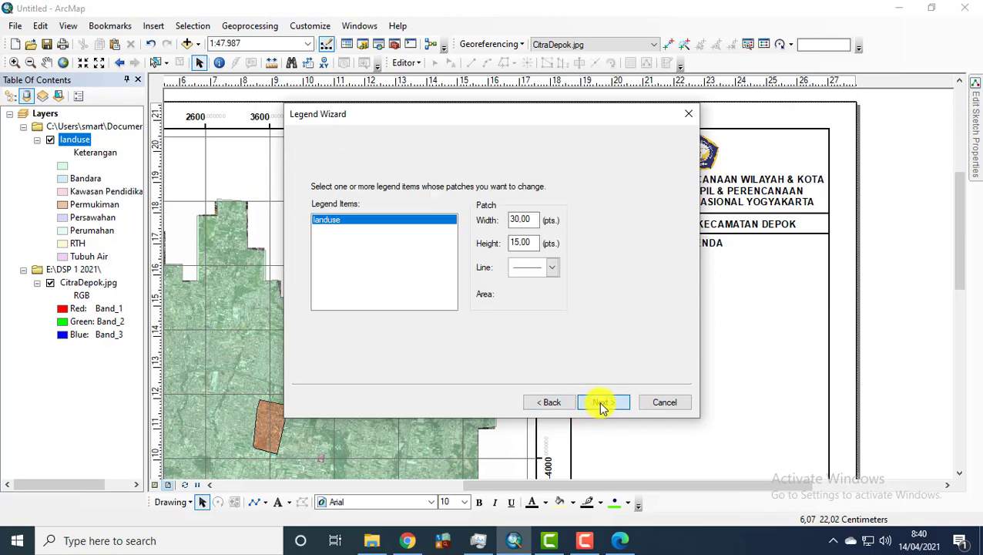
pyautogui.click(601, 404)
pyautogui.click(604, 403)
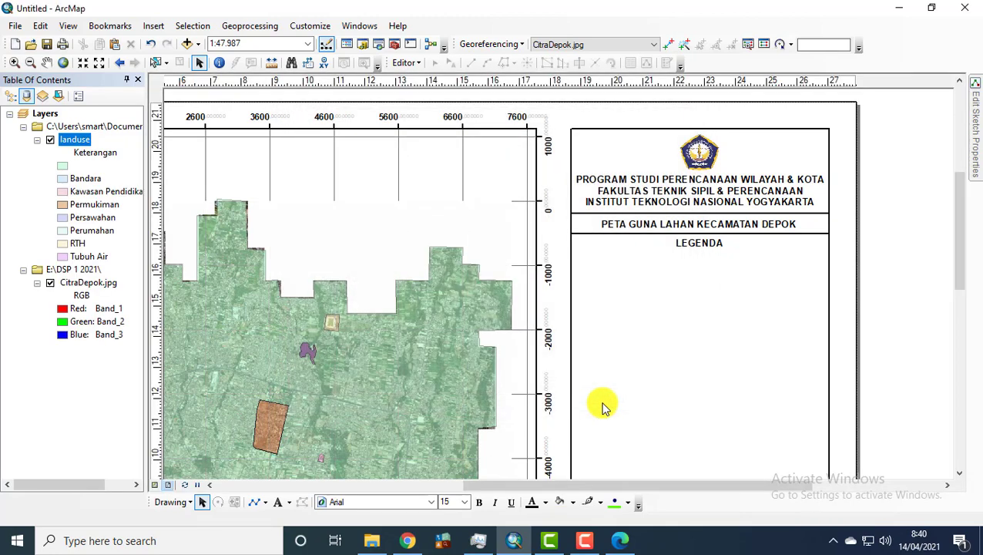
# Step: Place the landuse legend in the side panel below the LEGENDA heading and shrink it to leave space around it
pyautogui.moveTo(522, 235); pyautogui.dragTo(660, 355)
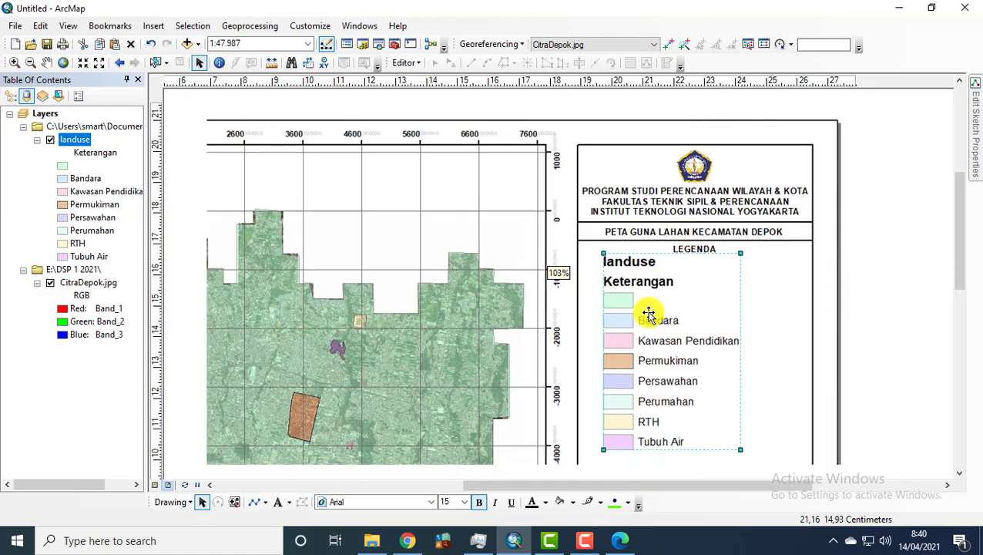
pyautogui.moveTo(741, 448); pyautogui.dragTo(719, 406)
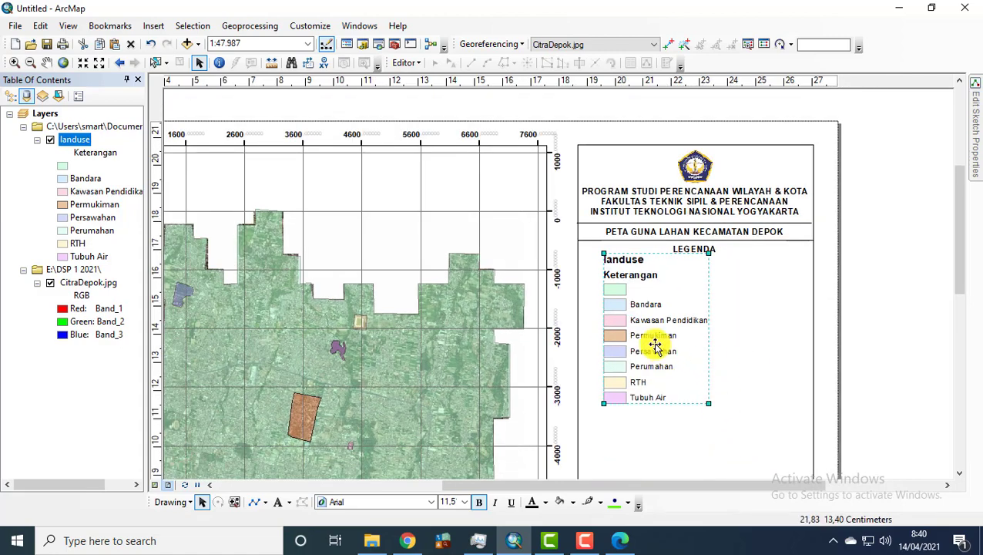
pyautogui.moveTo(651, 339)
pyautogui.mouseDown()
pyautogui.moveTo(654, 350)
pyautogui.moveTo(644, 347)
pyautogui.mouseUp()
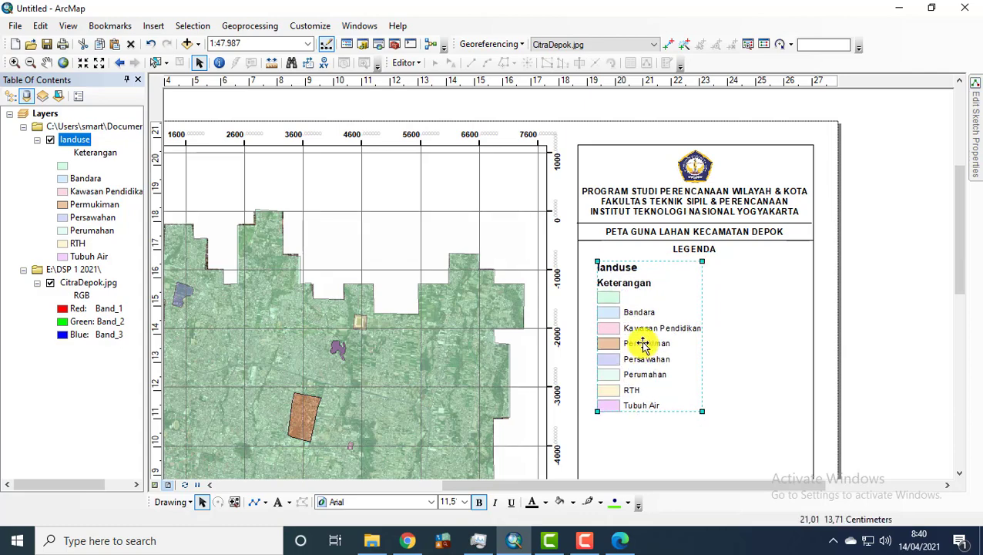
pyautogui.scroll(3, 647, 335)
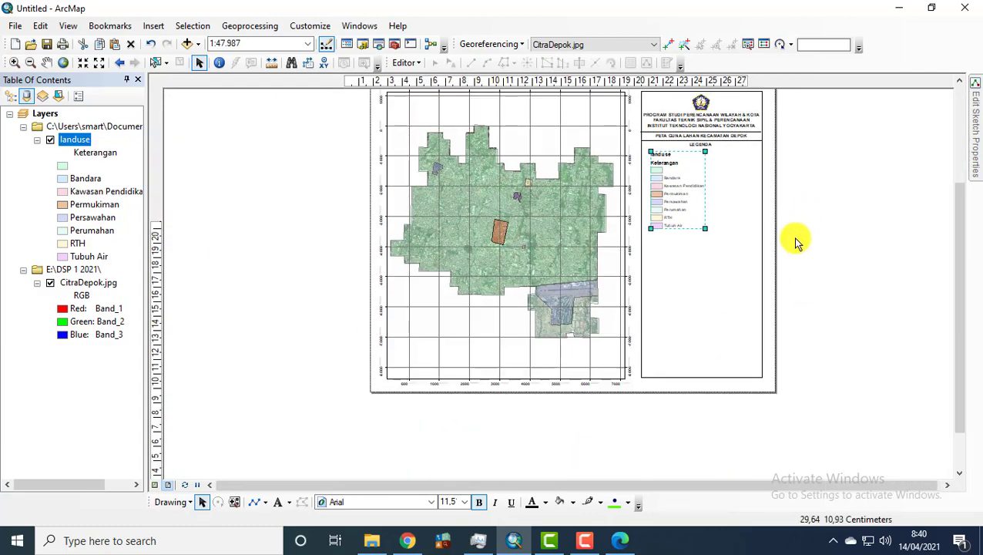
pyautogui.moveTo(804, 260); pyautogui.dragTo(764, 346)
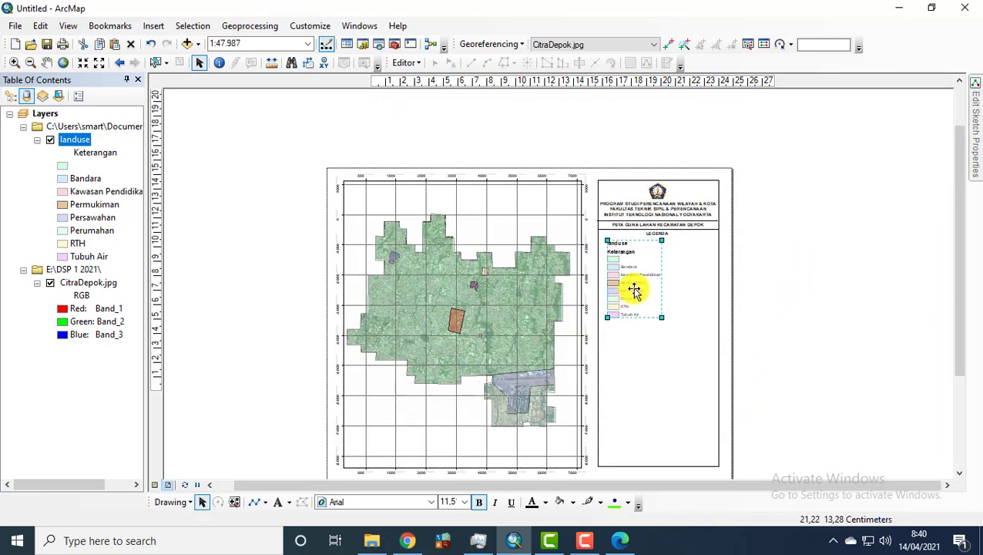
pyautogui.click(750, 283)
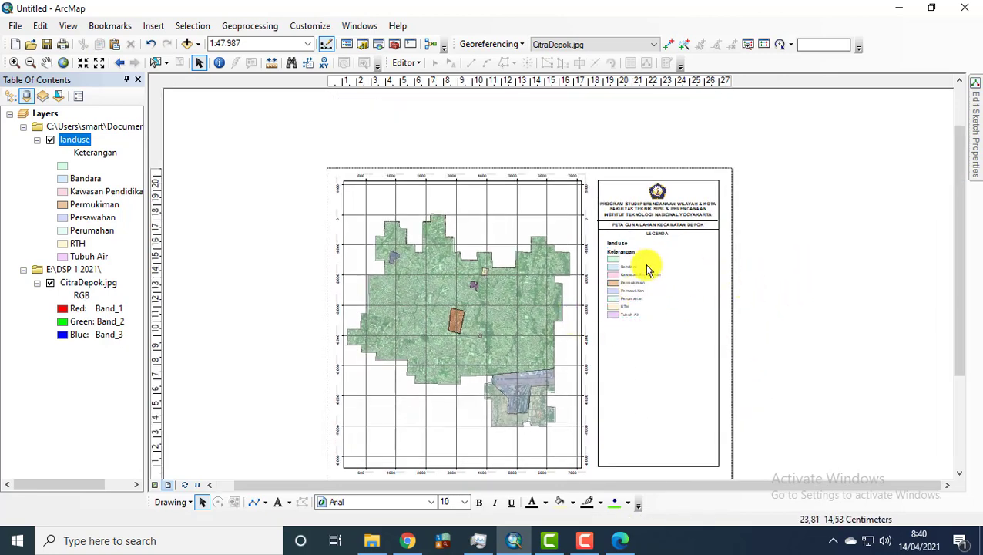
# Step: Extend the side panel frame slightly at its map-facing edge
pyautogui.scroll(1, 582, 220)
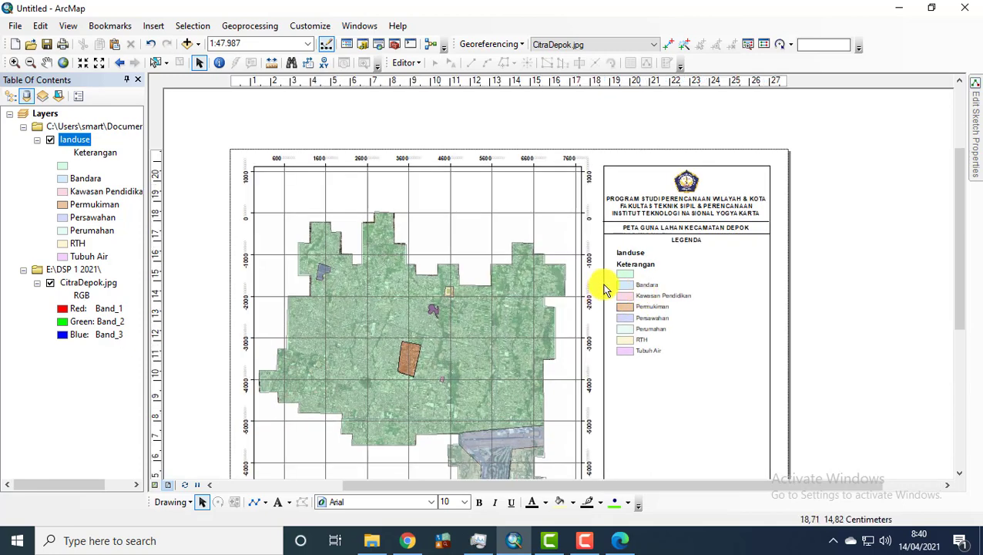
pyautogui.click(625, 364)
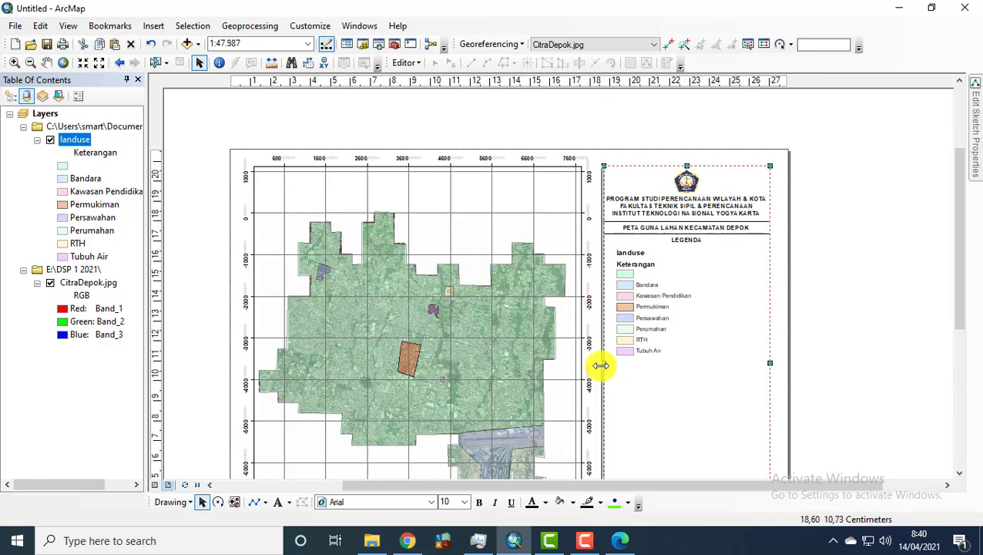
pyautogui.moveTo(601, 365); pyautogui.dragTo(603, 367)
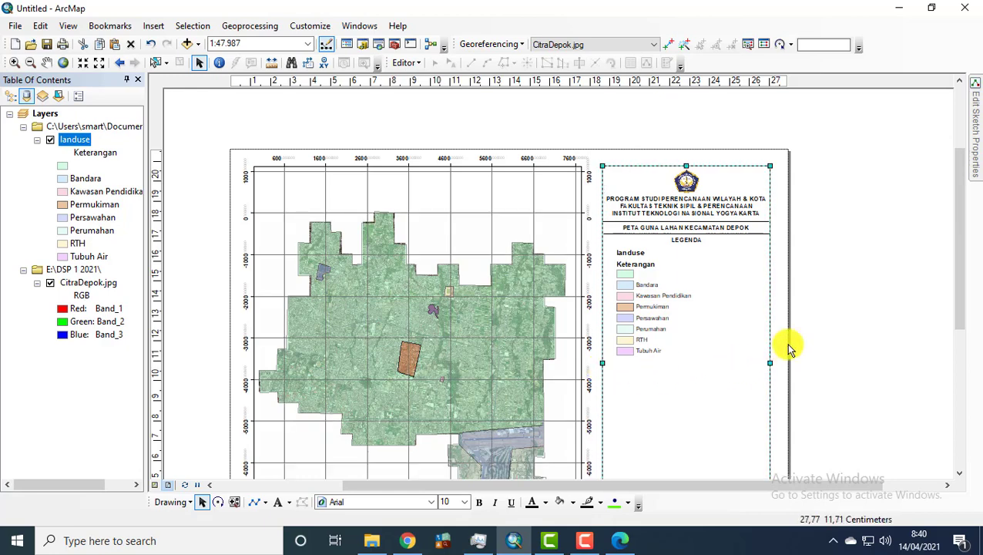
pyautogui.click(834, 329)
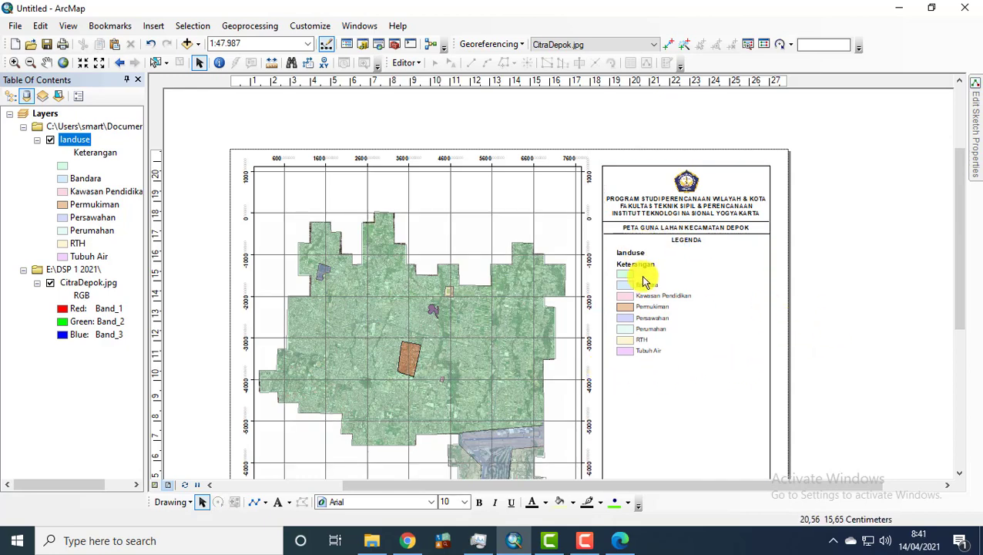
# Step: Duplicate the divider line above LEGENDA and place the copy just below the Tubuh Air legend entry, spanning the side panel
pyautogui.click(710, 240)
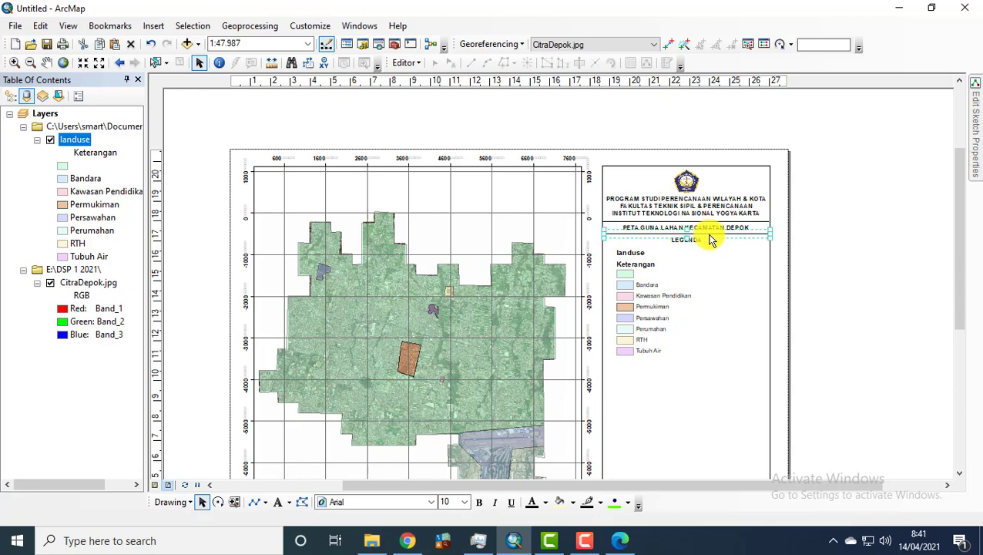
pyautogui.click(711, 241)
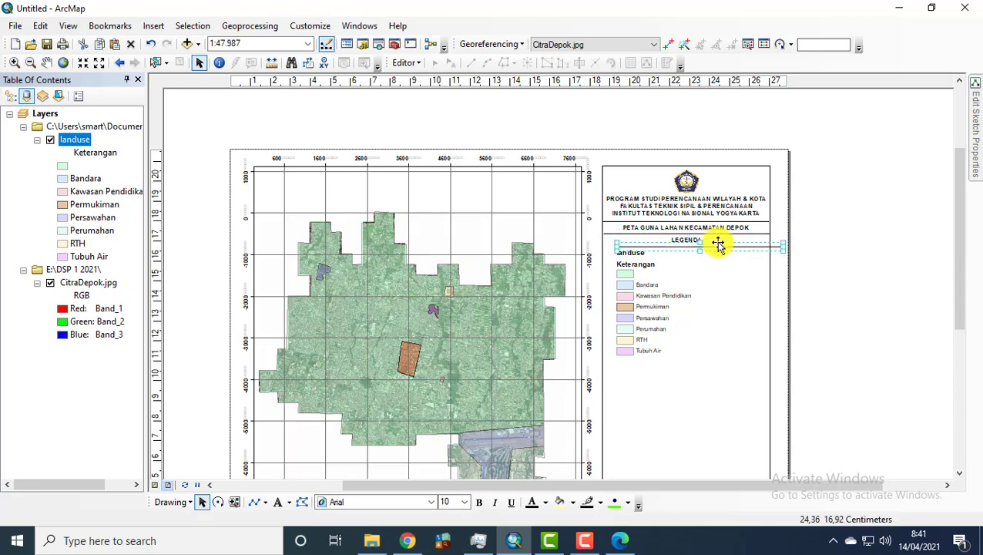
pyautogui.moveTo(724, 246); pyautogui.dragTo(708, 359)
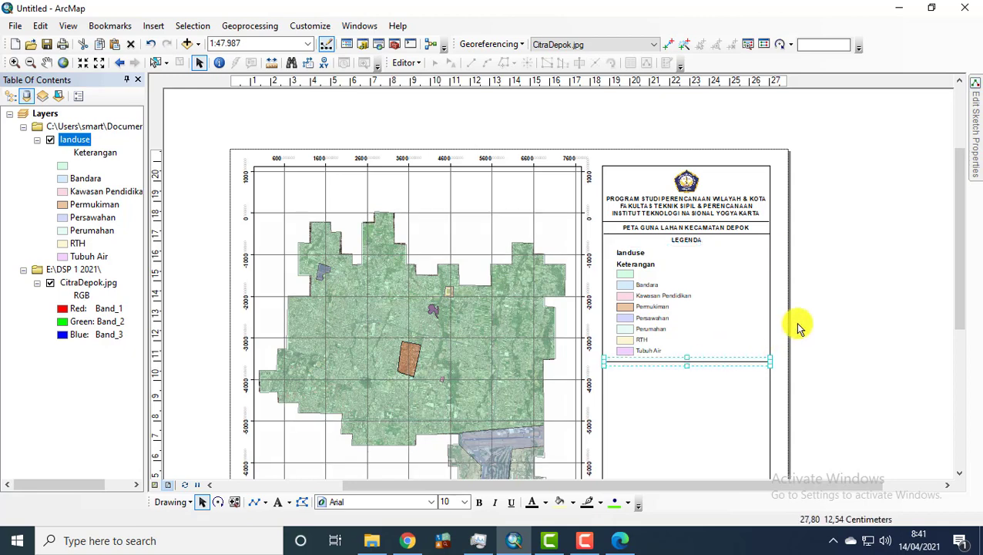
pyautogui.click(829, 309)
pyautogui.scroll(1, 831, 309)
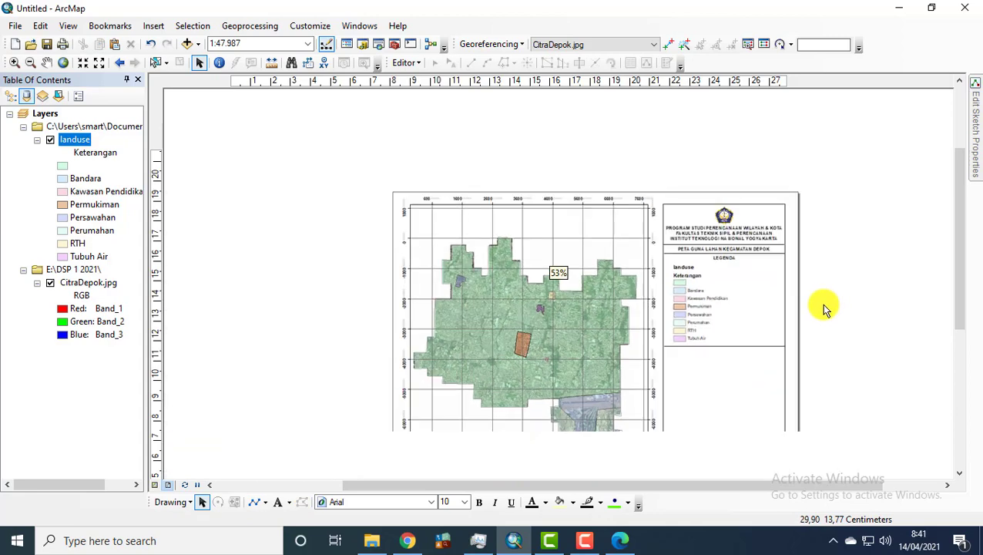
# Step: Duplicate the divider line above LEGENDA again and place the copy between the LEGENDA heading and the landuse legend
pyautogui.moveTo(838, 310); pyautogui.dragTo(783, 204)
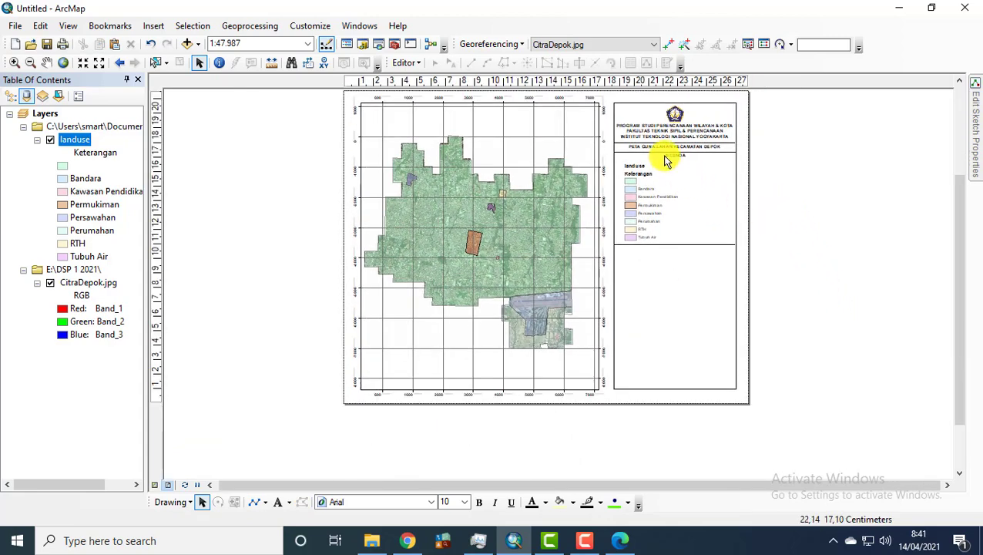
pyautogui.scroll(1, 667, 156)
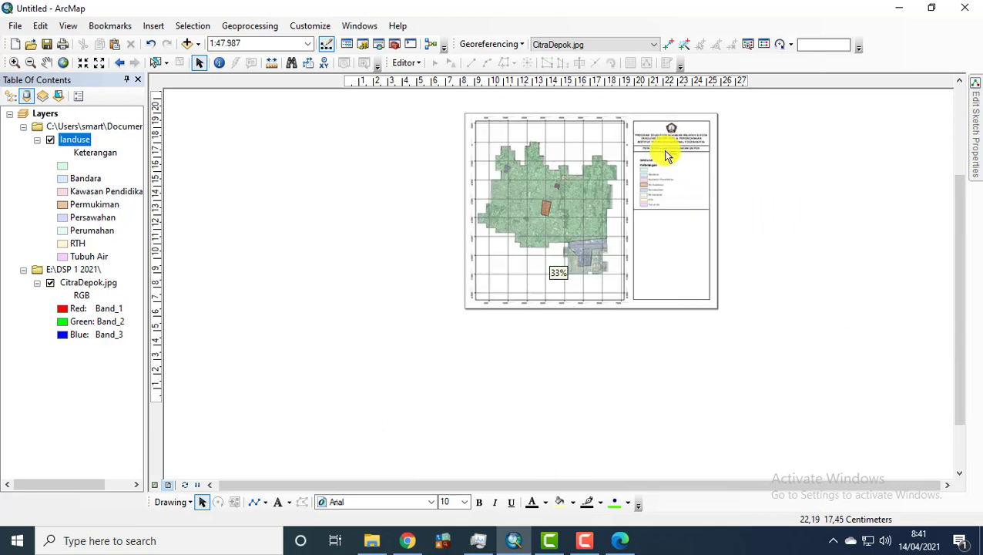
pyautogui.scroll(-3, 664, 154)
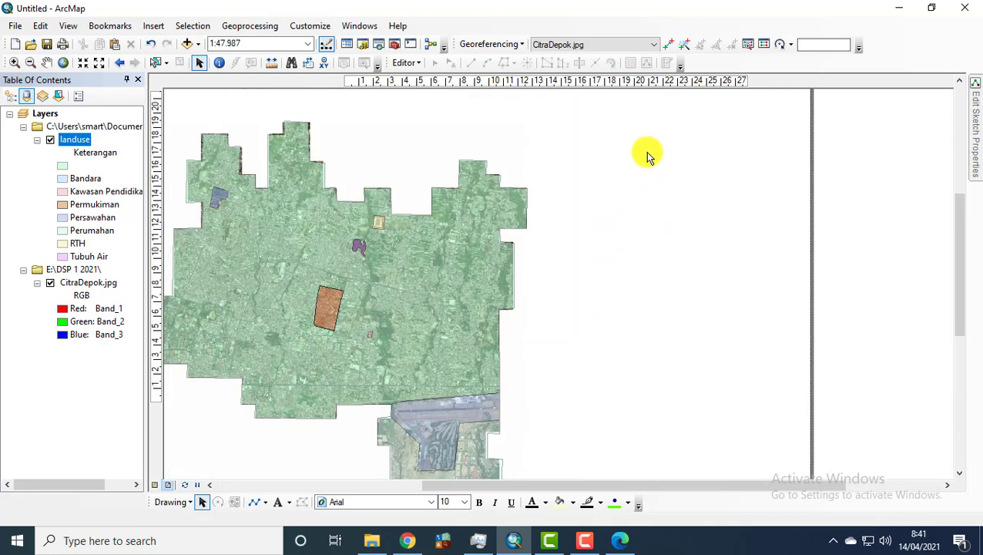
pyautogui.click(649, 150)
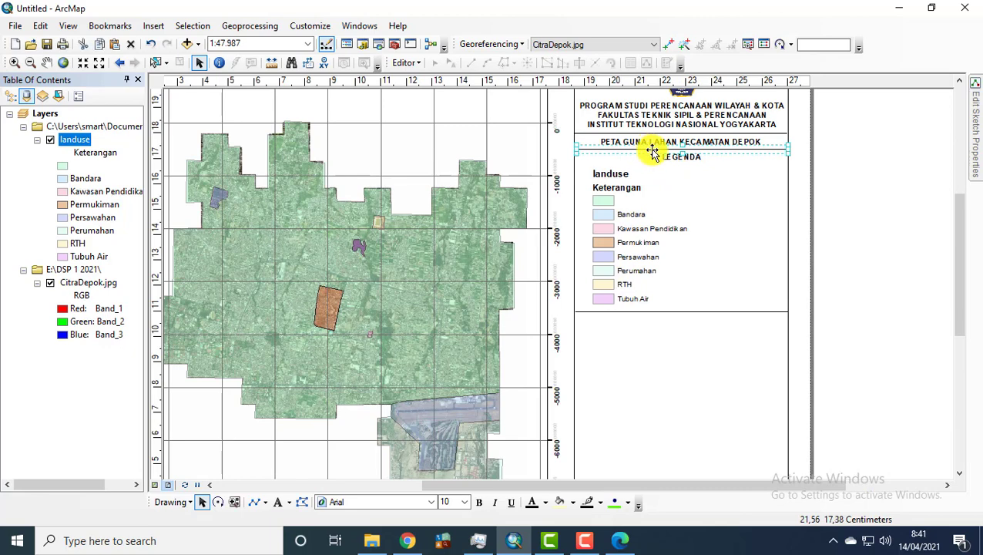
pyautogui.click(721, 171)
pyautogui.moveTo(721, 171); pyautogui.dragTo(702, 165)
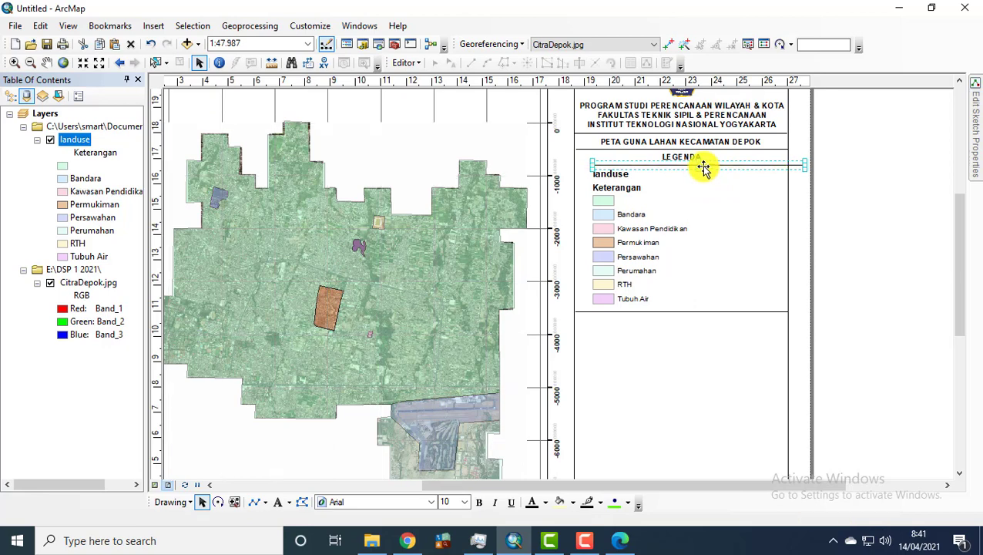
pyautogui.click(838, 171)
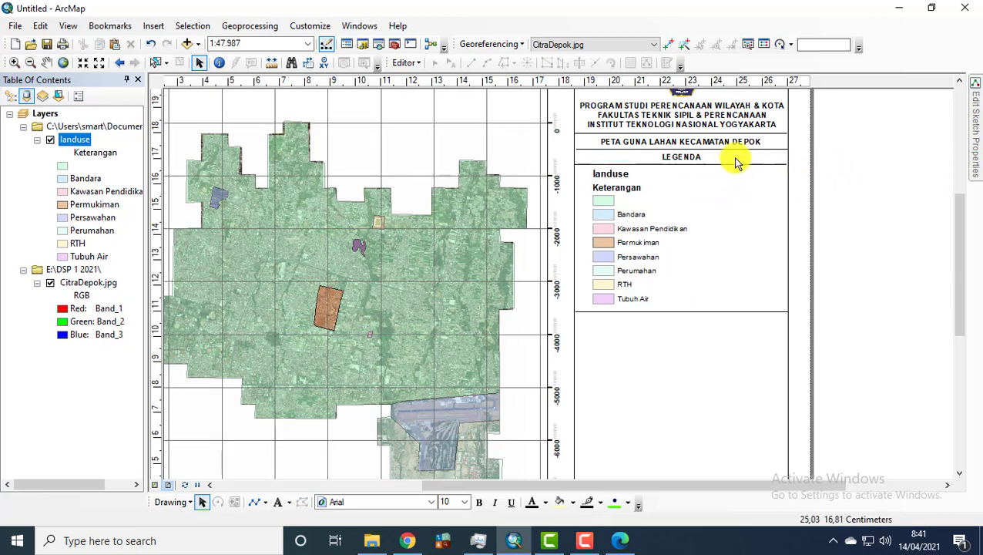
# Step: Pull the side panel frame's map-facing edge slightly inward to line up with the ends of the divider lines
pyautogui.scroll(-1, 569, 210)
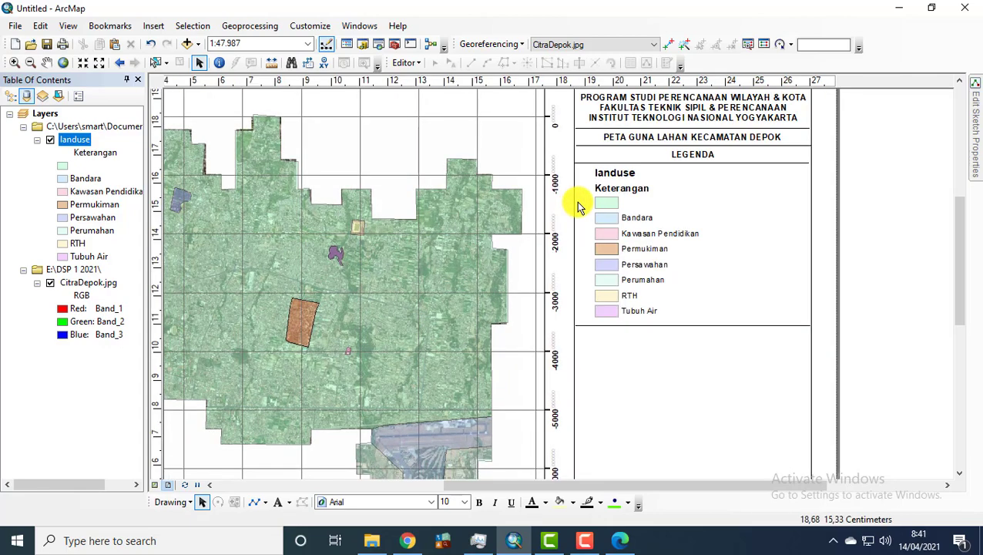
pyautogui.click(576, 204)
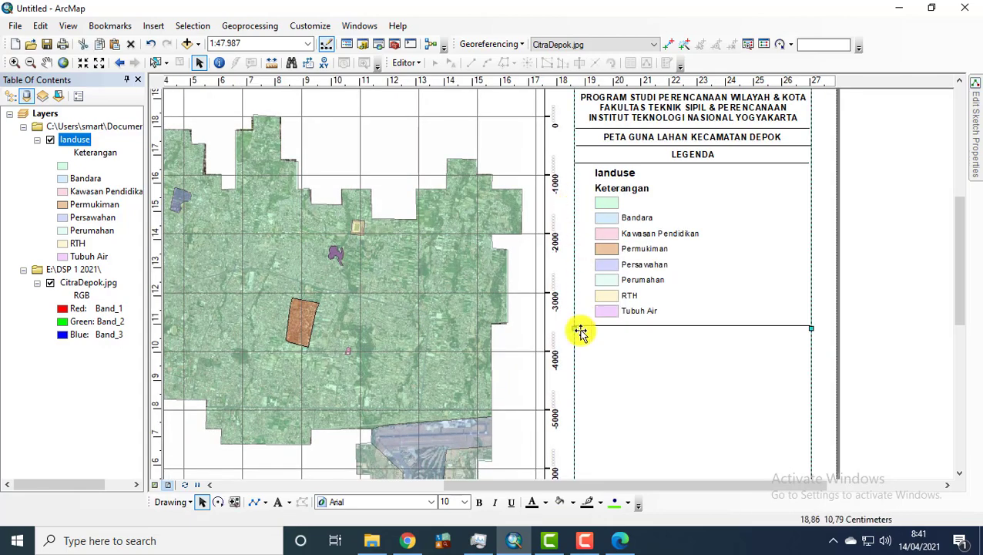
pyautogui.moveTo(577, 329); pyautogui.dragTo(575, 327)
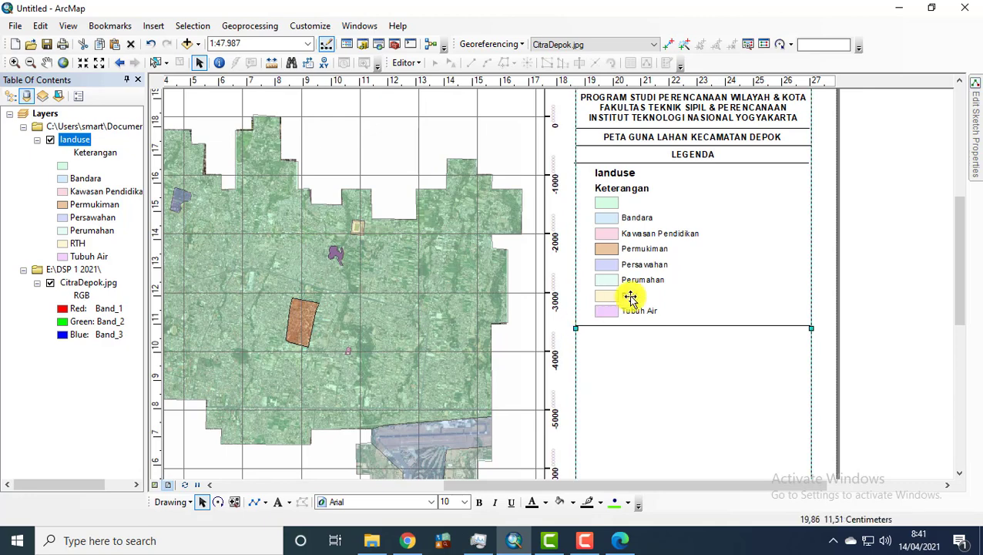
# Step: Align the divider line below the LEGENDA heading with both side edges of the panel frame
pyautogui.click(805, 167)
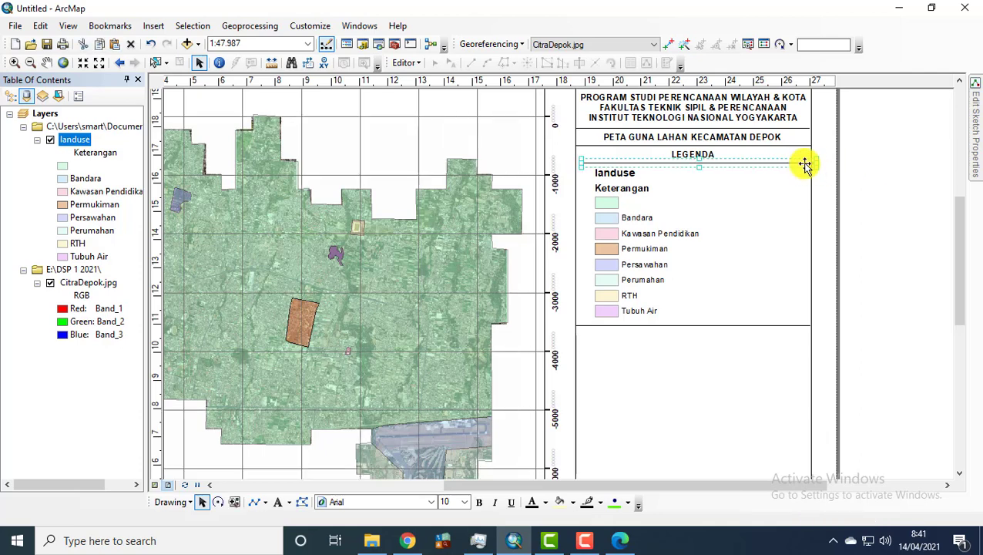
pyautogui.moveTo(805, 164); pyautogui.dragTo(811, 170)
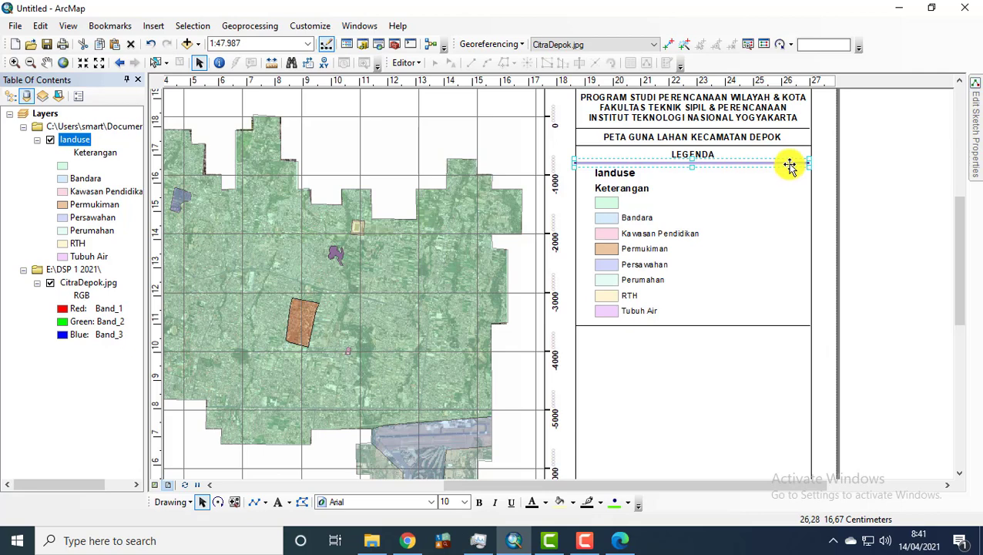
pyautogui.click(865, 183)
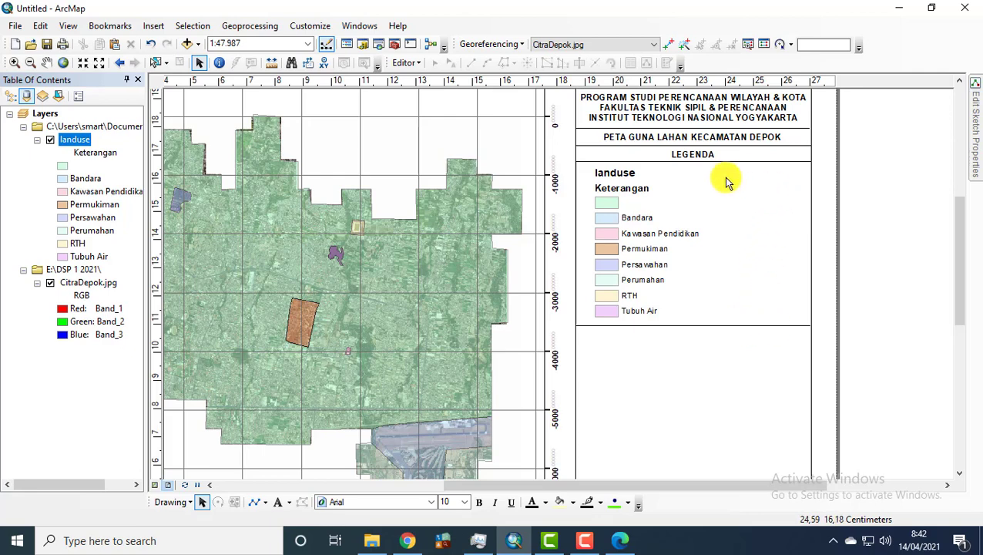
# Step: Duplicate the LEGENDA heading, place the copy just below the legend's lower divider line, and change its text to SKALA
pyautogui.click(699, 158)
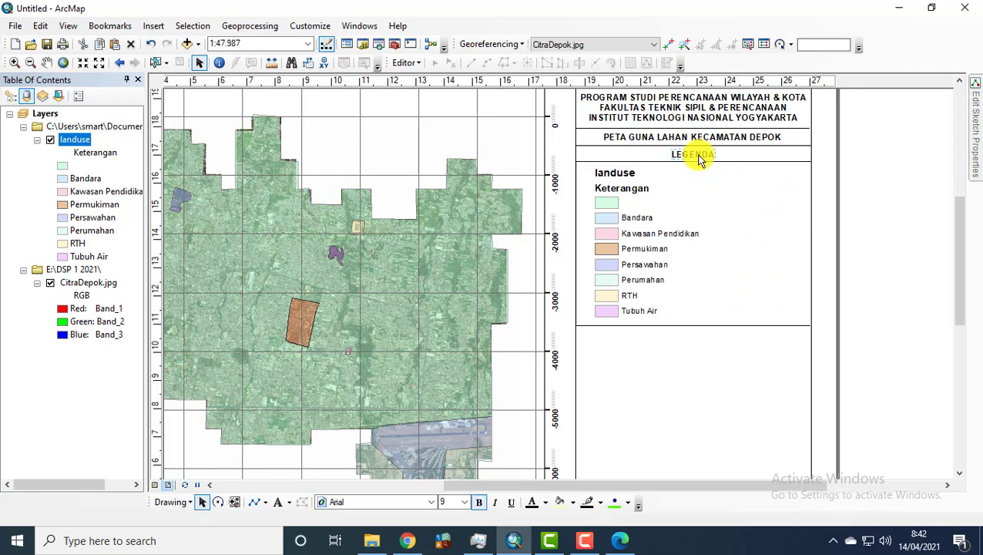
pyautogui.hotkey('ctrl', 'c')
pyautogui.hotkey('ctrl', 'v')
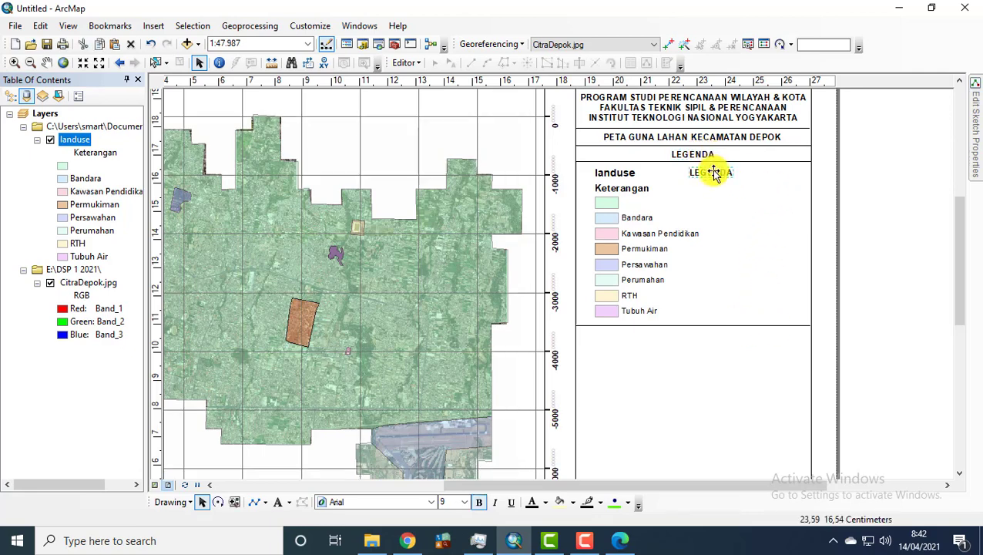
pyautogui.moveTo(715, 172); pyautogui.dragTo(691, 340)
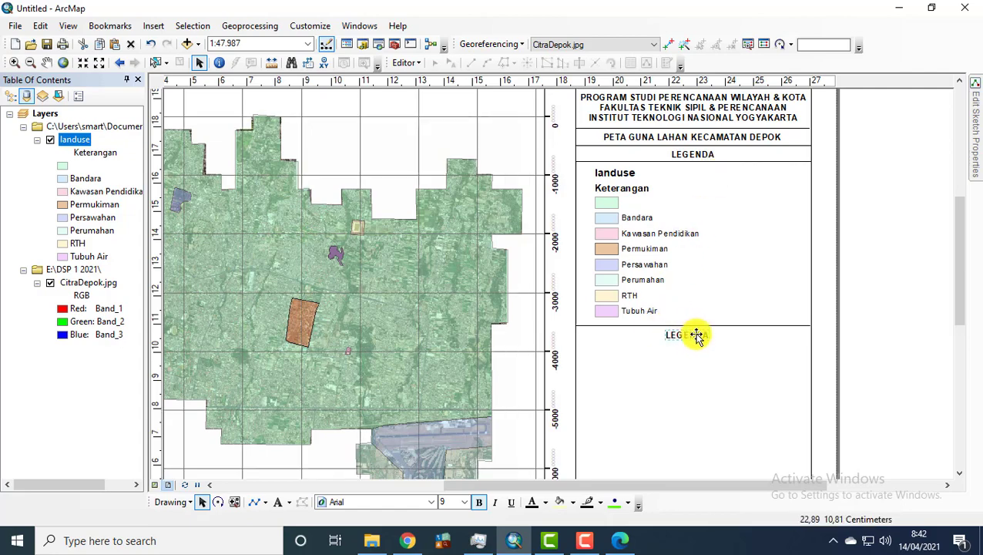
pyautogui.doubleClick(689, 333)
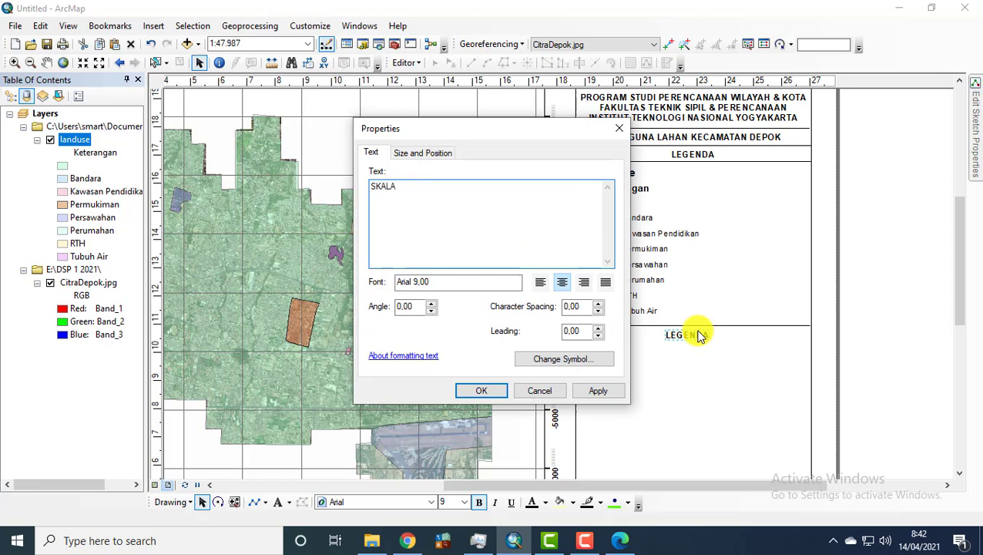
pyautogui.click(474, 391)
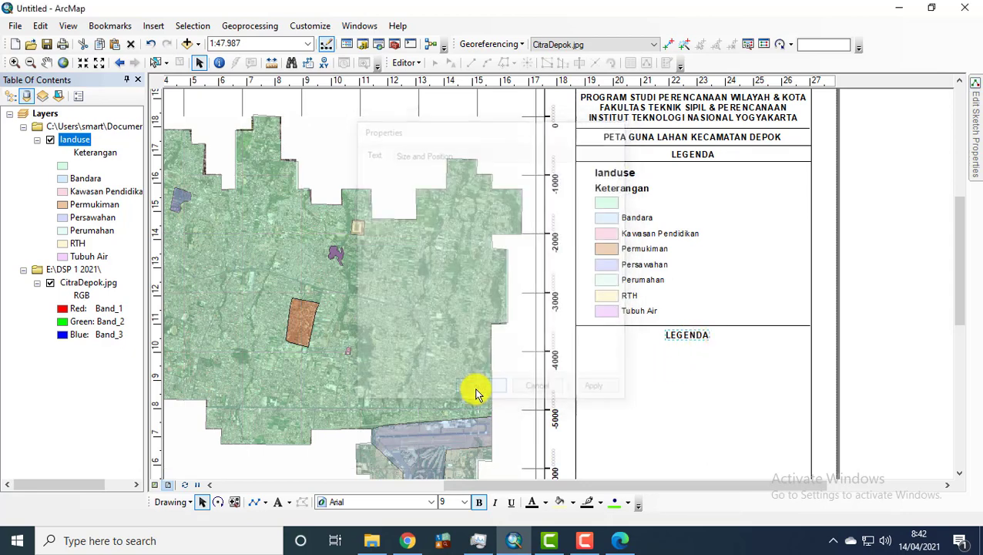
# Step: Duplicate the divider line above SKALA and place the copy just below the heading, spanning the side panel
pyautogui.click(690, 329)
pyautogui.moveTo(690, 329); pyautogui.dragTo(711, 342)
pyautogui.click(863, 290)
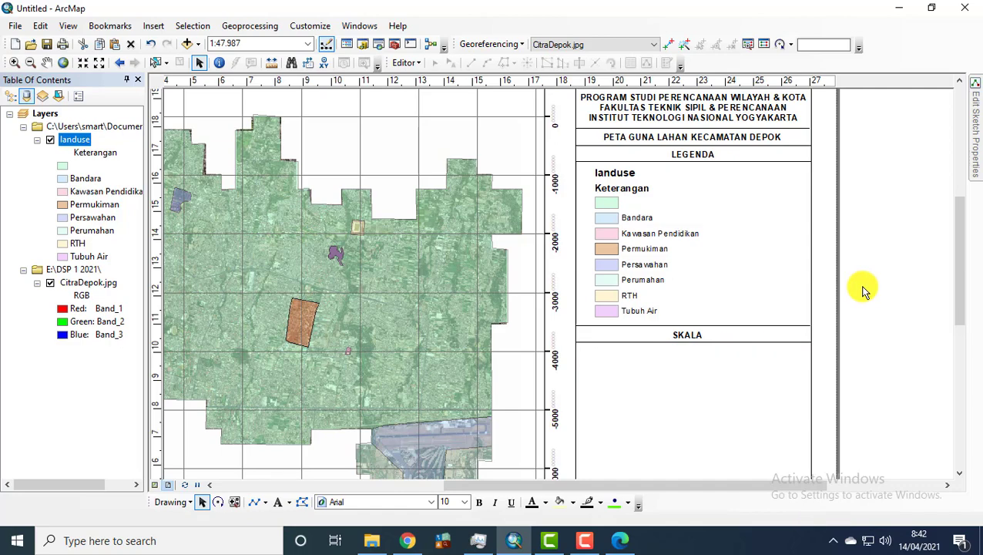
# Step: Nudge the SKALA heading slightly to center it between its two divider lines
pyautogui.click(700, 333)
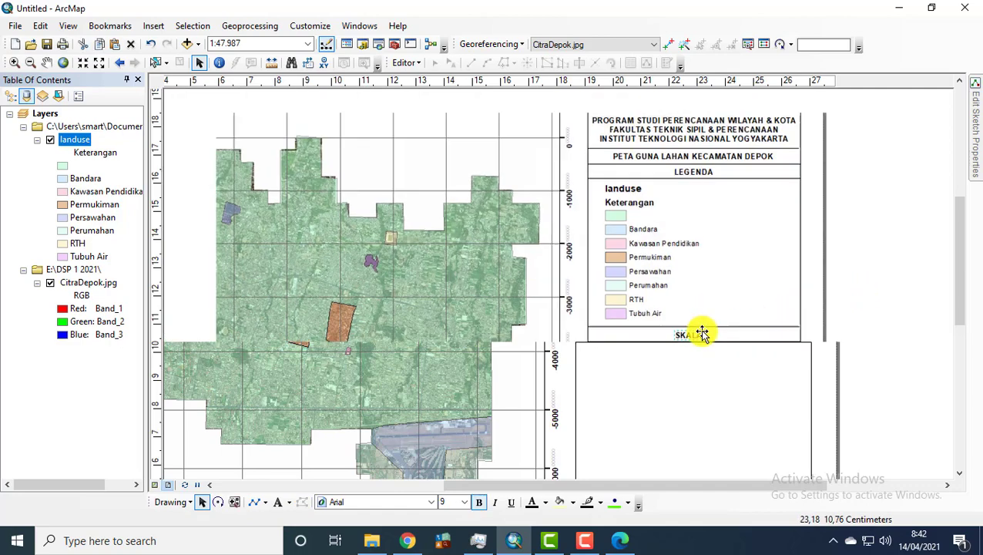
pyautogui.scroll(2, 700, 334)
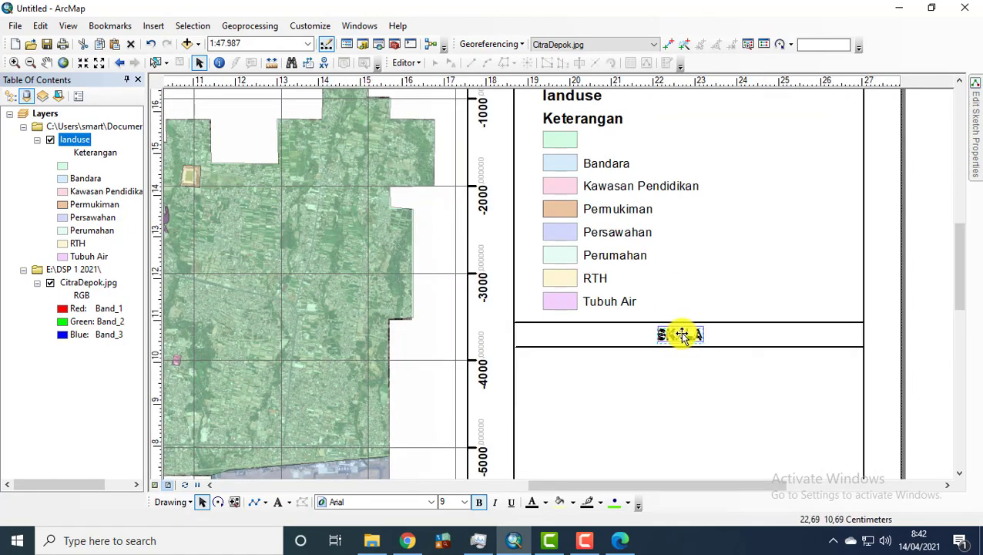
pyautogui.click(773, 328)
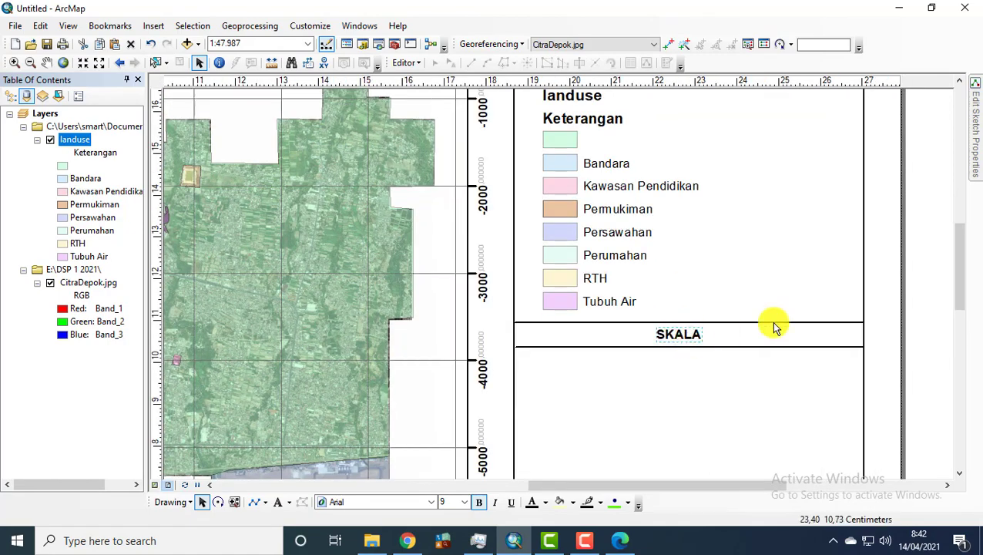
# Step: Start inserting a scale bar and choose the Alternating Scale Bar 1 style
pyautogui.scroll(-3, 750, 276)
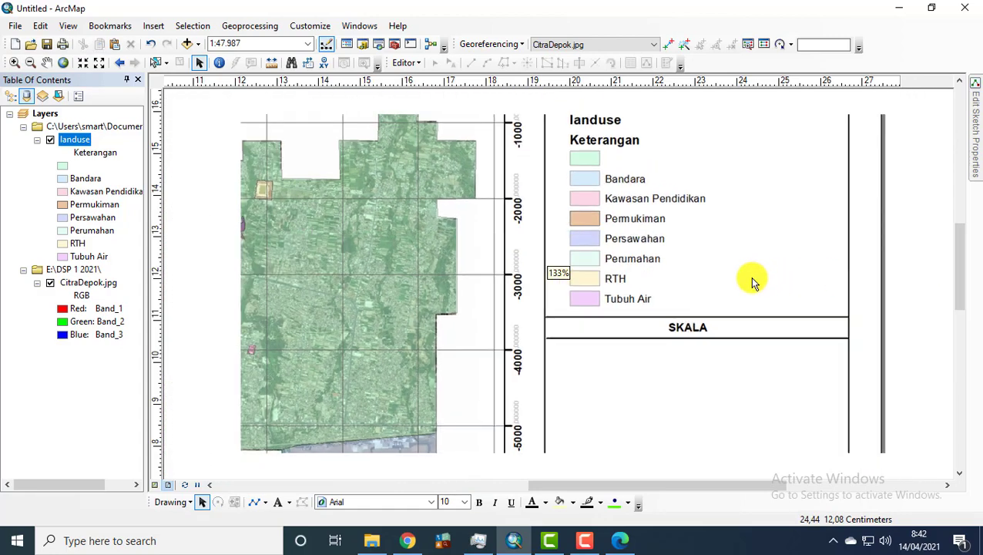
pyautogui.scroll(-1, 750, 277)
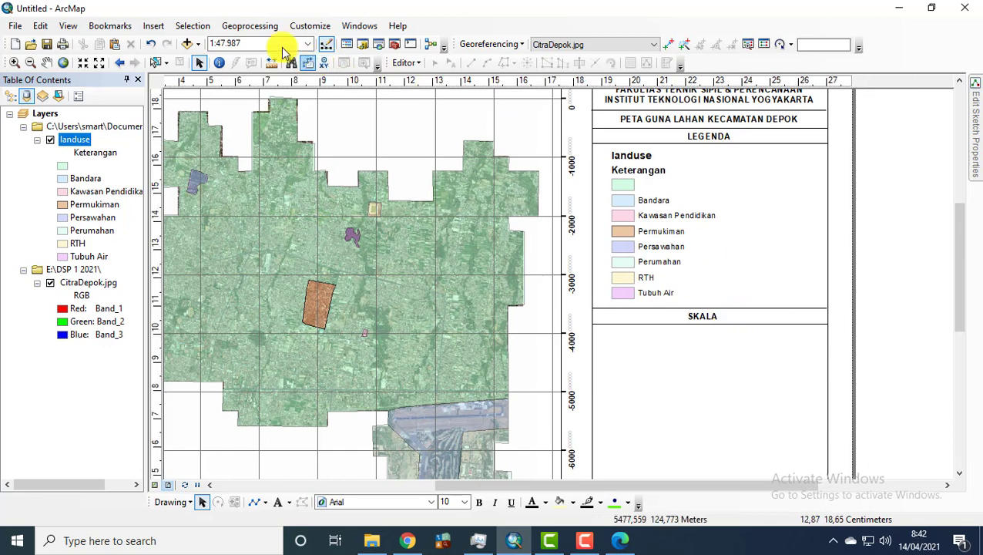
pyautogui.click(154, 28)
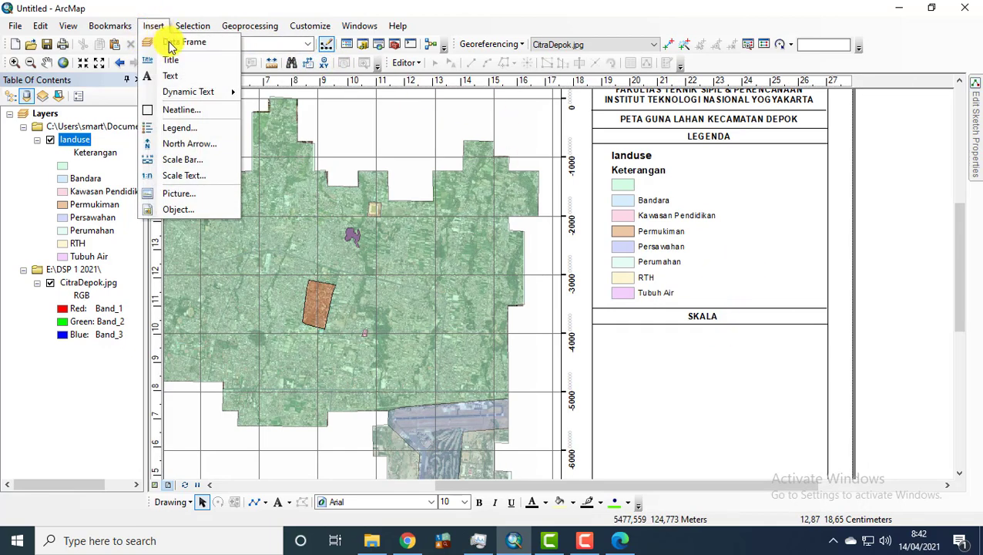
pyautogui.click(218, 160)
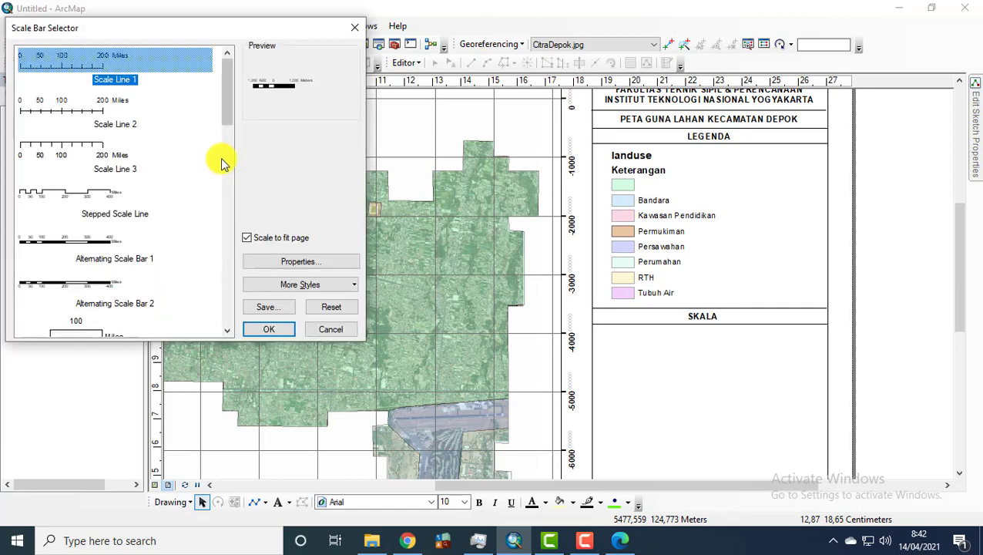
pyautogui.click(98, 241)
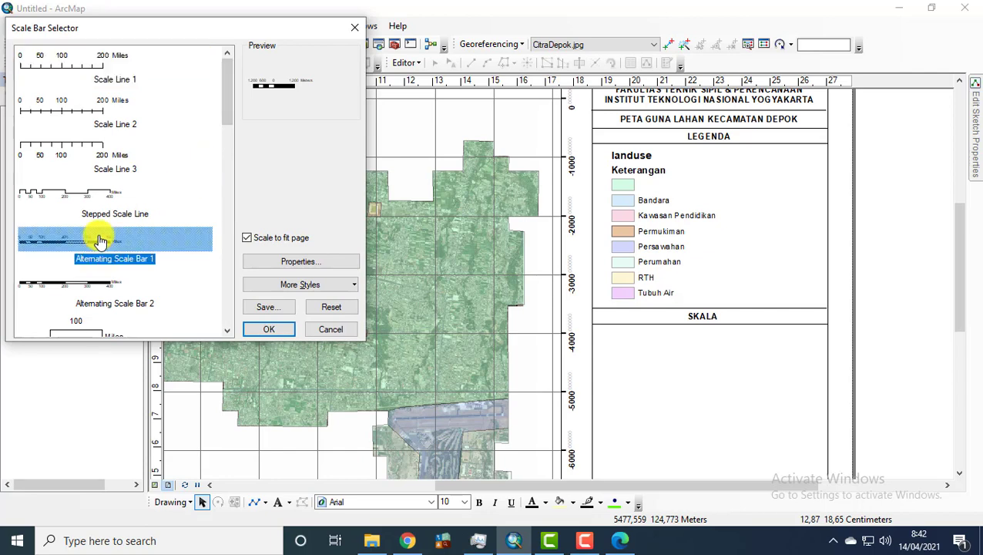
# Step: Set the scale bar's division units to Kilometers, its label to KM, and show one division before zero
pyautogui.click(307, 263)
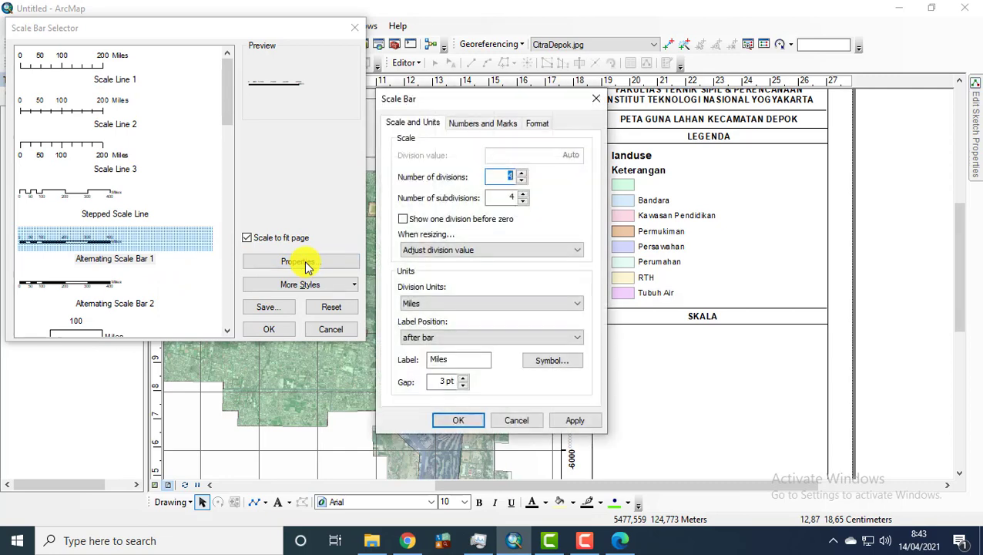
pyautogui.click(435, 304)
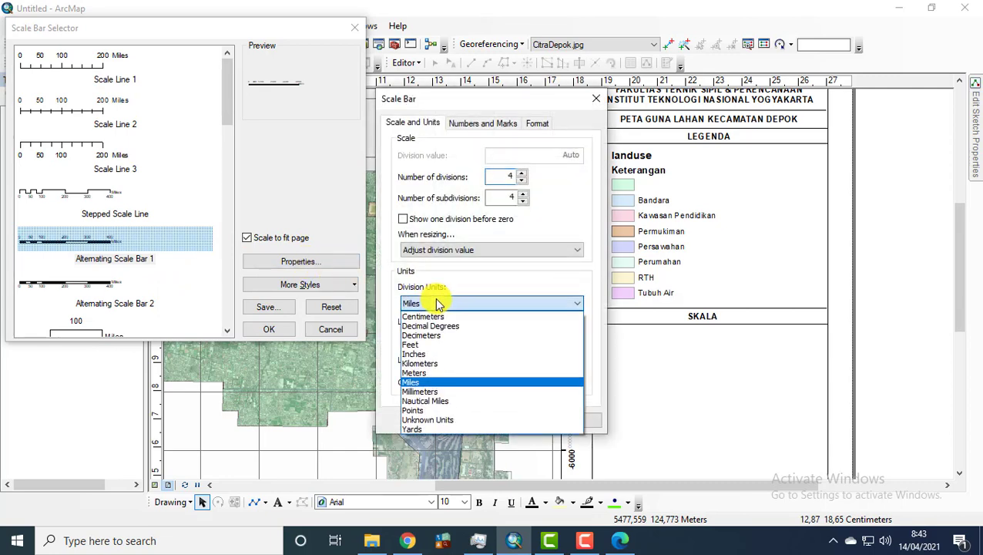
pyautogui.click(447, 364)
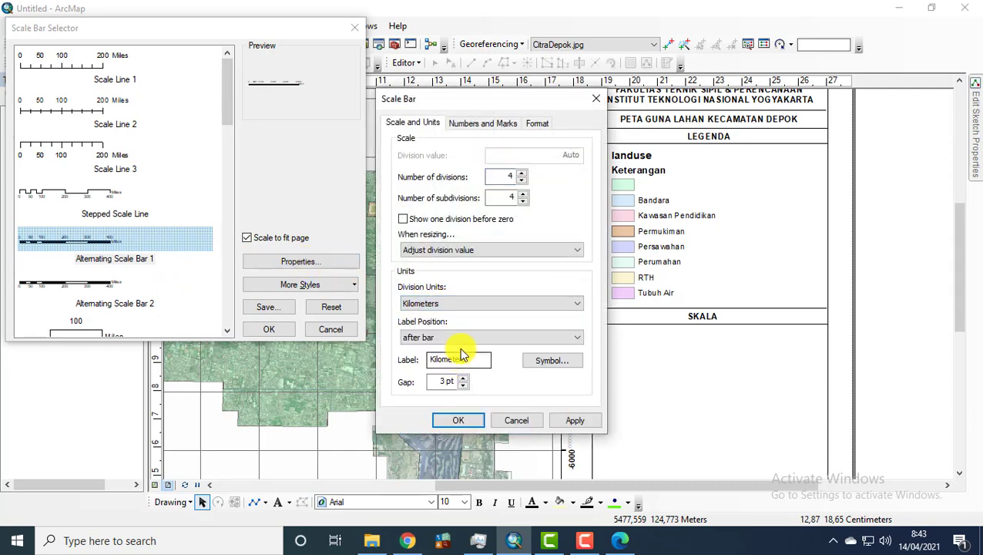
pyautogui.moveTo(470, 359); pyautogui.dragTo(432, 360)
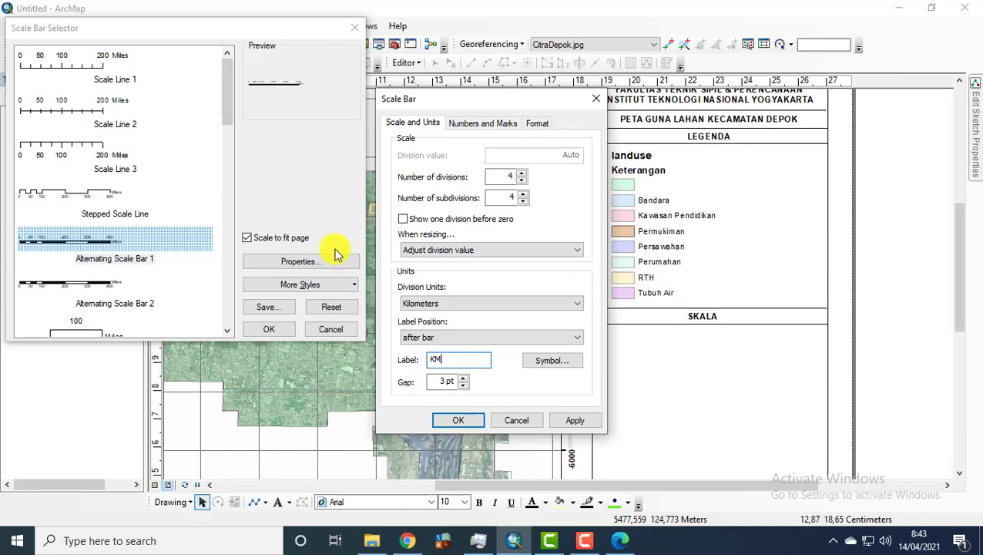
pyautogui.click(409, 219)
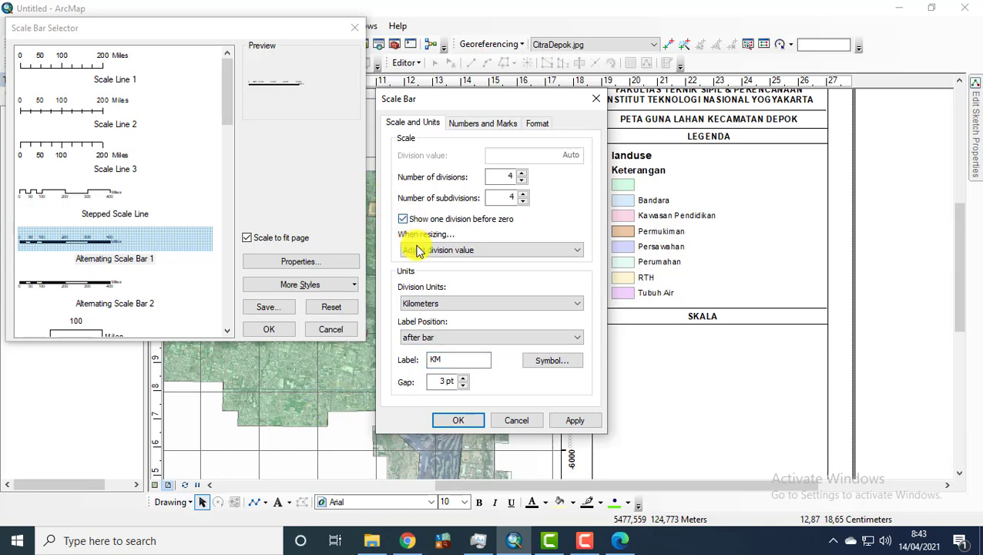
pyautogui.click(454, 420)
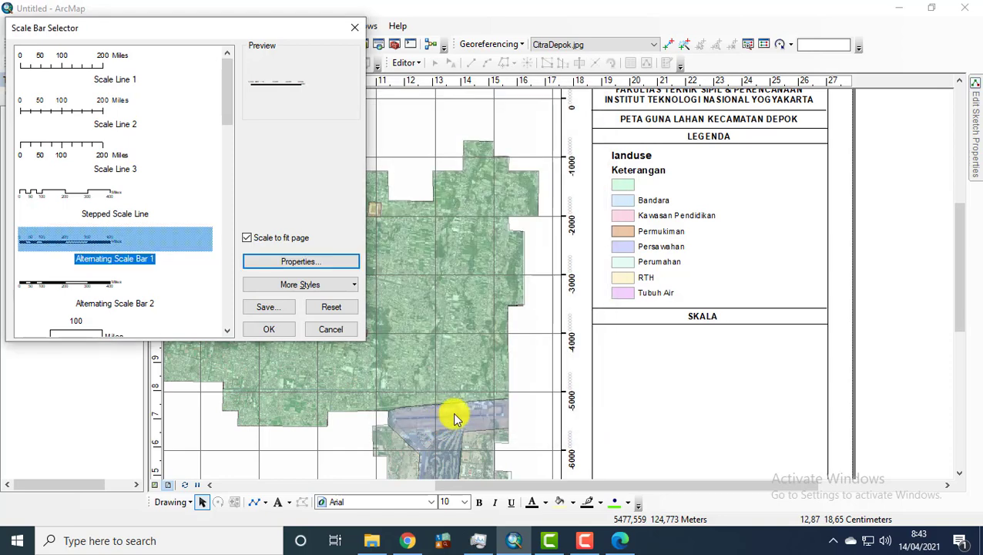
# Step: Add the scale bar to the page, place it below the SKALA heading, and resize it to fit within the side panel
pyautogui.click(277, 329)
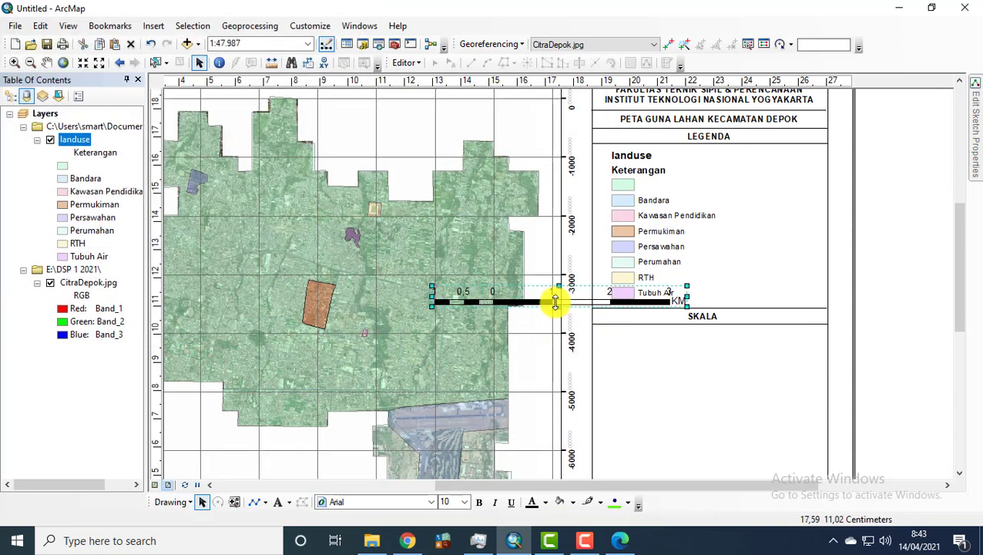
pyautogui.moveTo(551, 300); pyautogui.dragTo(719, 346)
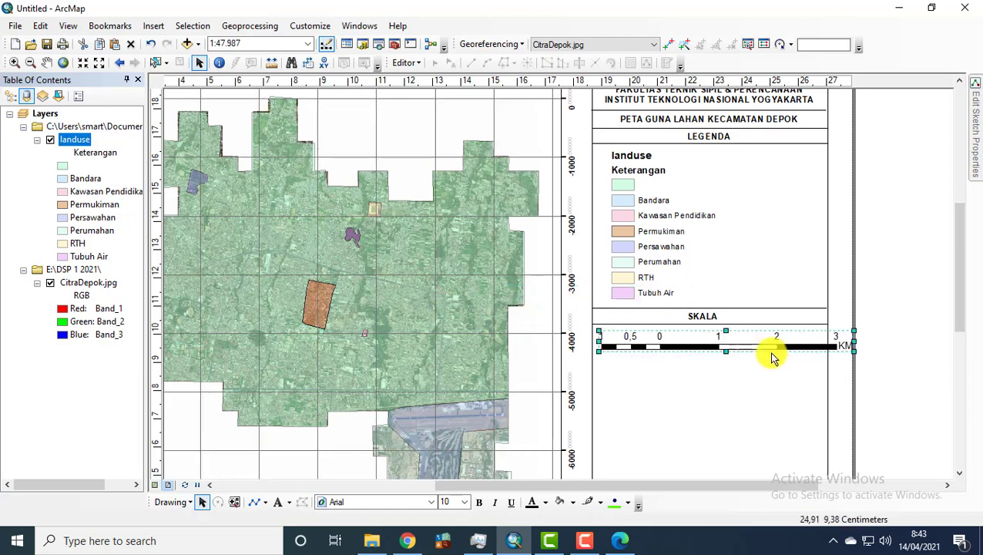
pyautogui.moveTo(857, 344); pyautogui.dragTo(819, 343)
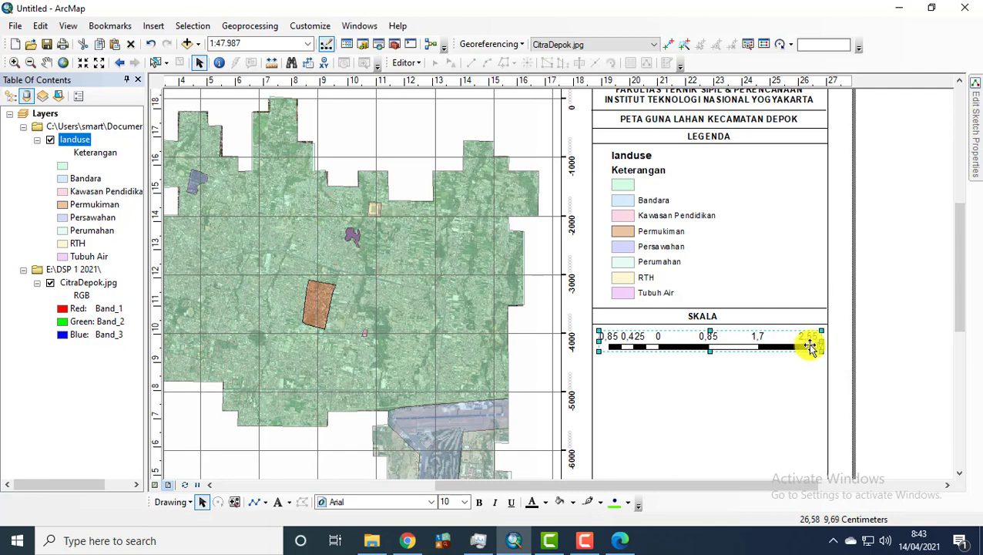
pyautogui.moveTo(709, 352); pyautogui.dragTo(708, 352)
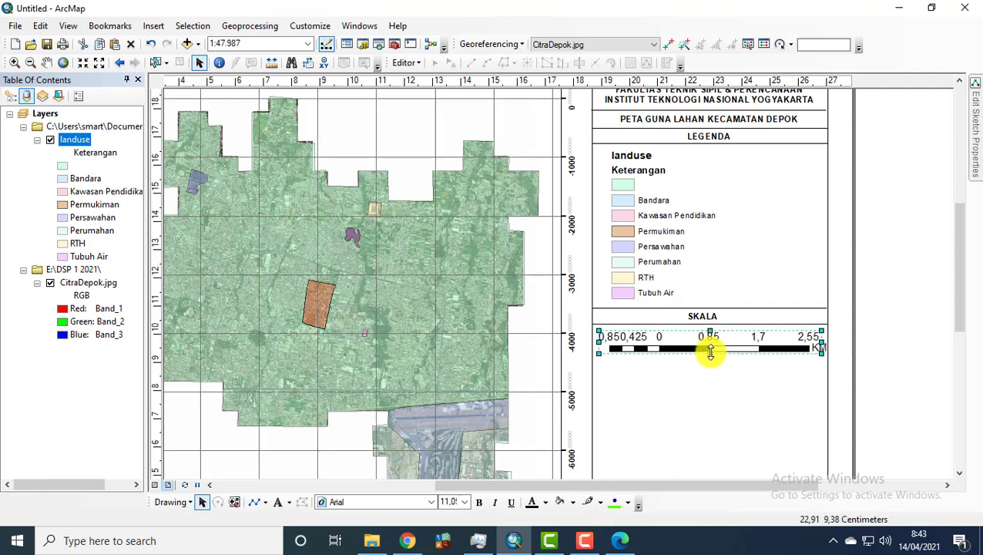
pyautogui.moveTo(598, 340); pyautogui.dragTo(605, 340)
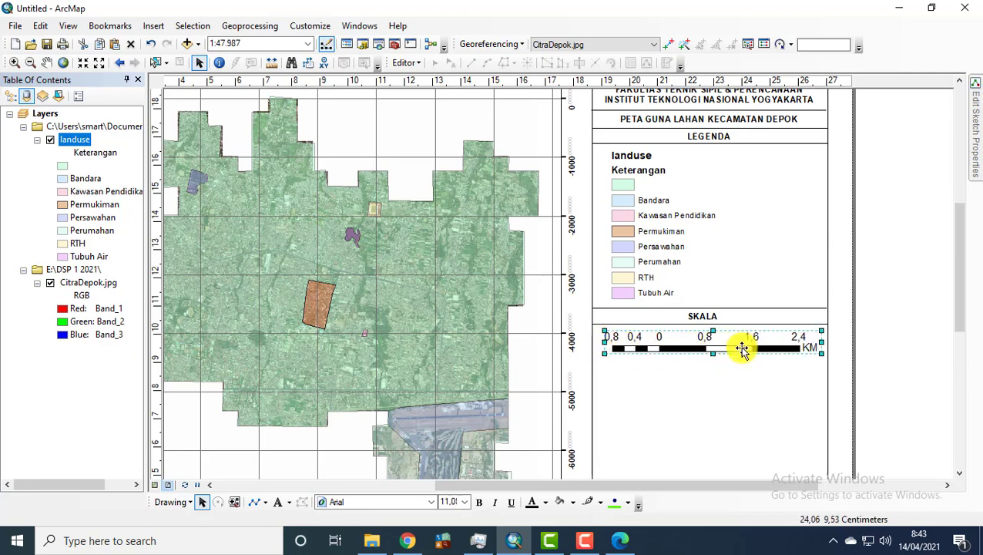
pyautogui.click(877, 322)
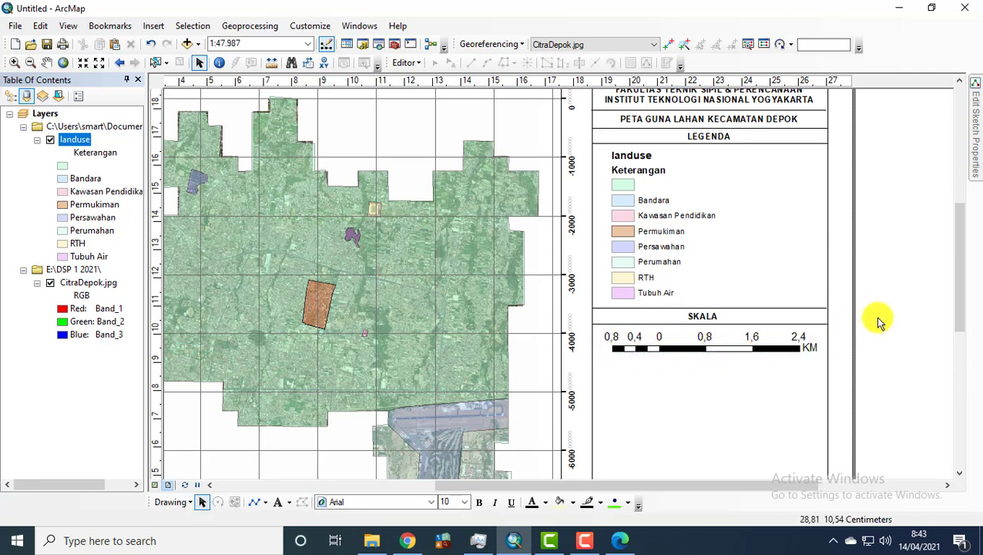
# Step: Adjust the scale bar's height from its upper edge to give labels of about 9.45 pt
pyautogui.click(710, 336)
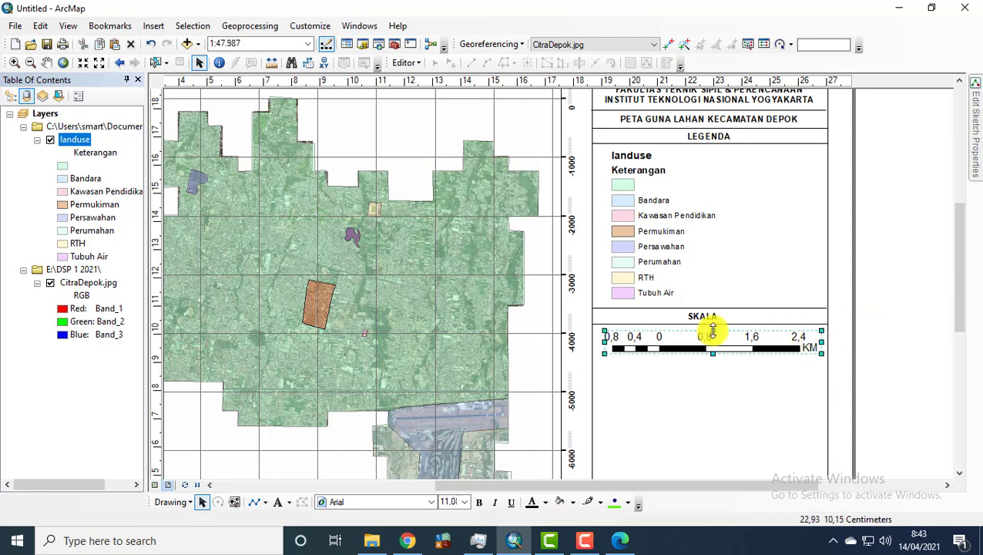
pyautogui.moveTo(713, 334); pyautogui.dragTo(712, 340)
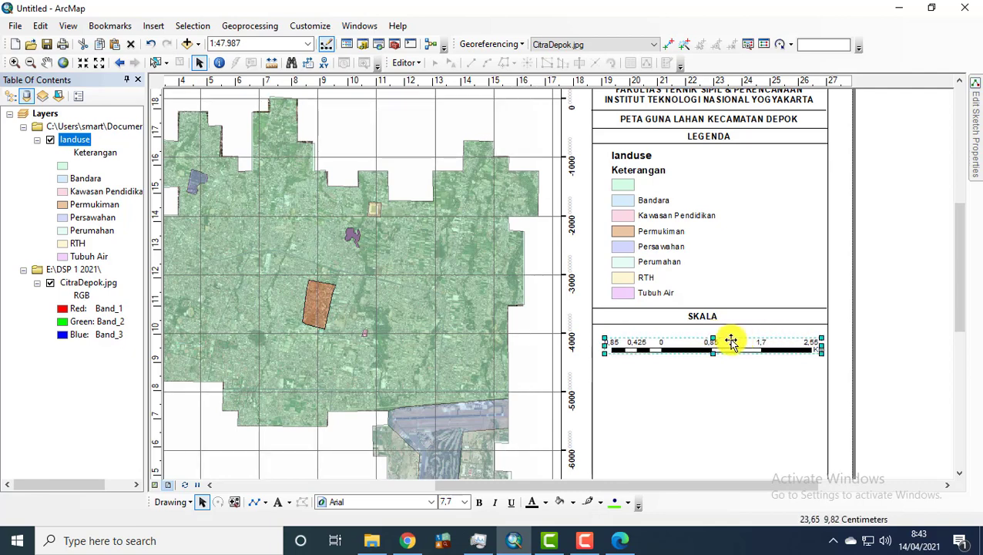
pyautogui.moveTo(709, 339); pyautogui.dragTo(714, 331)
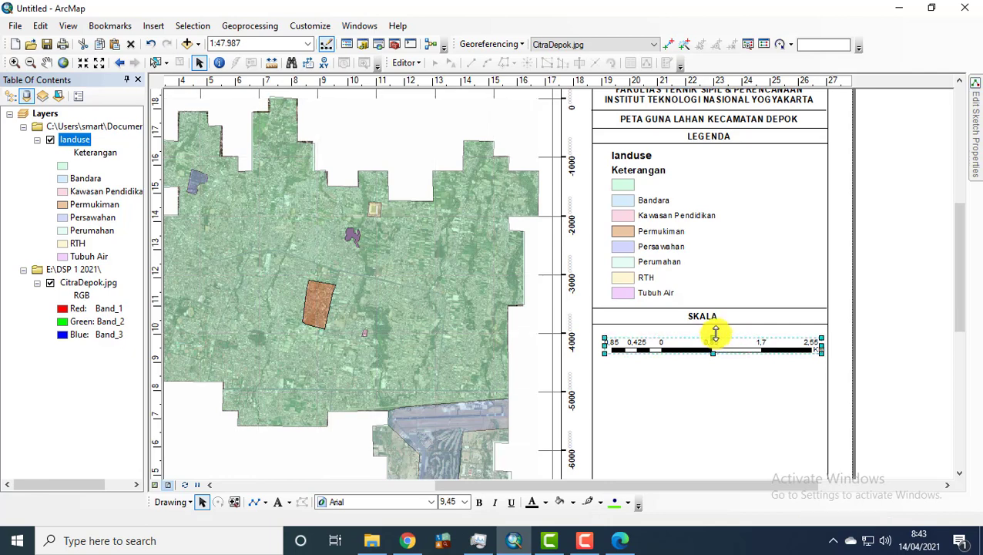
# Step: Copy the divider line under the SKALA heading and place the copy just below the scale bar
pyautogui.click(851, 329)
pyautogui.click(741, 327)
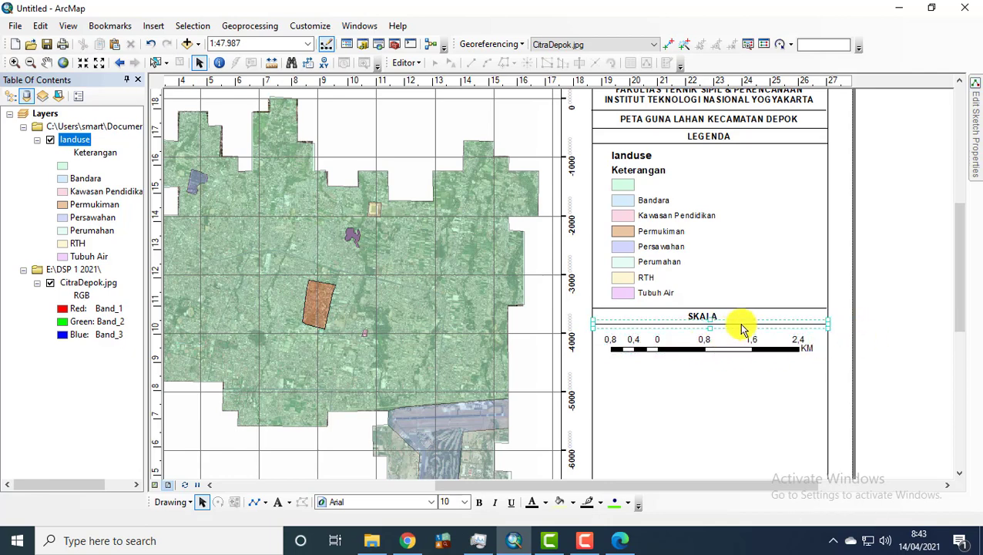
pyautogui.hotkey('ctrl', 'c')
pyautogui.hotkey('ctrl', 'v')
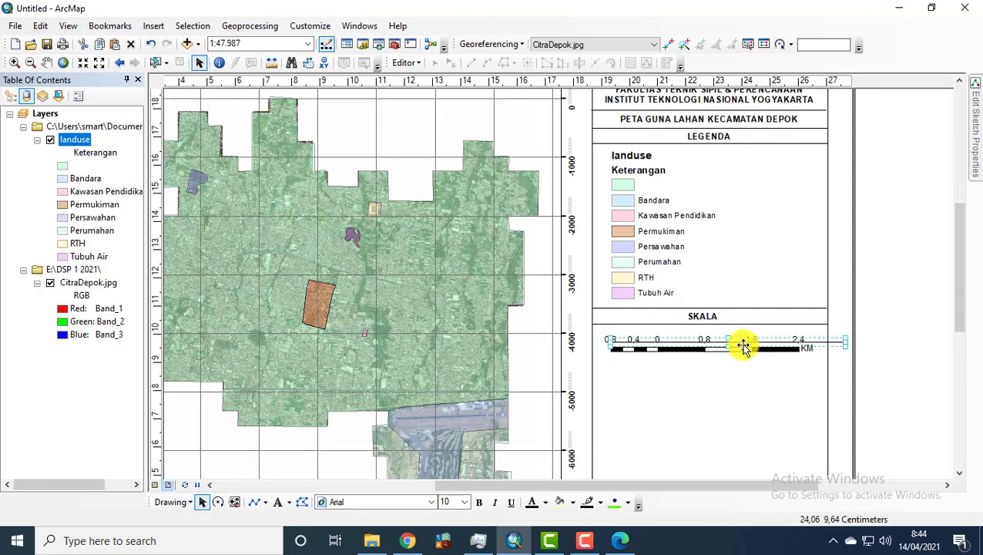
pyautogui.moveTo(742, 344); pyautogui.dragTo(724, 367)
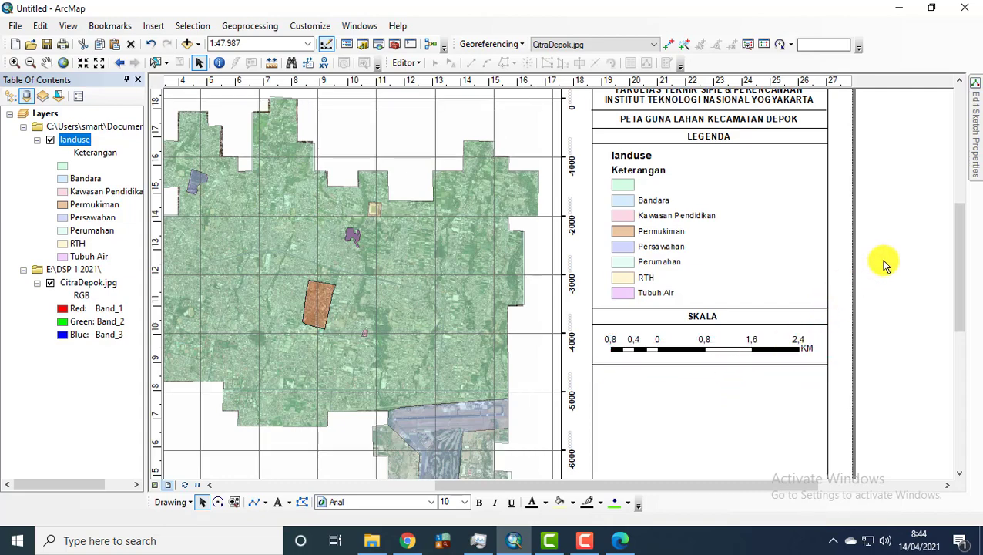
# Step: Copy the SKALA heading below the lowest divider line and change its text to ORIENTASI PETA
pyautogui.scroll(-1, 882, 265)
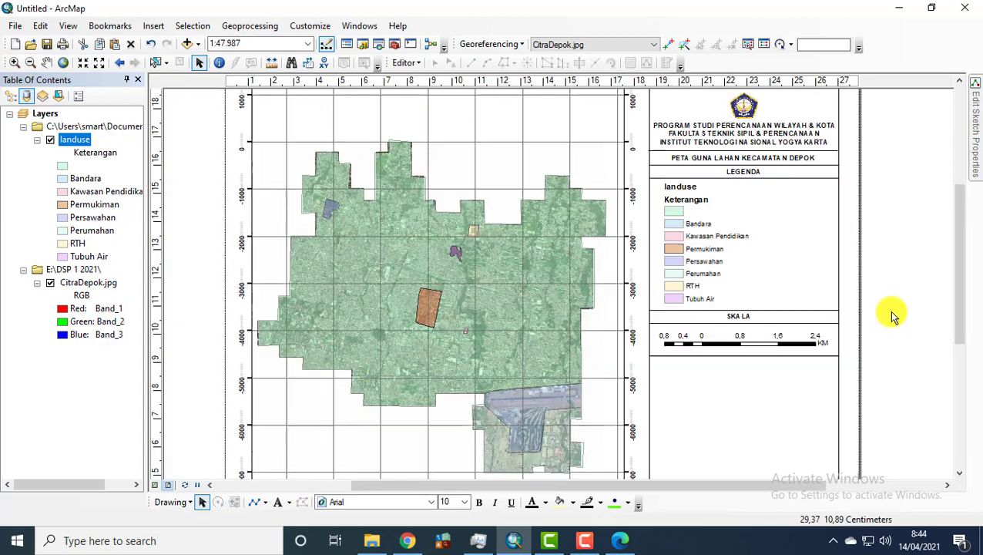
pyautogui.moveTo(885, 297); pyautogui.dragTo(790, 201)
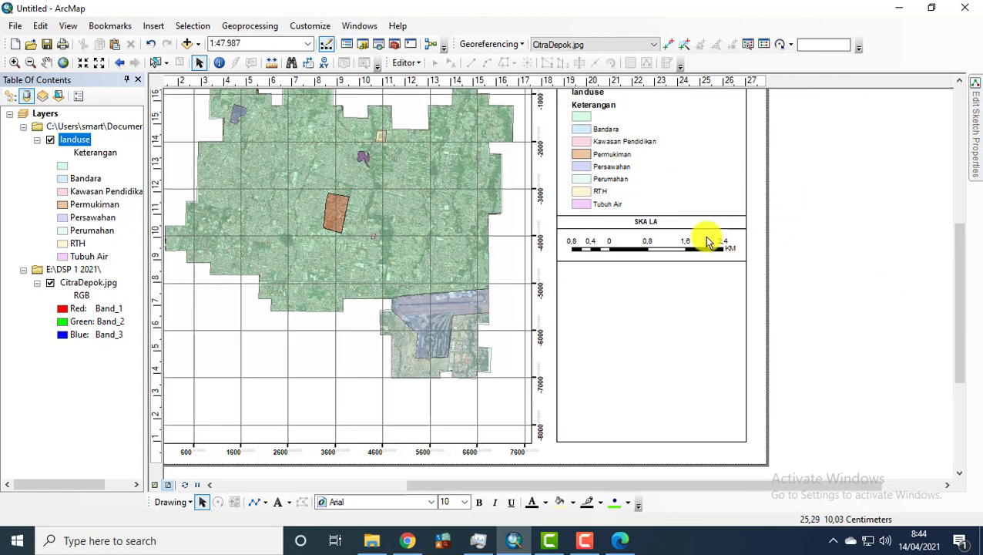
pyautogui.click(655, 222)
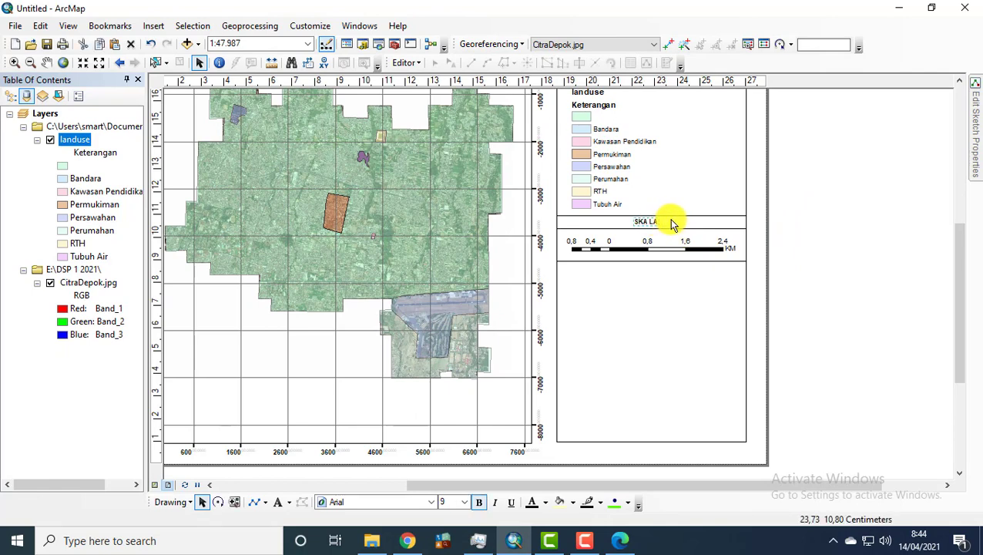
pyautogui.hotkey('ctrl', 'v')
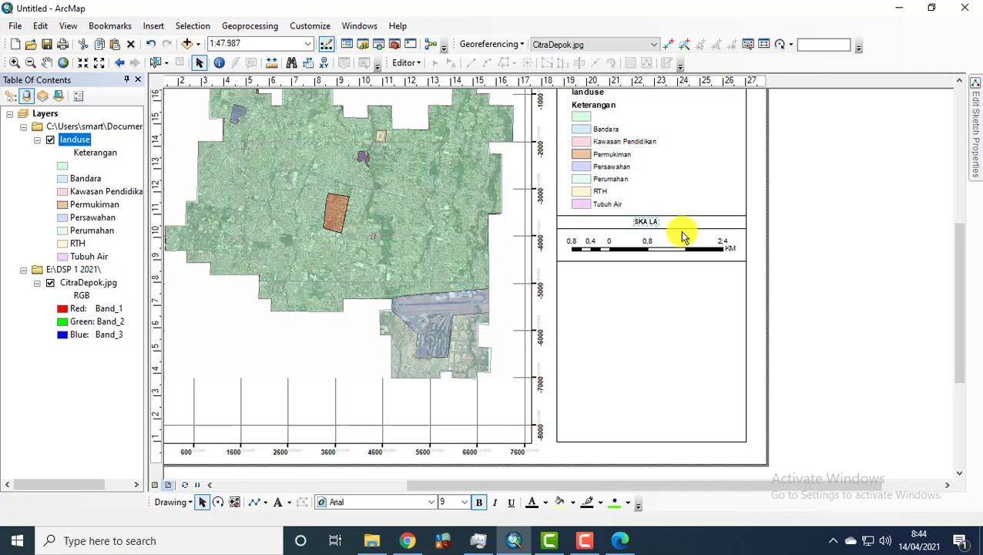
pyautogui.moveTo(668, 238); pyautogui.dragTo(651, 270)
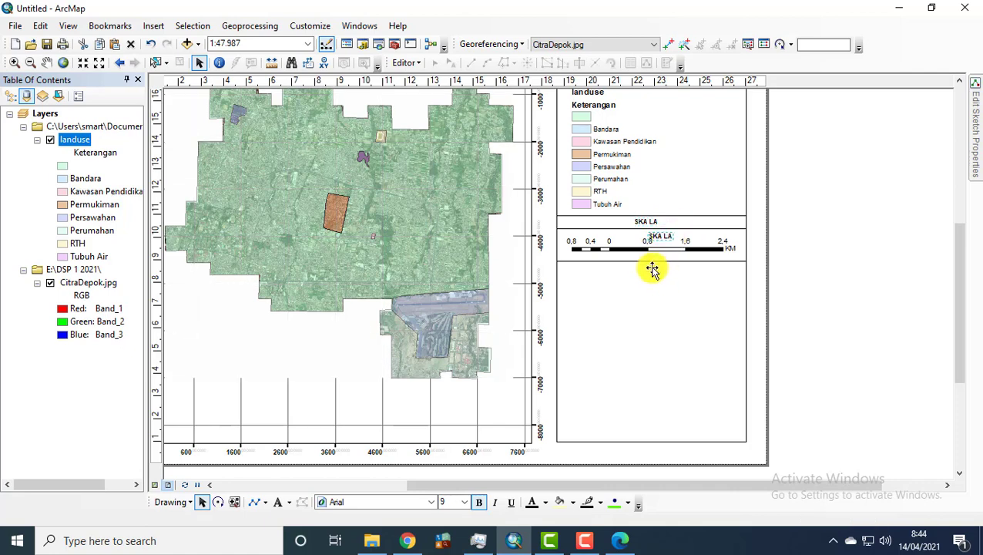
pyautogui.doubleClick(654, 269)
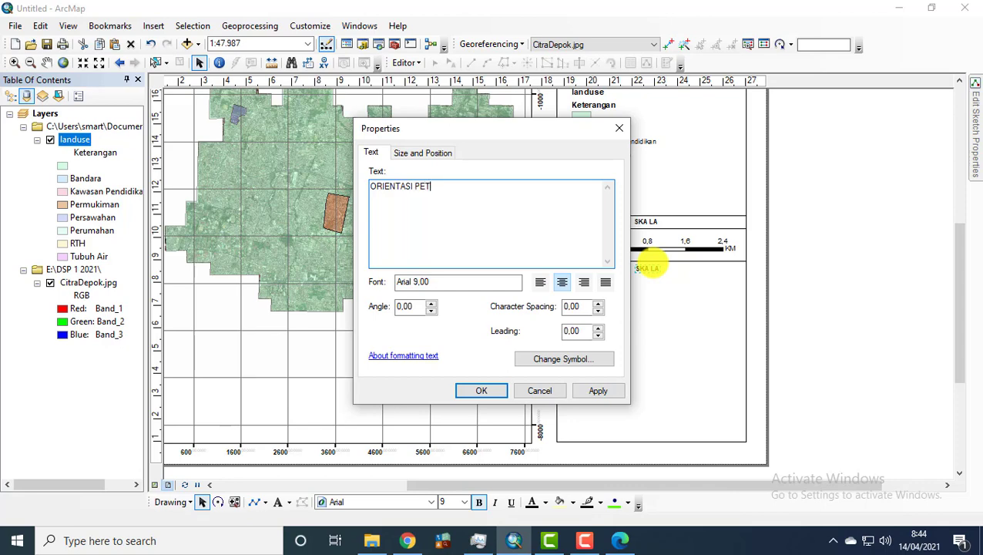
pyautogui.click(471, 391)
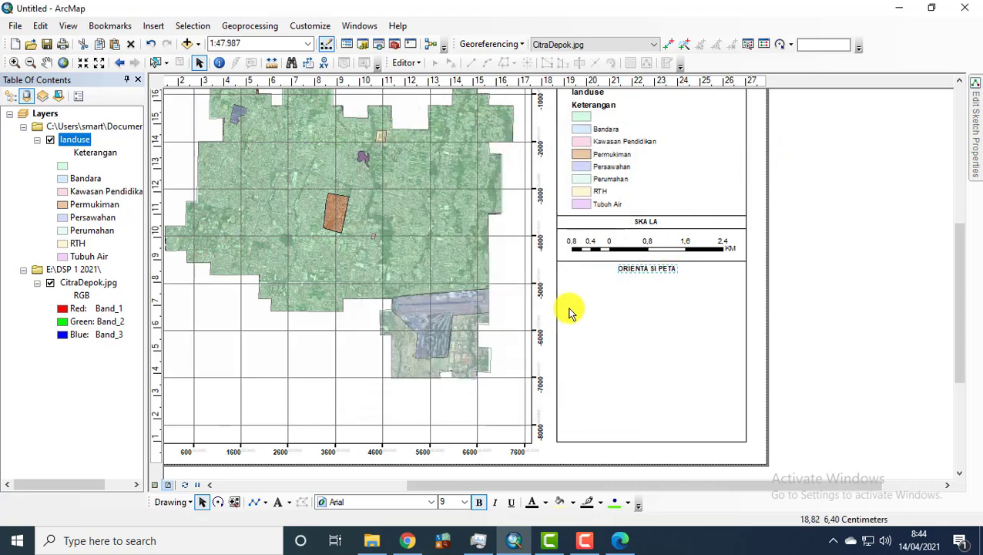
# Step: Copy the divider line above ORIENTASI PETA and position the copy just beneath that heading across the side panel
pyautogui.click(690, 263)
pyautogui.moveTo(690, 262); pyautogui.dragTo(669, 278)
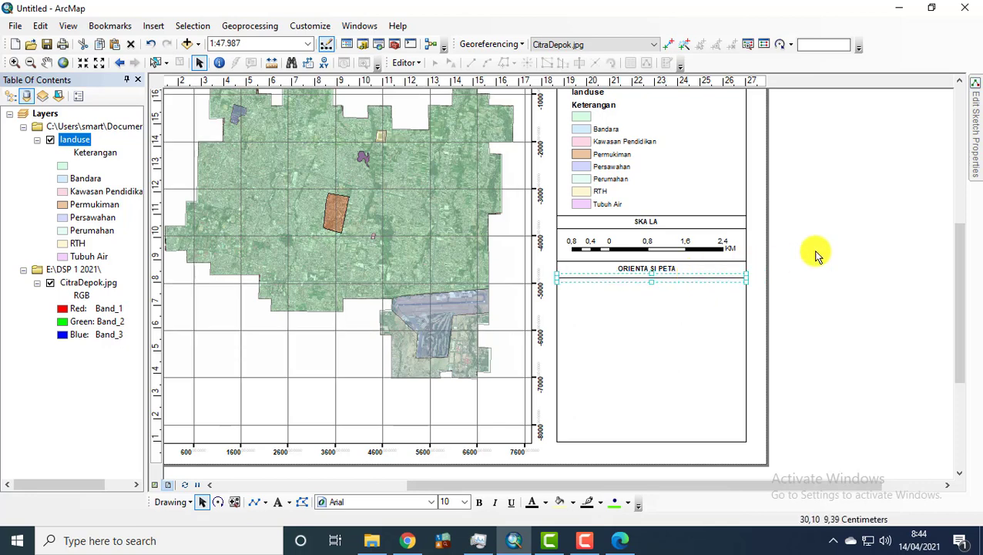
pyautogui.scroll(1, 660, 281)
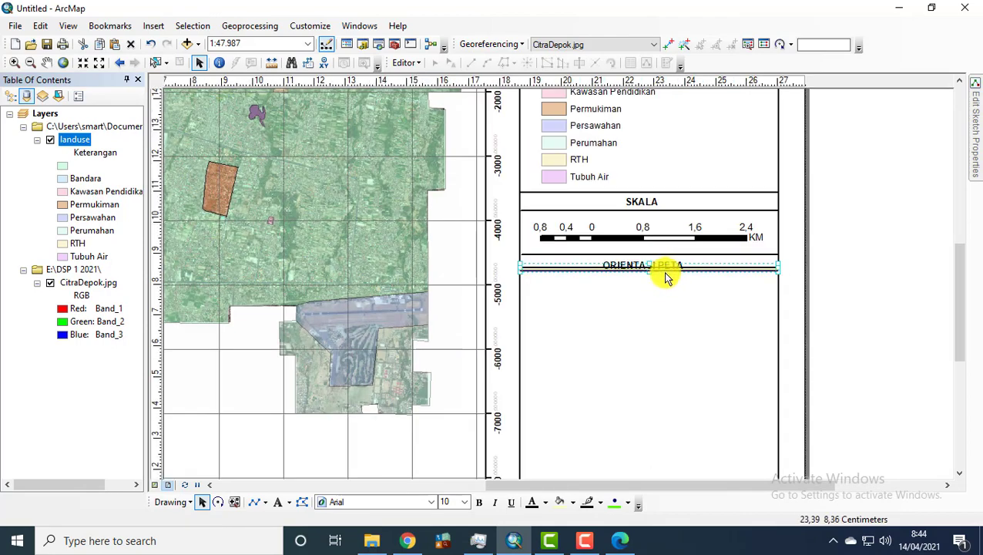
pyautogui.moveTo(667, 277); pyautogui.dragTo(664, 279)
pyautogui.click(816, 248)
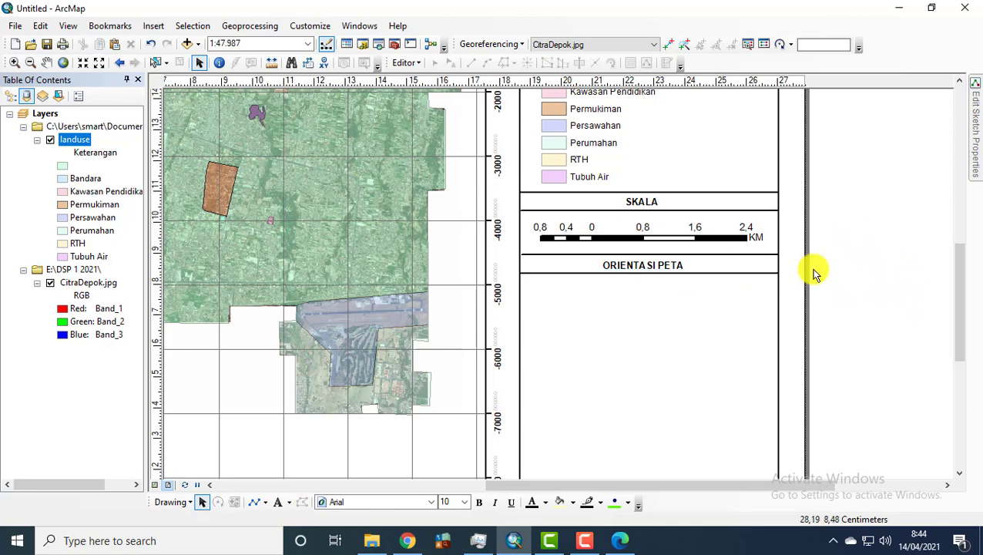
# Step: Insert an ESRI North 7 north arrow and place it centred below the ORIENTASI PETA heading, slightly enlarged to about 66.4 pt
pyautogui.click(154, 25)
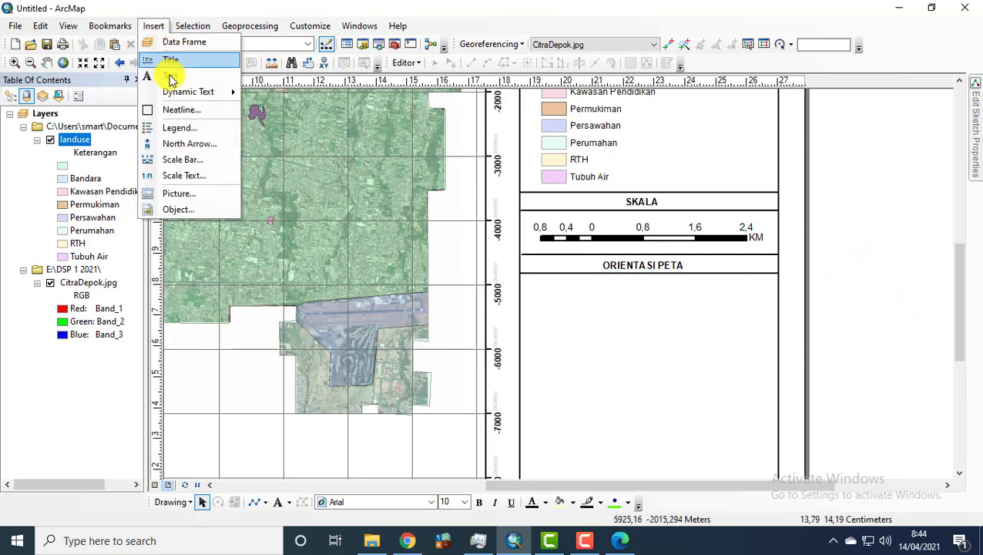
pyautogui.click(198, 146)
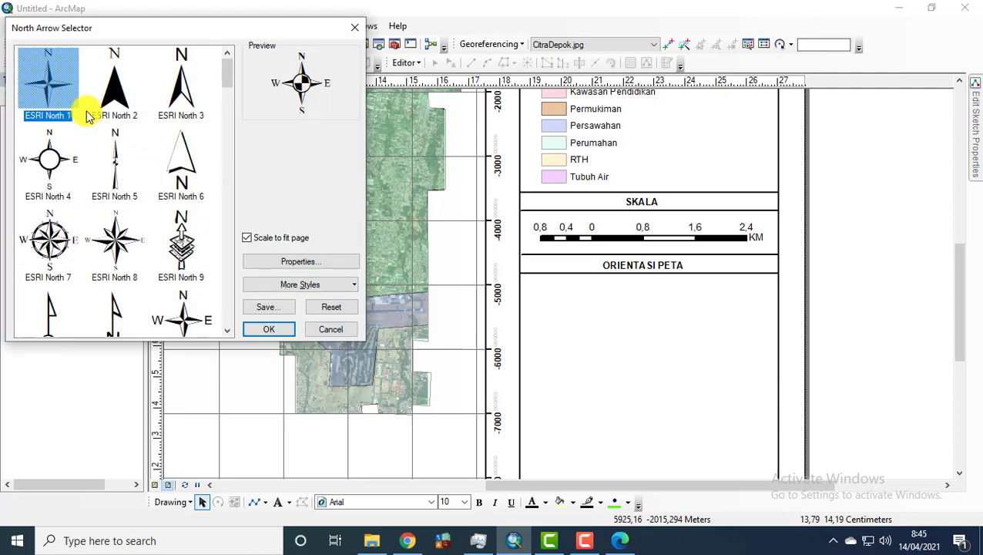
pyautogui.click(62, 250)
pyautogui.scroll(-1, 100, 181)
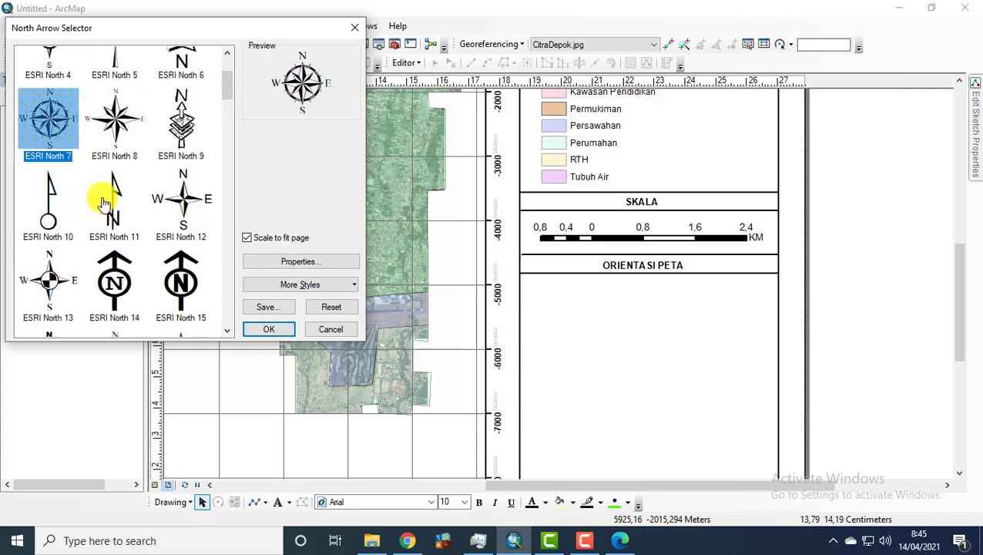
pyautogui.click(268, 329)
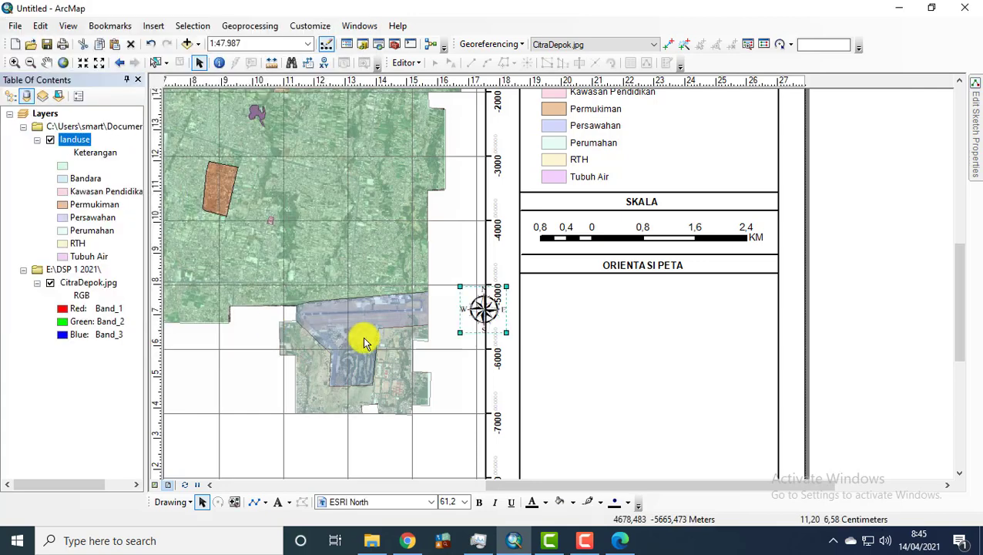
pyautogui.moveTo(638, 312); pyautogui.dragTo(671, 333)
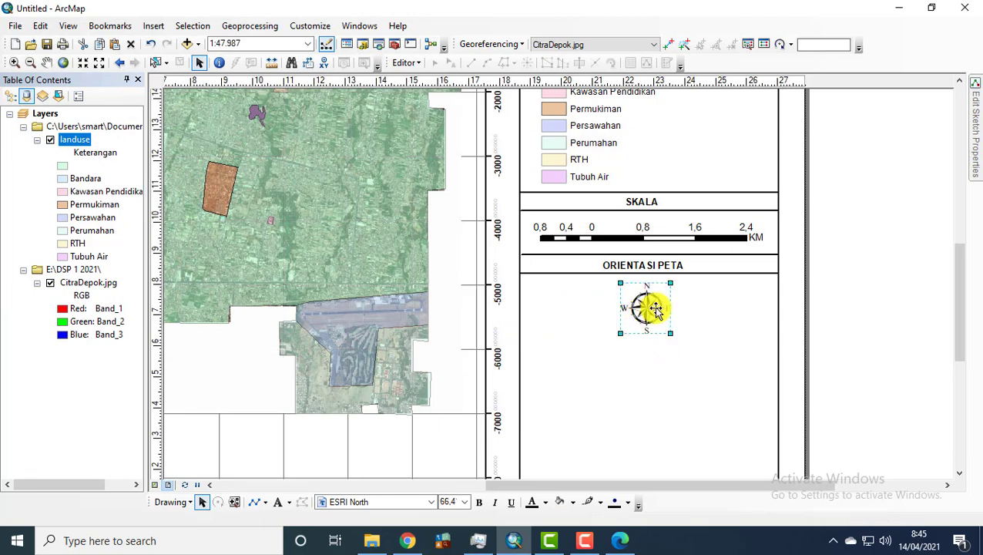
pyautogui.click(838, 258)
# Step: Move the north arrow to the left side of the panel section below ORIENTASI PETA
pyautogui.scroll(1, 838, 262)
pyautogui.scroll(-1, 836, 260)
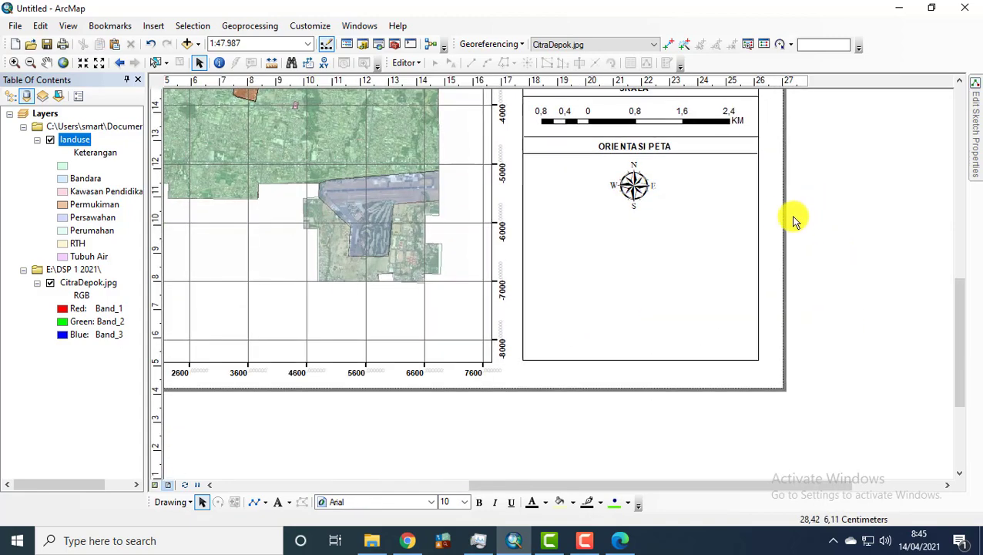
pyautogui.click(636, 189)
pyautogui.moveTo(637, 189); pyautogui.dragTo(558, 185)
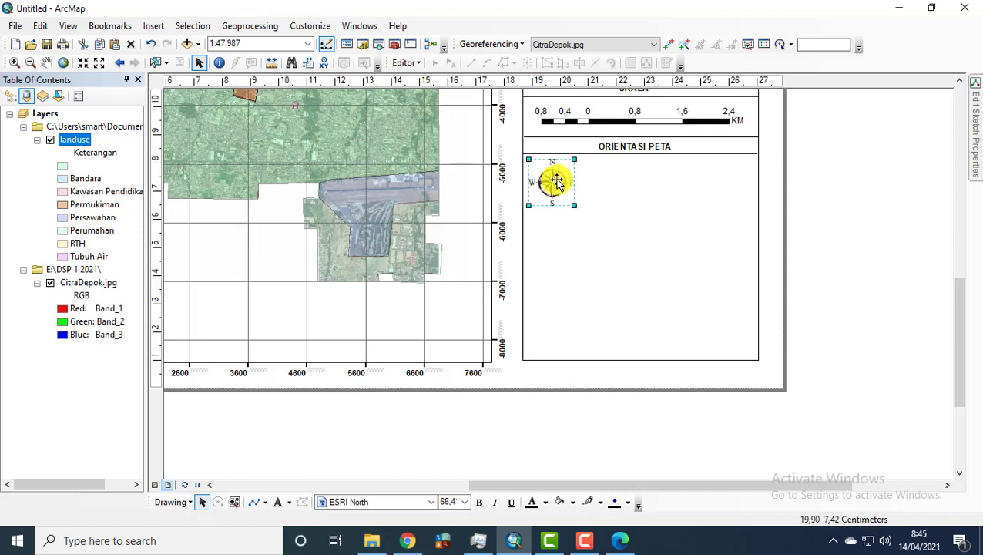
pyautogui.click(190, 44)
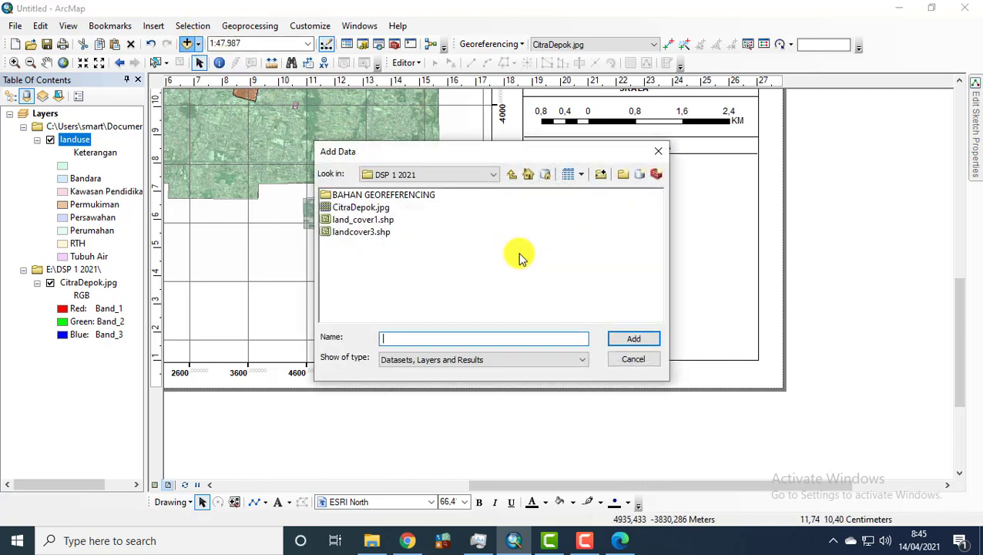
pyautogui.doubleClick(399, 195)
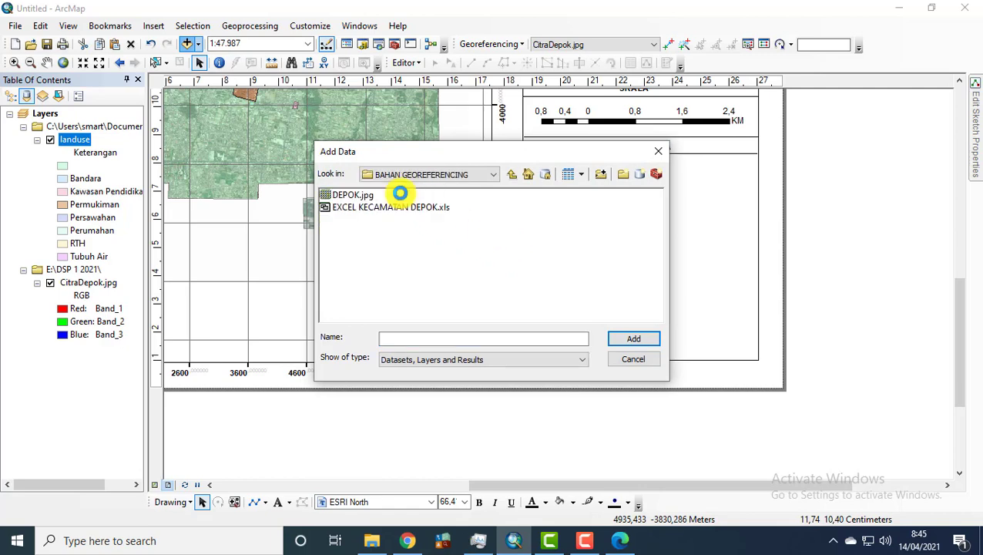
pyautogui.click(512, 175)
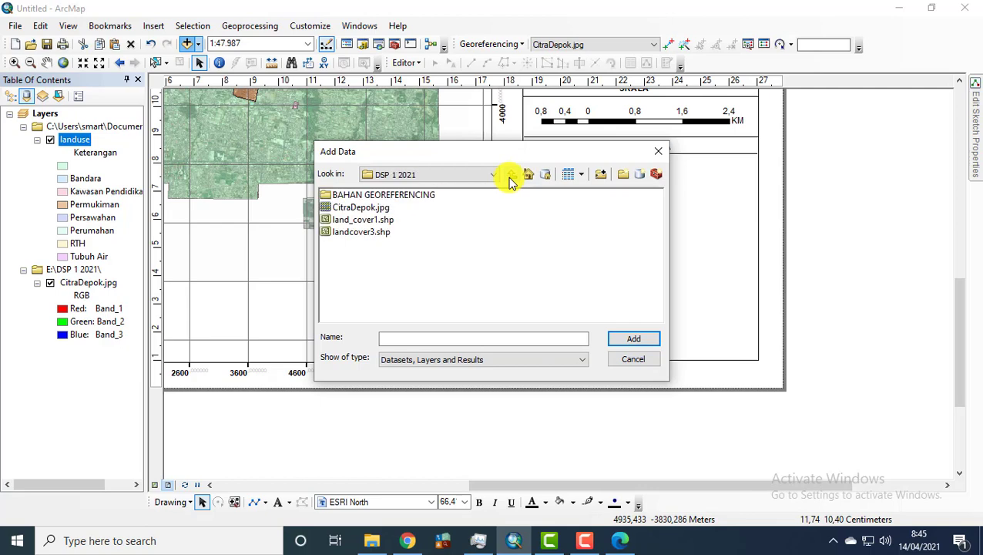
pyautogui.click(656, 153)
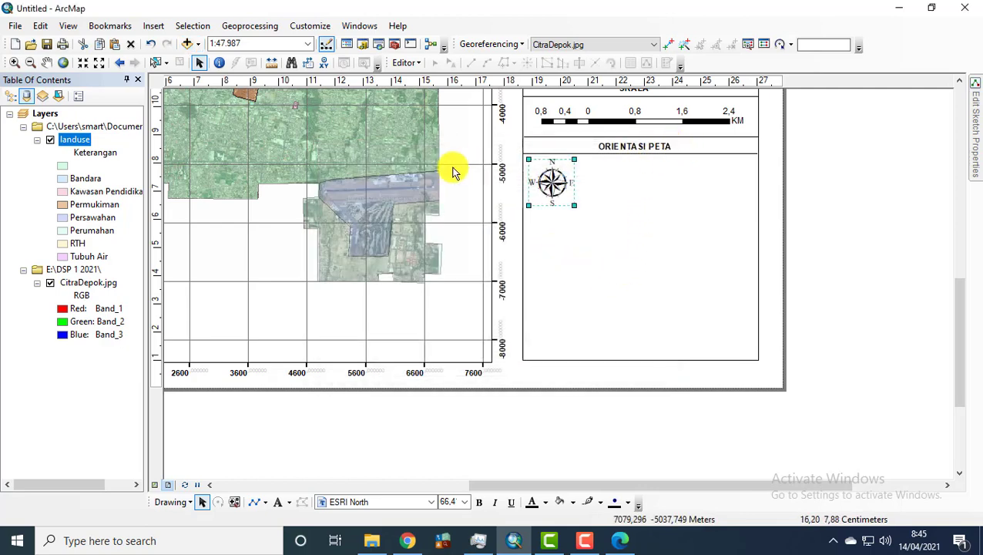
# Step: Centre the north arrow below the ORIENTASI PETA heading and enlarge it to about 84.4 pt
pyautogui.moveTo(558, 183); pyautogui.dragTo(639, 192)
pyautogui.moveTo(669, 225); pyautogui.dragTo(669, 222)
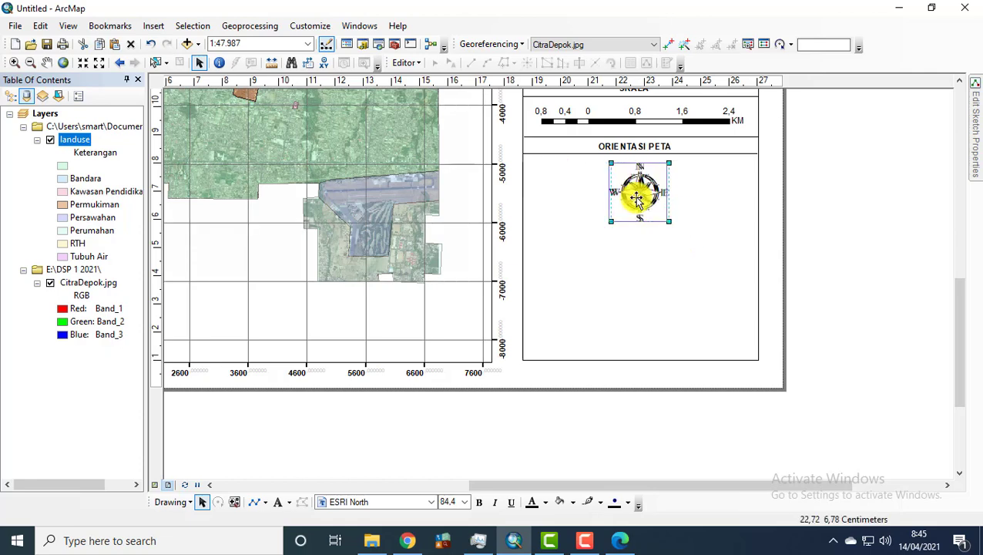
# Step: Copy the ORIENTASI PETA heading to below the north arrow and enclose the copy with copied divider lines above and below
pyautogui.click(647, 149)
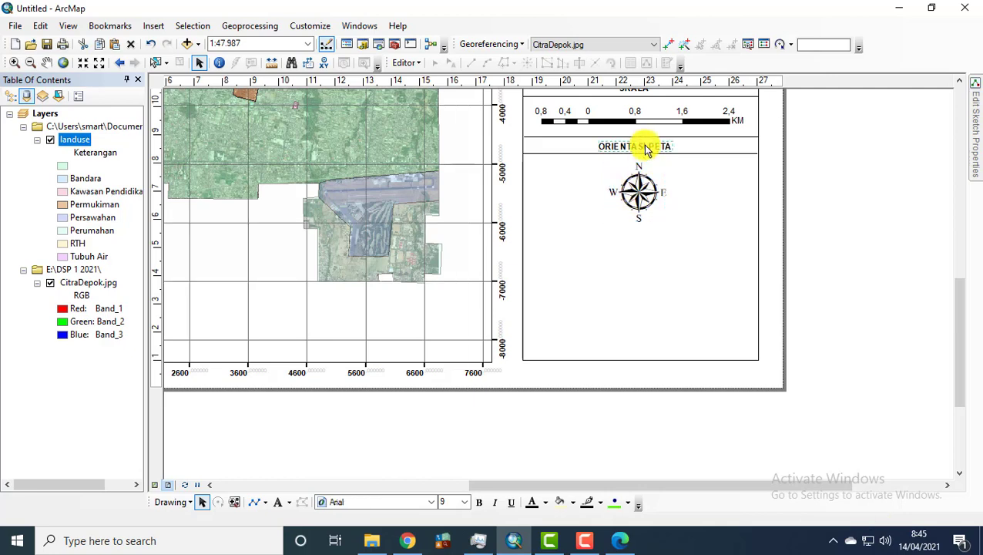
pyautogui.hotkey('ctrl', 'b')
pyautogui.hotkey('ctrl', 'c')
pyautogui.hotkey('ctrl', 'v')
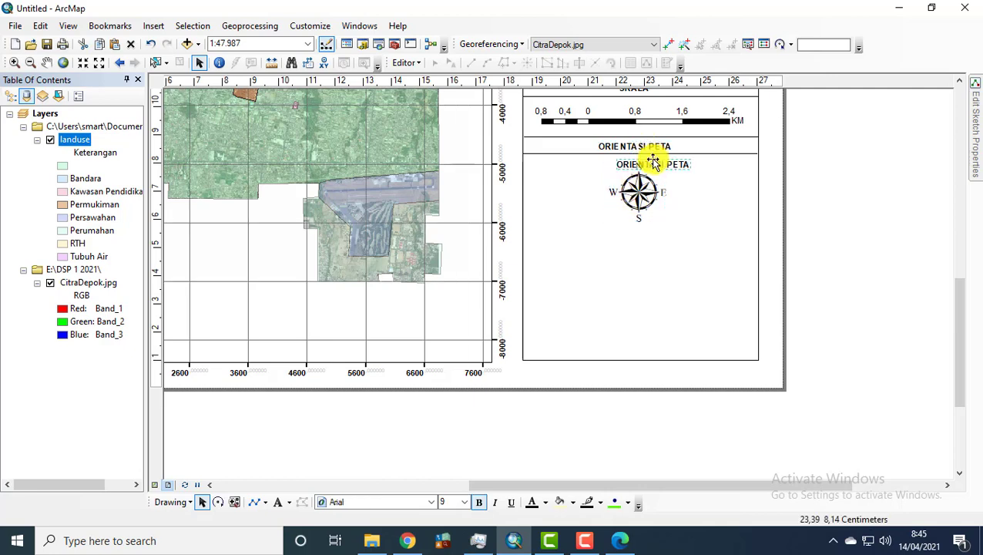
pyautogui.hotkey('ctrl', 'v')
pyautogui.moveTo(652, 164); pyautogui.dragTo(634, 253)
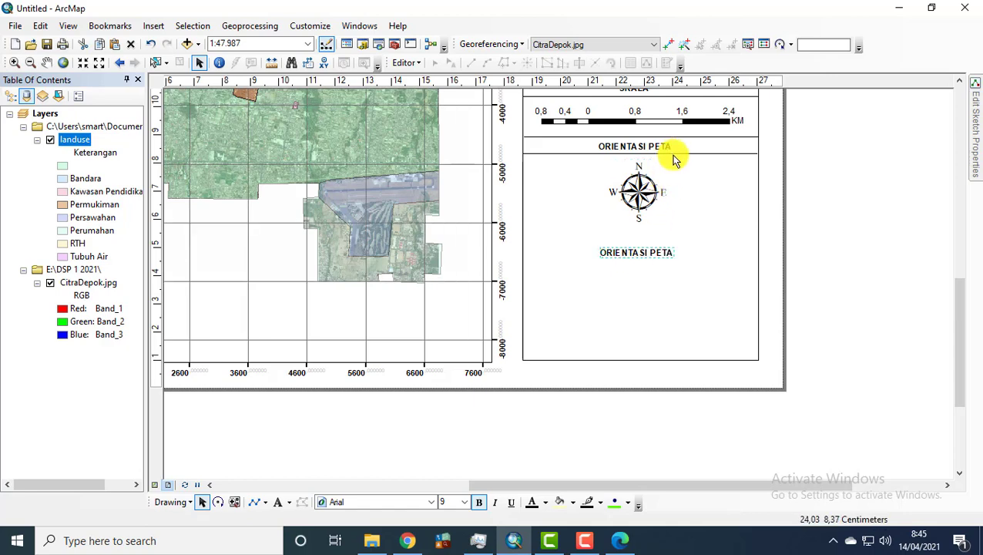
pyautogui.click(674, 160)
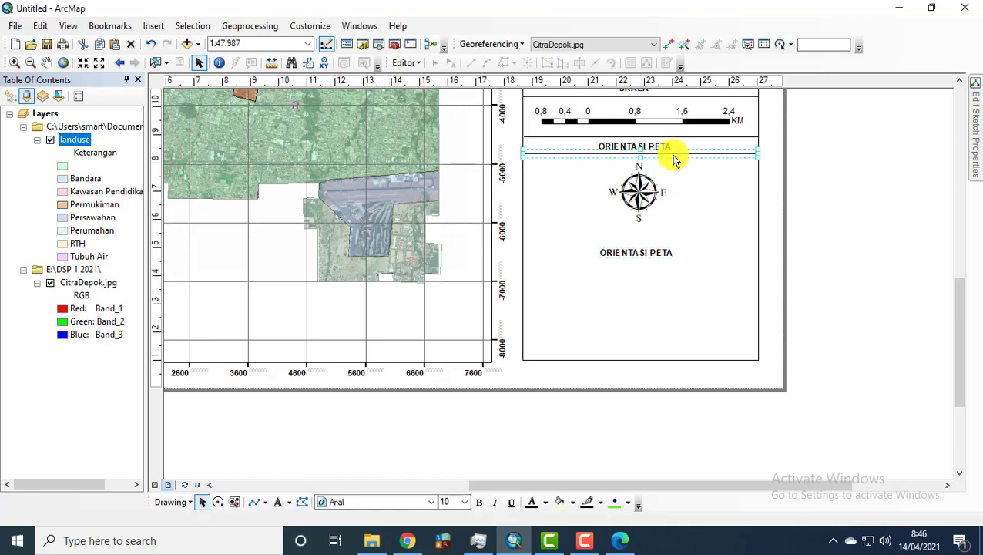
pyautogui.moveTo(674, 159); pyautogui.dragTo(661, 261)
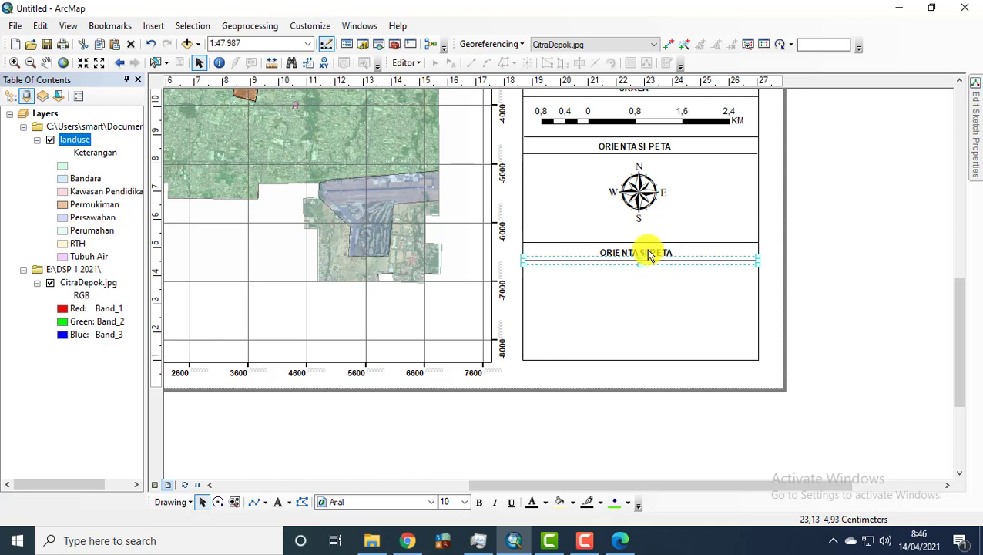
# Step: Change the text of the copied heading below the north arrow to SUMBER PETA
pyautogui.click(648, 252)
pyautogui.doubleClick(648, 252)
pyautogui.write('SUMBER PETA')
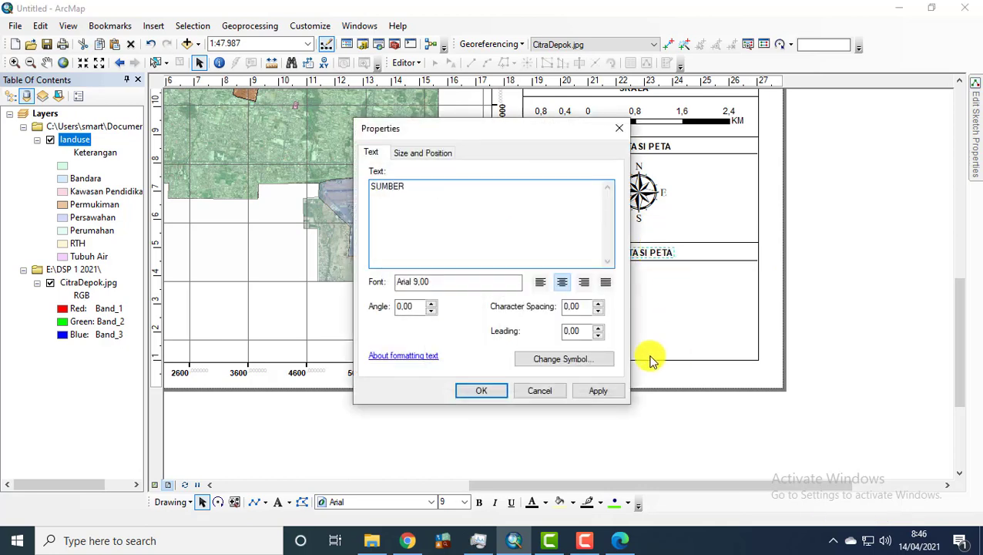
pyautogui.click(484, 390)
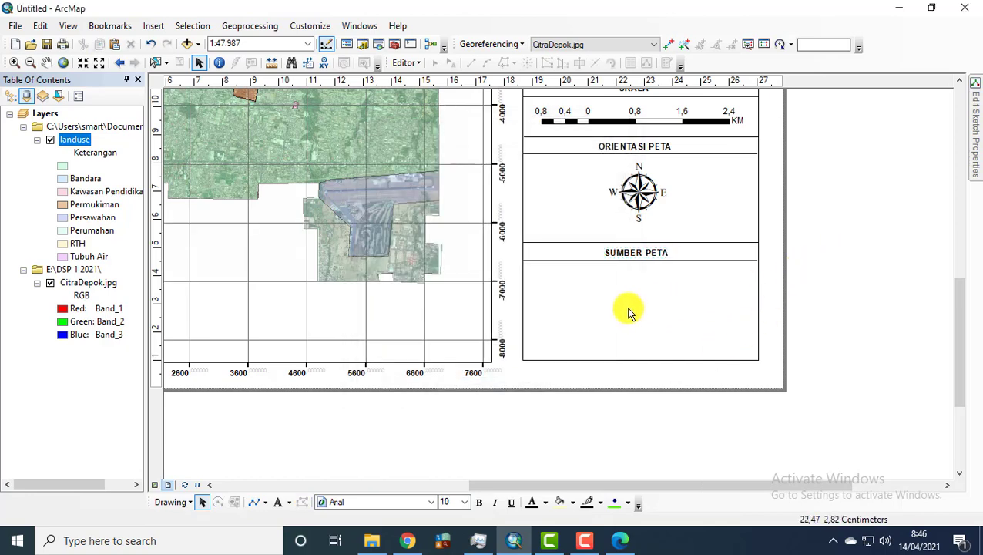
pyautogui.scroll(2, 629, 309)
pyautogui.scroll(2, 629, 309)
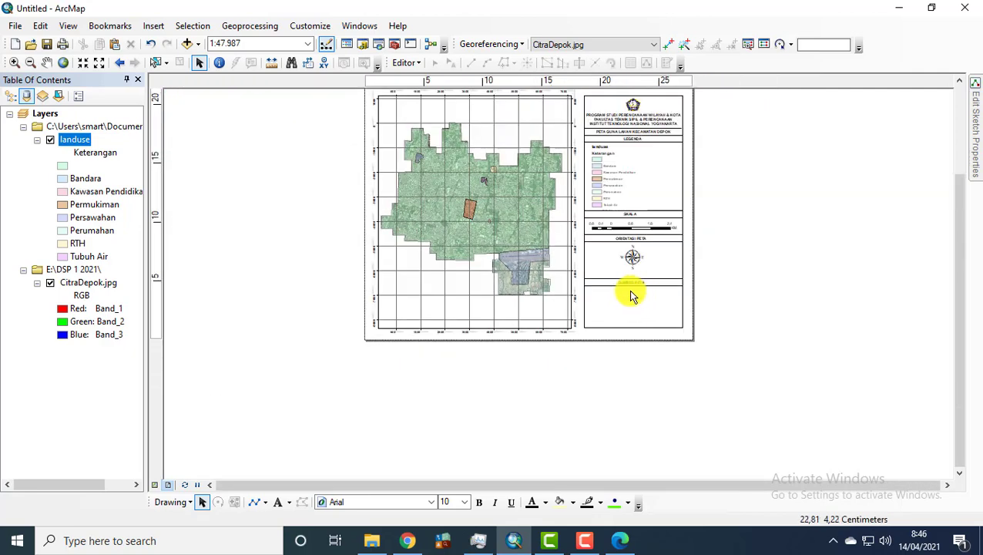
pyautogui.scroll(-3, 626, 298)
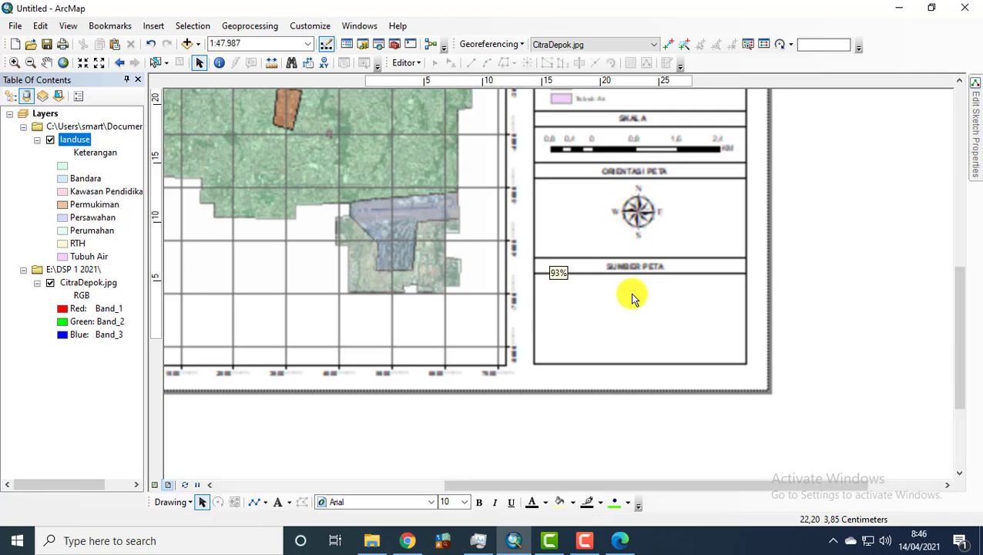
pyautogui.scroll(-1, 637, 287)
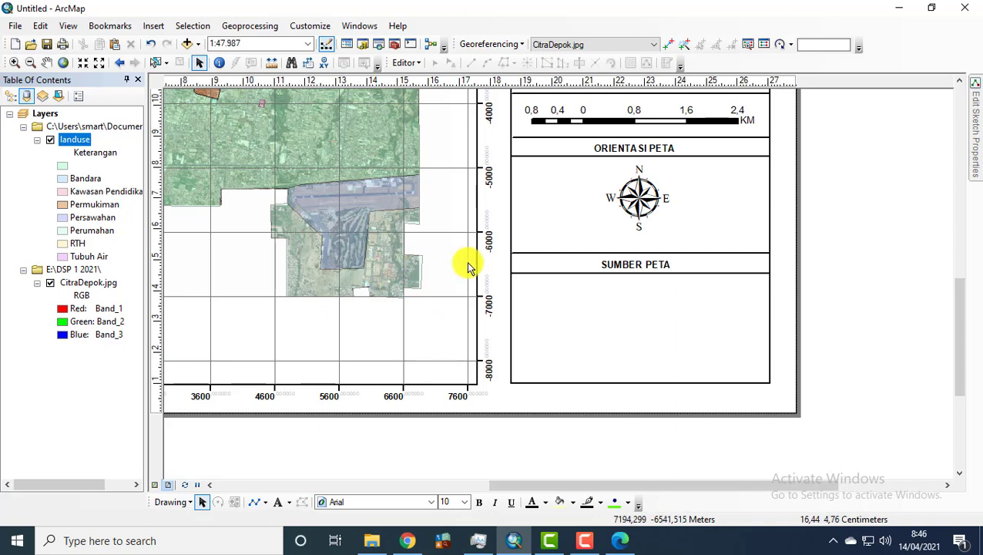
# Step: Paste a copy of the SUMBER PETA heading into the empty section below it and change its text to CITRA GOOGLE SATELITE
pyautogui.click(640, 267)
pyautogui.hotkey('ctrl', 'v')
pyautogui.moveTo(653, 284); pyautogui.dragTo(636, 322)
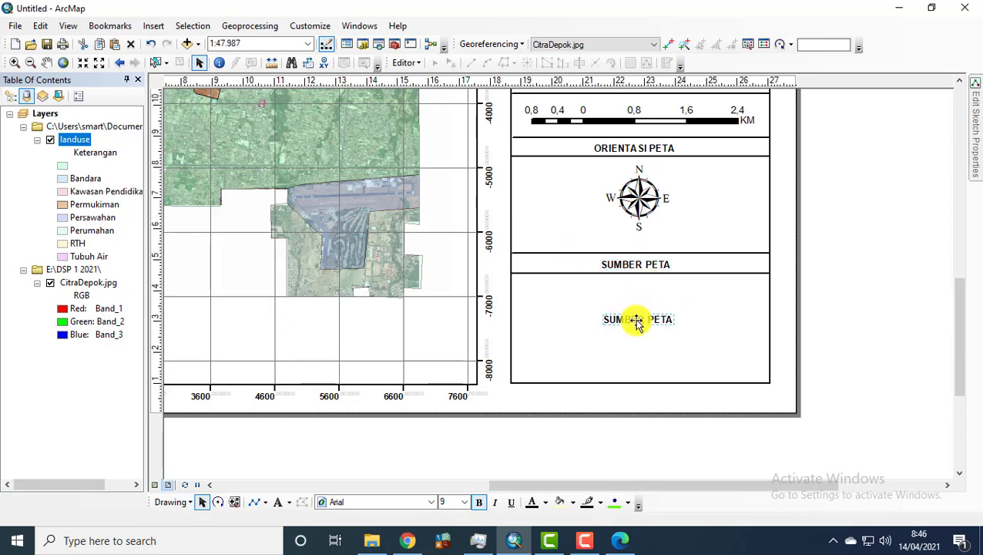
pyautogui.doubleClick(638, 319)
pyautogui.write('Ci')
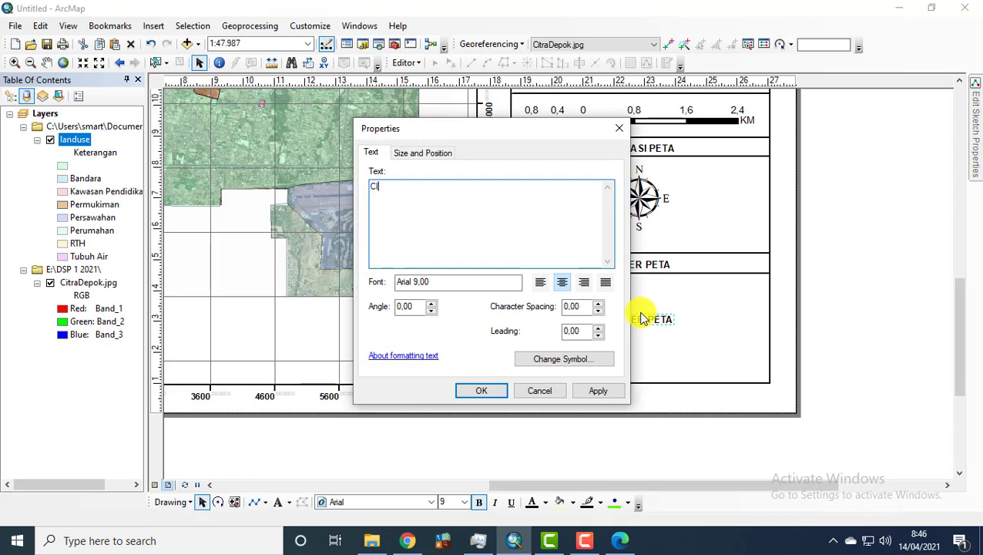
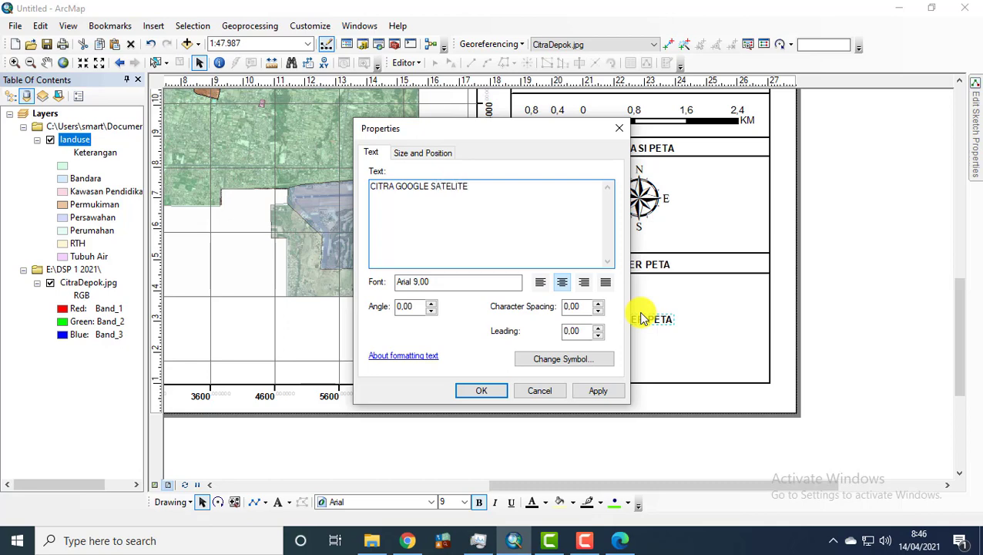
pyautogui.click(480, 391)
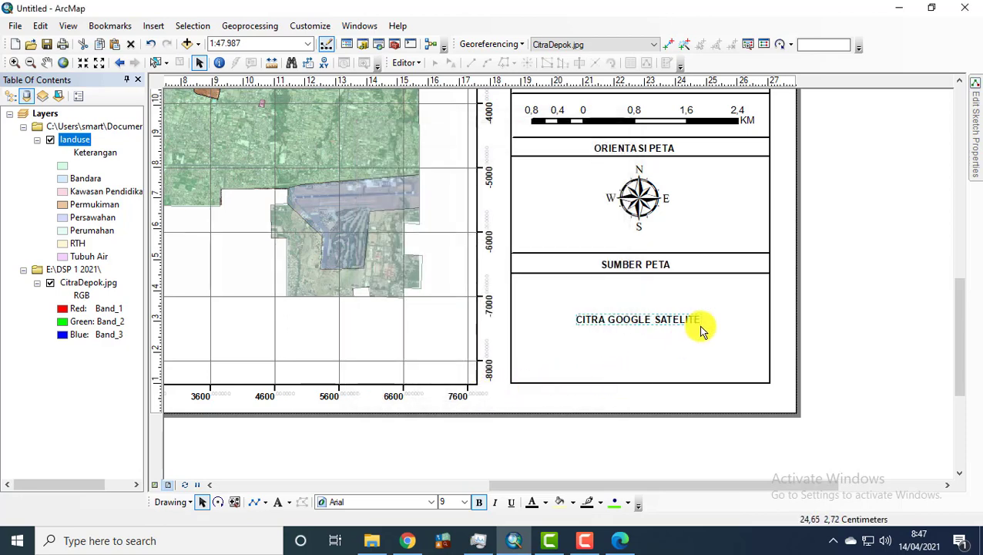
# Step: Add the year 2020 to the end of the CITRA GOOGLE SATELITE source text
pyautogui.doubleClick(699, 322)
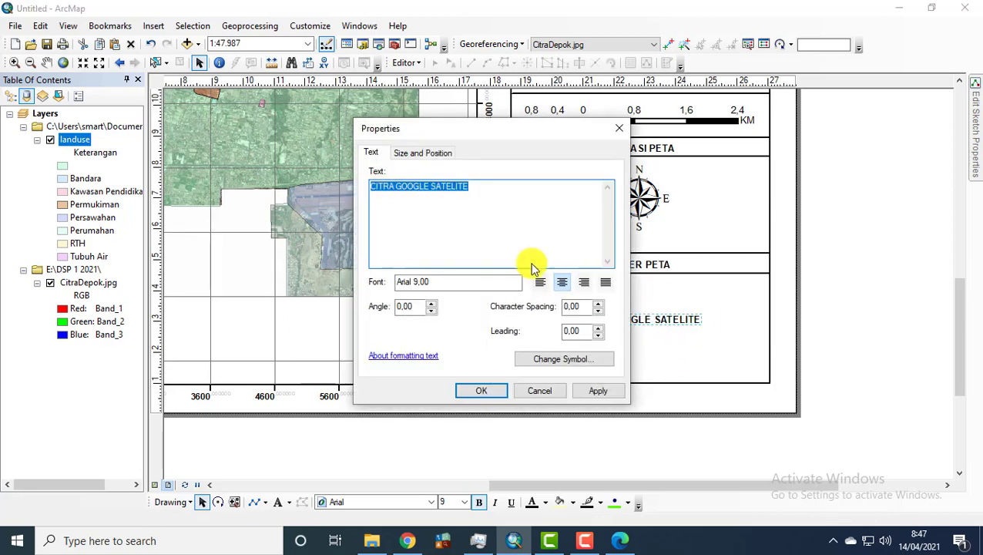
pyautogui.click(499, 192)
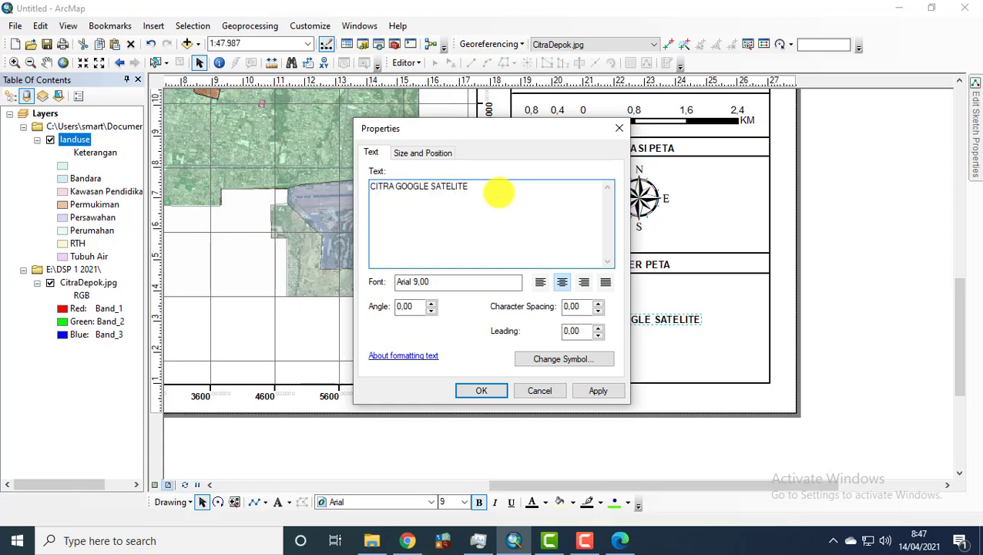
pyautogui.write('2020')
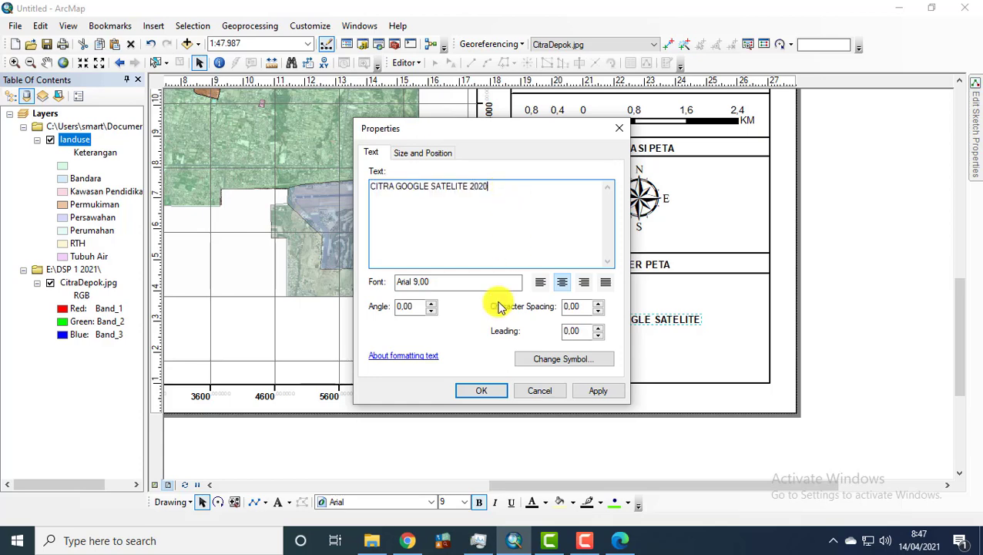
pyautogui.click(497, 390)
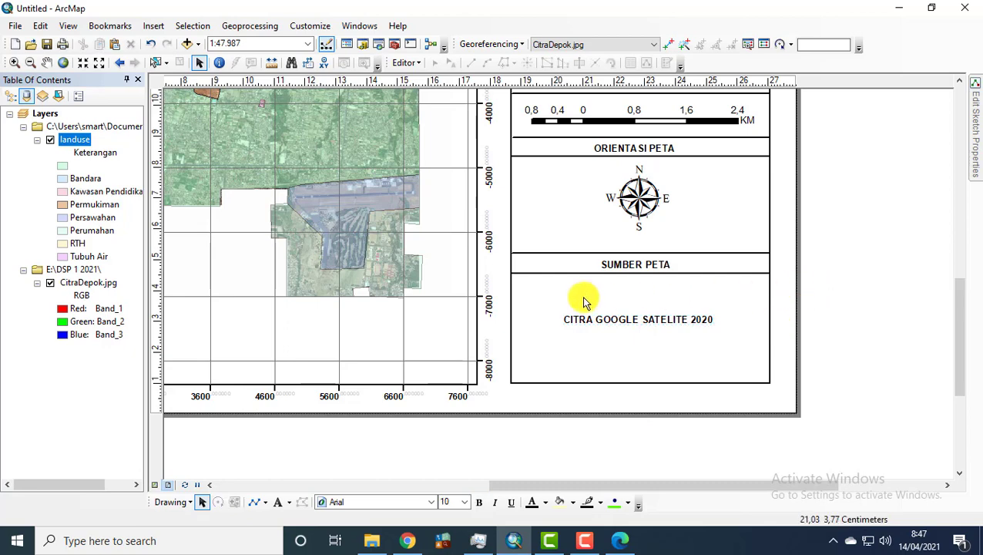
# Step: Start exporting the map to the Pictures folder with the file name PETA TEMATIK
pyautogui.scroll(-1, 581, 298)
pyautogui.scroll(-1, 582, 301)
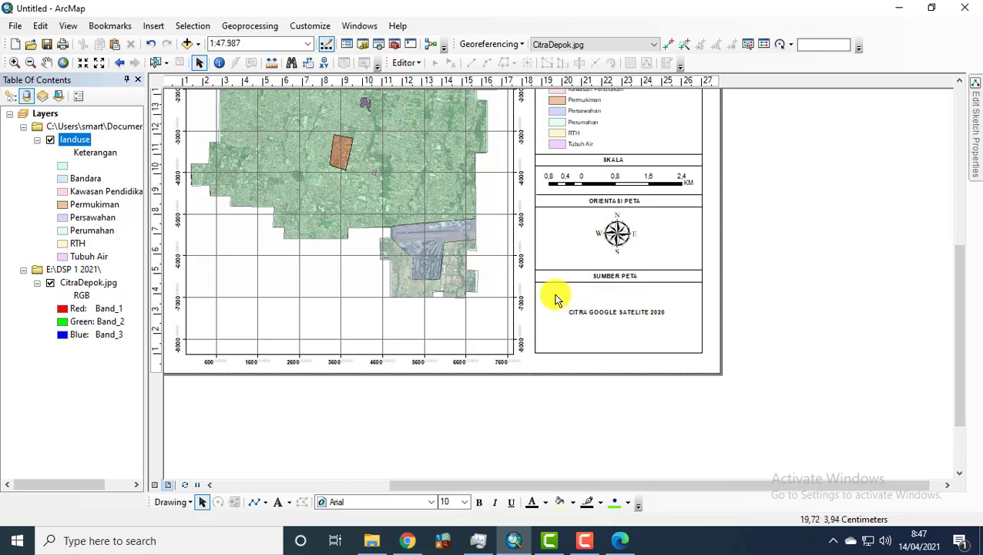
pyautogui.scroll(-1, 558, 300)
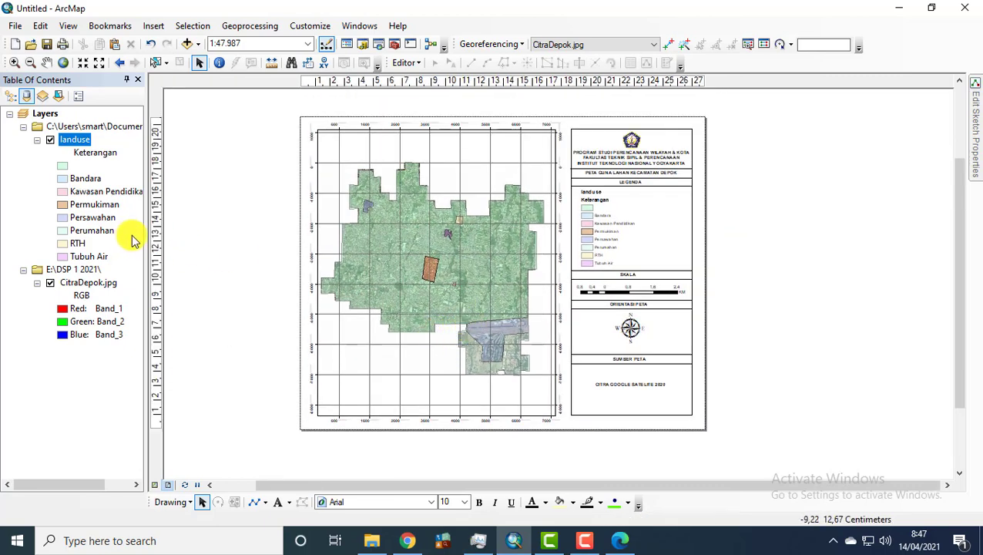
pyautogui.click(14, 25)
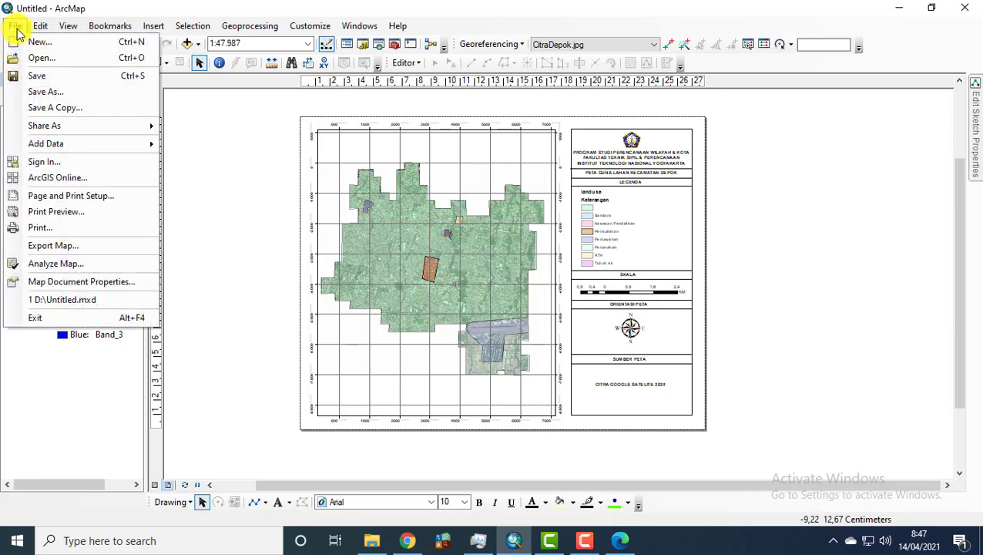
pyautogui.click(81, 245)
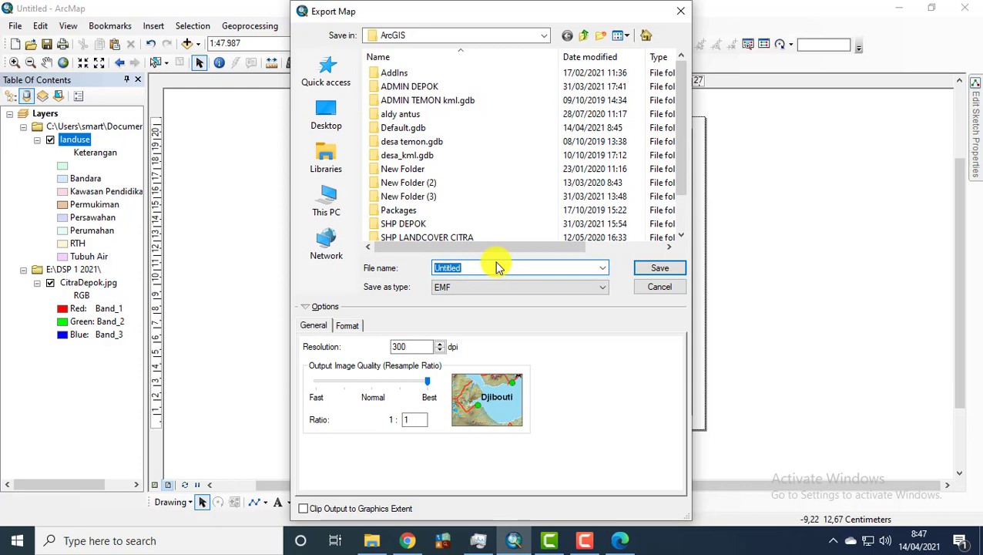
pyautogui.click(341, 170)
pyautogui.doubleClick(563, 106)
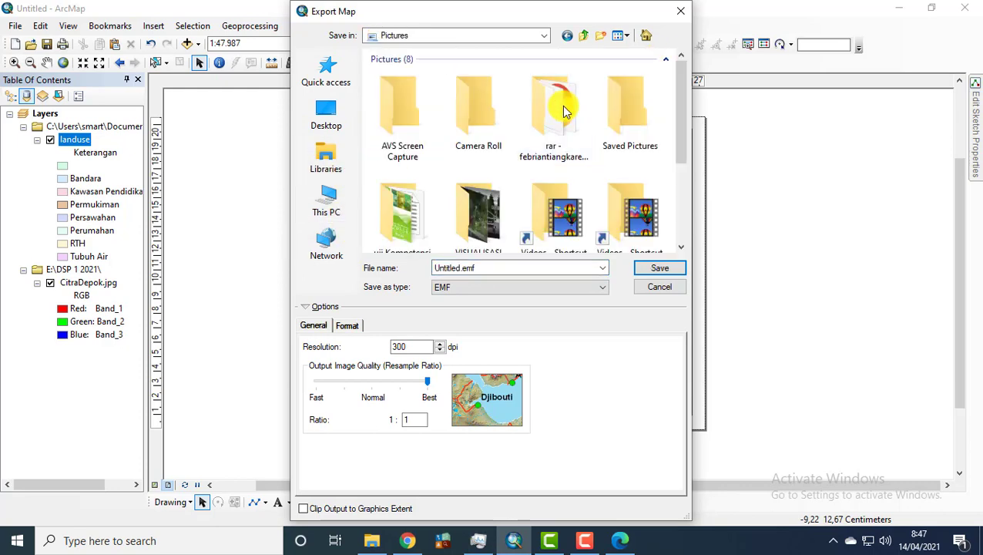
pyautogui.click(522, 268)
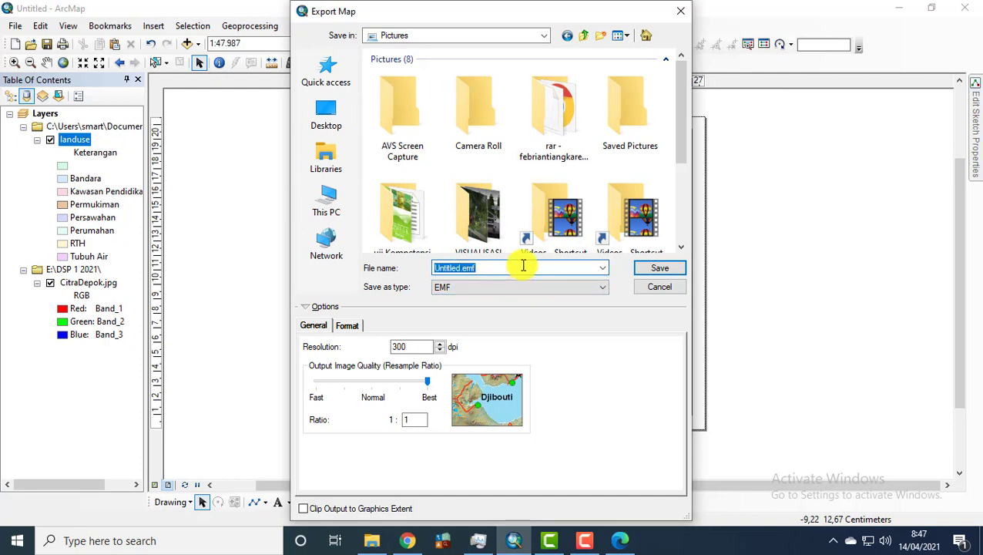
pyautogui.write('PETA')
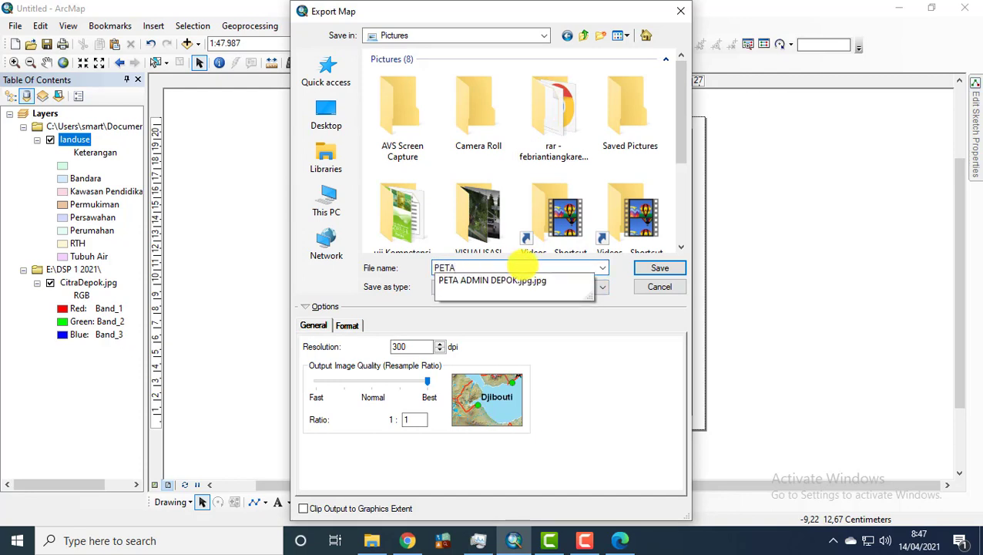
pyautogui.write(' TEMATIK')
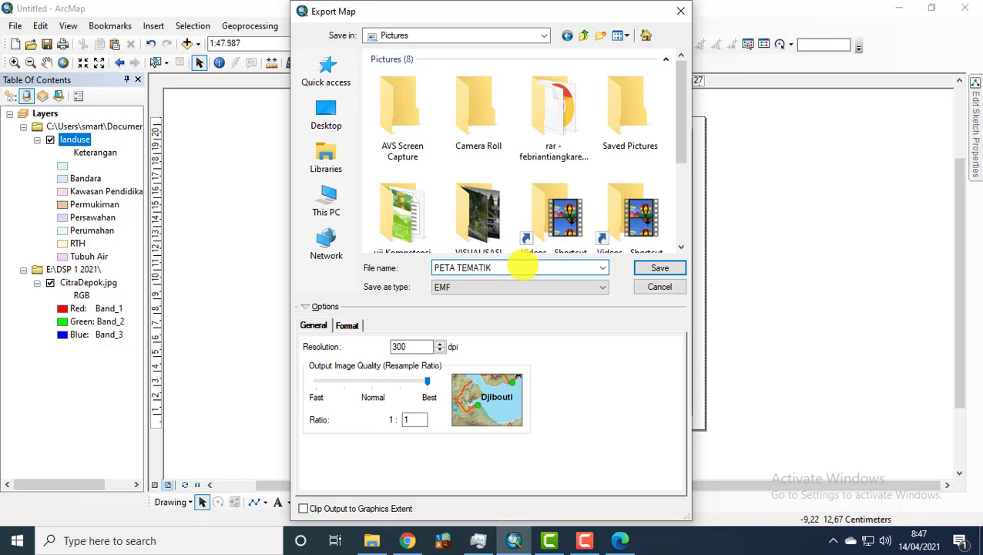
# Step: Set the export format to JPEG with a resolution of 300 dpi and save the exported map
pyautogui.click(496, 290)
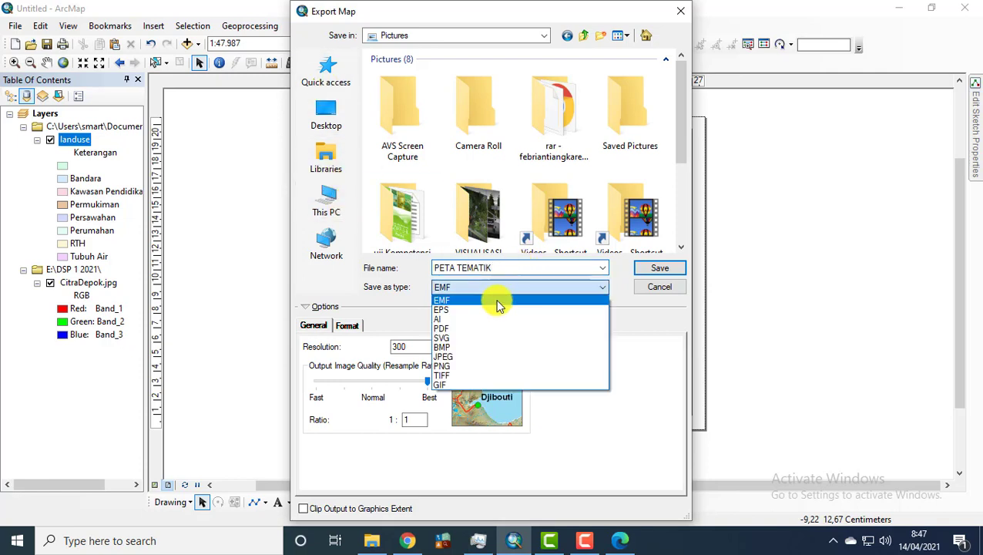
pyautogui.click(480, 356)
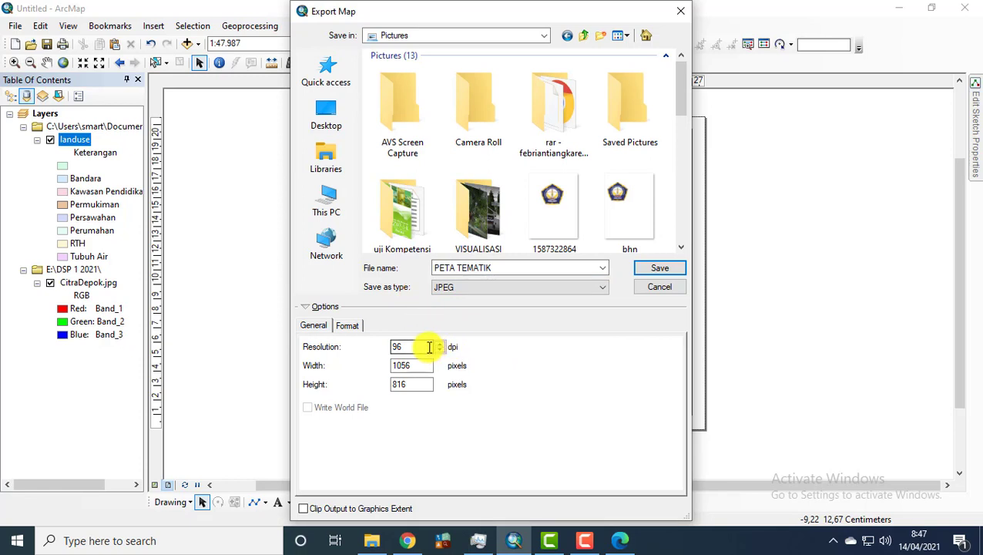
pyautogui.doubleClick(428, 347)
pyautogui.write('3')
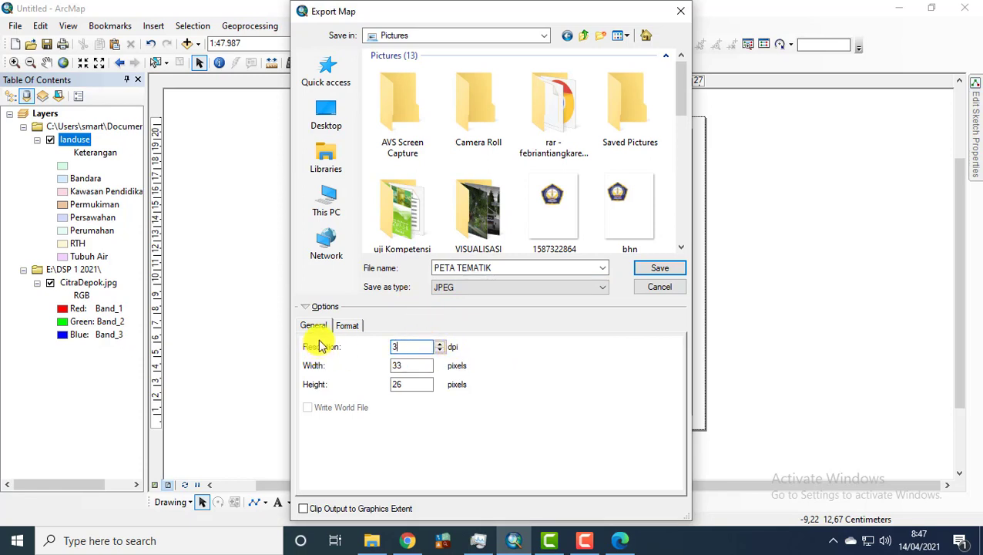
pyautogui.write('00')
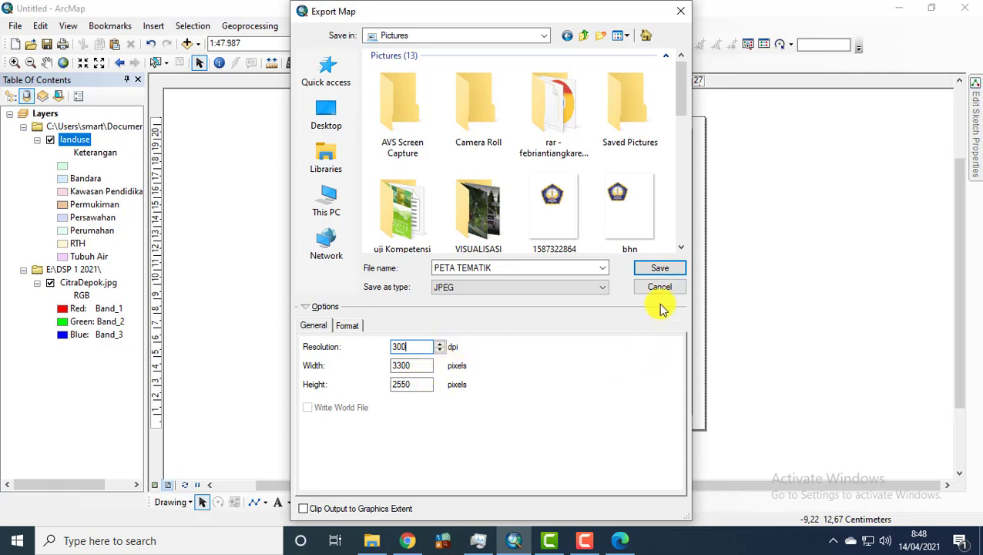
pyautogui.click(658, 271)
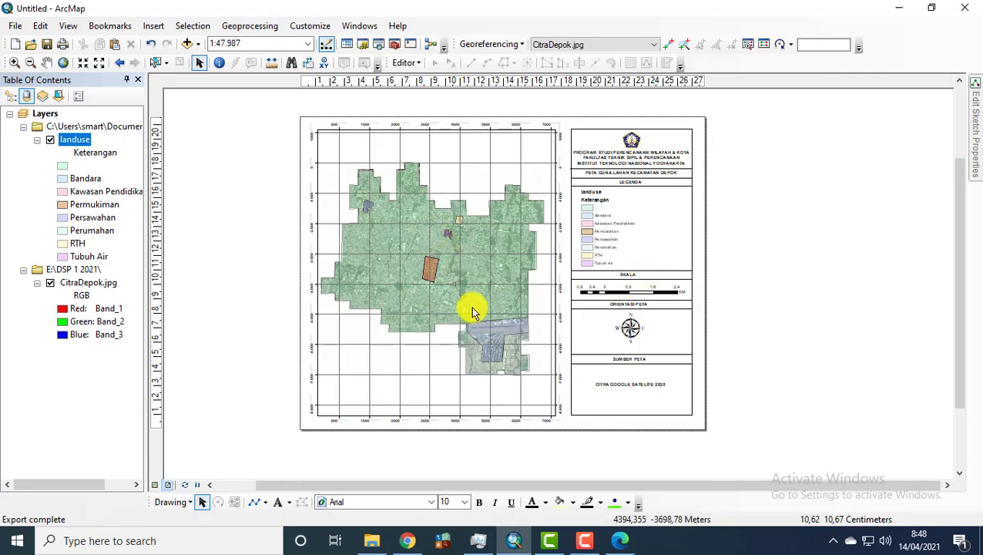
# Step: Switch to File Explorer and open the exported PETA TEMATIK image from the Pictures folder to check the layout
pyautogui.click(373, 544)
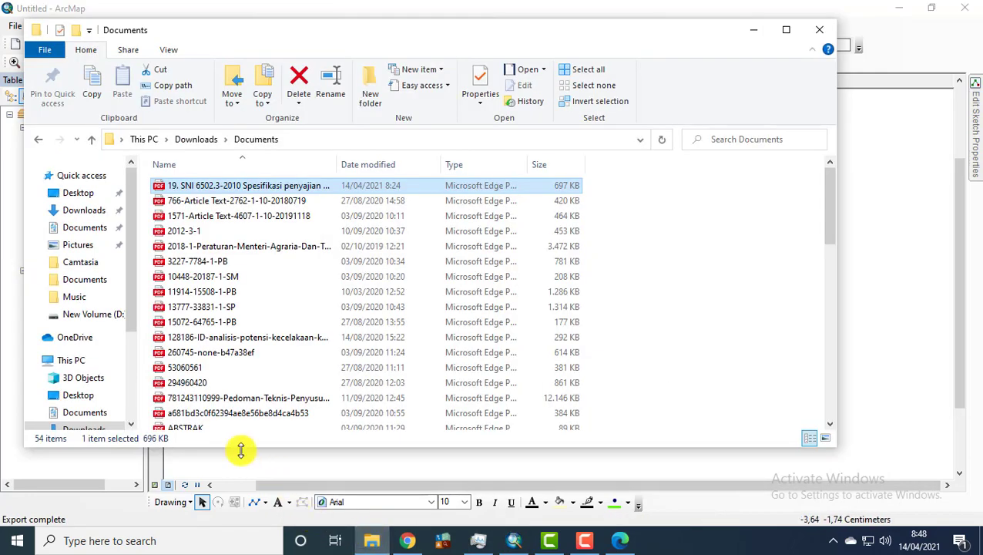
pyautogui.click(91, 247)
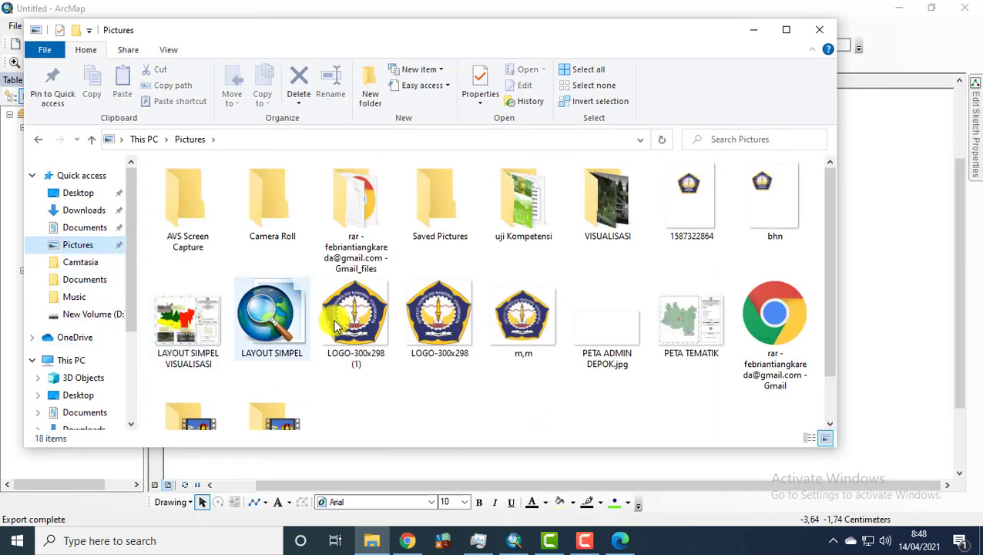
pyautogui.click(688, 320)
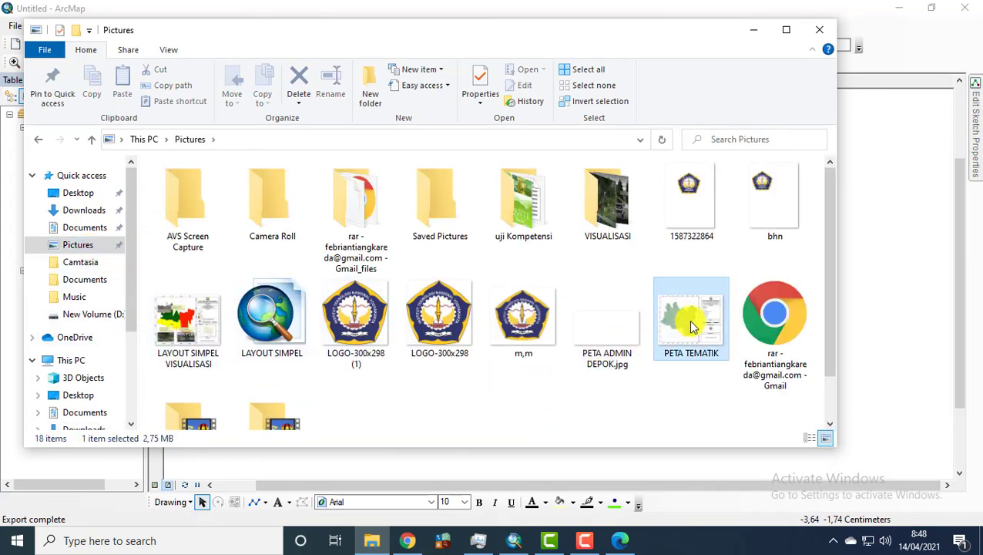
pyautogui.doubleClick(630, 333)
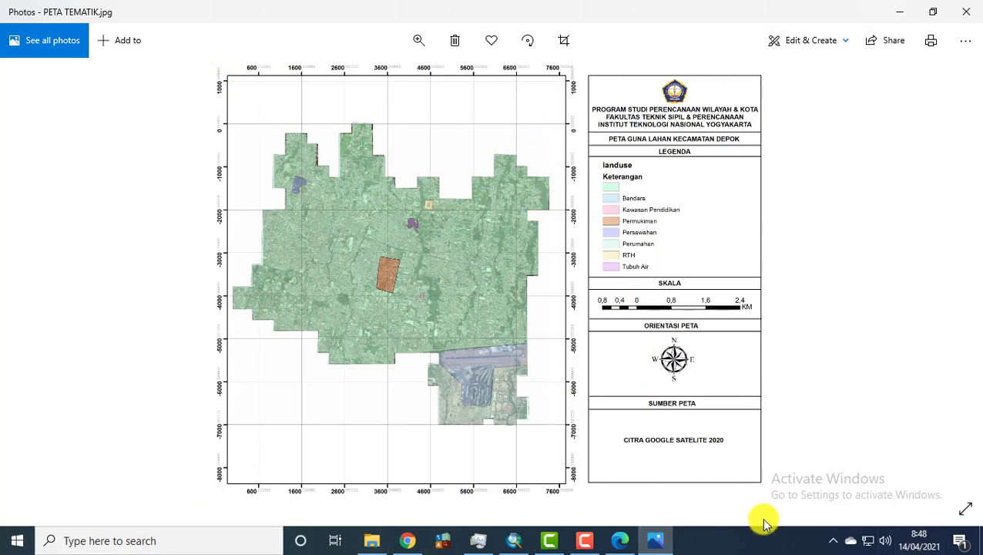
# Step: Switch back to ArcMap and draw a rectangle about 28.03 by 21.59 cm around the whole layout page
pyautogui.click(510, 538)
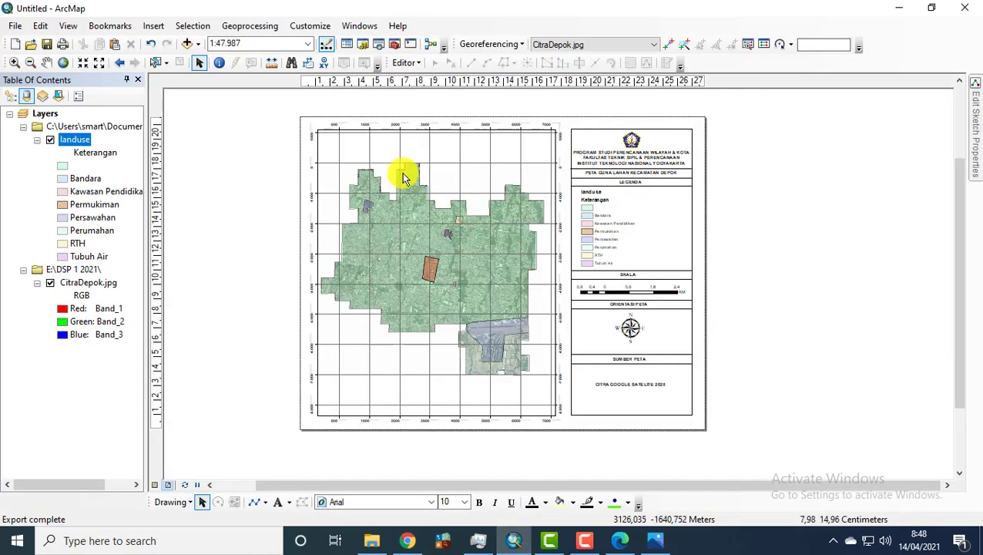
pyautogui.click(266, 502)
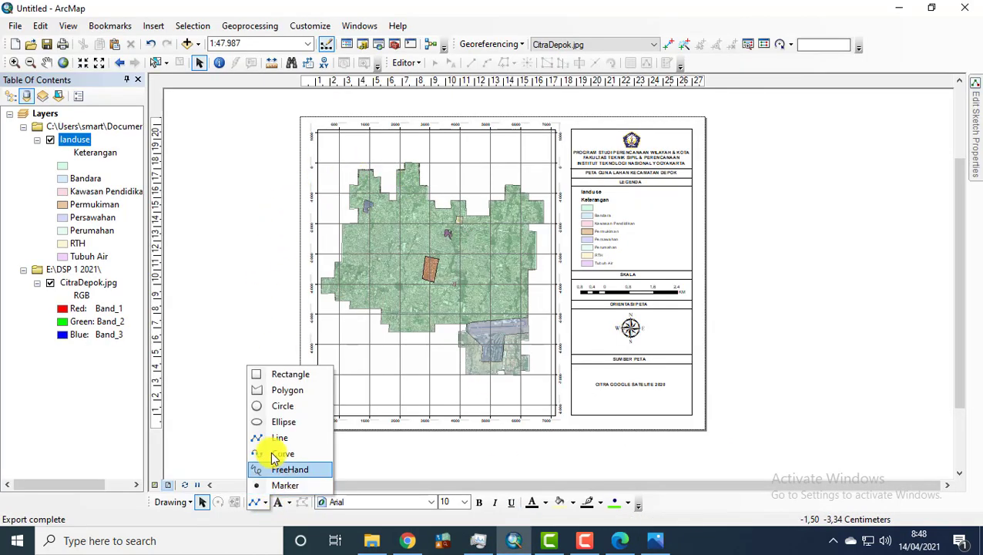
pyautogui.click(289, 375)
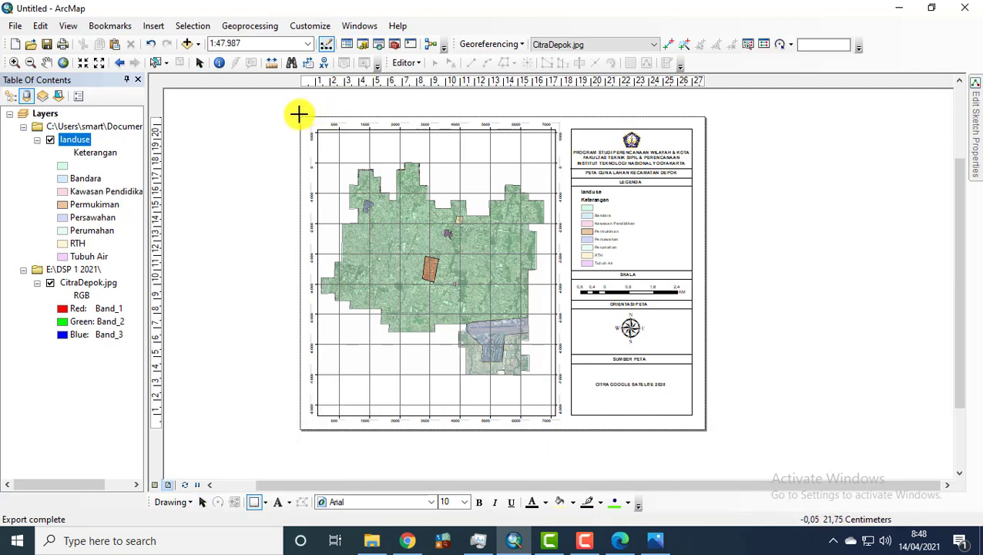
pyautogui.moveTo(300, 116); pyautogui.dragTo(707, 430)
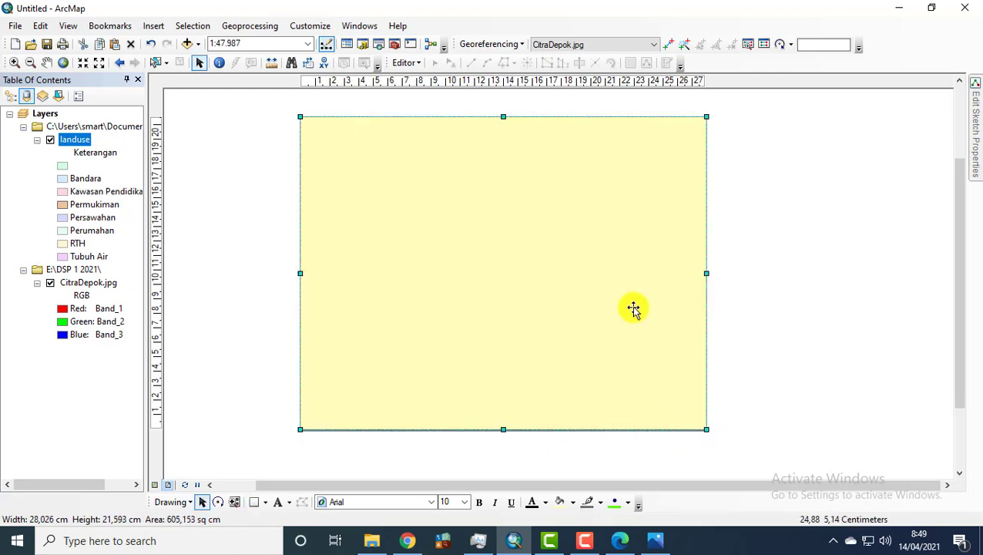
# Step: Give the page-sized rectangle no fill colour and a black outline
pyautogui.rightClick(584, 167)
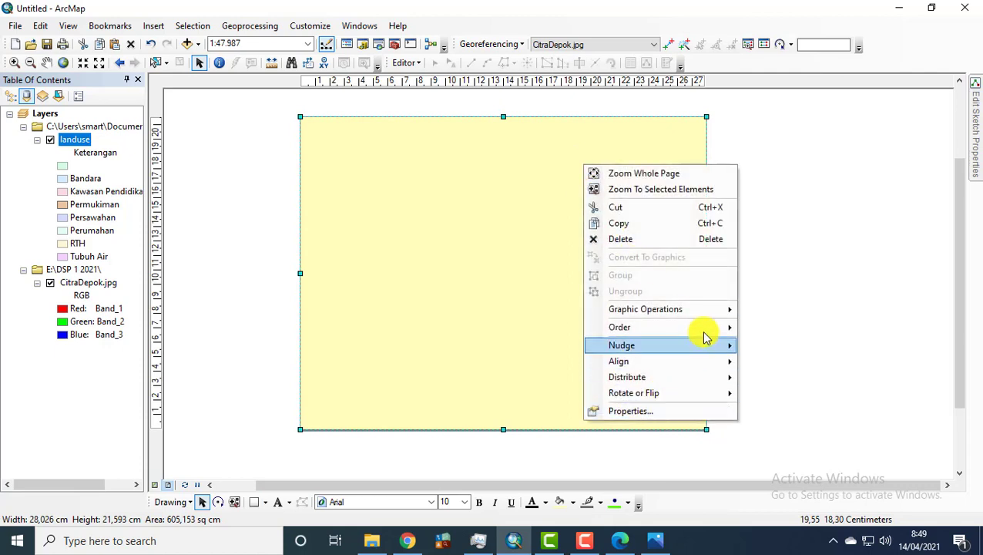
pyautogui.moveTo(706, 334)
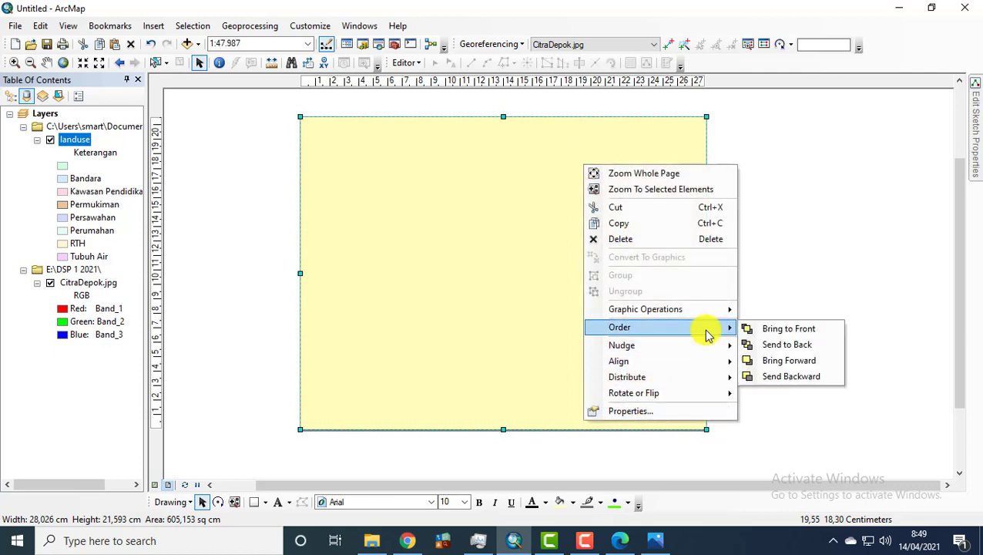
pyautogui.click(650, 409)
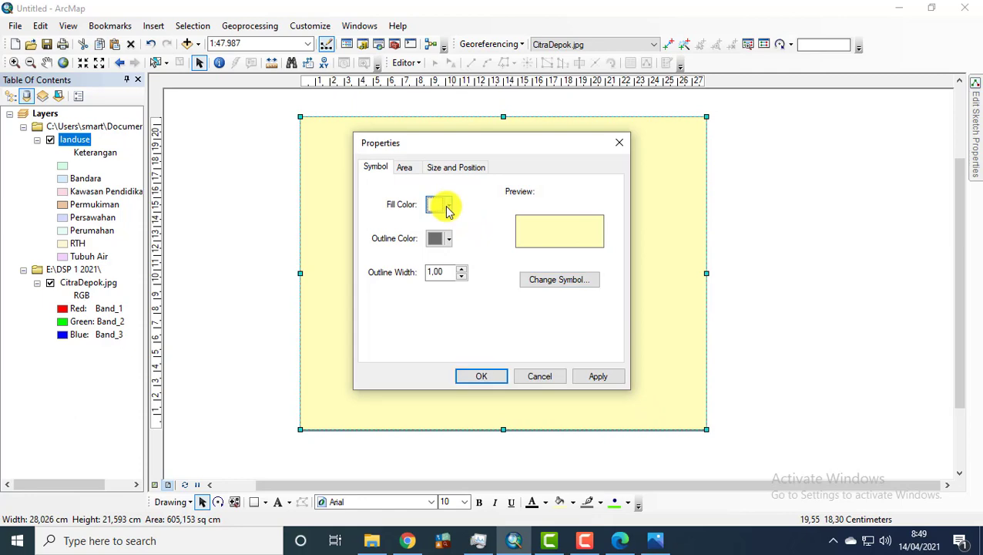
pyautogui.click(445, 207)
pyautogui.click(451, 225)
pyautogui.click(450, 240)
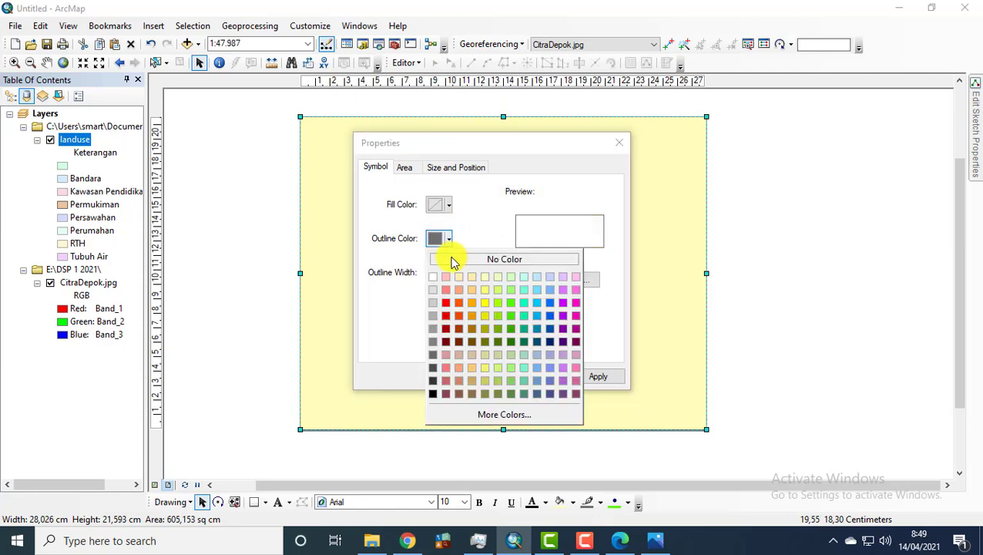
pyautogui.click(432, 390)
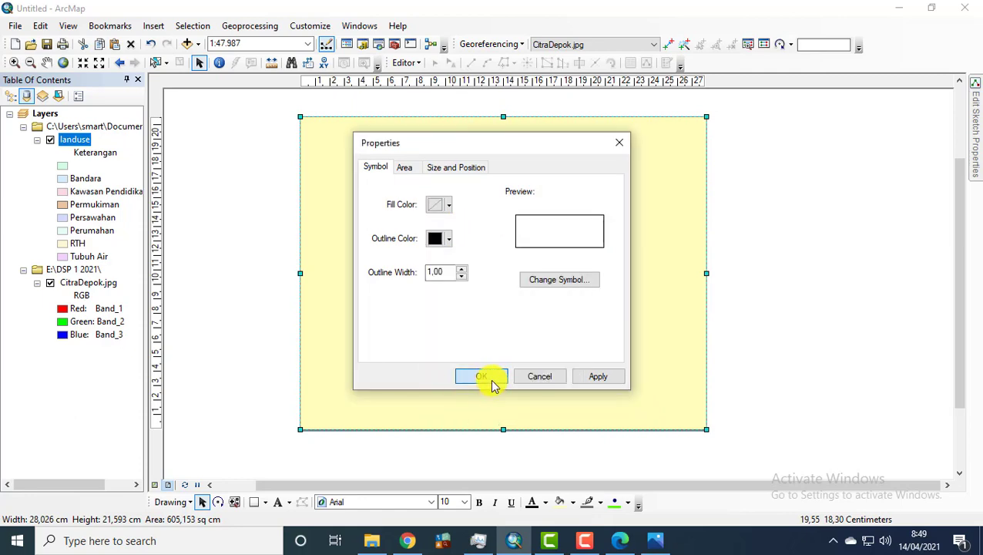
pyautogui.click(487, 377)
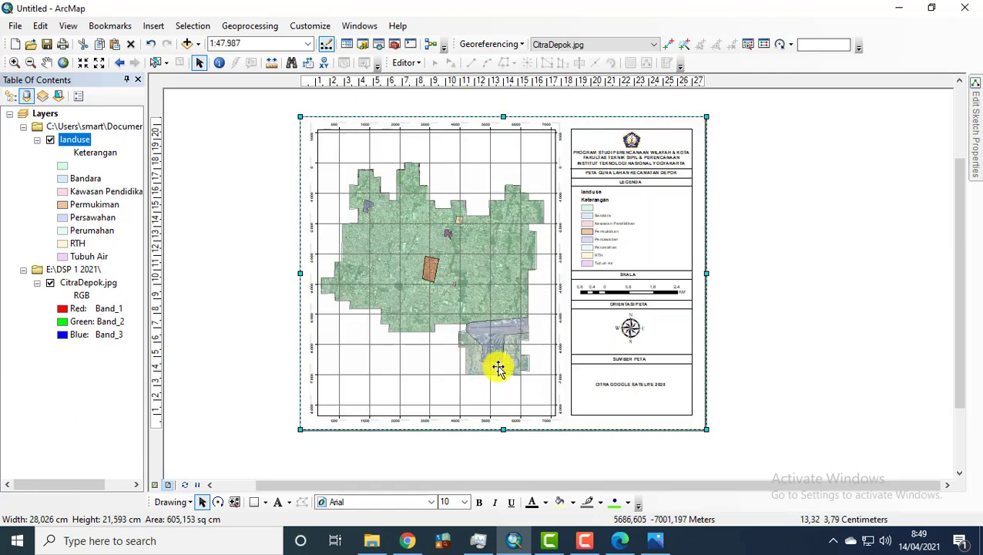
# Step: Send the page-sized border rectangle to the back of the layout and deselect it
pyautogui.rightClick(659, 121)
pyautogui.moveTo(792, 286)
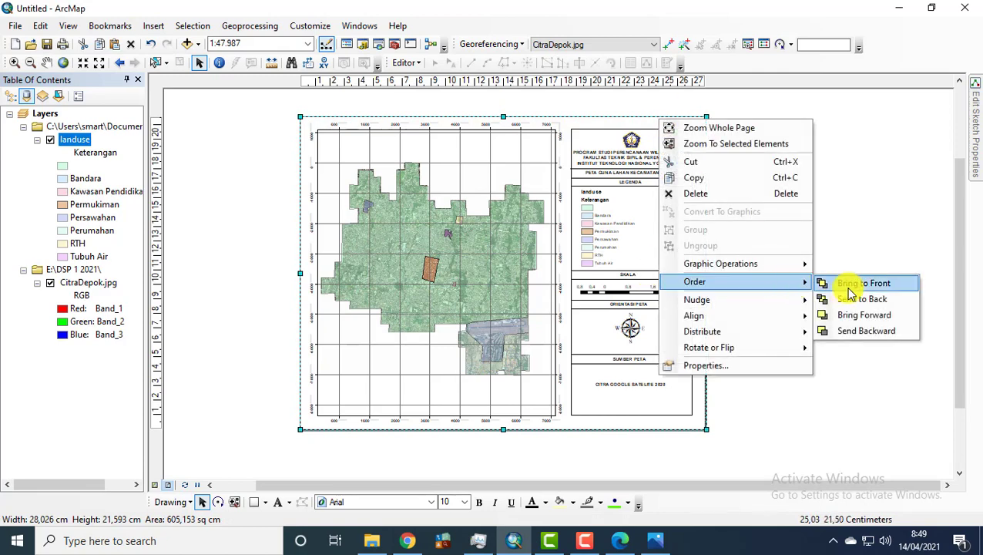
pyautogui.click(842, 297)
pyautogui.click(786, 256)
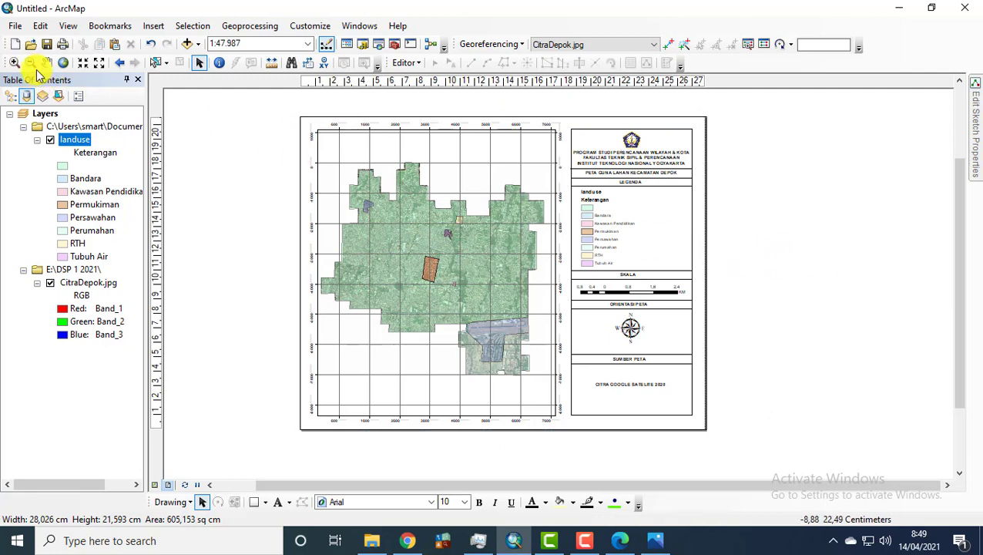
# Step: Export the map as a 300 dpi JPEG over the existing PETA TEMATIK.jpg in Pictures, closing the old image preview before saving
pyautogui.click(16, 25)
pyautogui.click(81, 245)
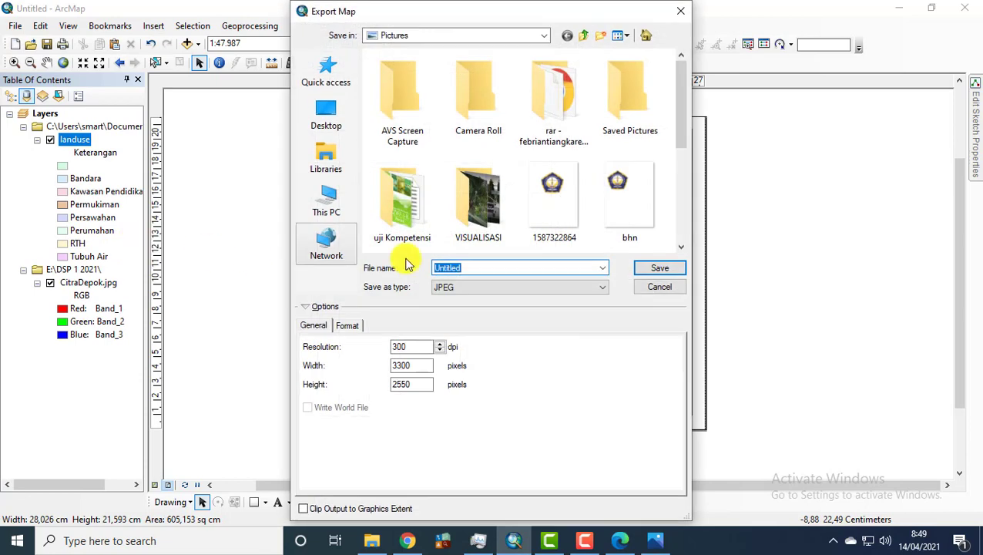
pyautogui.moveTo(685, 105); pyautogui.dragTo(698, 204)
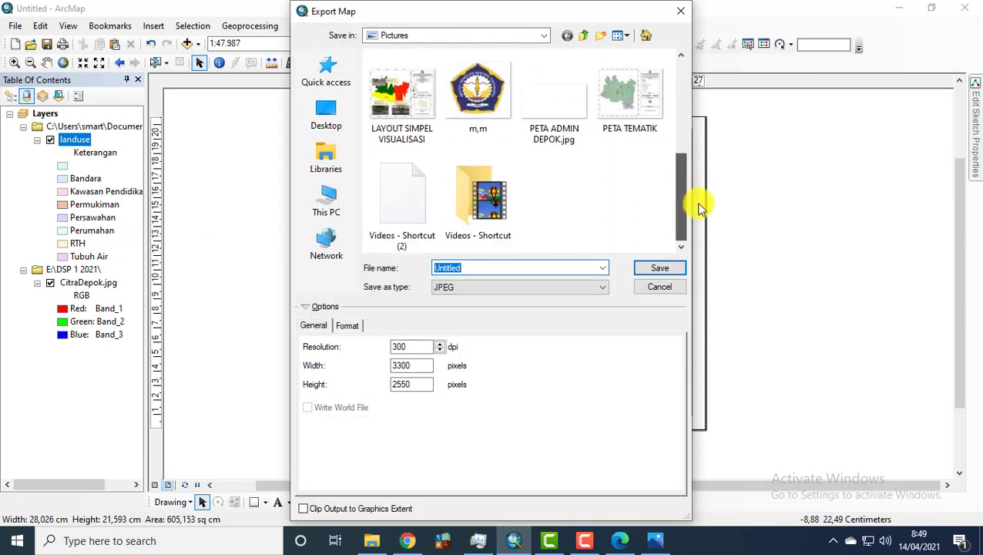
pyautogui.click(629, 96)
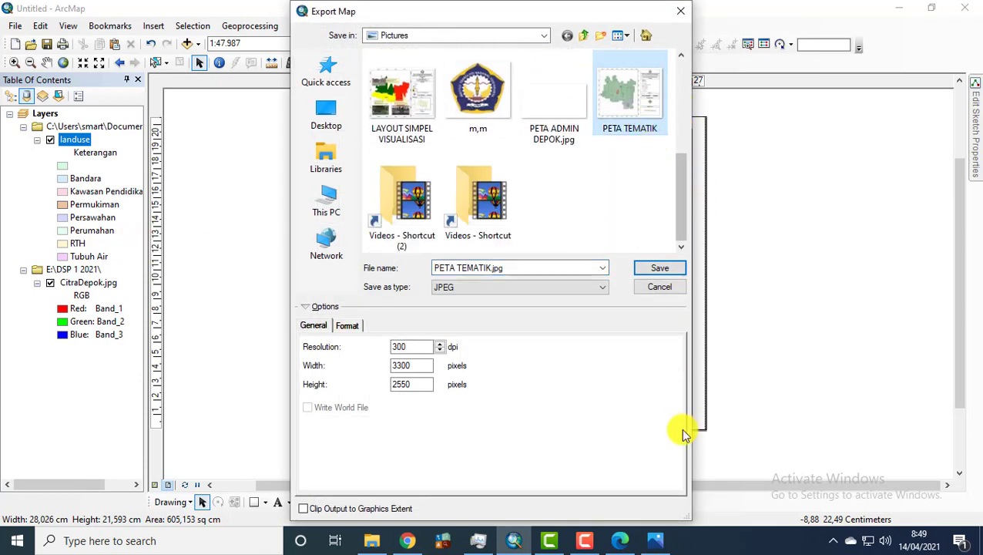
pyautogui.click(654, 540)
pyautogui.click(978, 9)
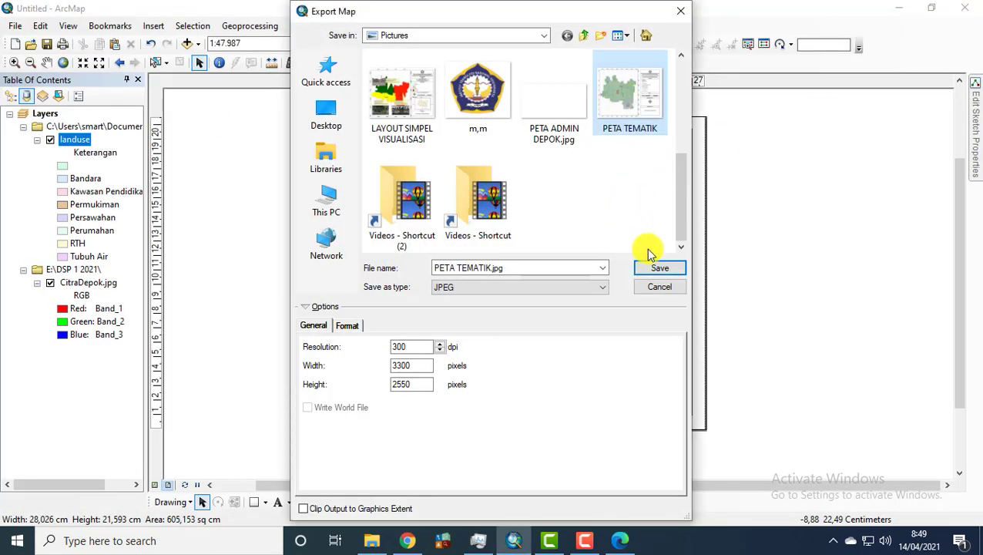
pyautogui.click(661, 266)
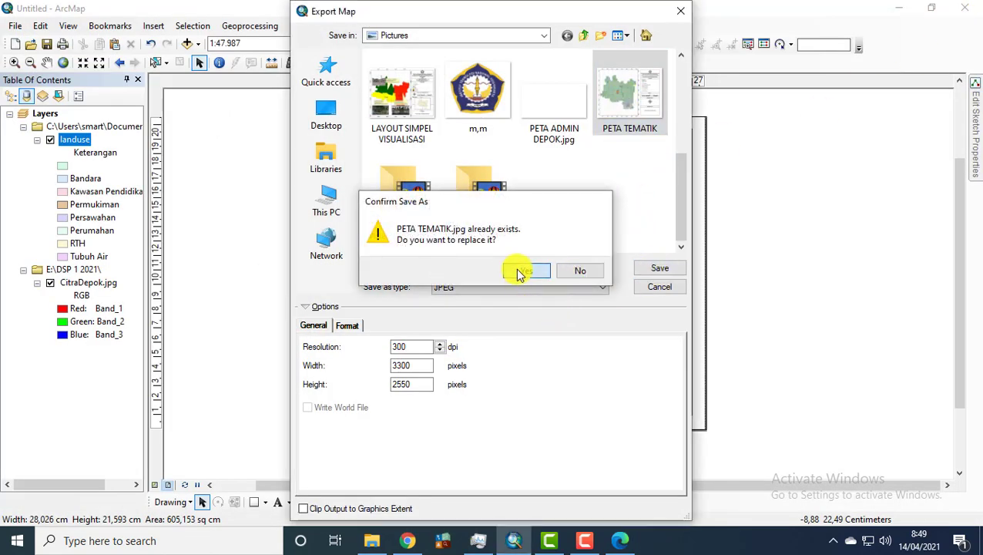
pyautogui.click(521, 270)
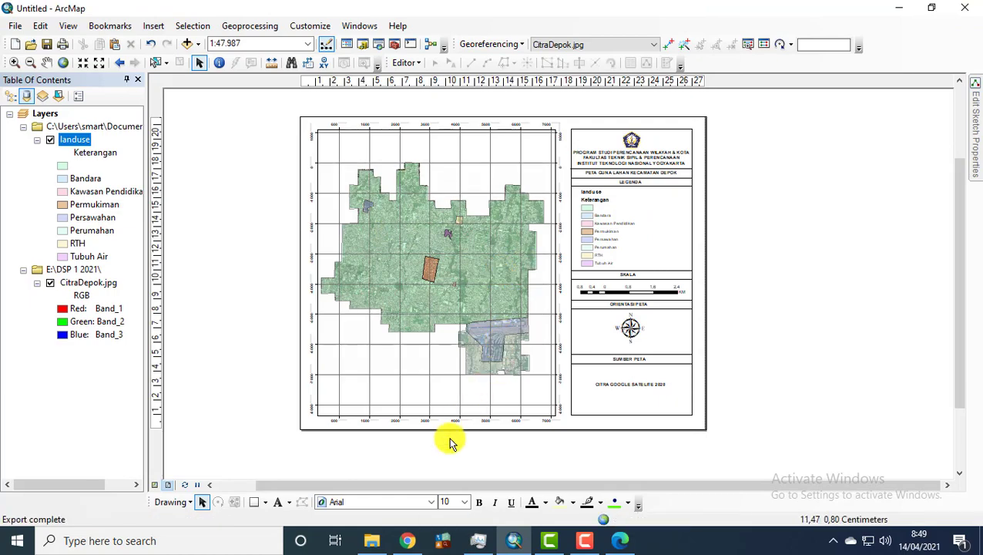
# Step: Switch to File Explorer and open the re-exported PETA TEMATIK image in Photos to check the page border and layout
pyautogui.click(373, 539)
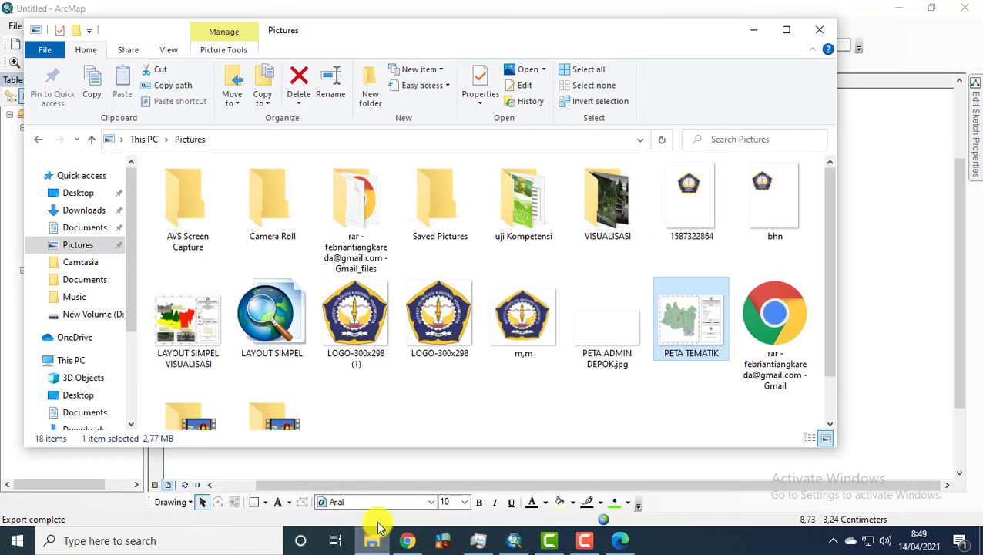
pyautogui.doubleClick(693, 320)
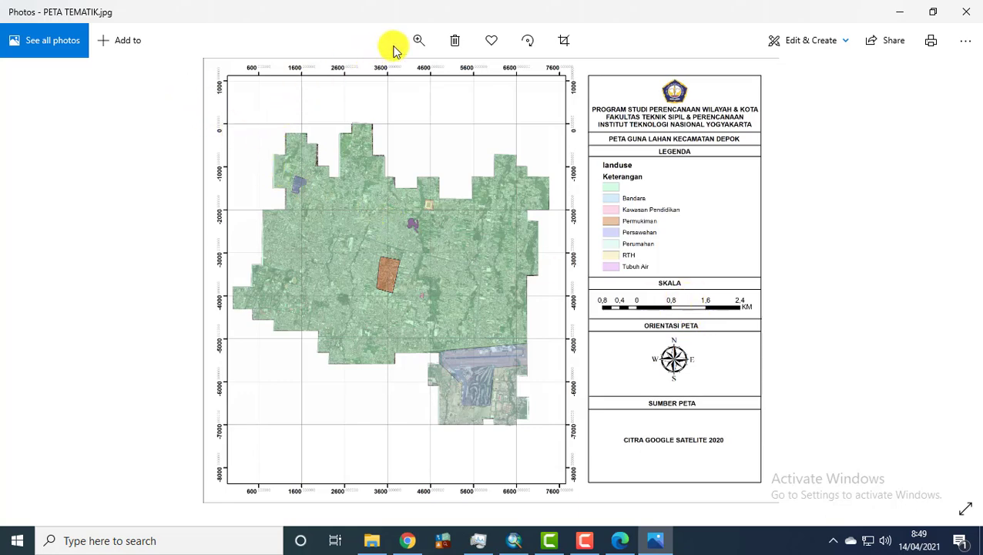
pyautogui.click(416, 42)
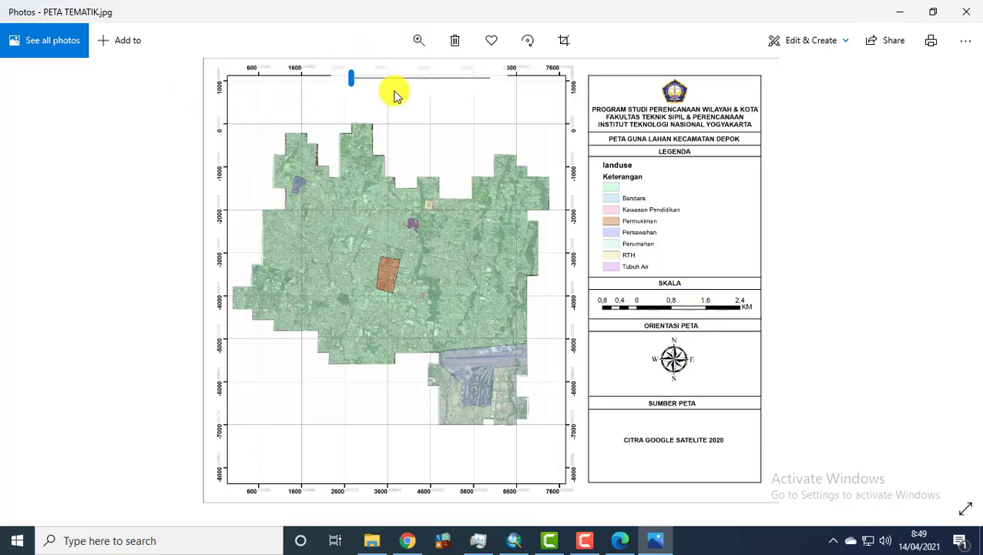
pyautogui.moveTo(353, 77)
pyautogui.mouseDown()
pyautogui.moveTo(388, 77)
pyautogui.moveTo(350, 85)
pyautogui.mouseUp()
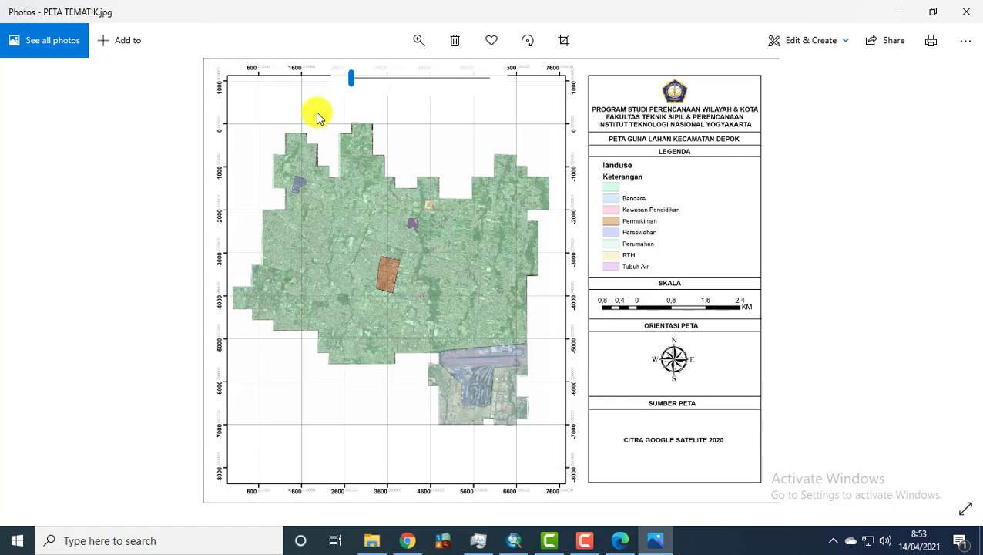
pyautogui.click(584, 540)
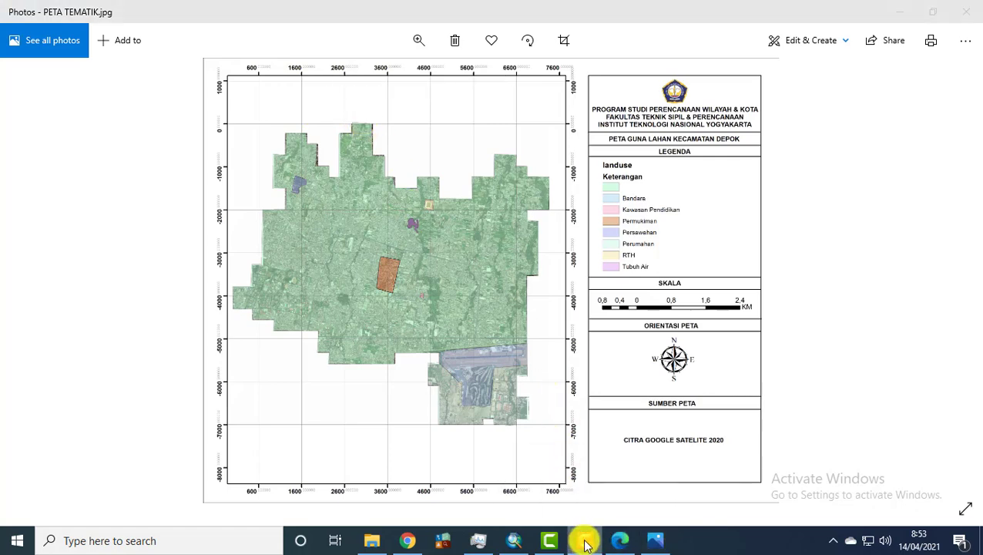
pyautogui.click(946, 467)
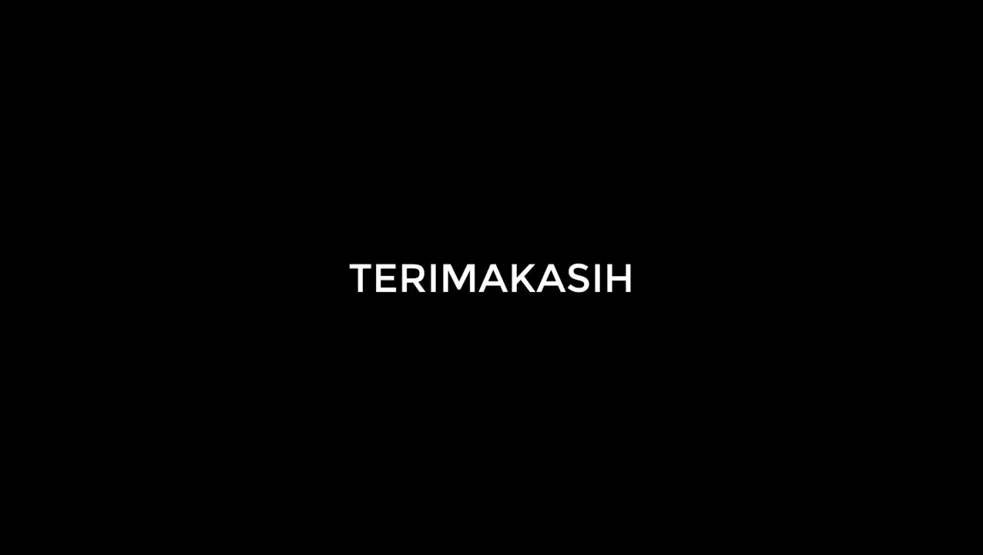